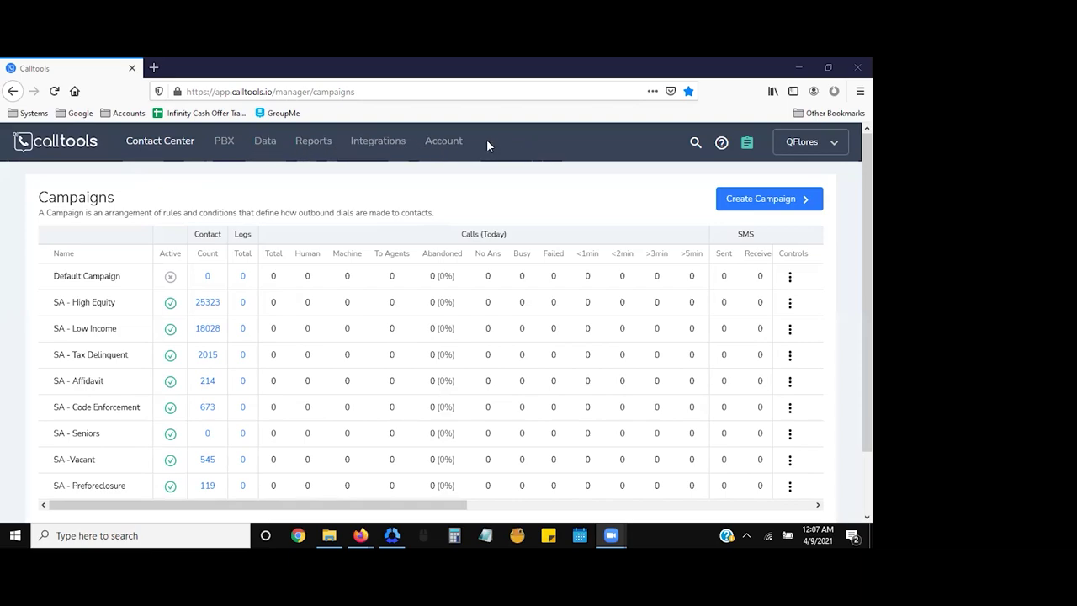
# - Open the first listed user's record from the account's users and review its general settings
pyautogui.click(436, 143)
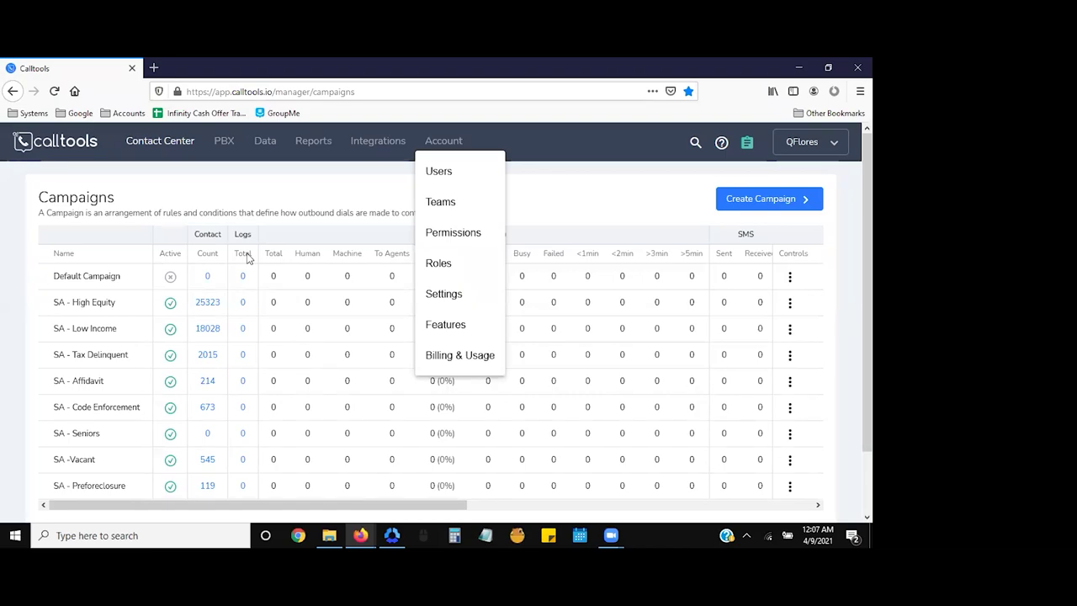
pyautogui.click(450, 177)
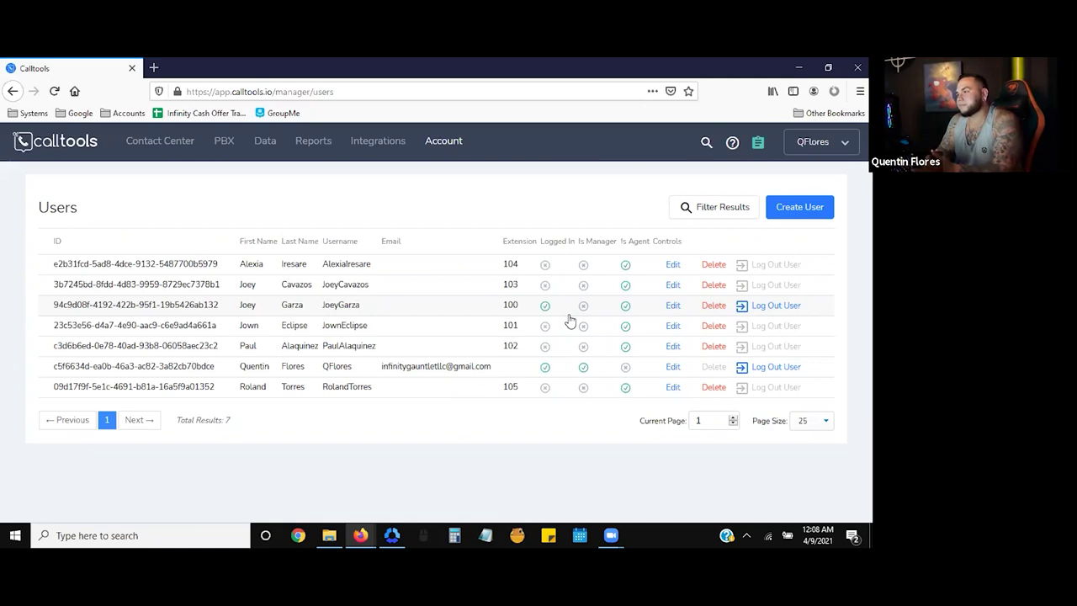
pyautogui.click(672, 268)
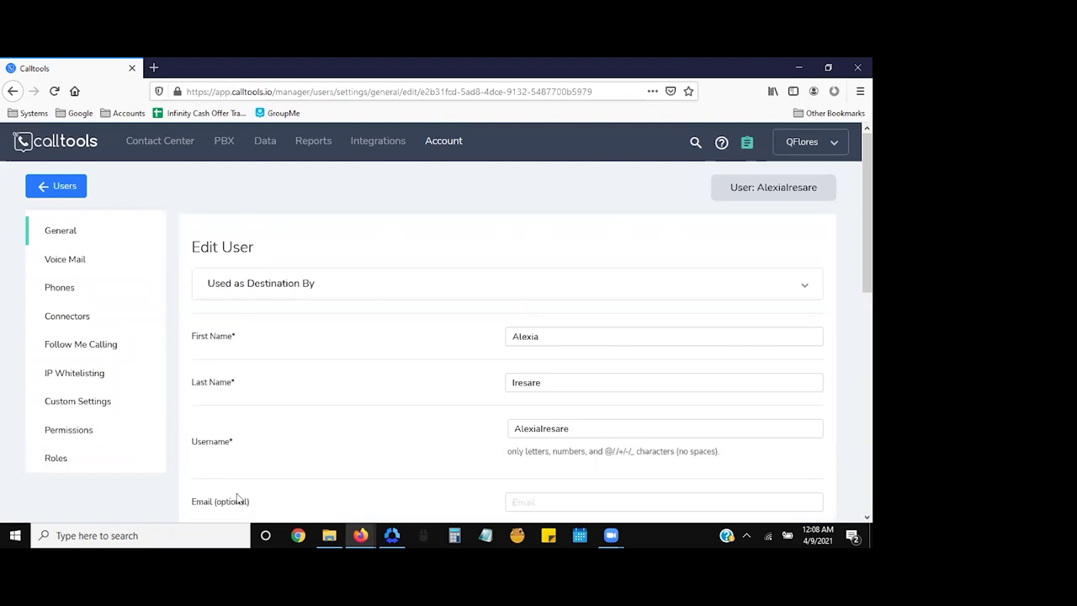
pyautogui.scroll(-4, 234, 497)
pyautogui.scroll(2, 234, 497)
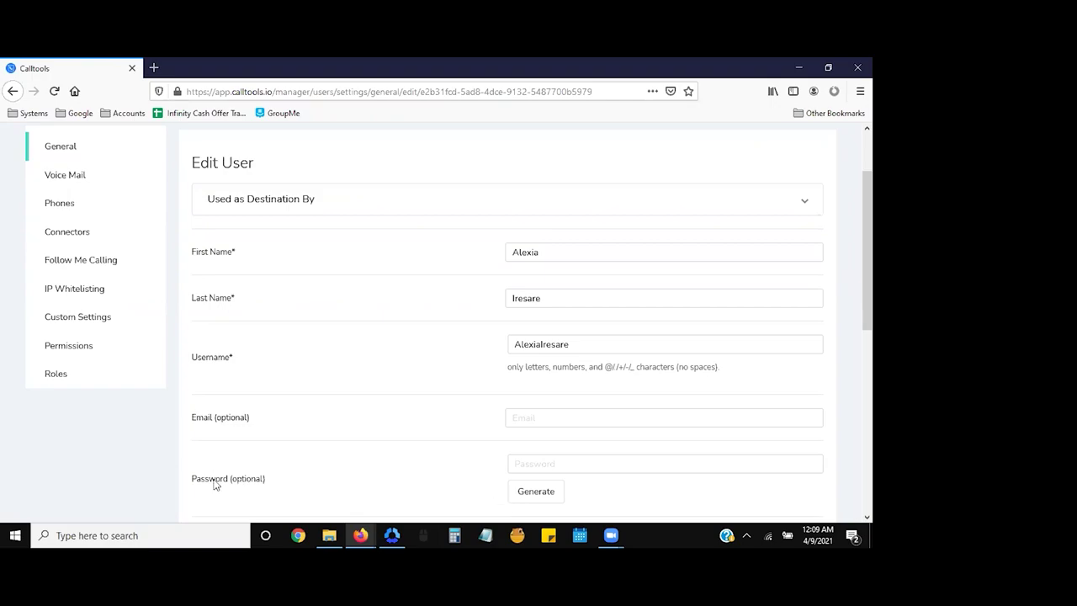
# - Review the user's Voice Mail, Phones, Connectors, Follow Me Calling, IP Whitelisting and Custom Settings pages
pyautogui.click(67, 177)
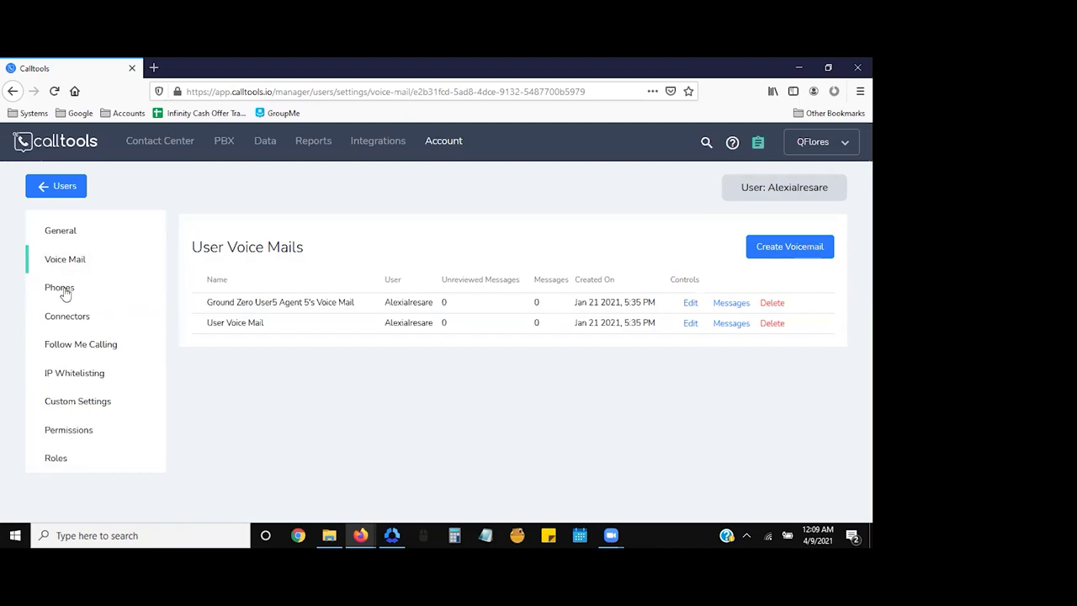
pyautogui.click(55, 287)
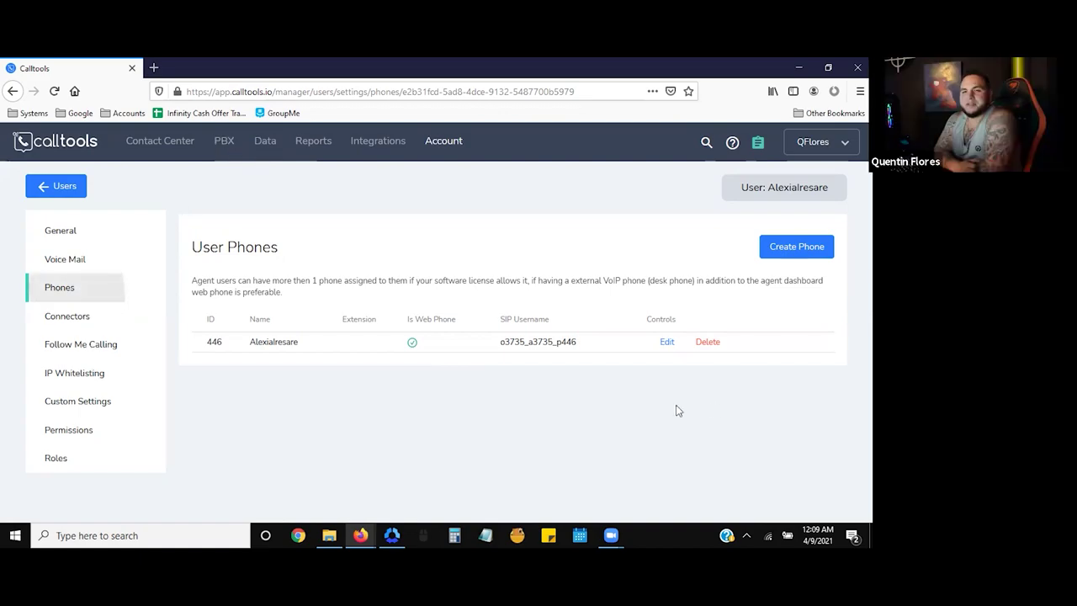
pyautogui.click(109, 318)
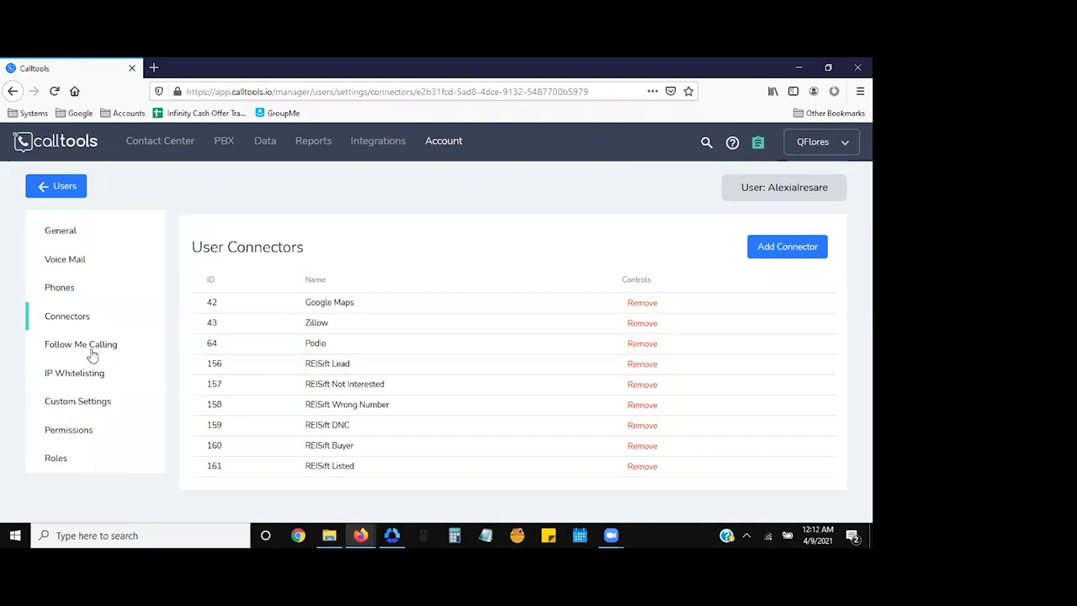
pyautogui.click(61, 347)
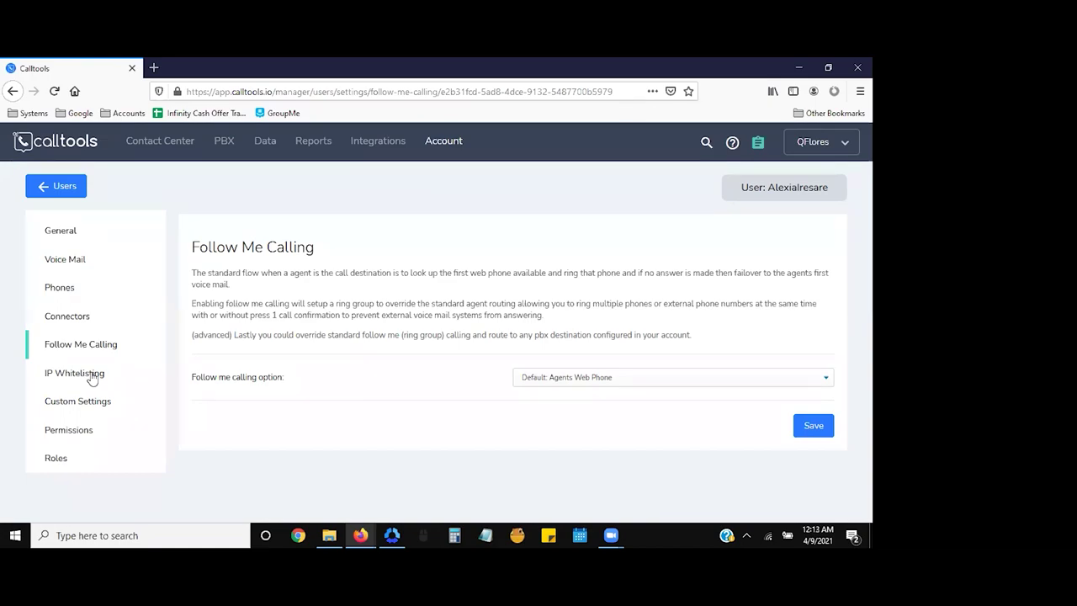
pyautogui.click(90, 375)
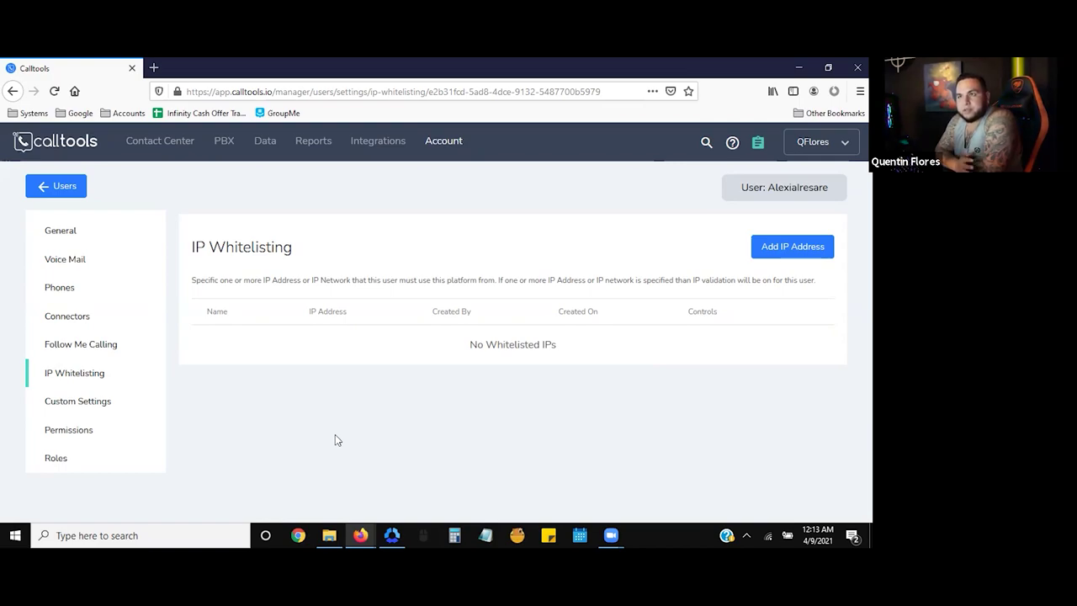
pyautogui.click(371, 149)
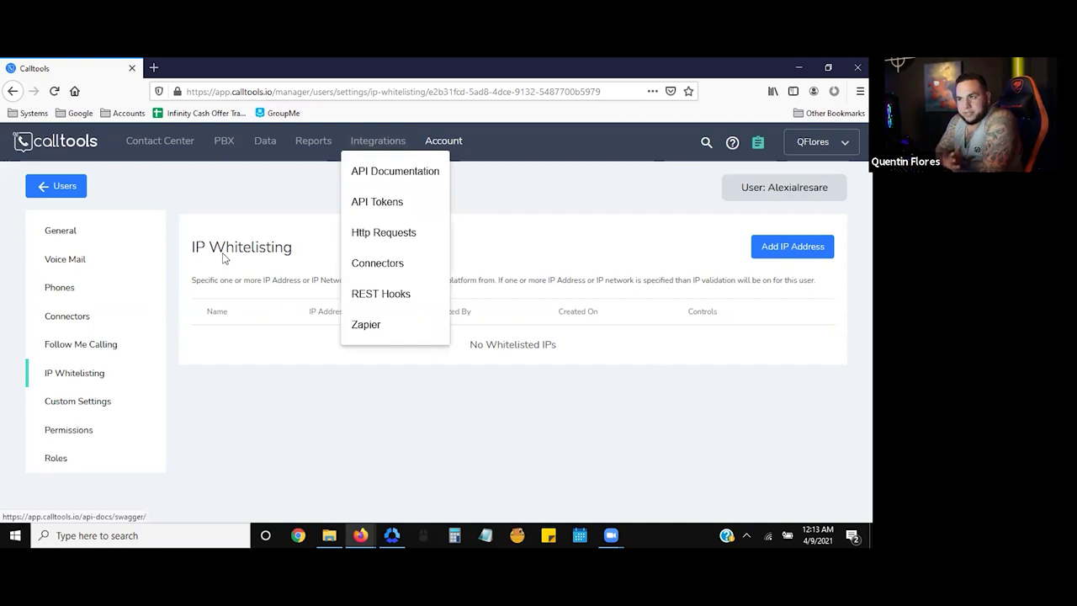
pyautogui.click(223, 220)
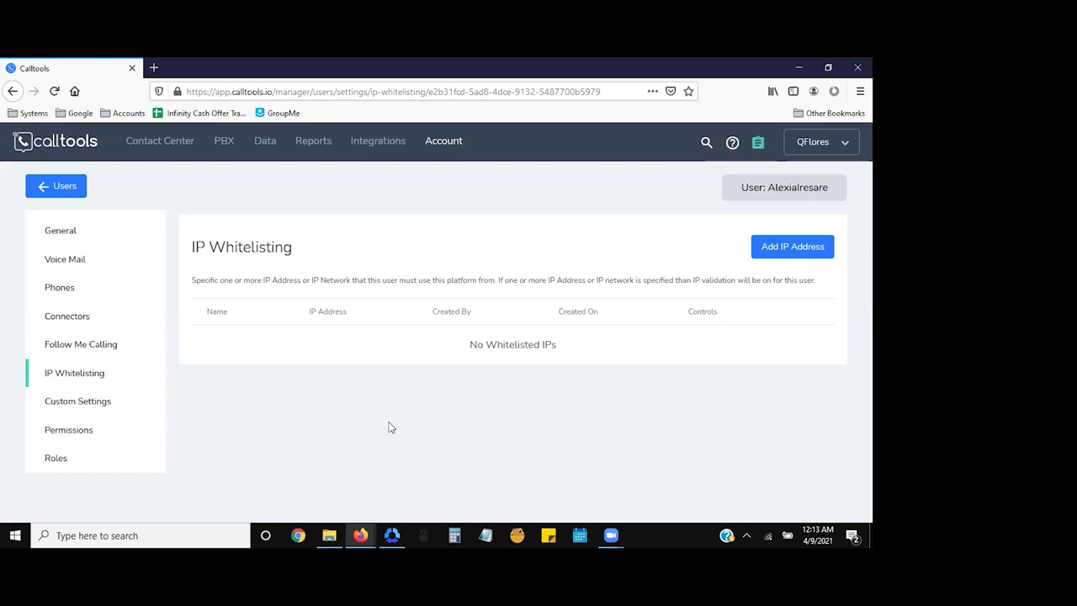
pyautogui.click(72, 407)
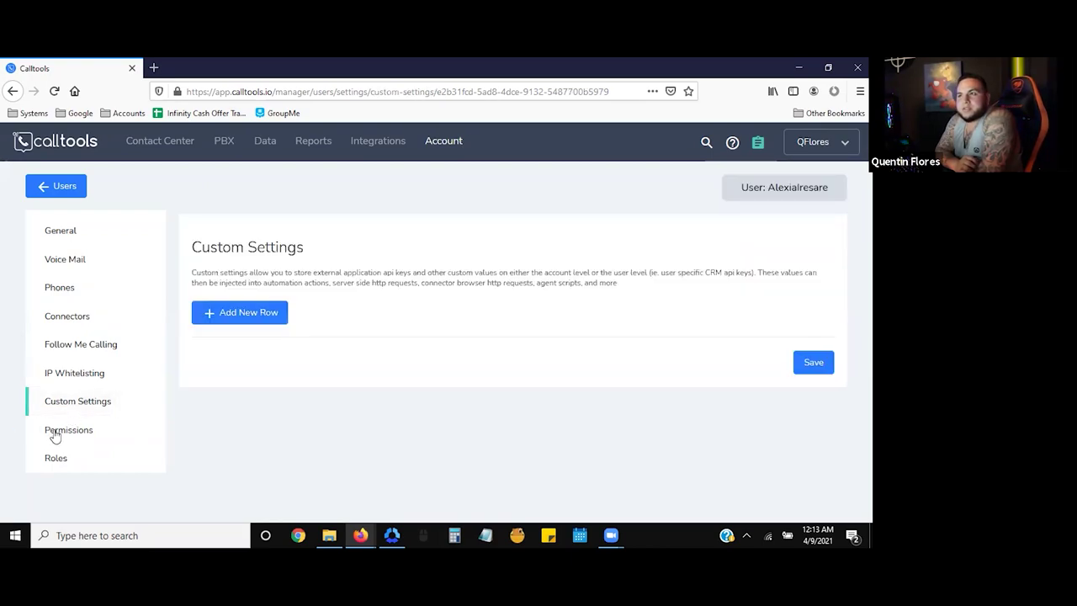
# - Open the API Tokens page among the account's integrations
pyautogui.click(372, 149)
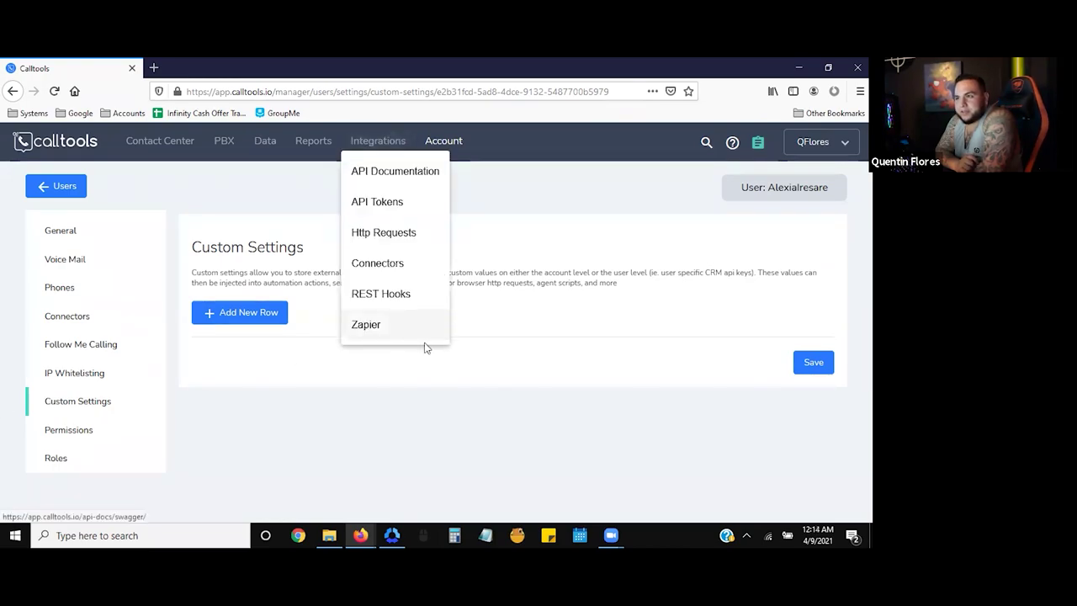
pyautogui.click(299, 199)
pyautogui.click(368, 144)
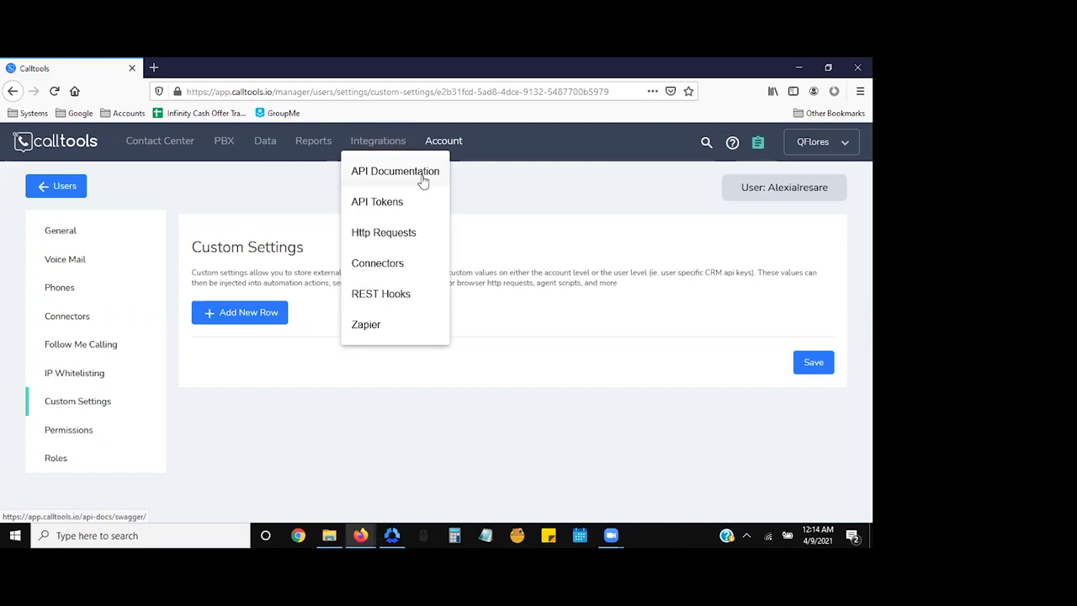
pyautogui.click(396, 178)
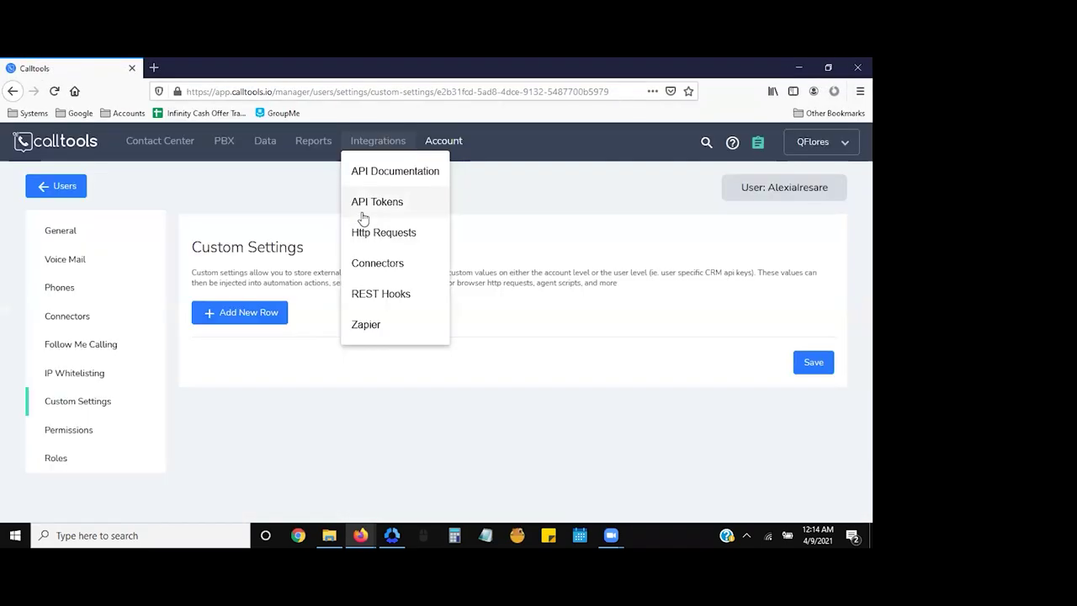
pyautogui.click(370, 203)
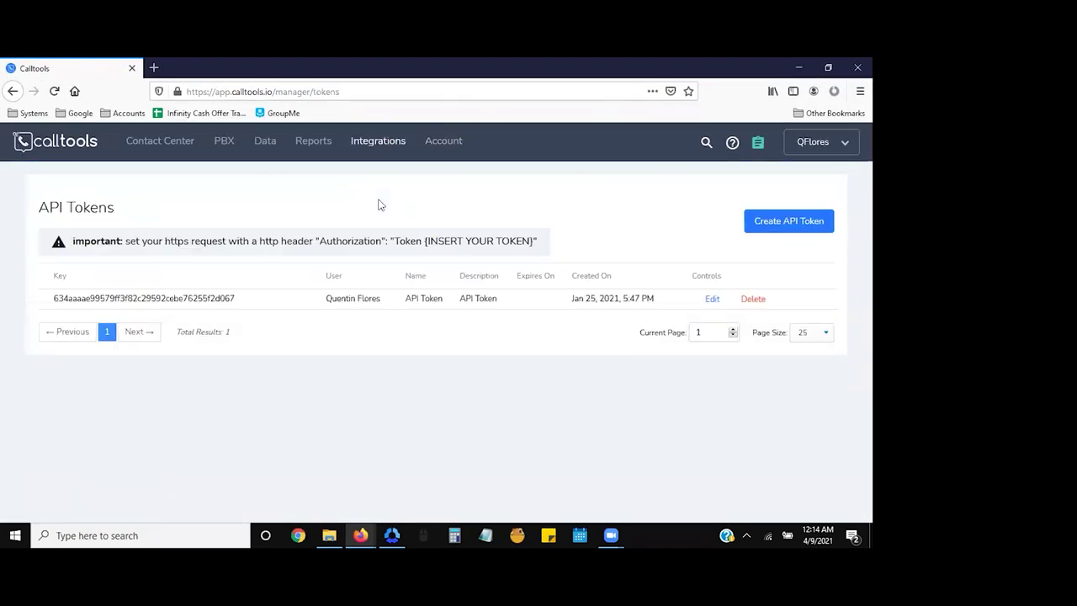
pyautogui.click(796, 221)
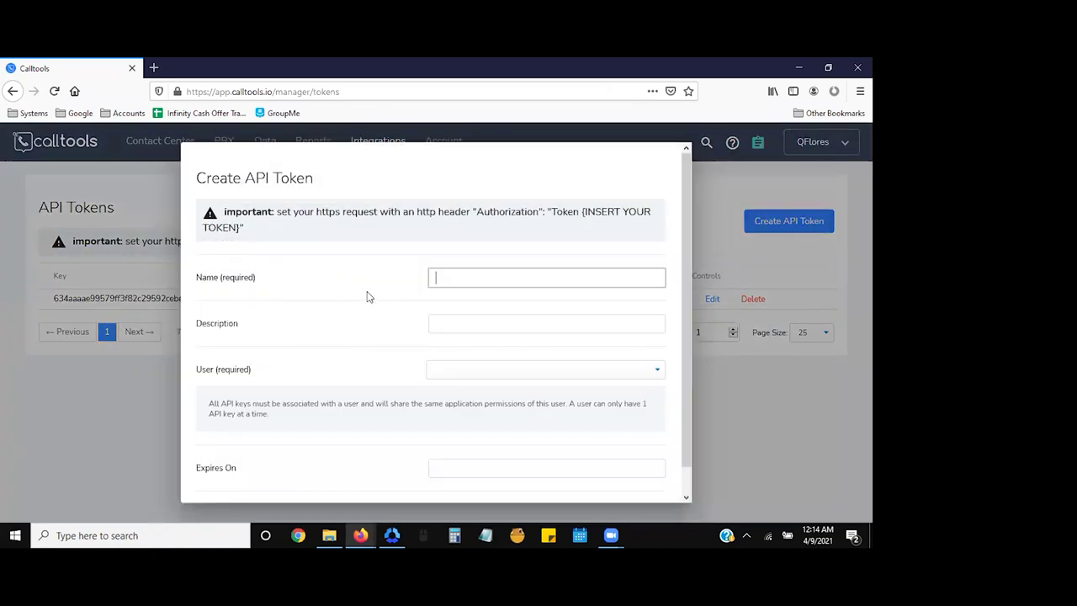
pyautogui.click(450, 325)
pyautogui.click(739, 180)
pyautogui.doubleClick(741, 179)
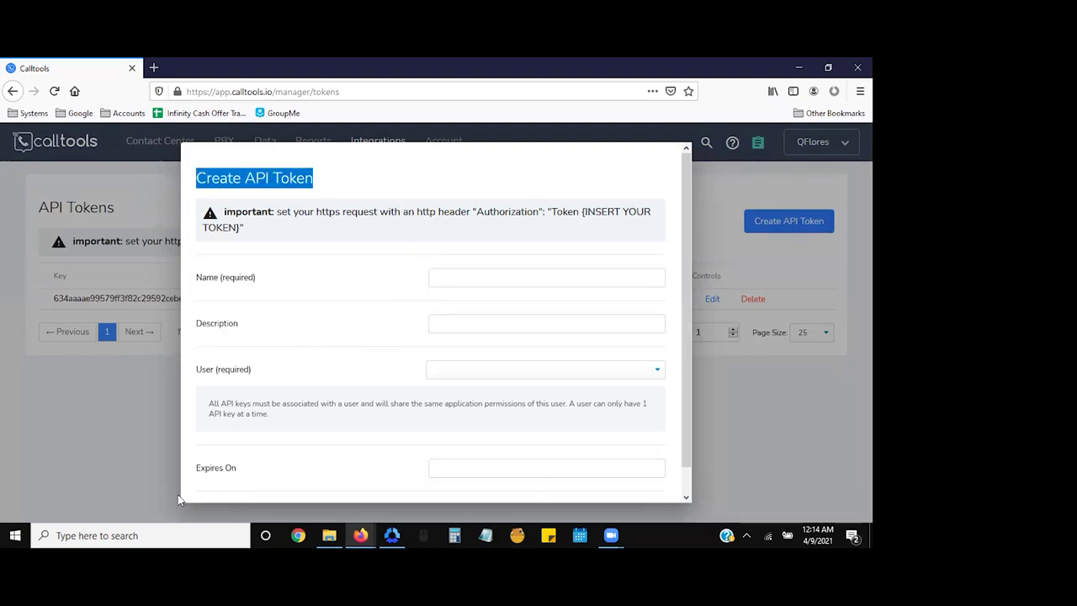
pyautogui.click(116, 448)
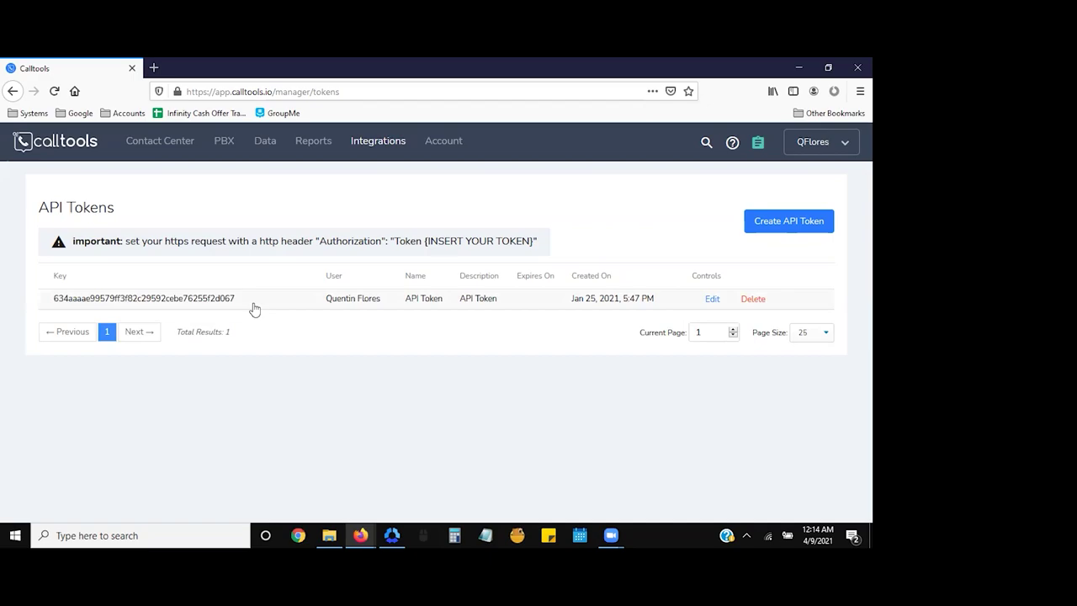
pyautogui.moveTo(254, 309); pyautogui.dragTo(30, 310)
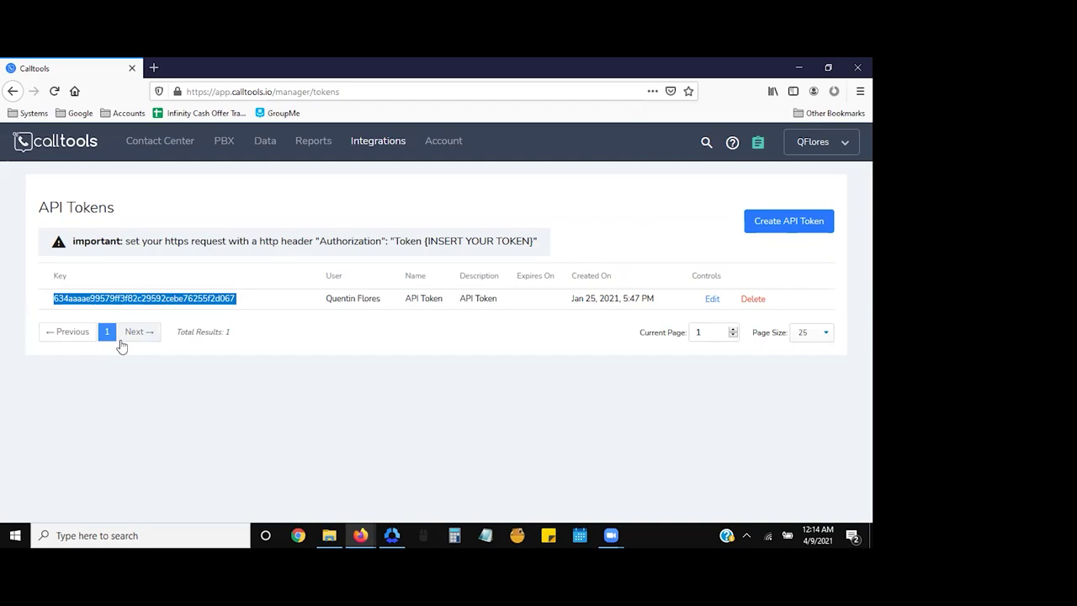
pyautogui.click(773, 223)
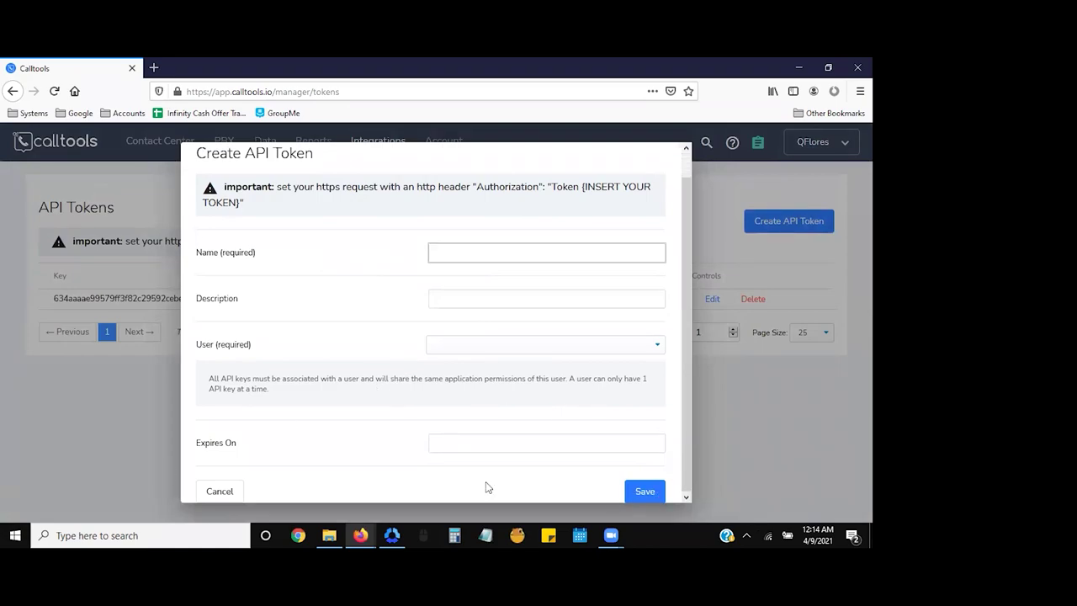
pyautogui.click(51, 419)
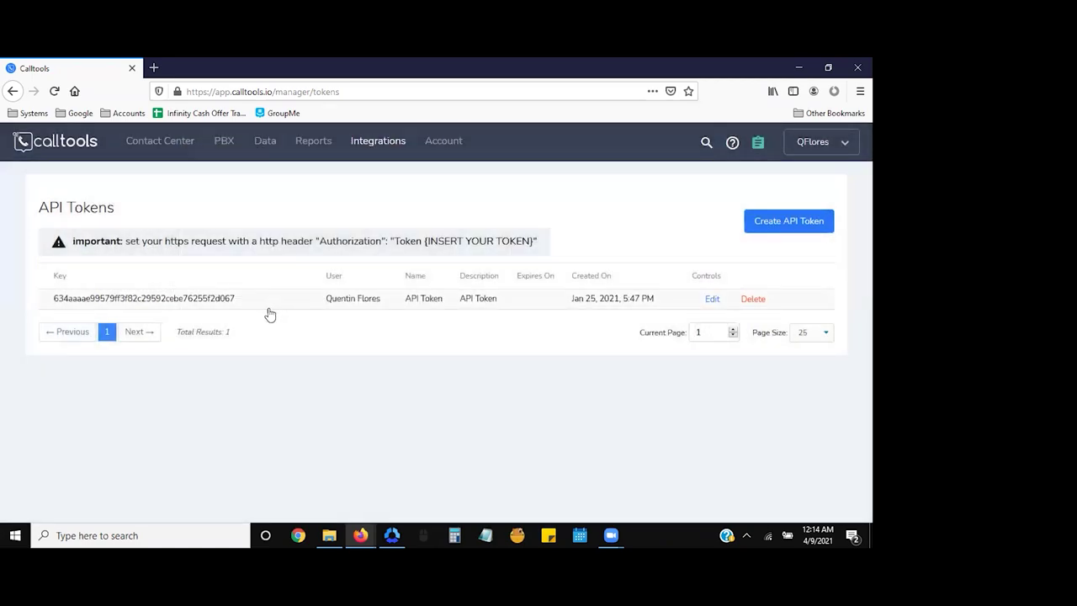
pyautogui.doubleClick(140, 300)
pyautogui.click(271, 441)
# - Start a new API token with both its name and description set to "2nd"
pyautogui.click(766, 222)
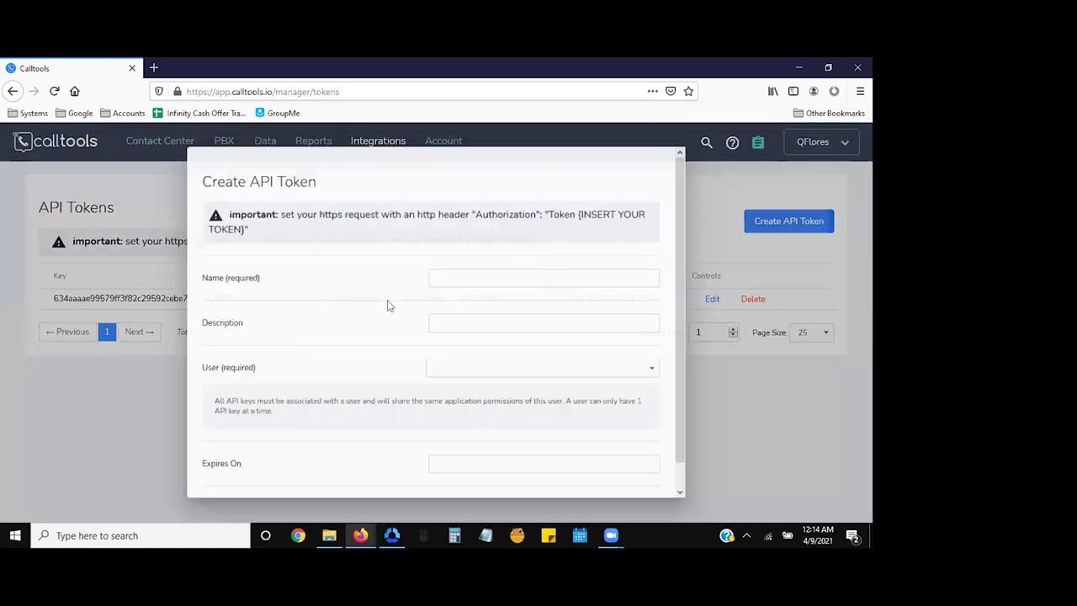
pyautogui.click(457, 283)
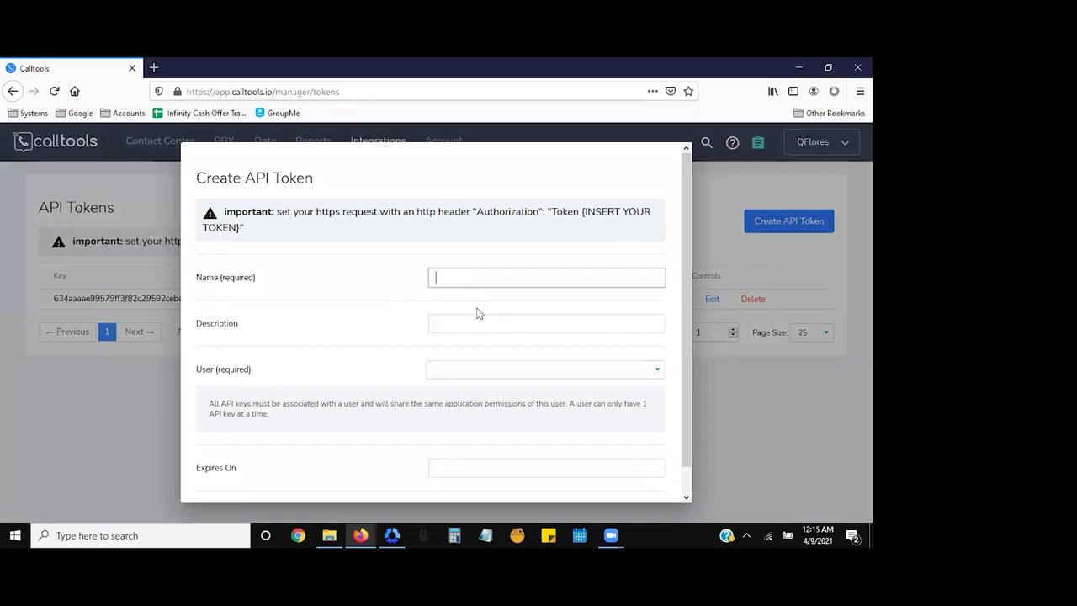
pyautogui.write('2nd')
pyautogui.click(472, 321)
pyautogui.write('2nd')
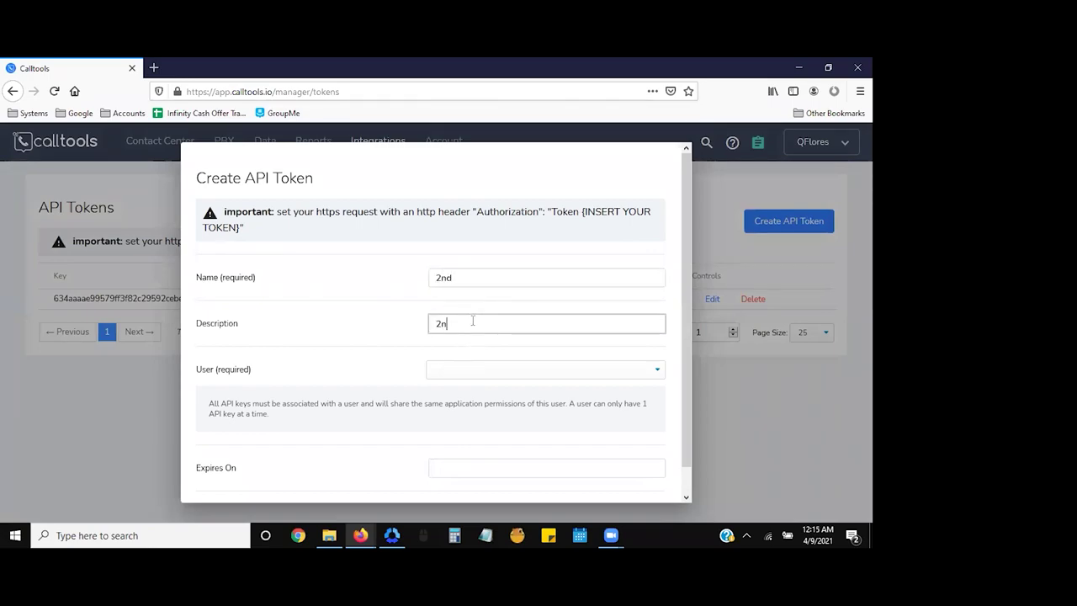
# - Assign the new token to the first listed user without an expiry date, save it, and select its generated key
pyautogui.scroll(-1, 528, 370)
pyautogui.click(505, 345)
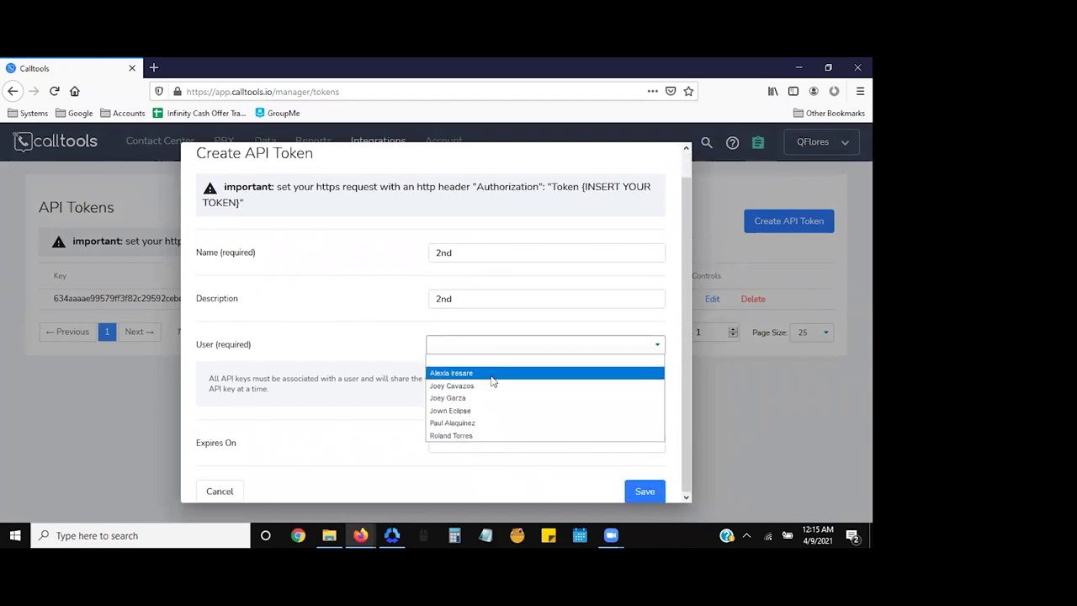
pyautogui.click(494, 375)
pyautogui.click(489, 447)
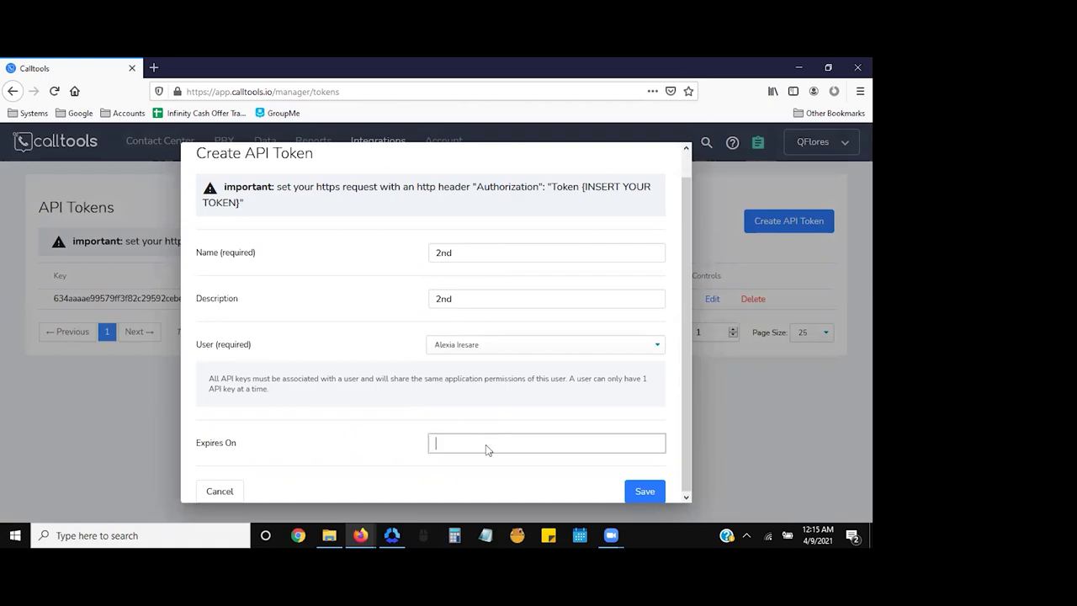
pyautogui.click(550, 434)
pyautogui.click(649, 494)
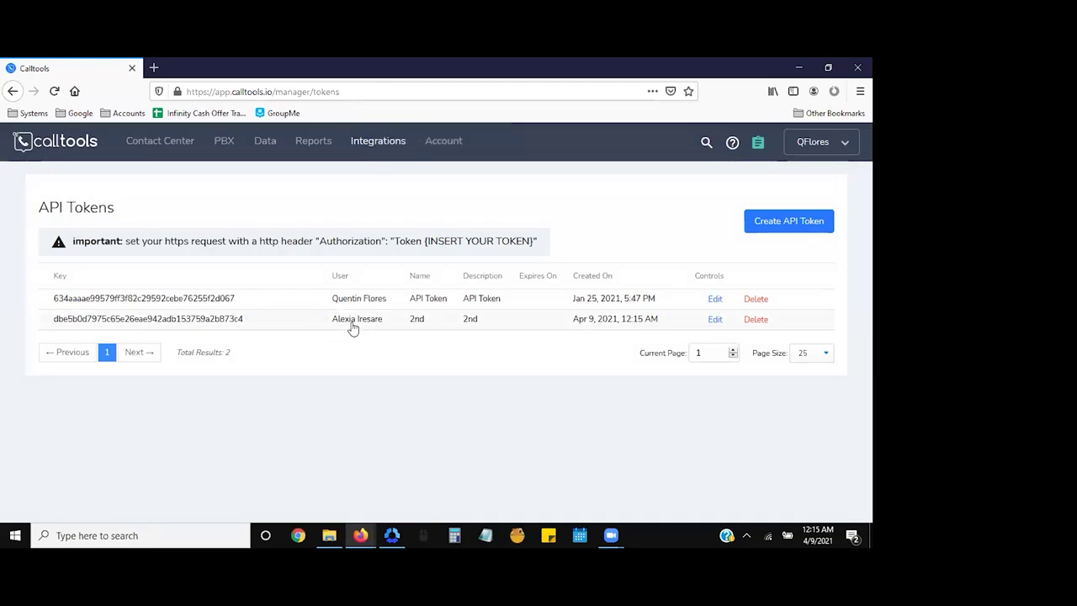
pyautogui.moveTo(246, 325); pyautogui.dragTo(50, 328)
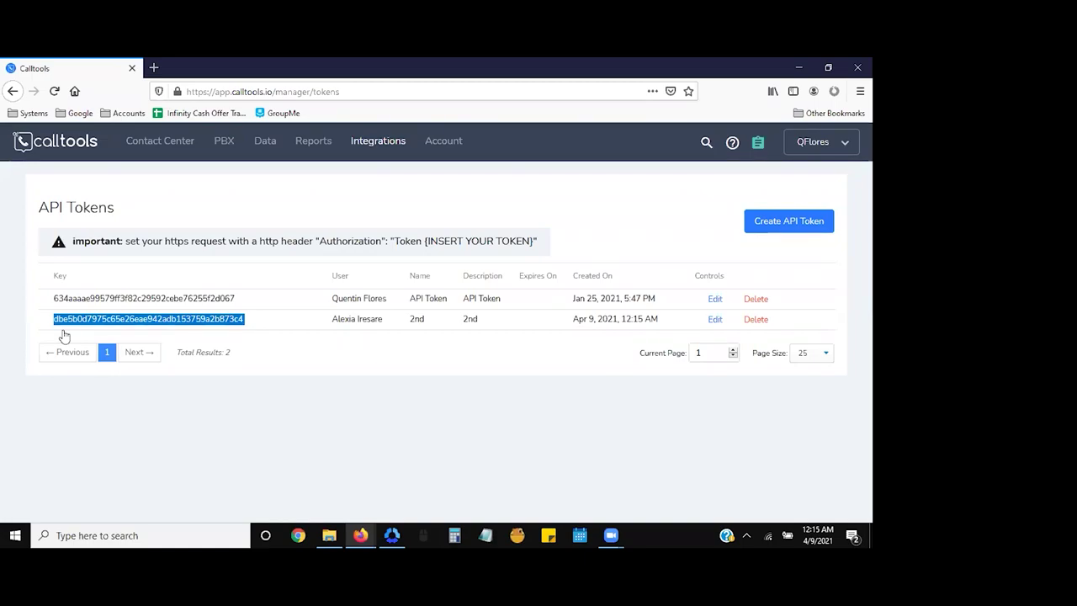
# - Open the REISift Lead HTTP request and examine its URL, request type, content type, authorization header and JSON body
pyautogui.click(378, 141)
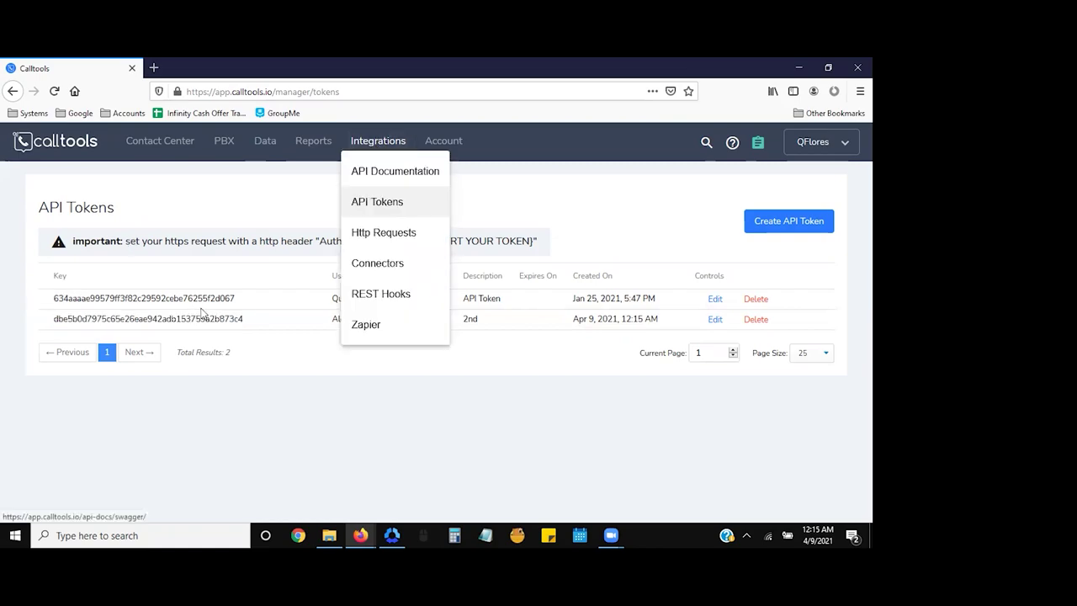
pyautogui.click(375, 233)
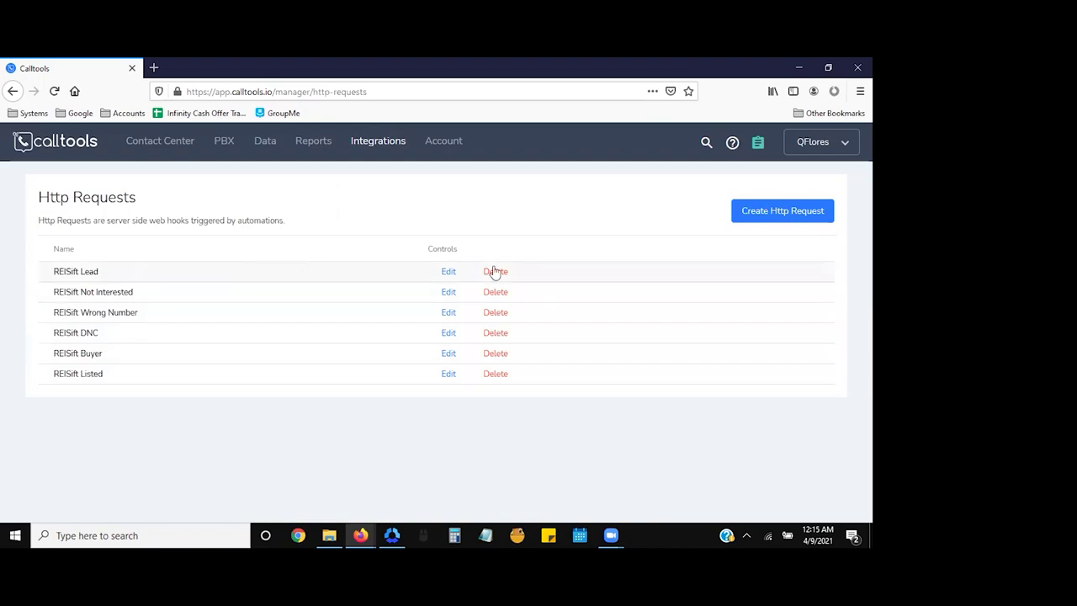
pyautogui.click(448, 274)
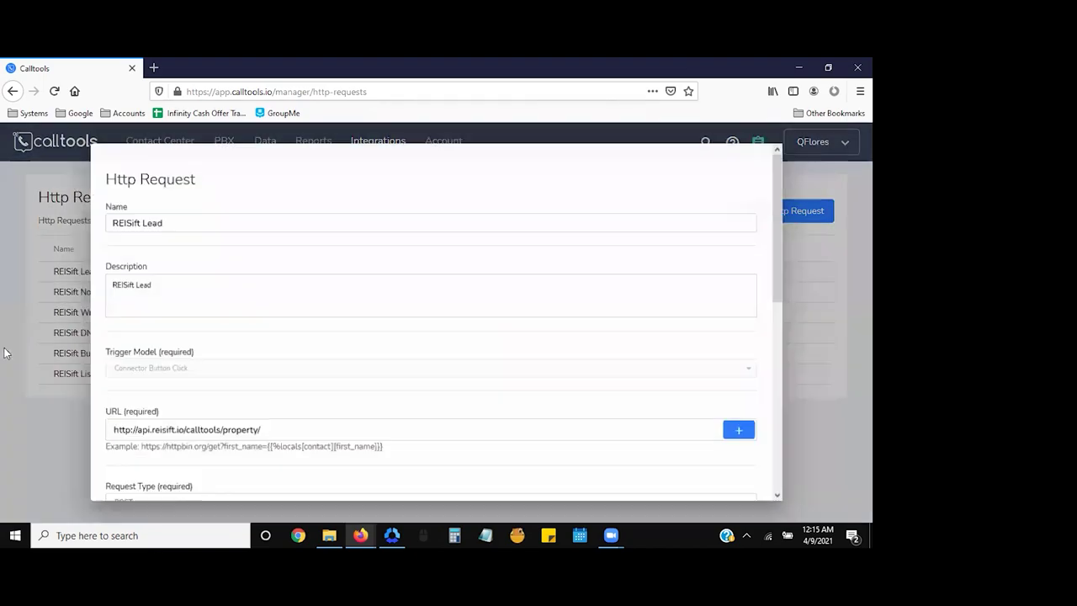
pyautogui.scroll(-2, 462, 303)
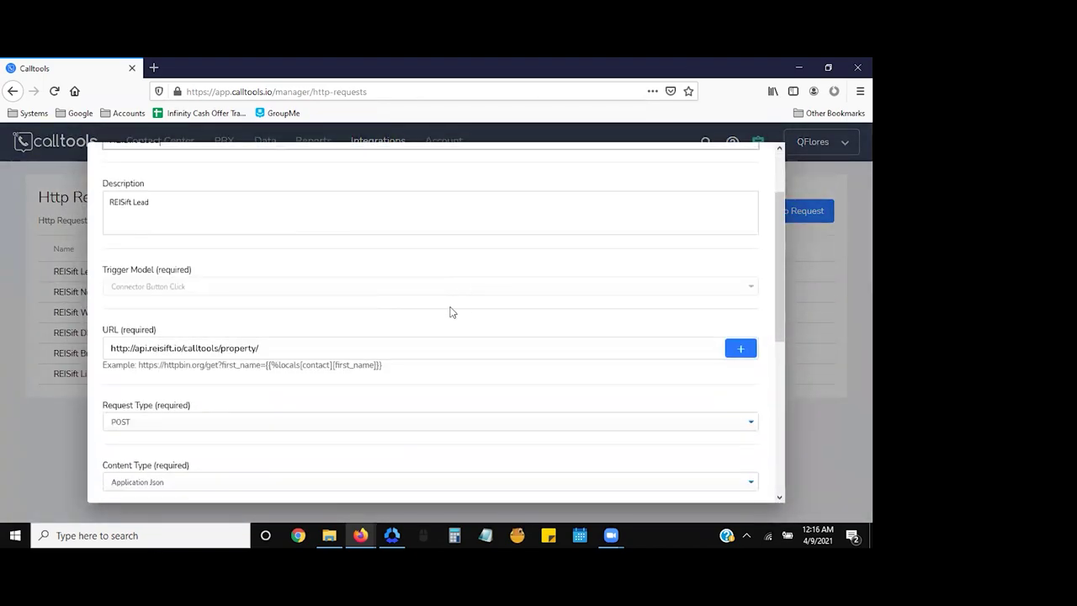
pyautogui.scroll(-1, 453, 314)
pyautogui.scroll(-4, 453, 313)
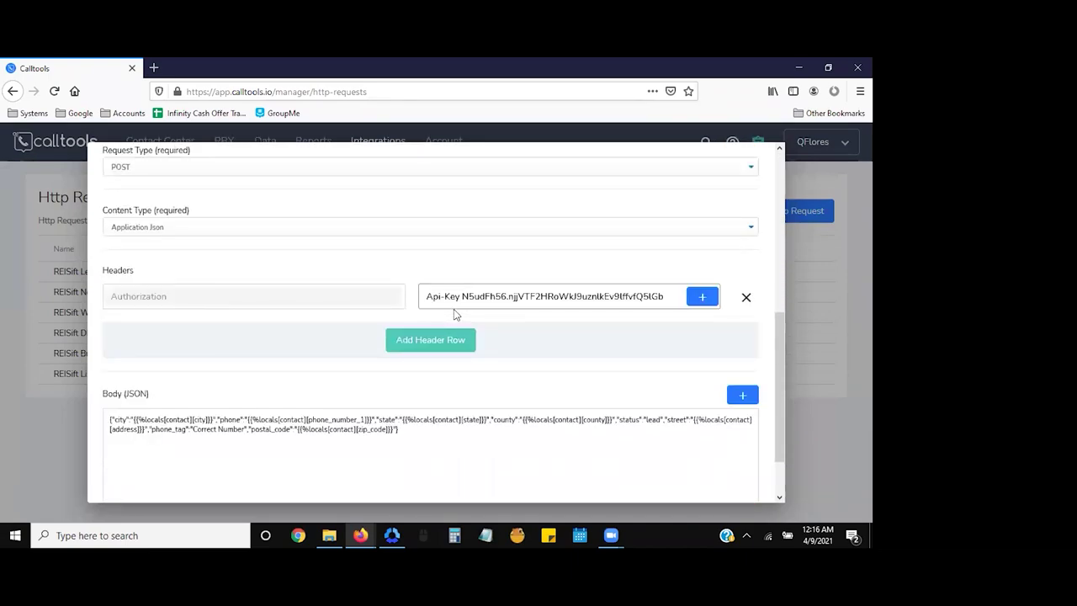
pyautogui.scroll(-2, 454, 313)
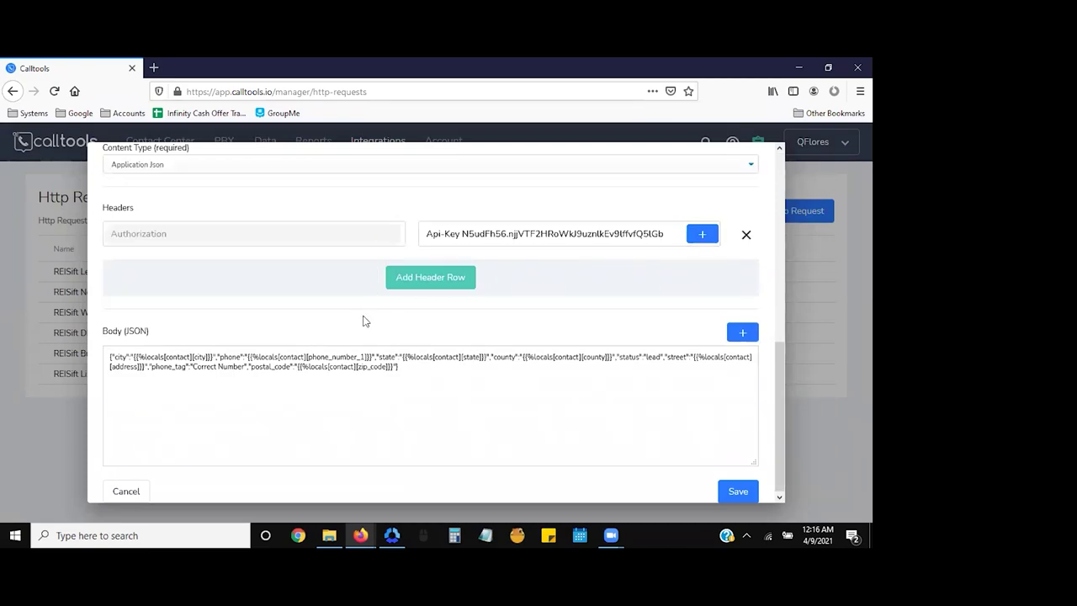
# - Highlight the full JSON body of the REISift Lead request to review it, and close the request without saving
pyautogui.click(445, 374)
pyautogui.moveTo(445, 374); pyautogui.dragTo(107, 357)
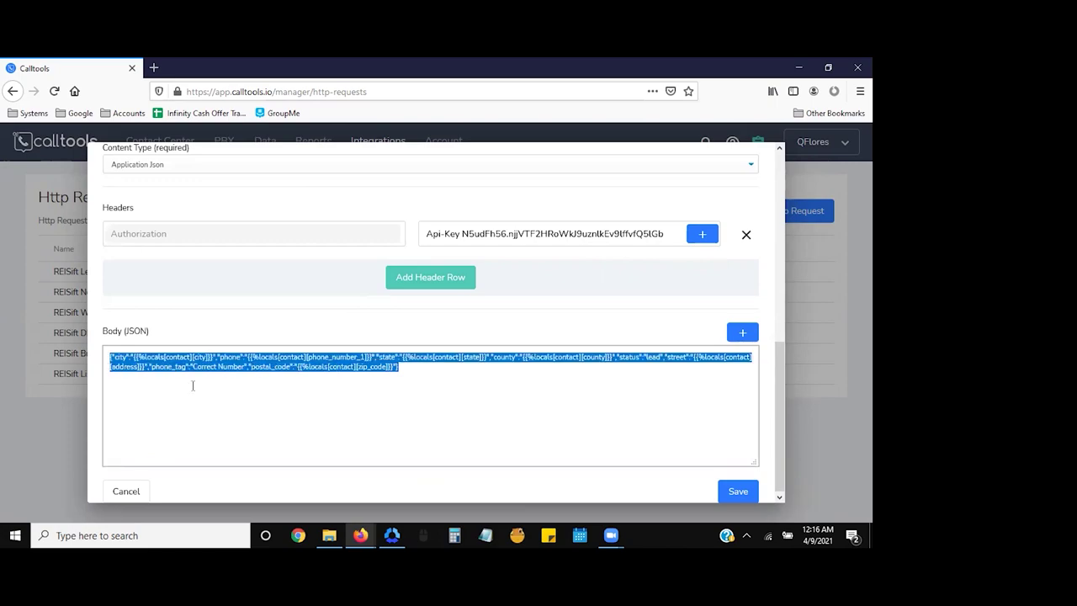
pyautogui.click(482, 383)
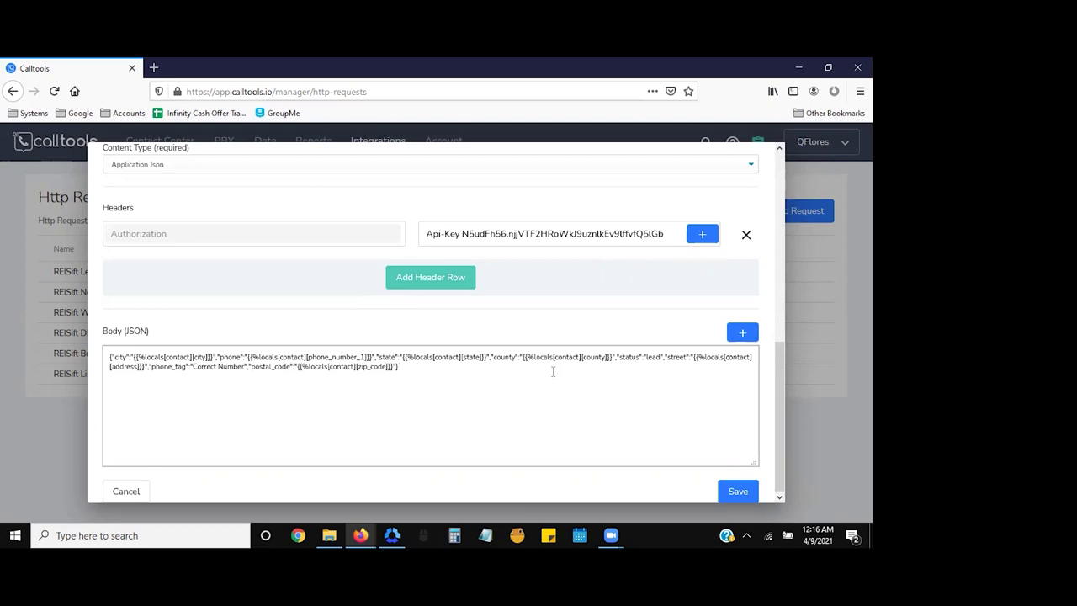
pyautogui.click(38, 438)
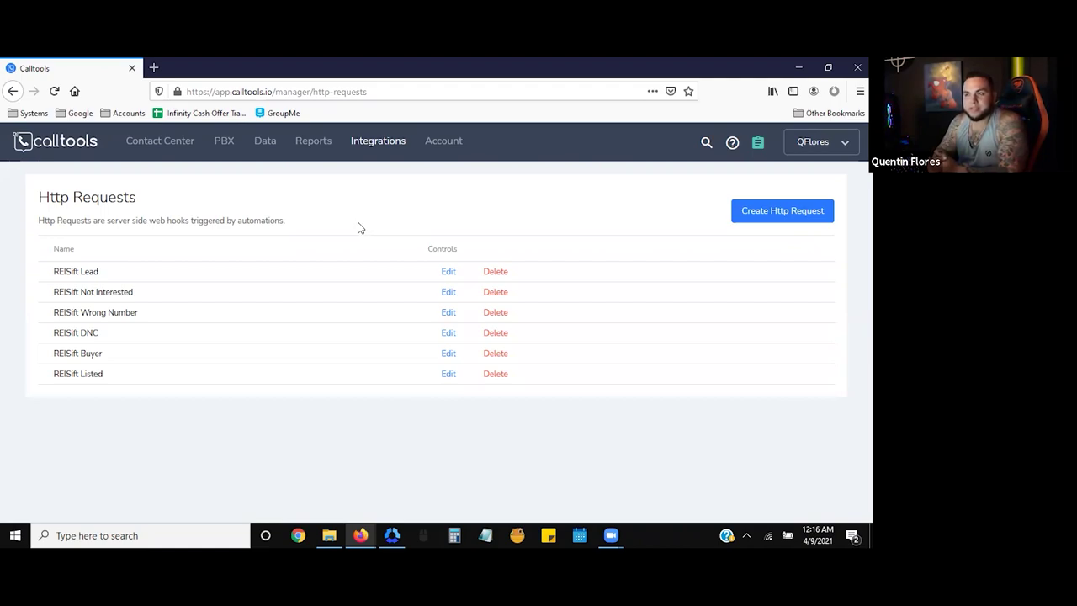
# - Open the Connectors page among the integrations and open the Podio connector for editing
pyautogui.click(387, 149)
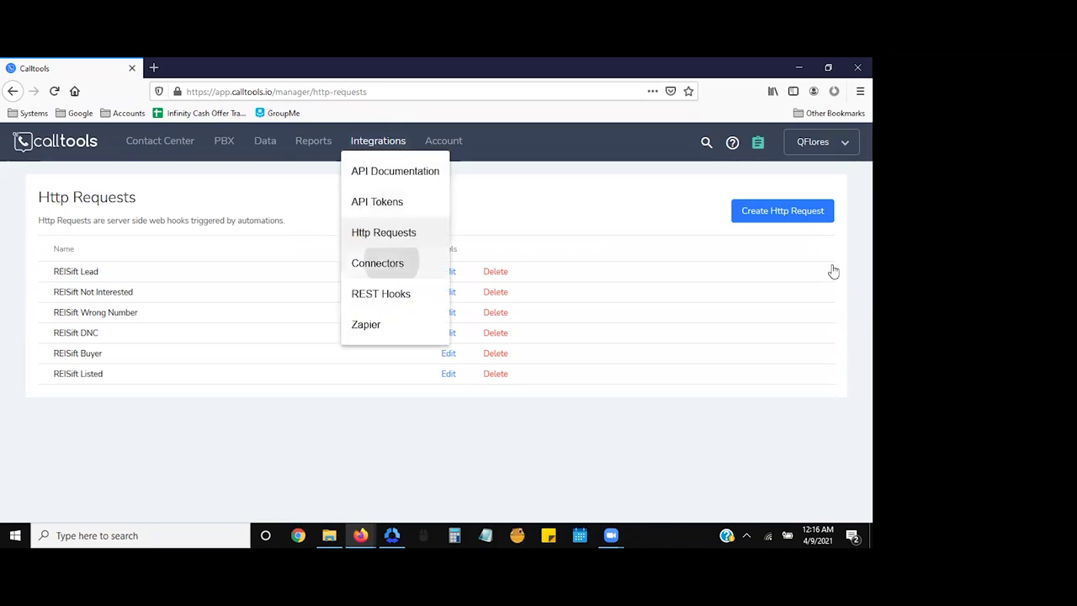
pyautogui.click(377, 263)
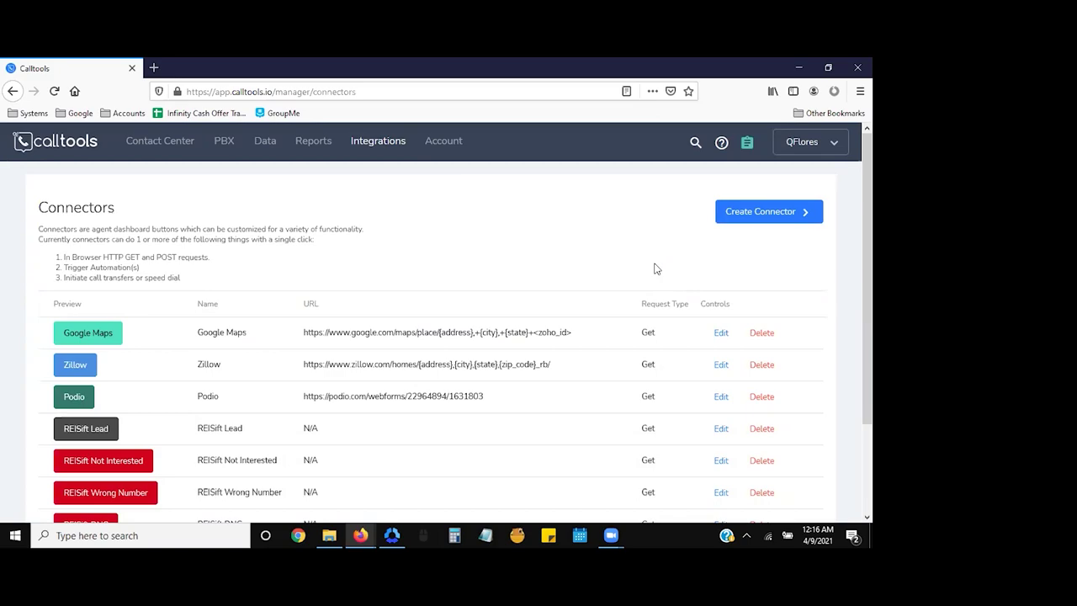
pyautogui.scroll(-3, 303, 338)
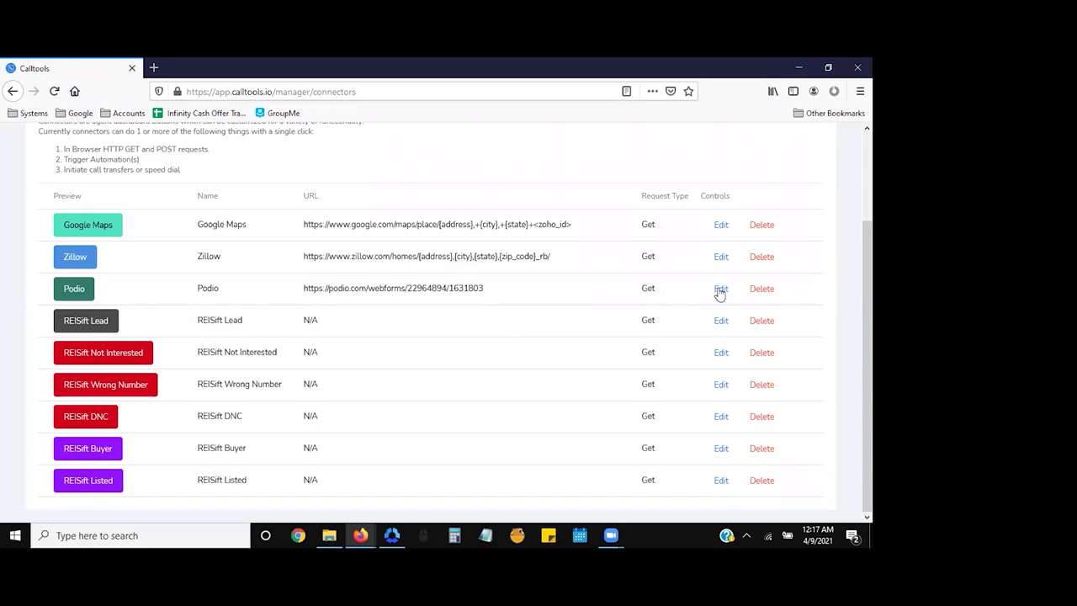
pyautogui.click(720, 290)
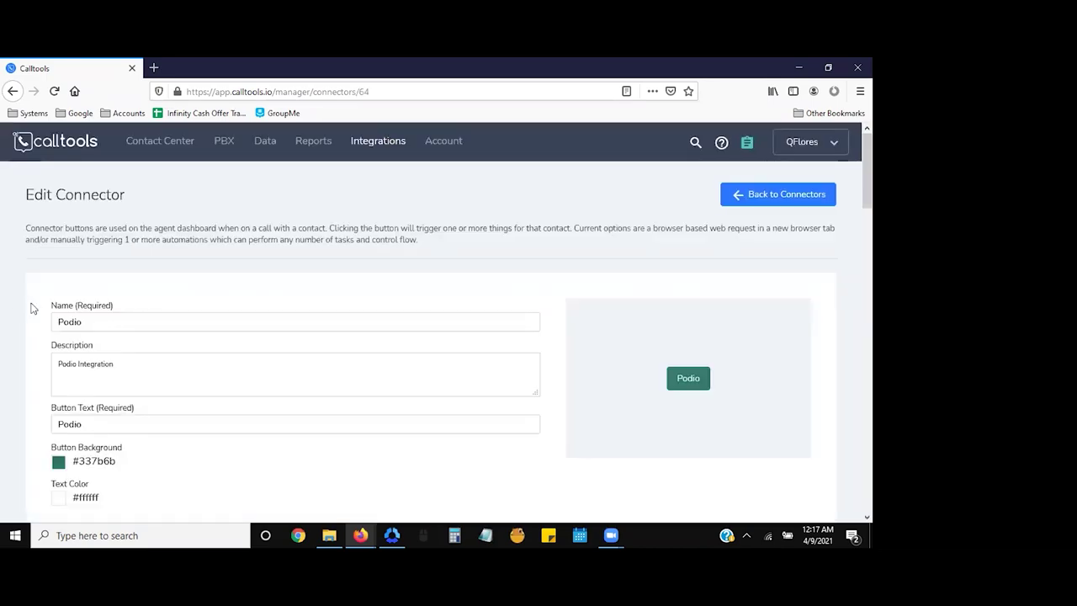
# - Examine the Podio connector's name, description and button text, and view its background color choices without changing them
pyautogui.scroll(-2, 295, 311)
pyautogui.click(172, 290)
pyautogui.scroll(-1, 499, 310)
pyautogui.scroll(-4, 498, 310)
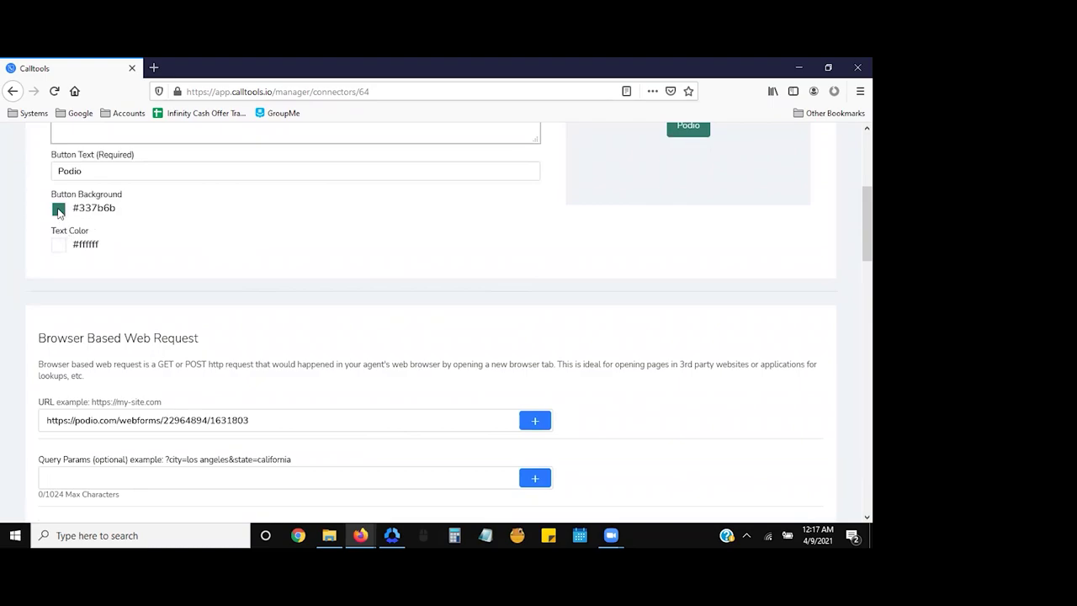
pyautogui.click(90, 212)
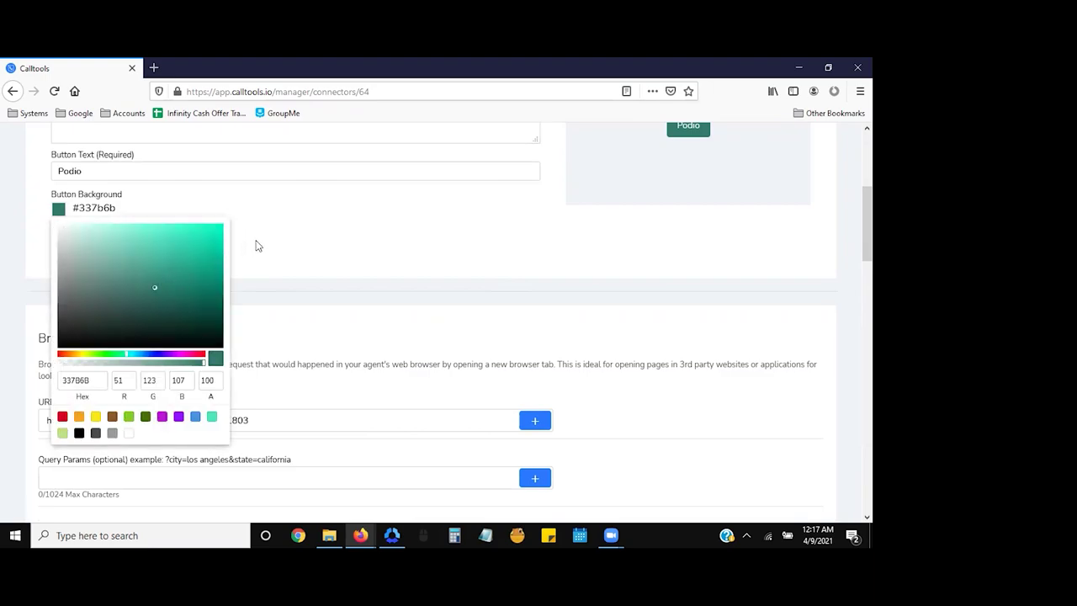
pyautogui.click(356, 233)
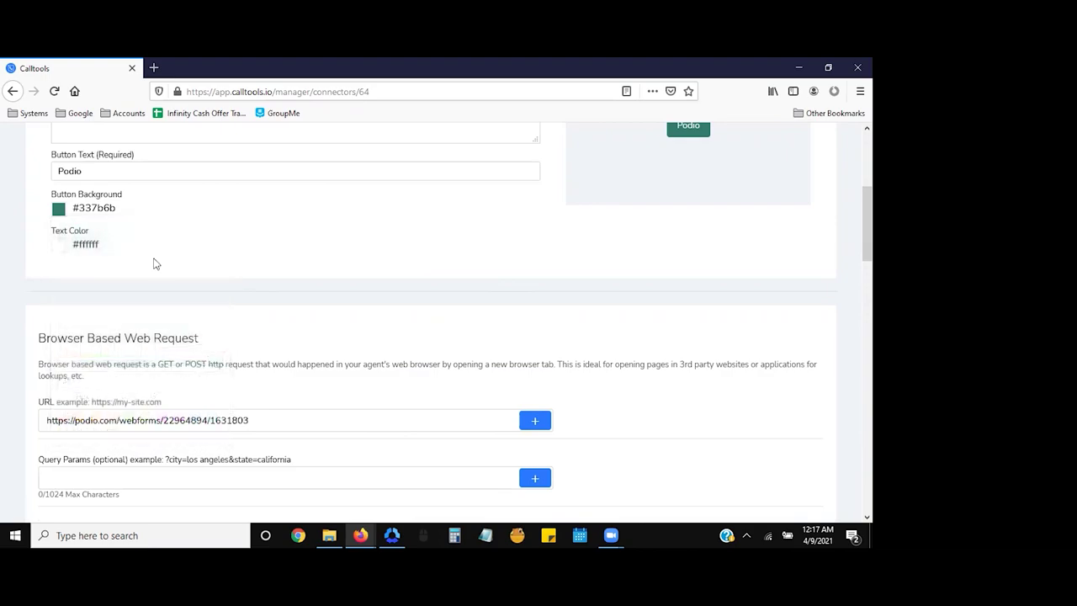
# - Select the Podio web form URL in the connector's Browser Based Web Request settings
pyautogui.scroll(-3, 94, 249)
pyautogui.scroll(-2, 277, 267)
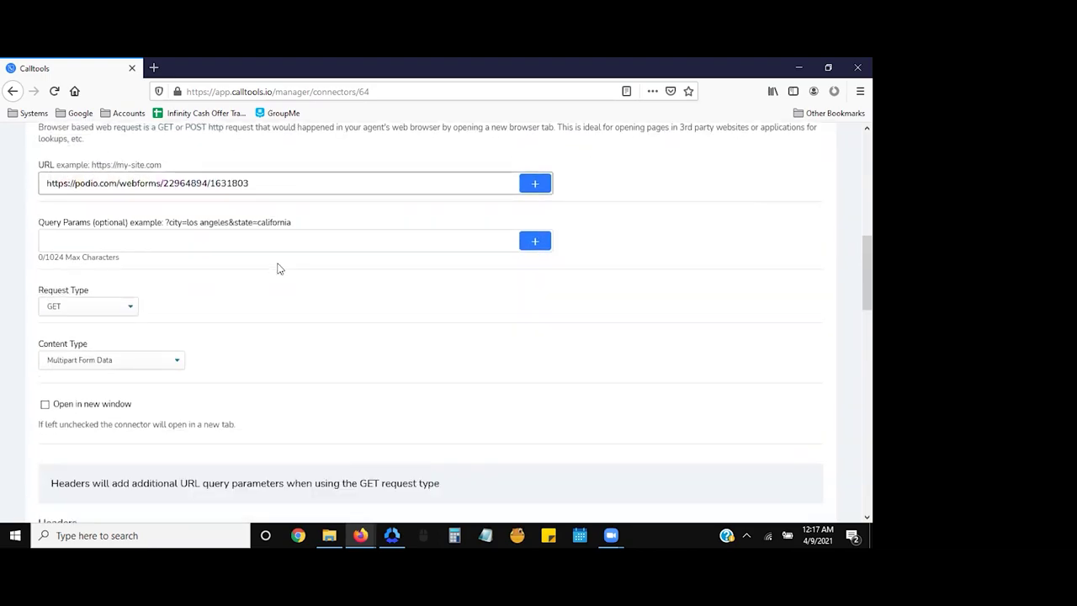
pyautogui.click(337, 166)
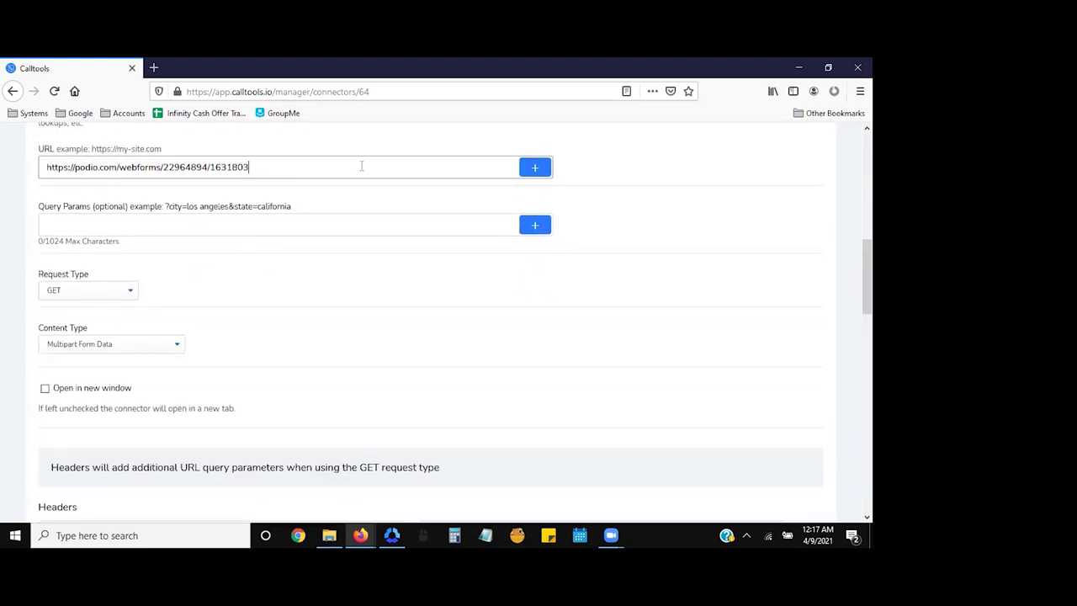
pyautogui.moveTo(342, 168); pyautogui.dragTo(15, 184)
pyautogui.scroll(-5, 286, 282)
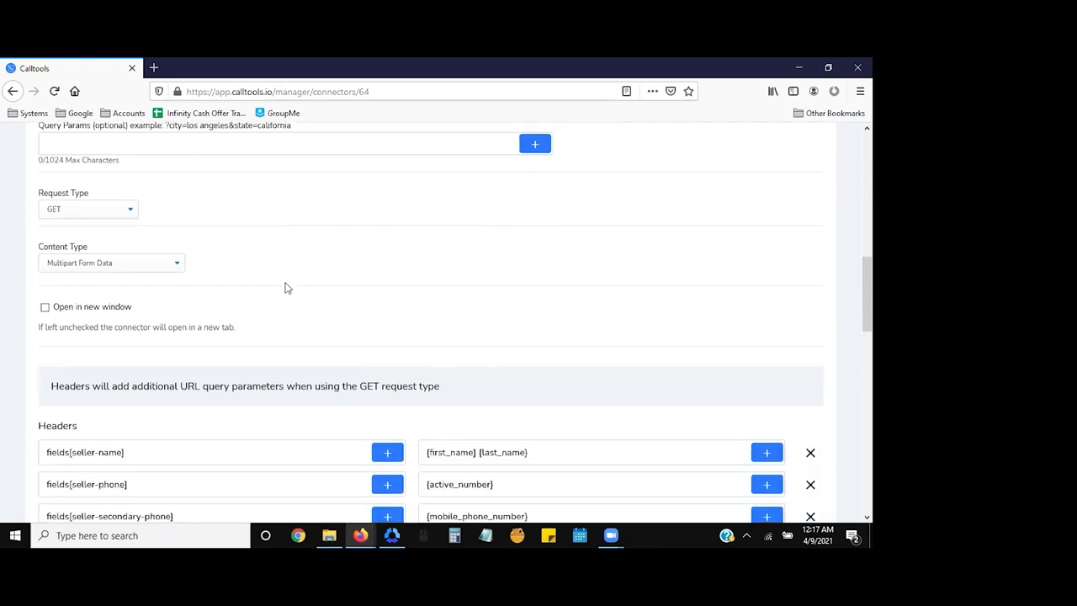
# - Examine the Podio connector's request type, content type, header field mappings and automations, and return to the start of the form
pyautogui.scroll(-2, 287, 284)
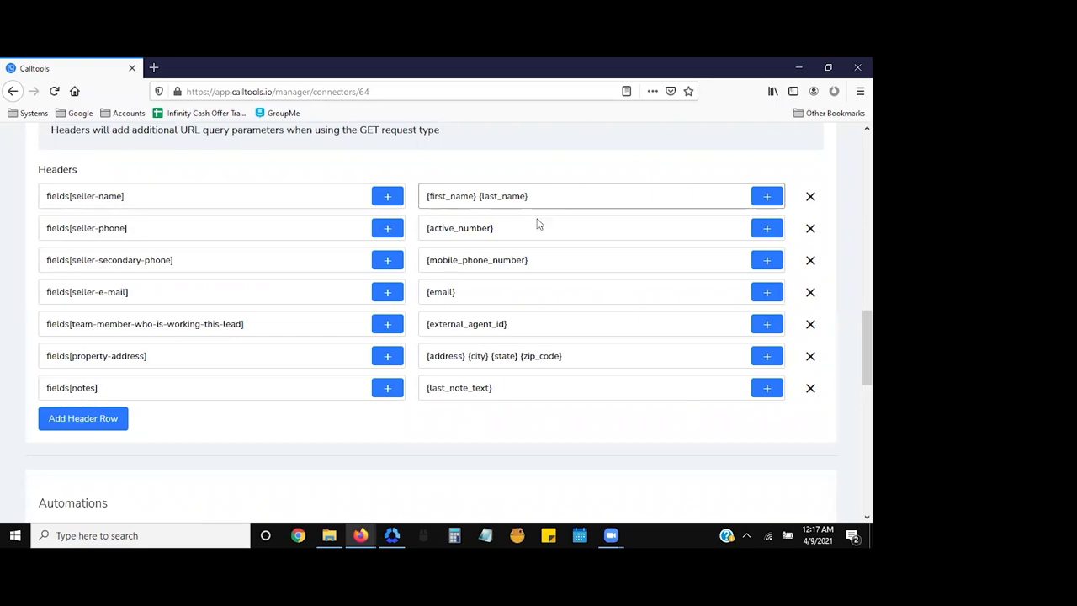
pyautogui.scroll(2, 518, 222)
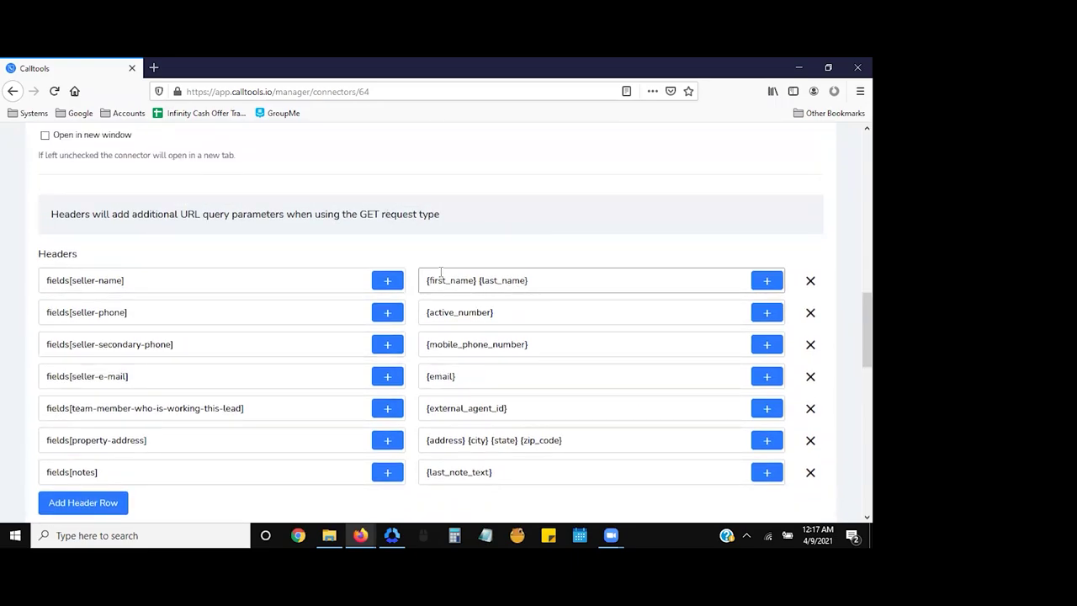
pyautogui.scroll(-3, 346, 284)
pyautogui.scroll(-5, 440, 317)
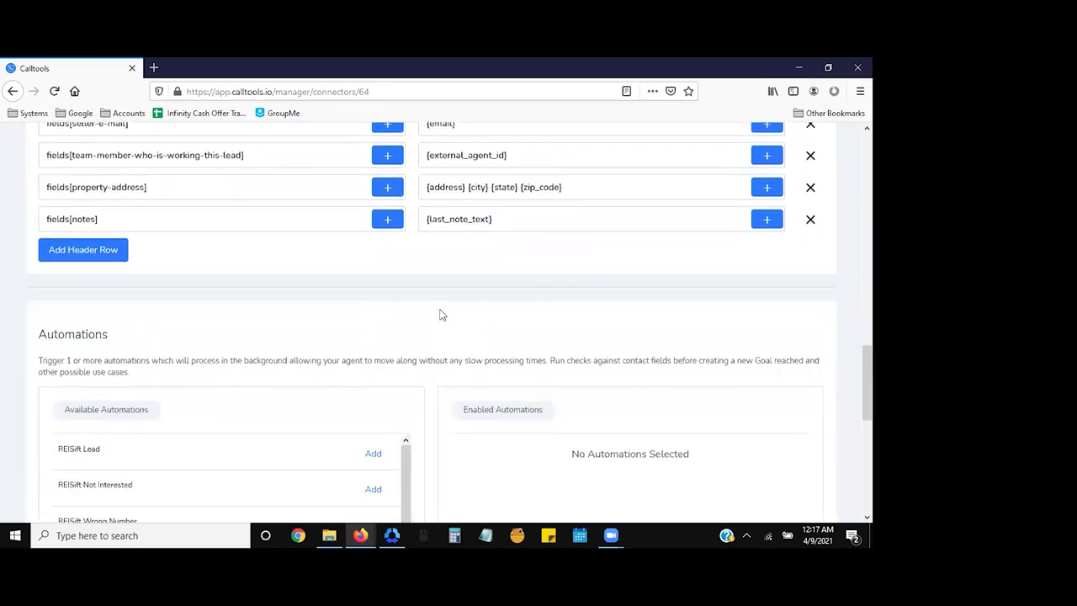
pyautogui.scroll(6, 444, 313)
pyautogui.scroll(5, 449, 316)
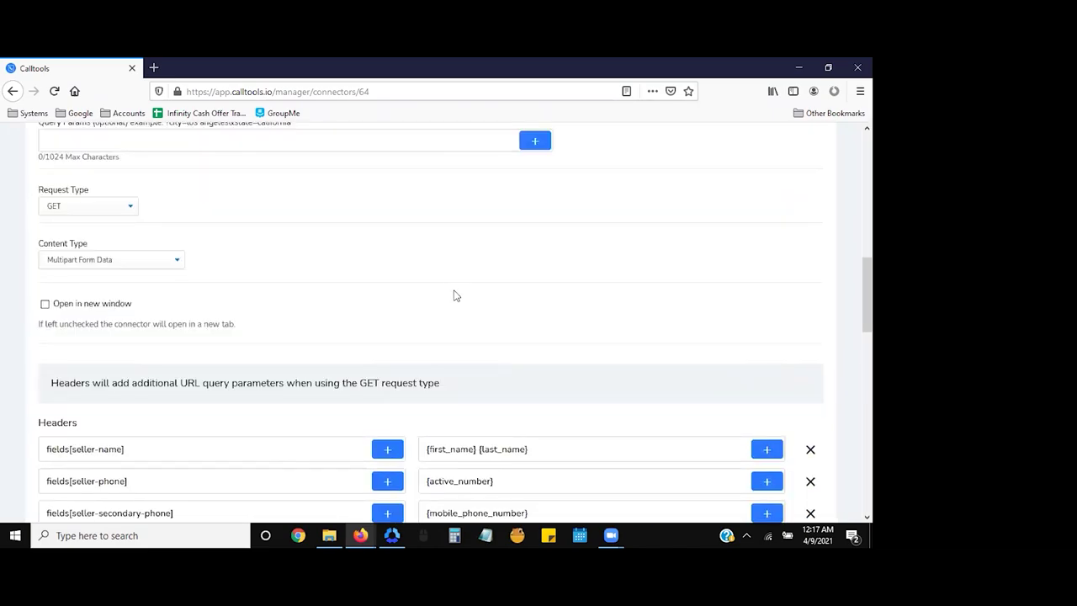
pyautogui.scroll(3, 415, 332)
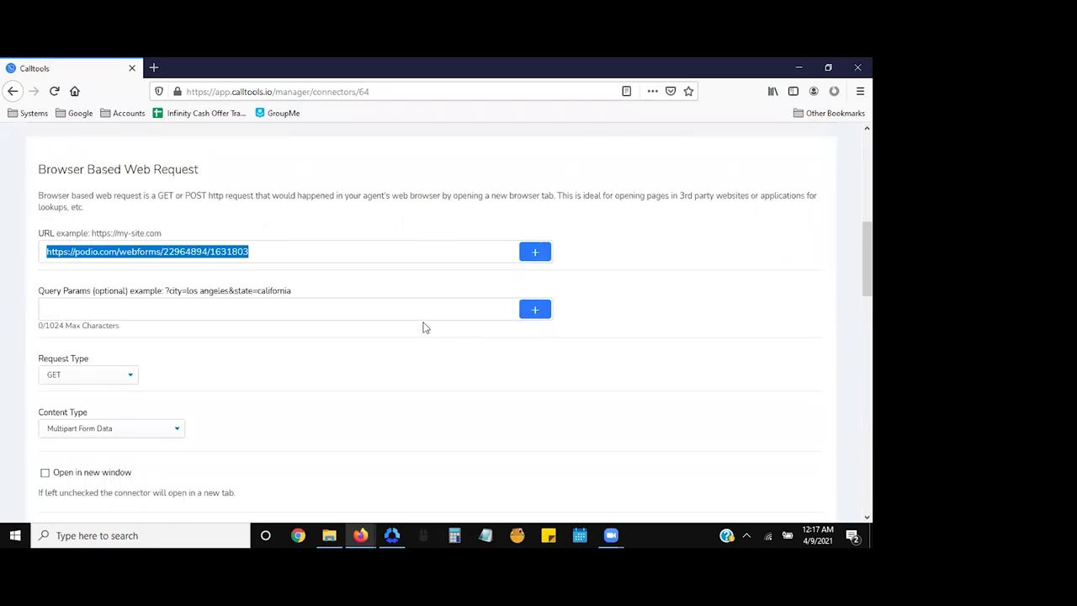
pyautogui.scroll(-2, 409, 311)
pyautogui.scroll(6, 409, 312)
pyautogui.scroll(2, 411, 315)
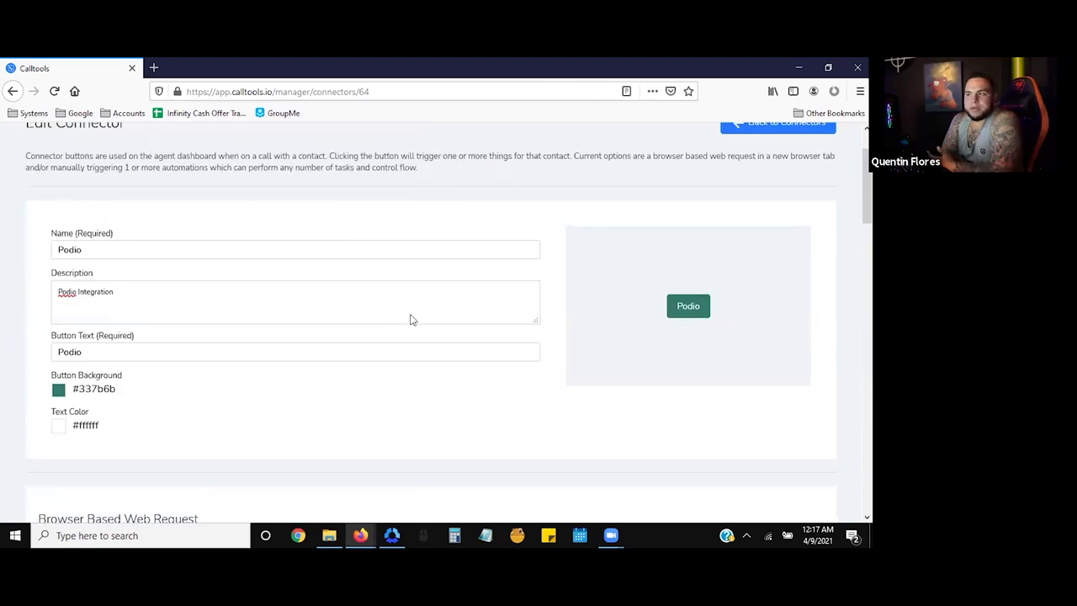
pyautogui.scroll(1, 411, 320)
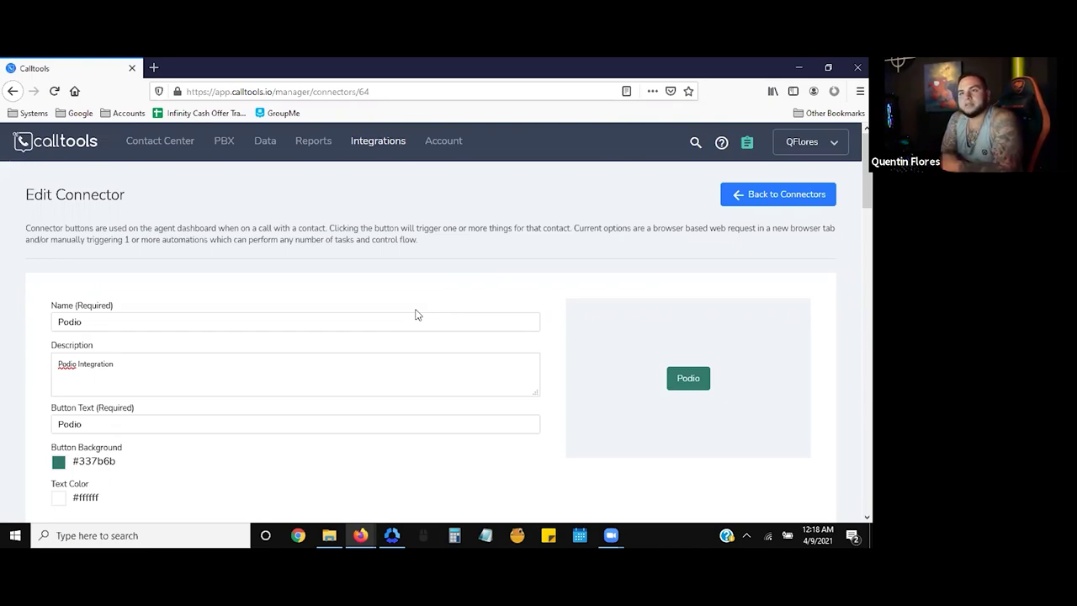
# - Open the Zapier integration page and view its description and invitation link
pyautogui.moveTo(378, 141)
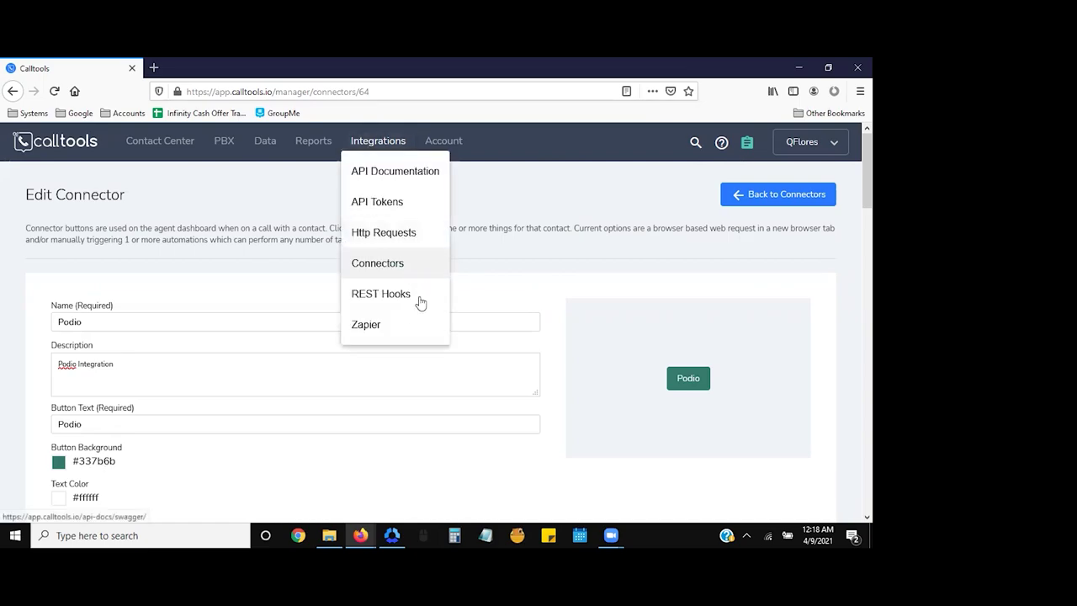
pyautogui.click(383, 332)
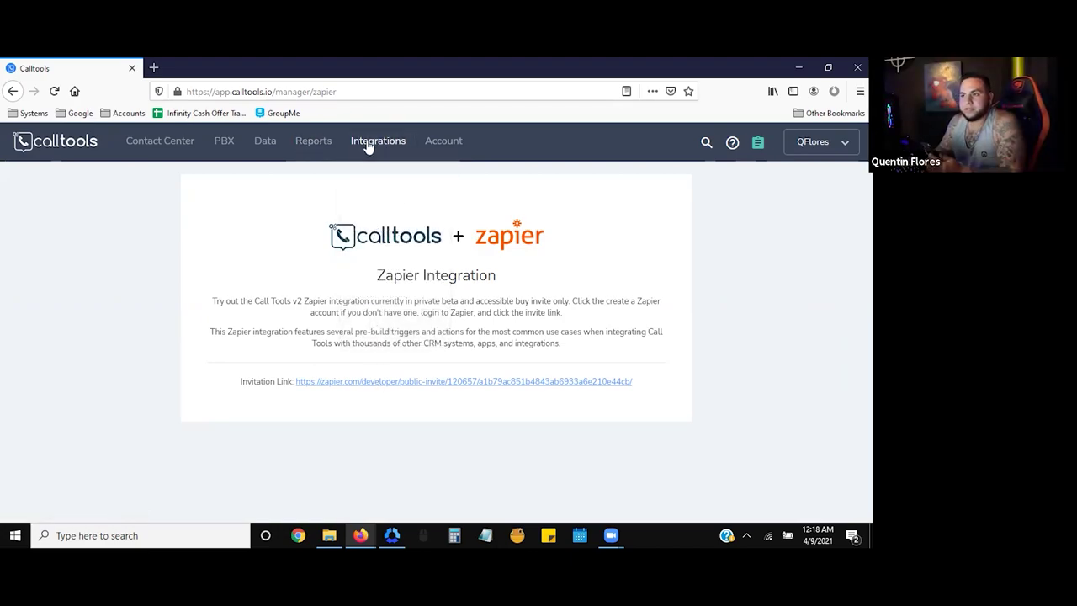
pyautogui.moveTo(368, 145)
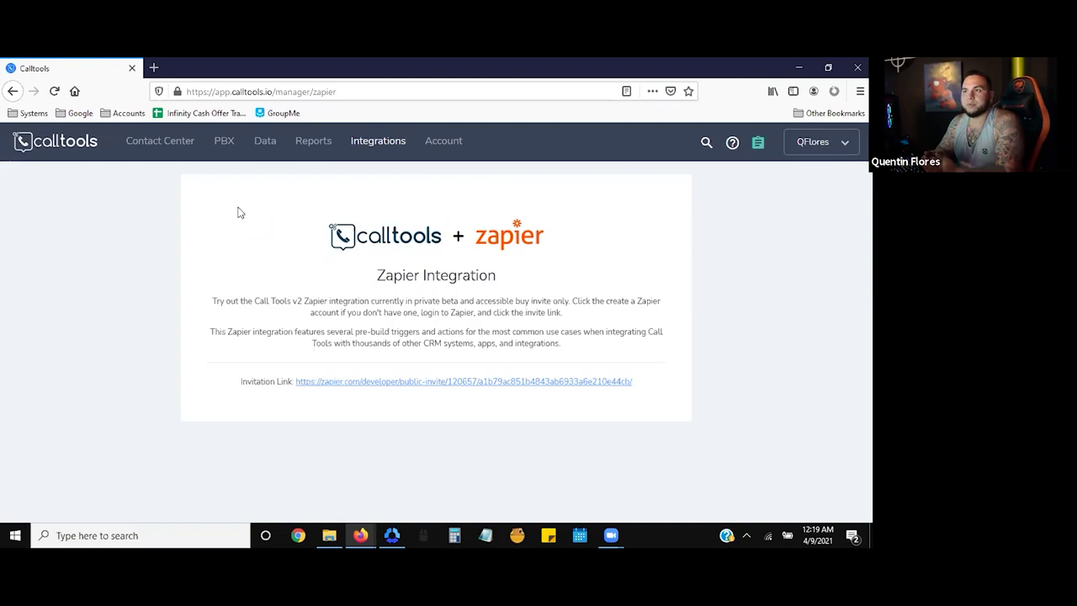
# - Open the Live Agent Report and examine its call summaries, filters, agent status table and status color legend
pyautogui.click(308, 143)
pyautogui.click(305, 172)
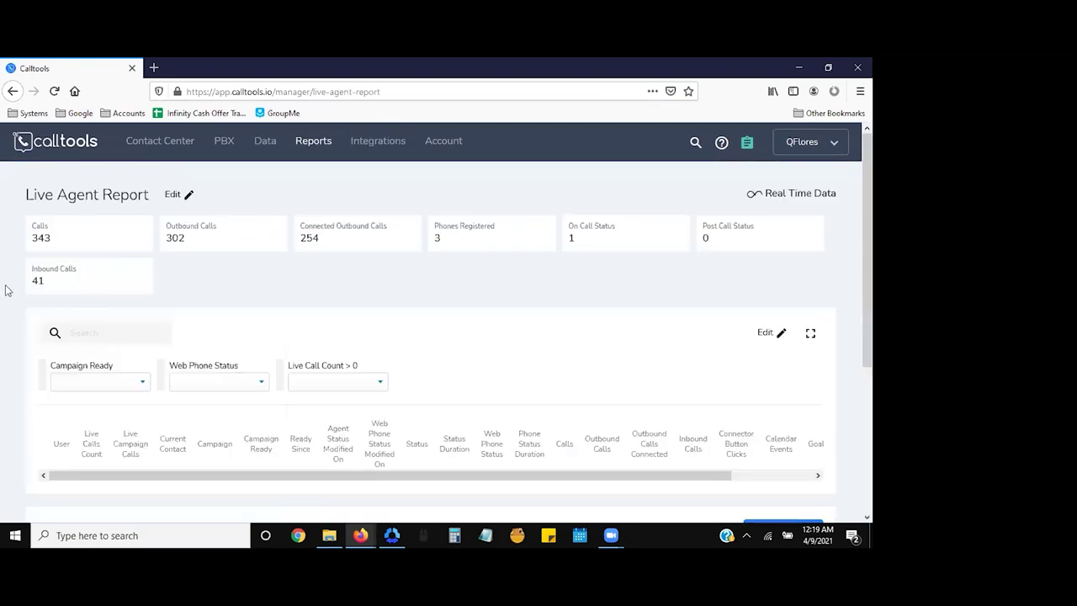
pyautogui.scroll(-1, 205, 278)
pyautogui.scroll(-7, 205, 278)
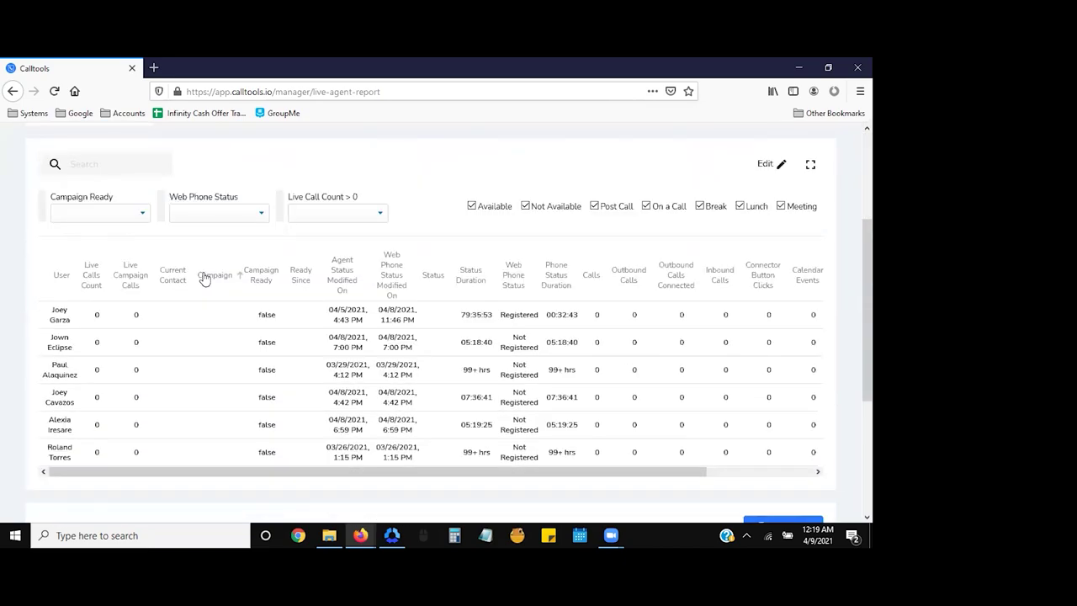
pyautogui.scroll(2, 205, 279)
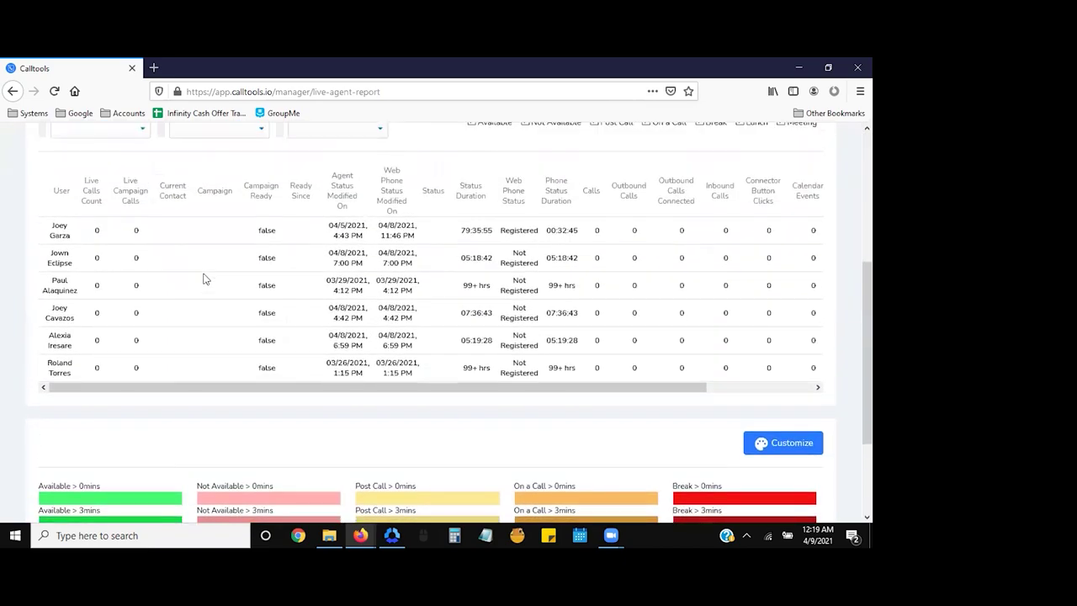
pyautogui.scroll(2, 205, 278)
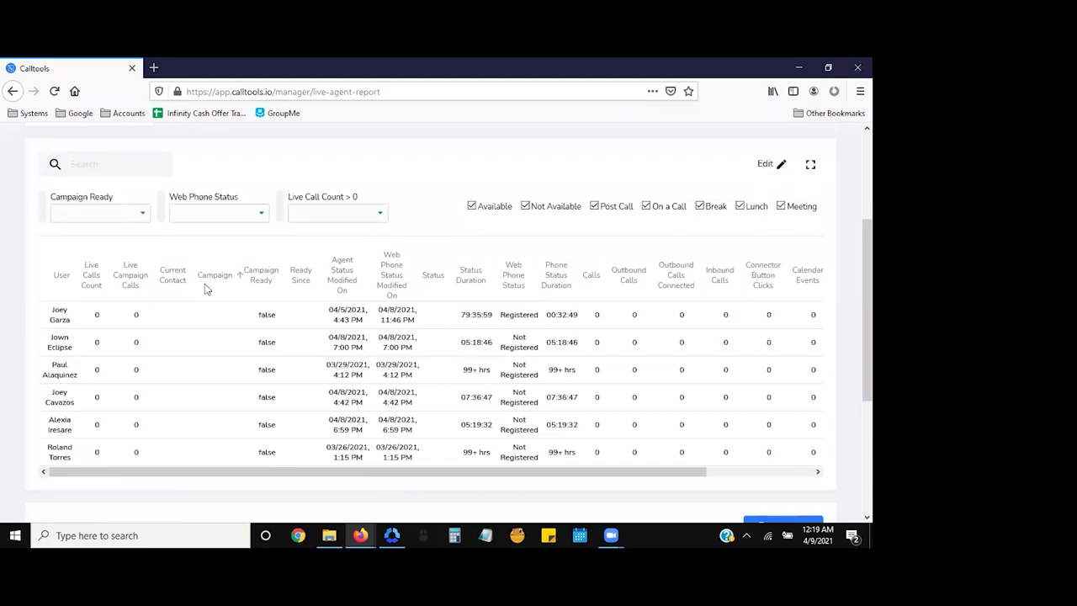
pyautogui.scroll(-2, 206, 287)
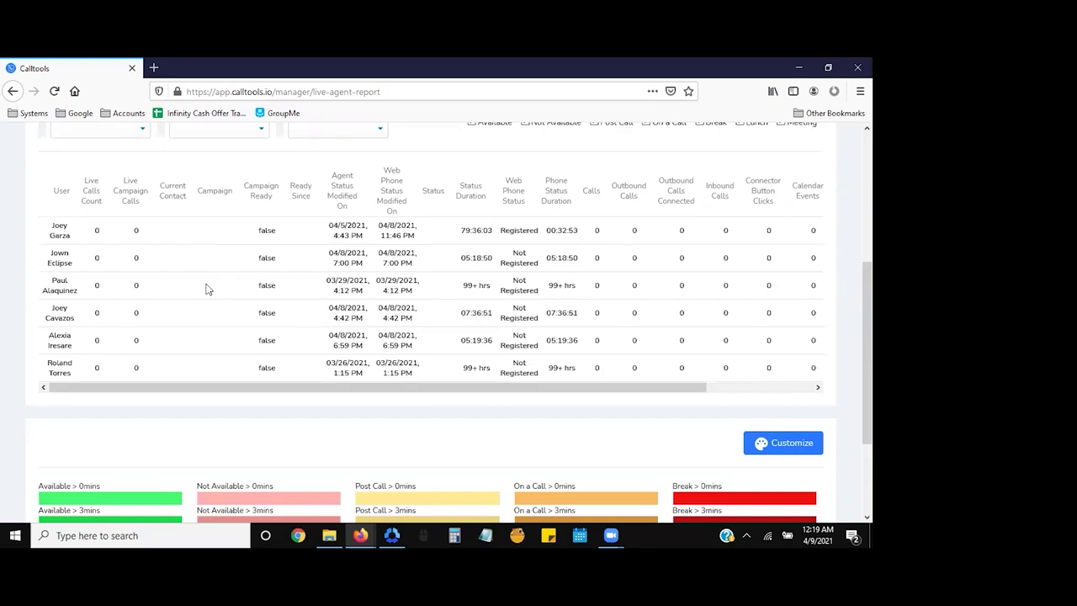
pyautogui.scroll(-2, 259, 290)
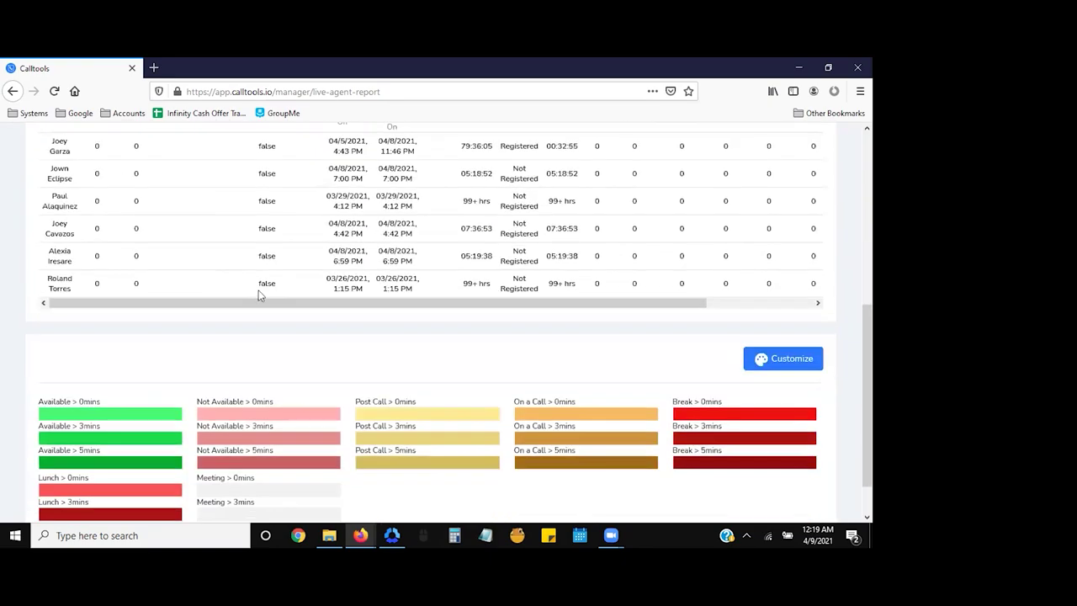
pyautogui.scroll(-1, 255, 302)
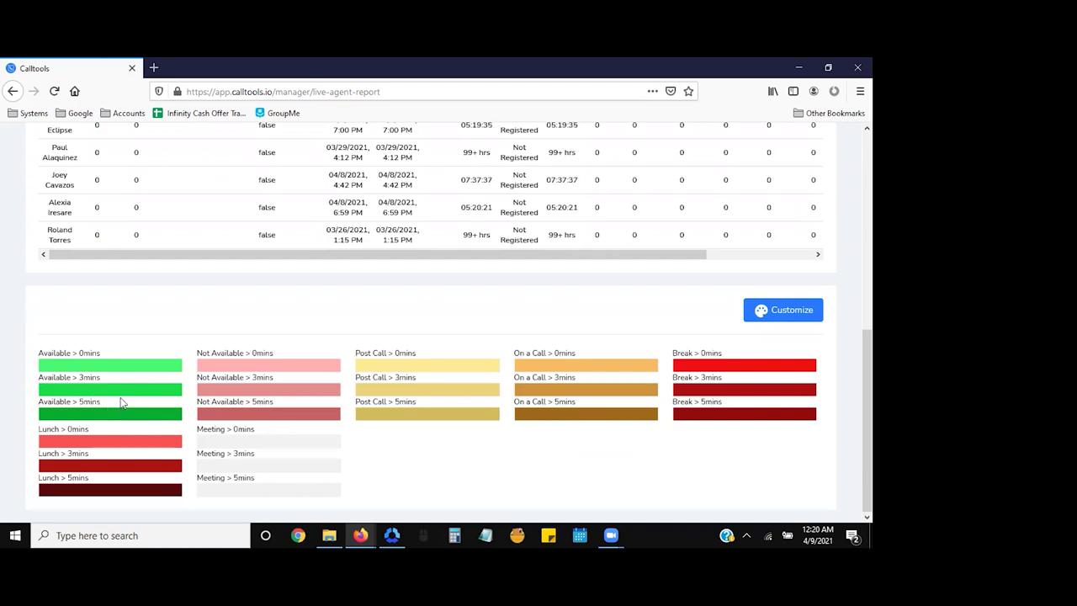
pyautogui.scroll(4, 126, 401)
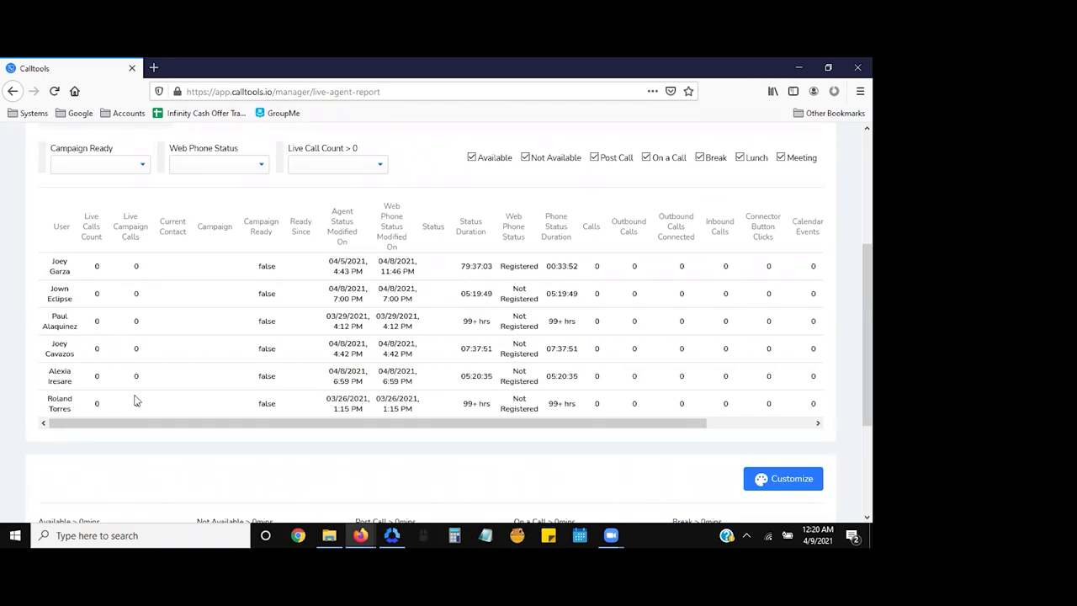
pyautogui.scroll(3, 137, 404)
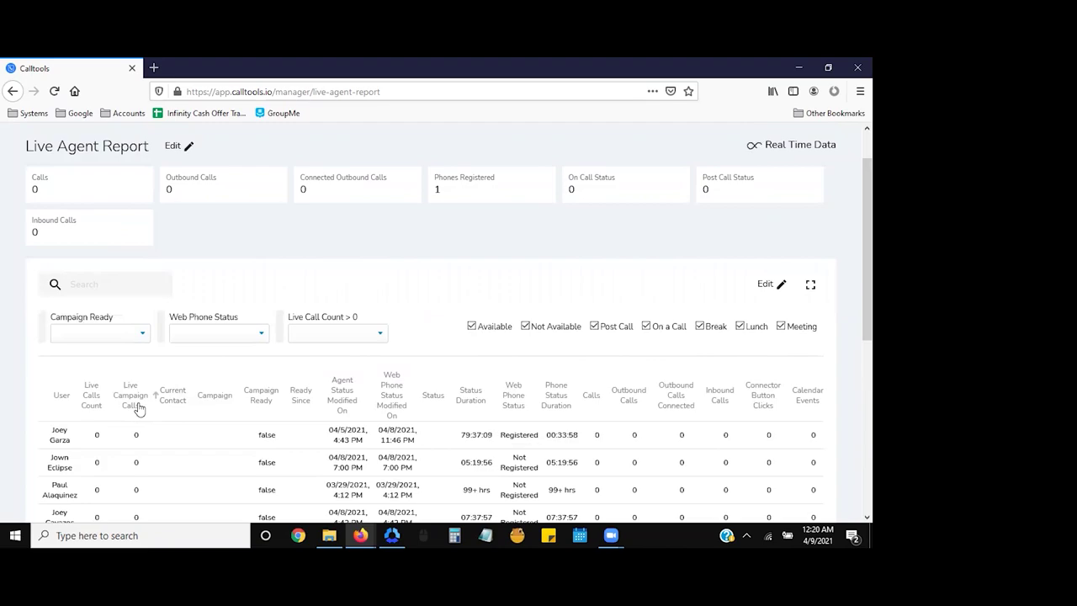
pyautogui.scroll(1, 211, 433)
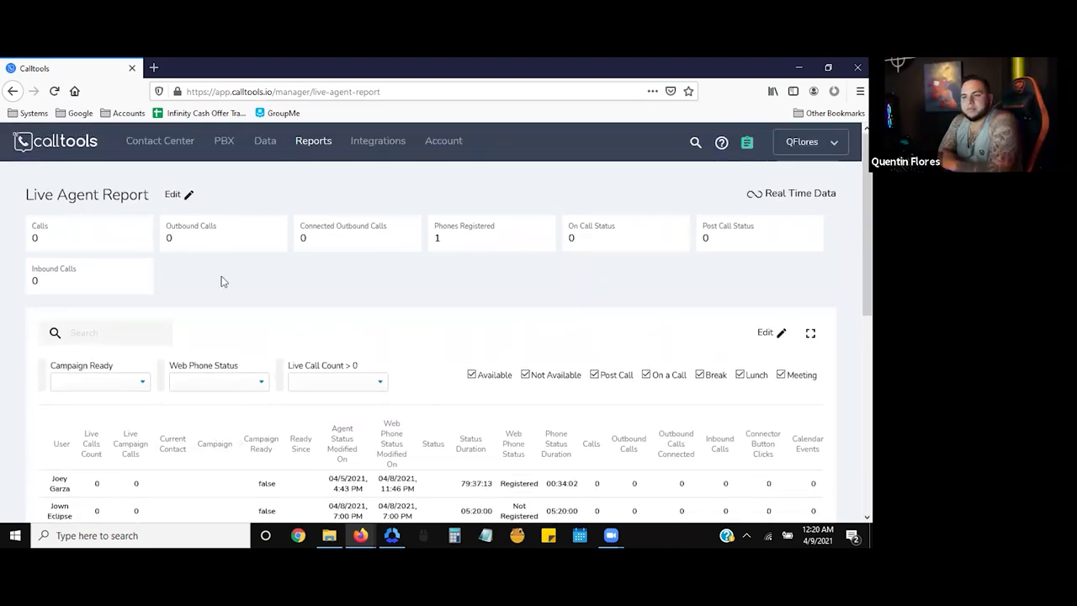
# - Open the Live Phone Calls report
pyautogui.click(313, 142)
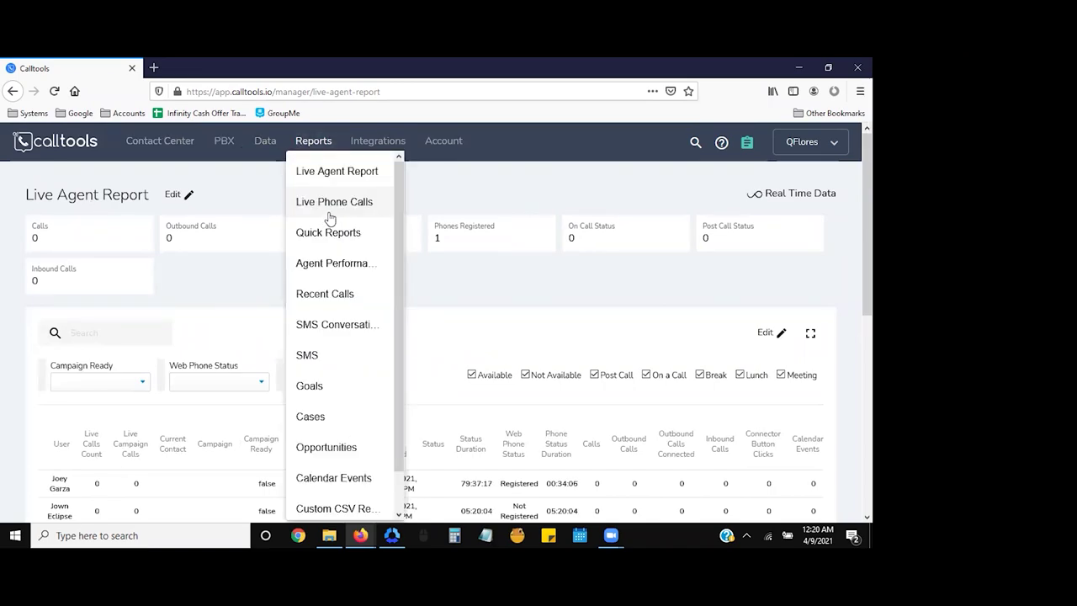
pyautogui.click(330, 218)
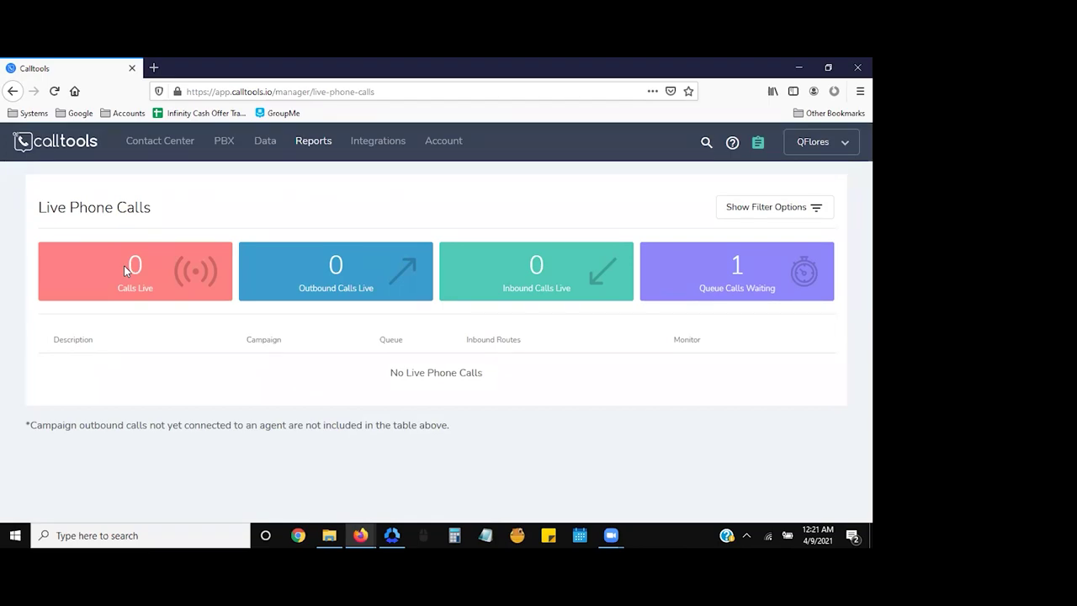
# - Show the filter options of the Live Phone Calls report and review the available filter fields
pyautogui.click(314, 142)
pyautogui.click(449, 197)
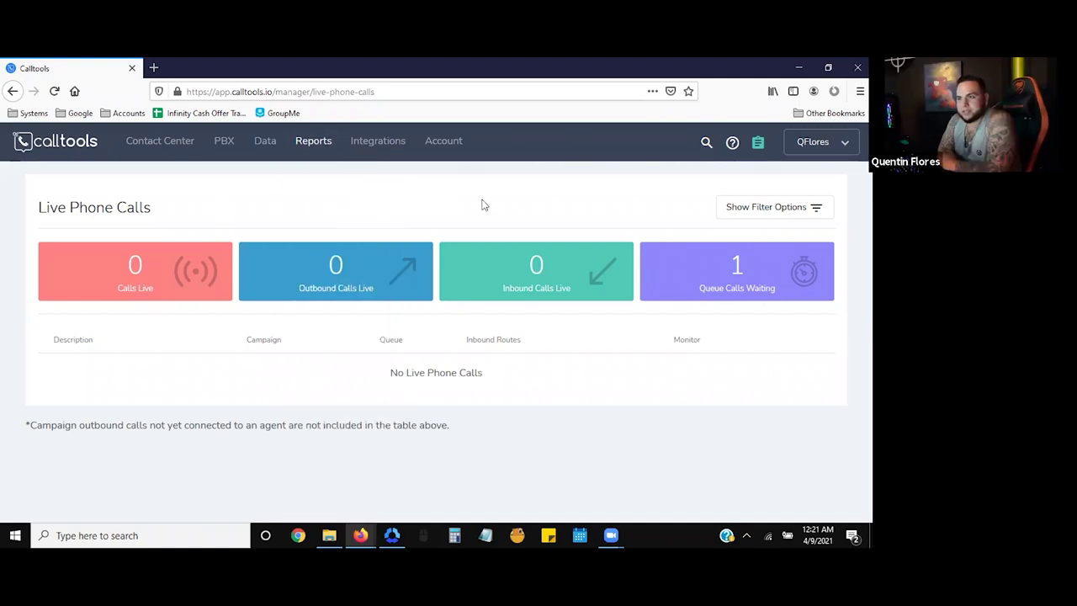
pyautogui.click(776, 210)
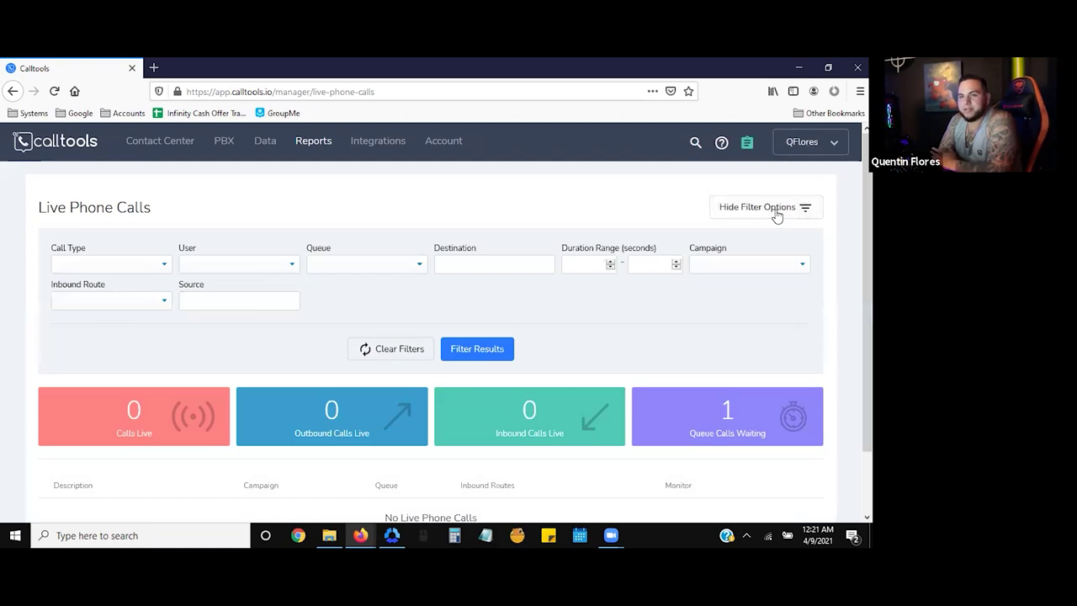
pyautogui.scroll(-1, 40, 294)
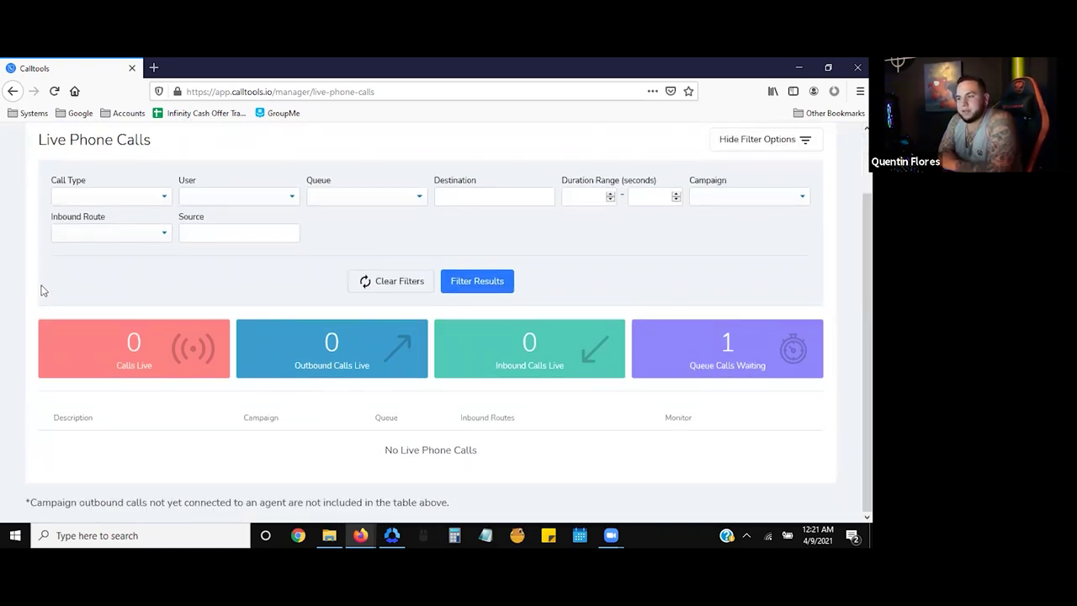
pyautogui.scroll(1, 44, 290)
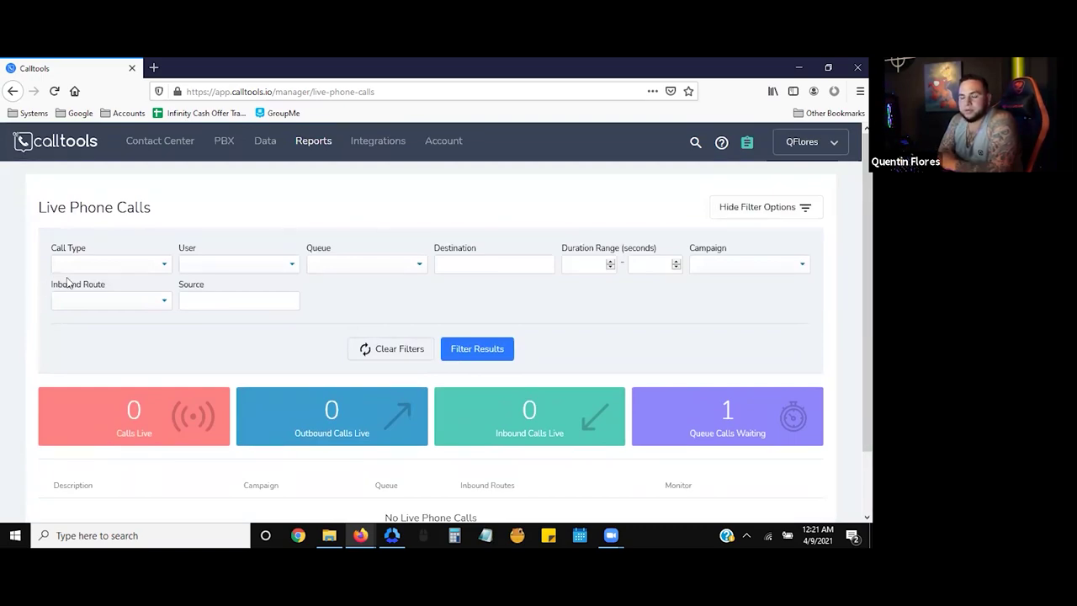
# - View the Call Type filter choices and select the first listed agent in the User filter
pyautogui.click(96, 268)
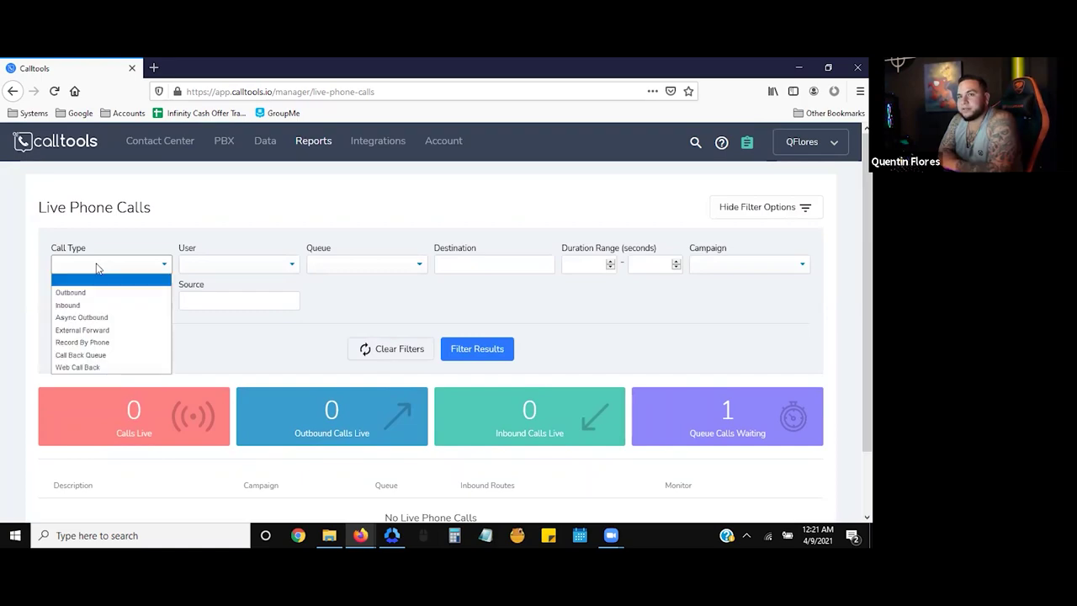
pyautogui.click(96, 267)
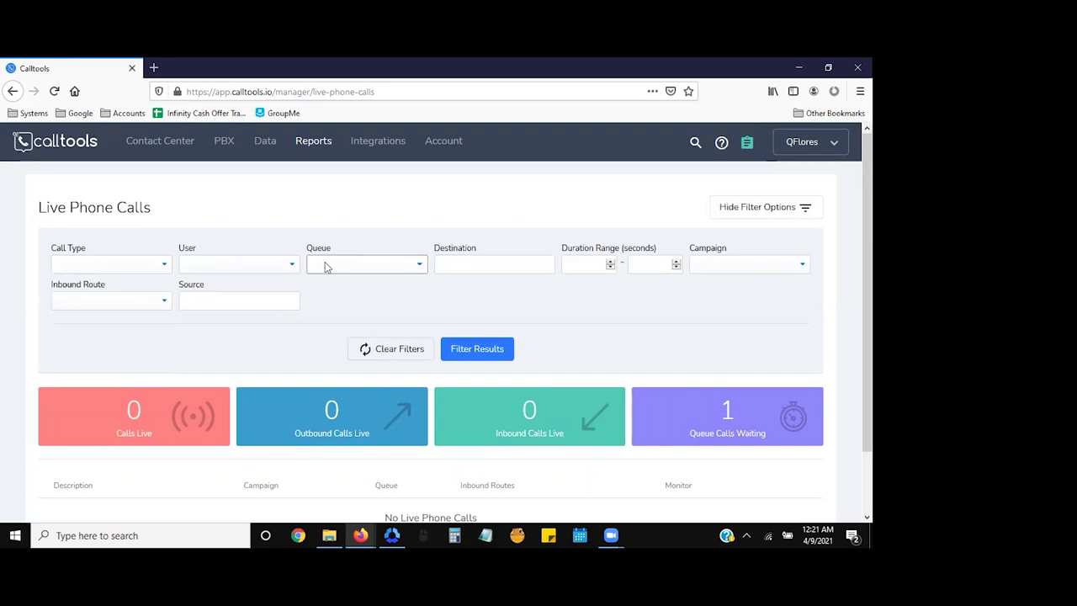
pyautogui.click(268, 270)
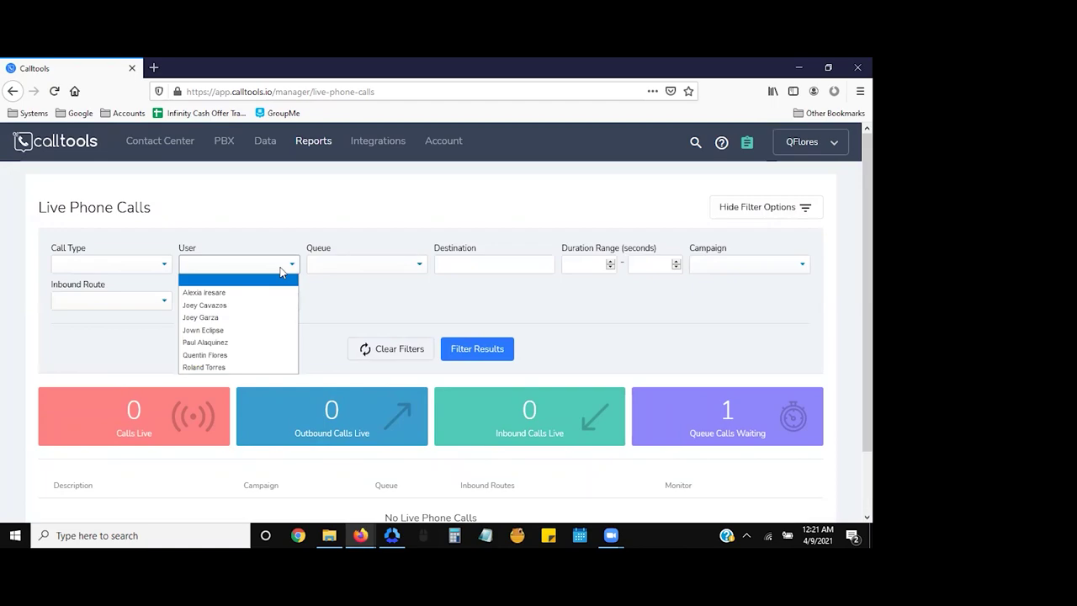
pyautogui.click(250, 292)
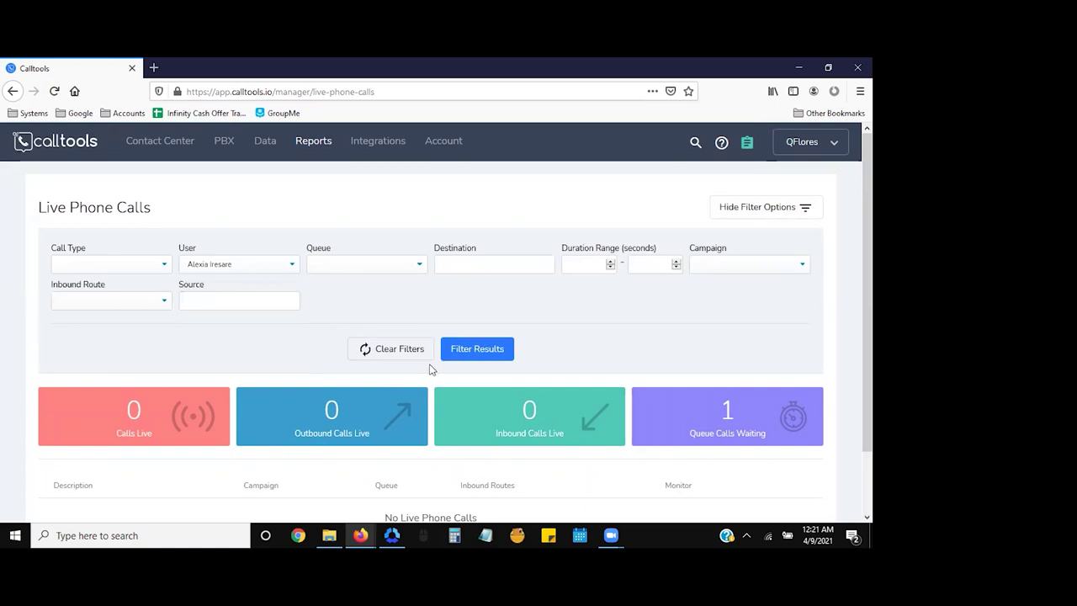
# - Open Quick Reports and set the date range to Yesterday
pyautogui.click(315, 150)
pyautogui.click(339, 234)
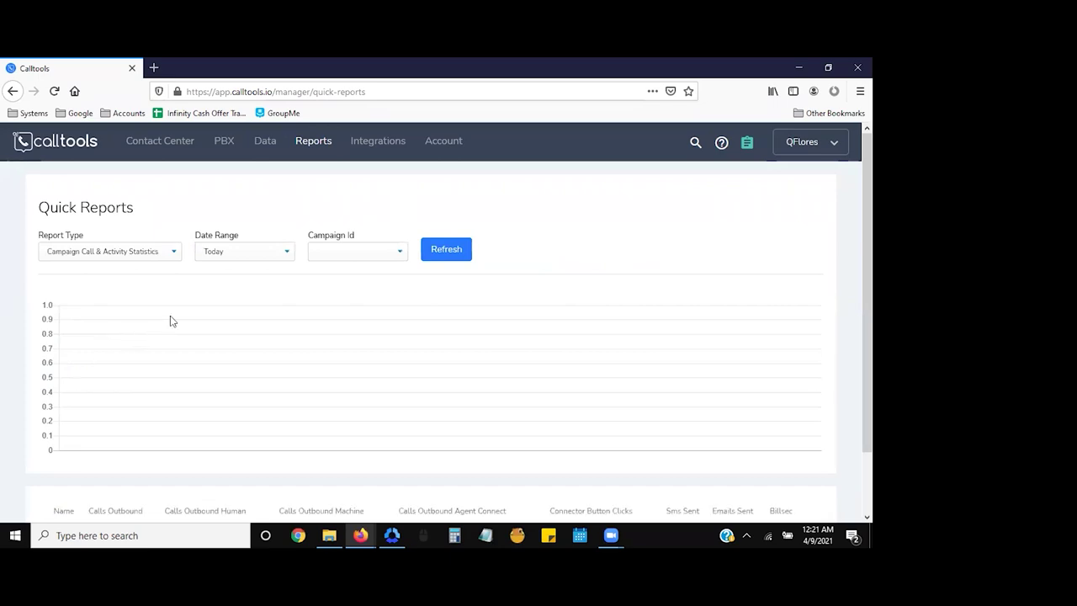
pyautogui.click(234, 256)
pyautogui.click(251, 294)
pyautogui.click(264, 260)
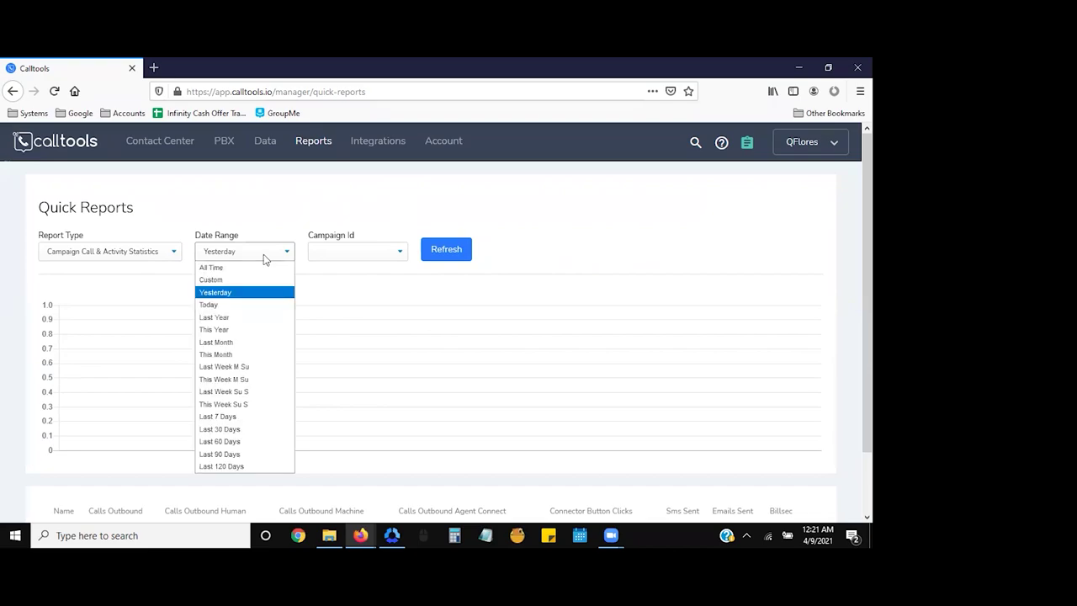
pyautogui.click(235, 292)
# - Look over the report types and refresh the Campaign Call & Activity Statistics report for the chosen date range
pyautogui.scroll(-1, 433, 356)
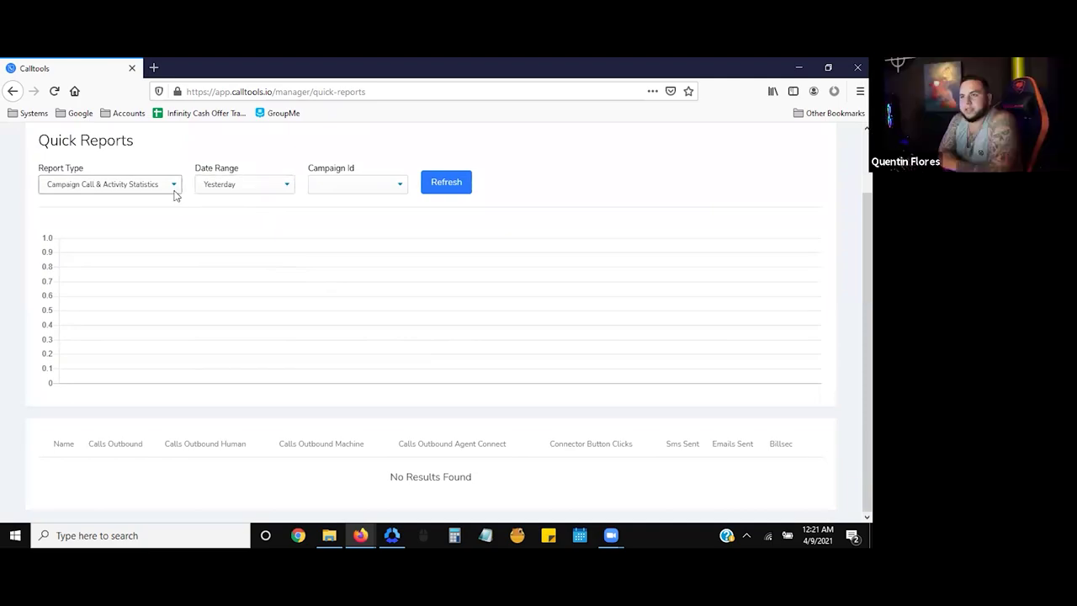
pyautogui.click(142, 187)
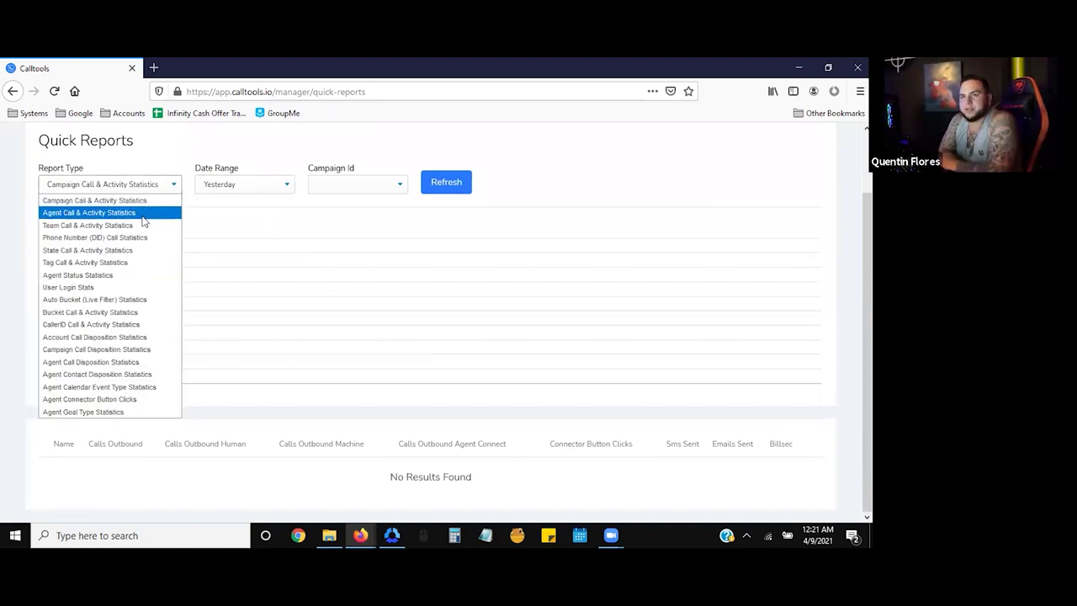
pyautogui.click(457, 193)
pyautogui.doubleClick(457, 193)
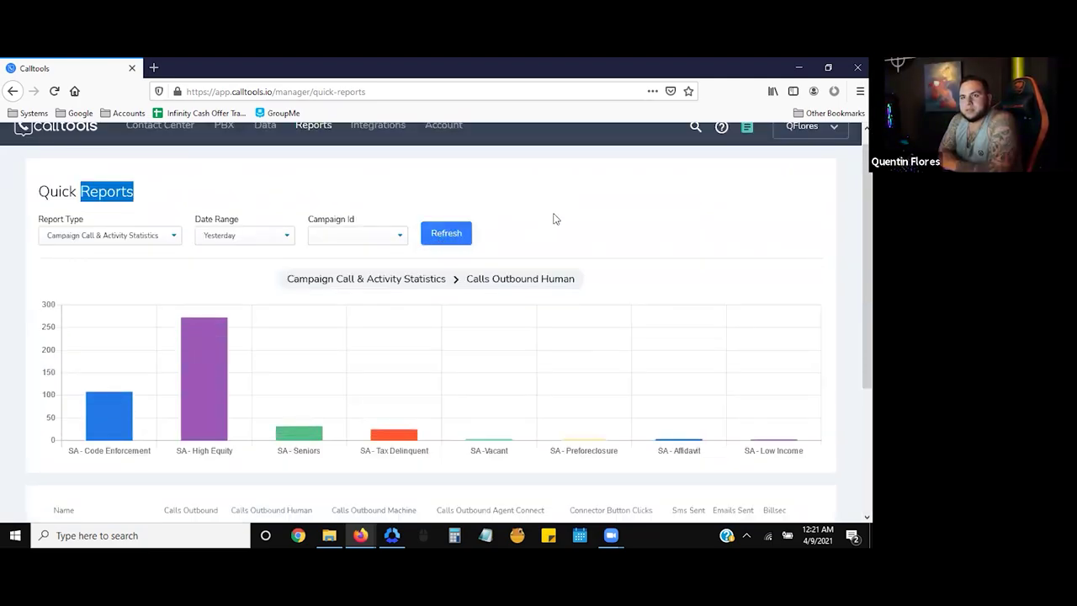
pyautogui.click(555, 221)
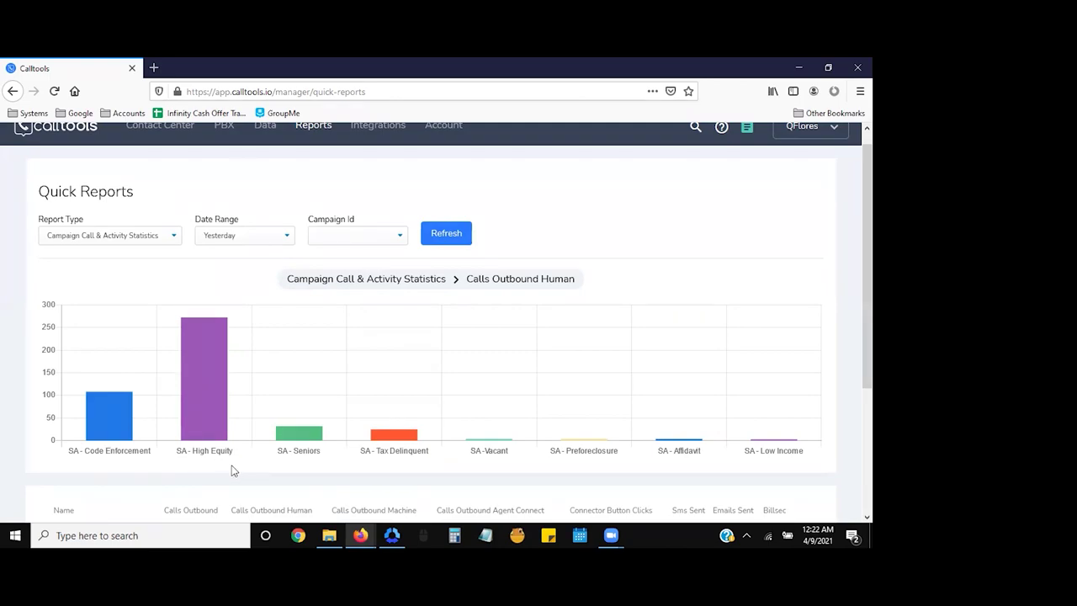
# - Examine the outbound human calls chart, the list of report types and the per-campaign statistics table
pyautogui.moveTo(156, 439)
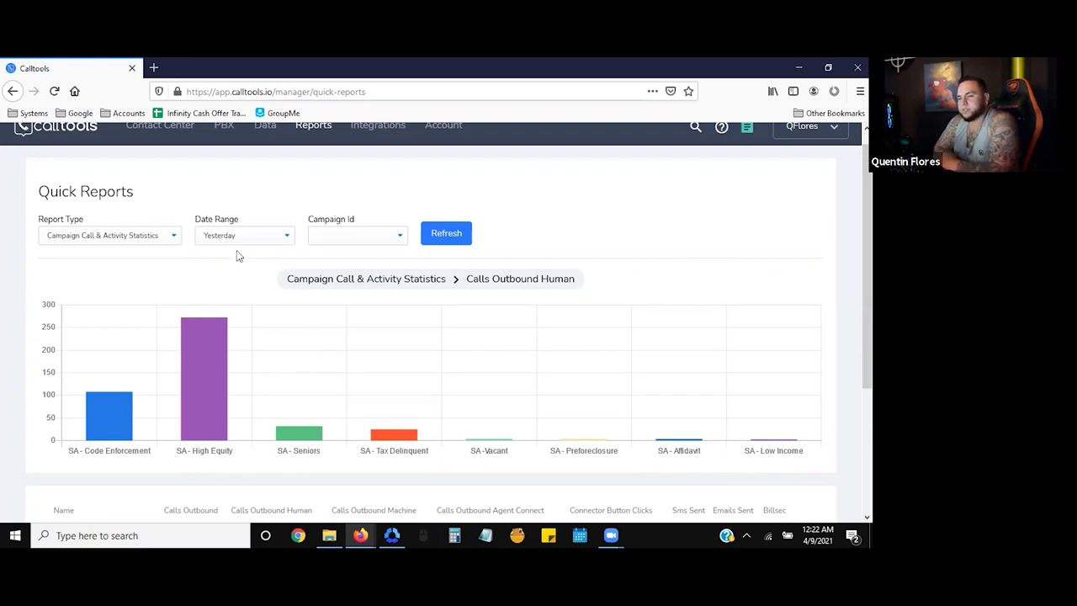
pyautogui.click(155, 236)
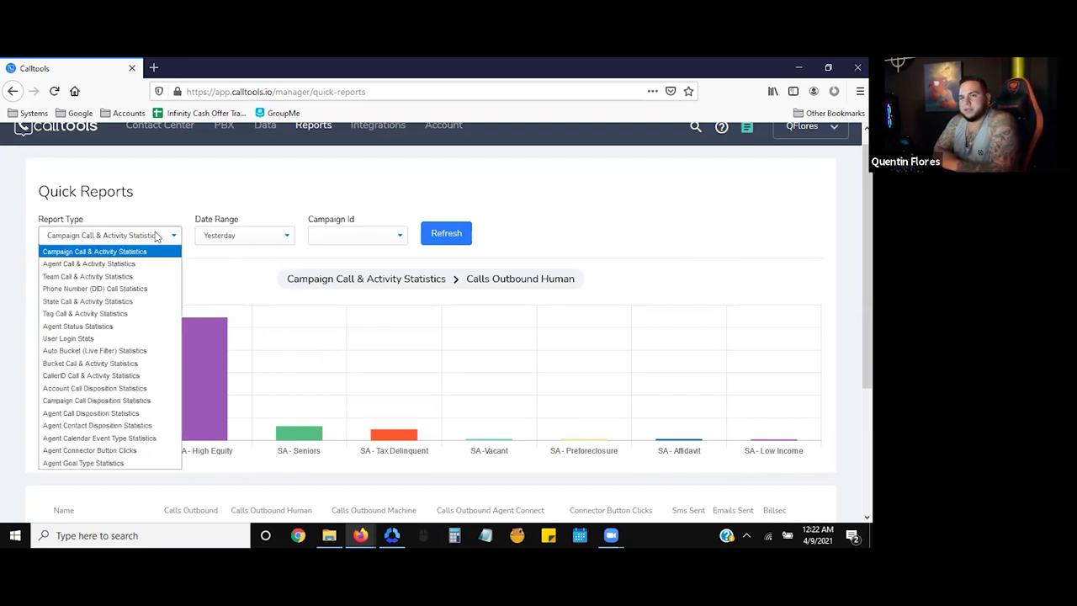
pyautogui.click(156, 236)
pyautogui.scroll(-3, 402, 311)
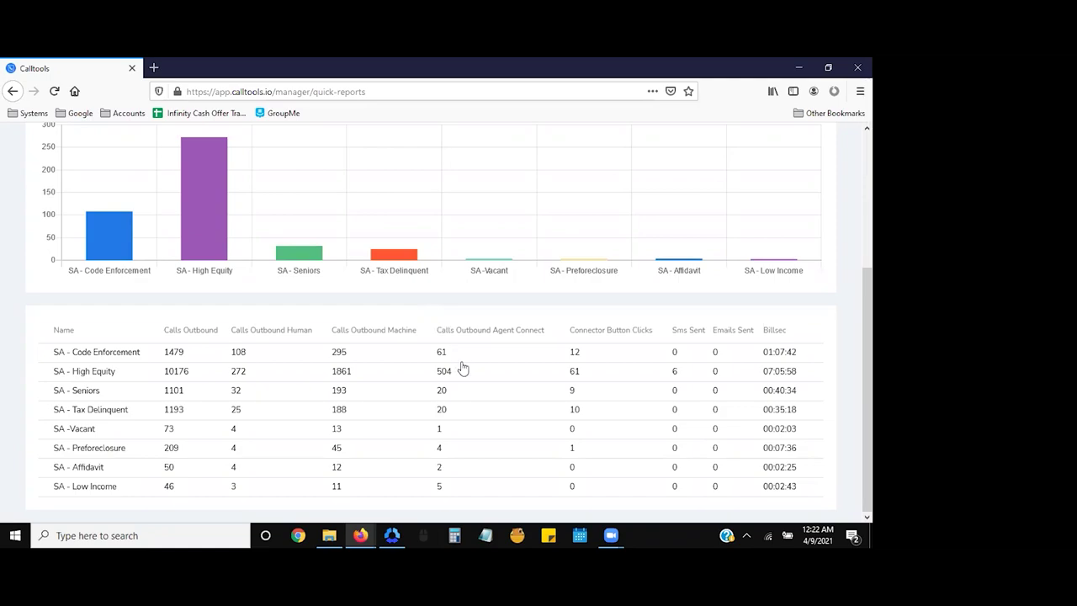
pyautogui.scroll(4, 456, 378)
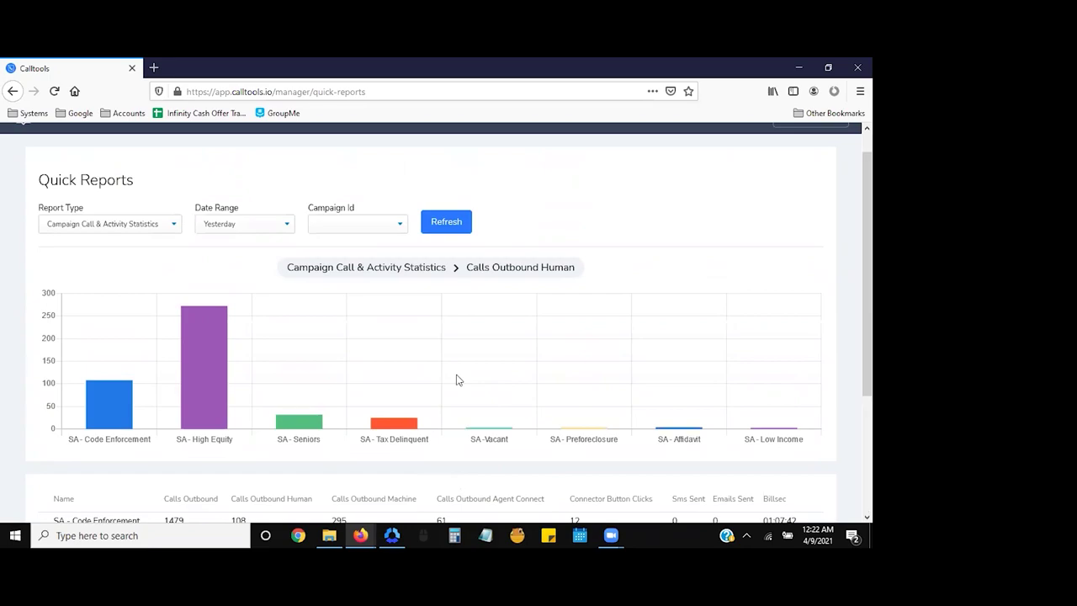
pyautogui.scroll(1, 392, 281)
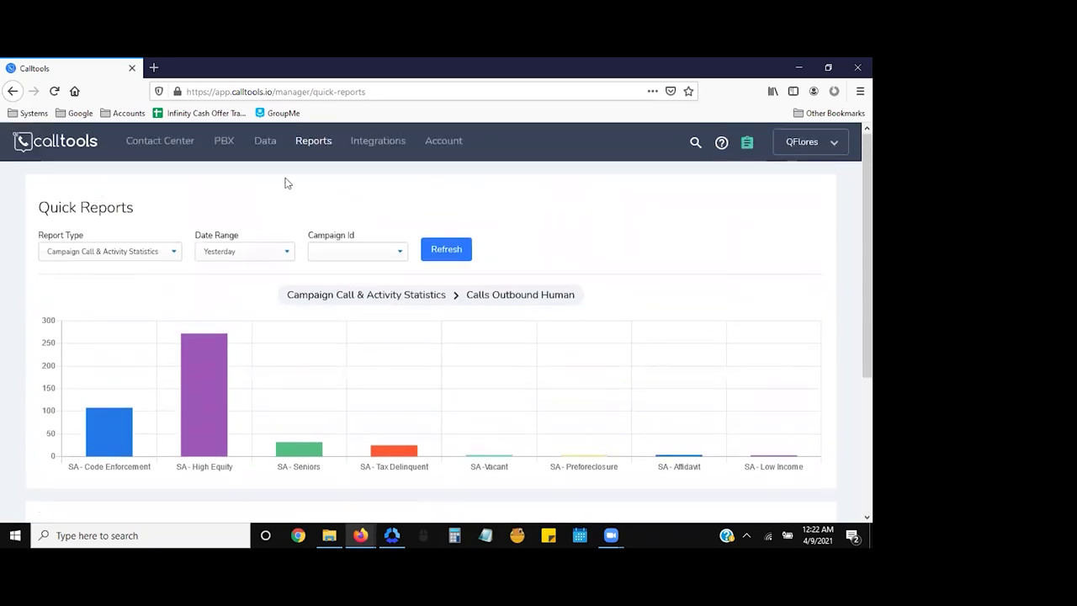
# - Open the Agent Performance report and filter it to Yesterday
pyautogui.click(314, 148)
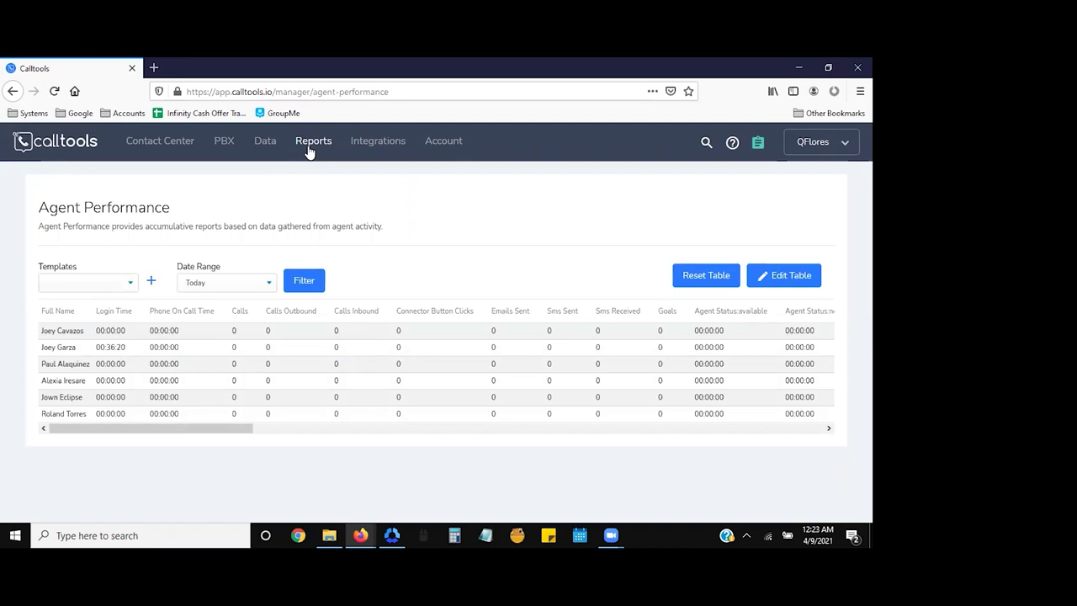
pyautogui.click(232, 282)
pyautogui.click(294, 305)
pyautogui.click(304, 281)
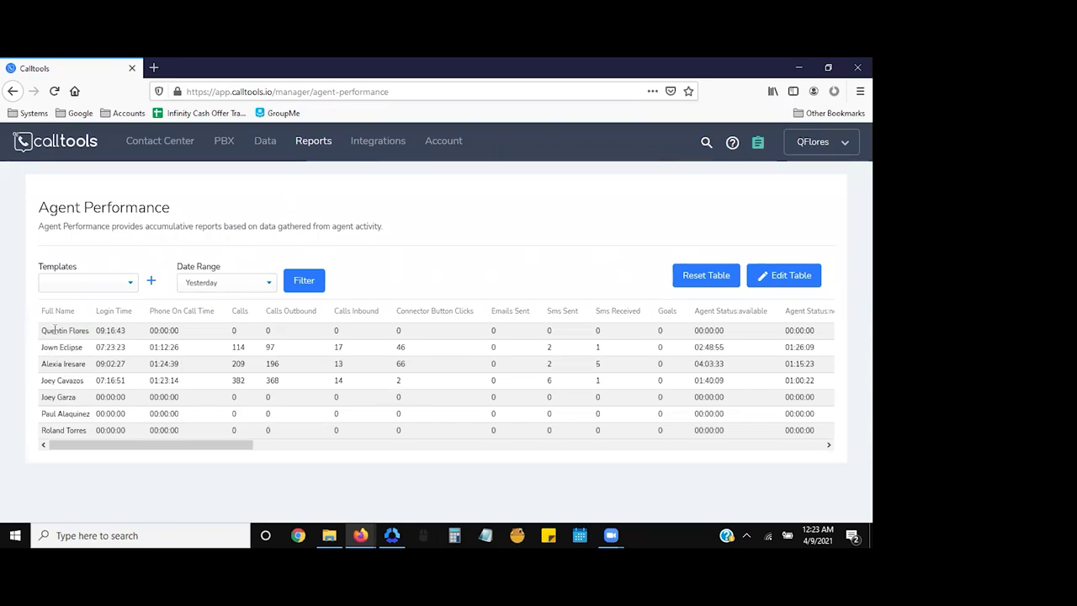
# - Compare two agents' phone on call time, total calls, outbound calls and inbound calls in the Agent Performance table
pyautogui.moveTo(192, 349); pyautogui.dragTo(216, 356)
pyautogui.click(217, 357)
pyautogui.doubleClick(245, 352)
pyautogui.moveTo(192, 356)
pyautogui.mouseDown()
pyautogui.moveTo(153, 352)
pyautogui.moveTo(196, 360)
pyautogui.moveTo(174, 364)
pyautogui.mouseUp()
pyautogui.click(175, 368)
pyautogui.doubleClick(175, 364)
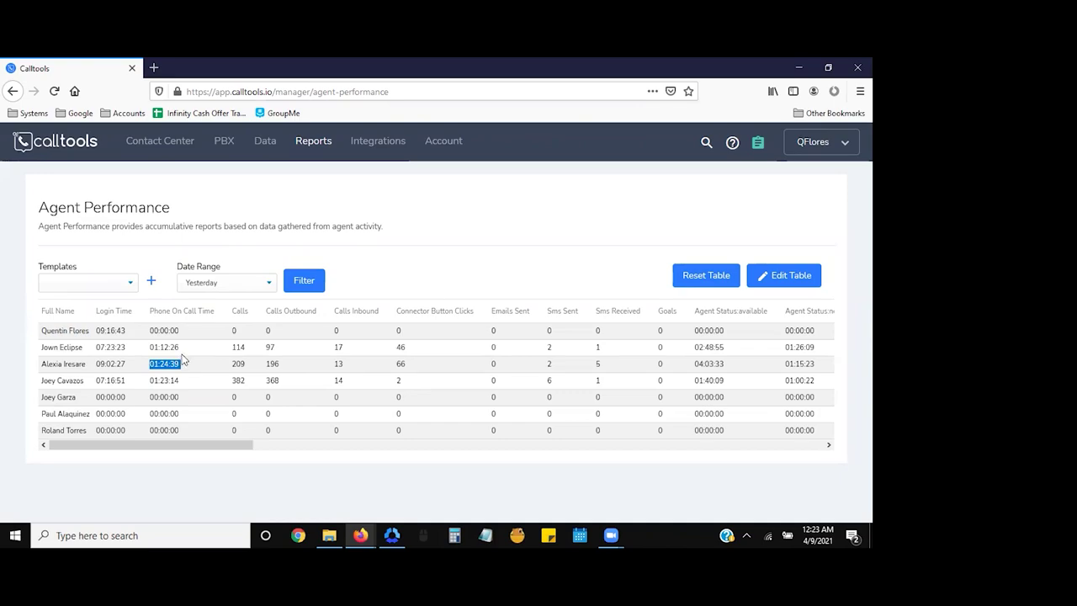
pyautogui.doubleClick(176, 347)
pyautogui.click(186, 374)
pyautogui.doubleClick(168, 363)
pyautogui.doubleClick(238, 348)
pyautogui.doubleClick(239, 363)
pyautogui.doubleClick(270, 347)
pyautogui.doubleClick(272, 364)
pyautogui.doubleClick(337, 347)
pyautogui.doubleClick(339, 363)
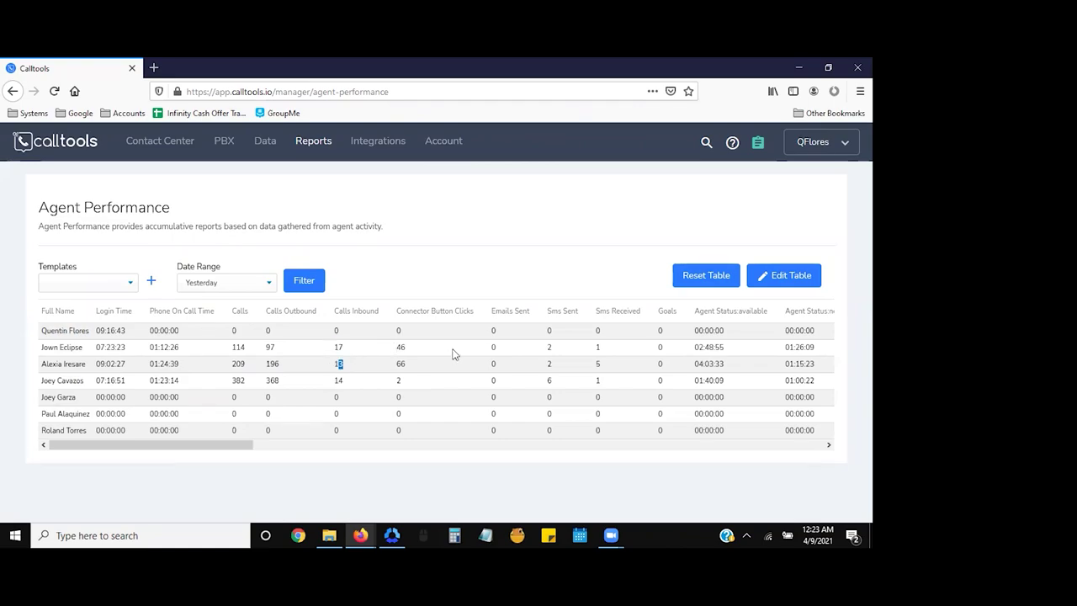
# - Edit the Agent Performance table to remove the Connector Button Clicks, Emails Sent, Sms Sent, Sms Received and Goals columns
pyautogui.click(802, 282)
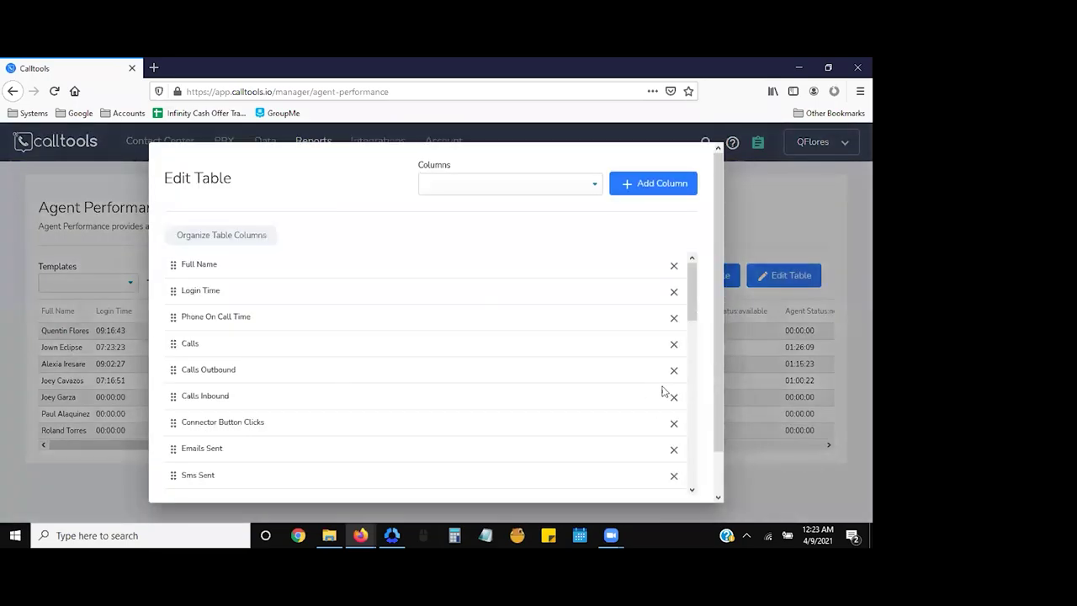
pyautogui.scroll(-2, 620, 373)
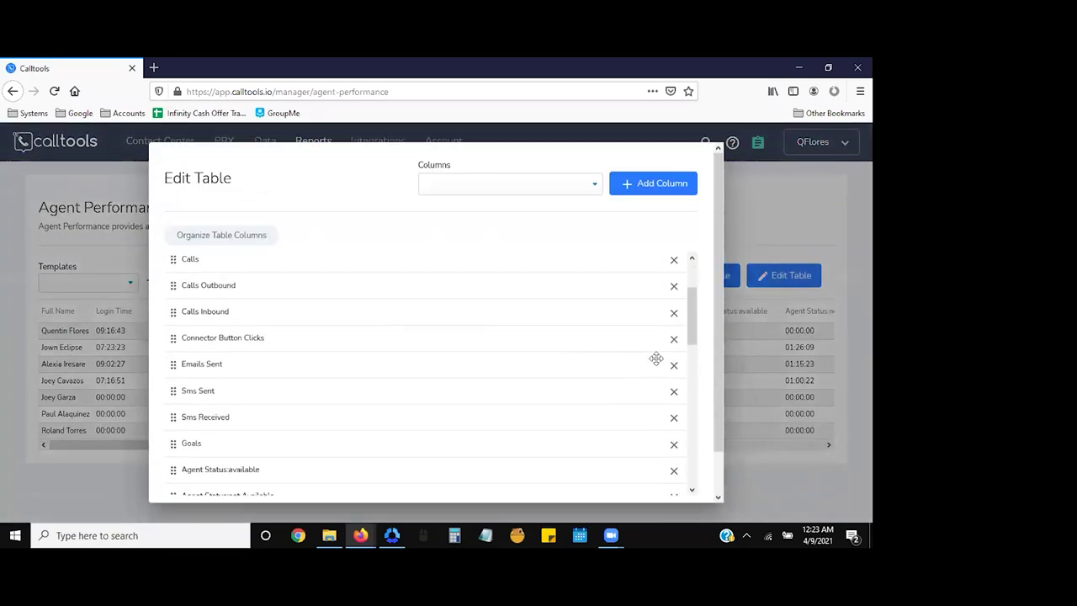
pyautogui.click(674, 341)
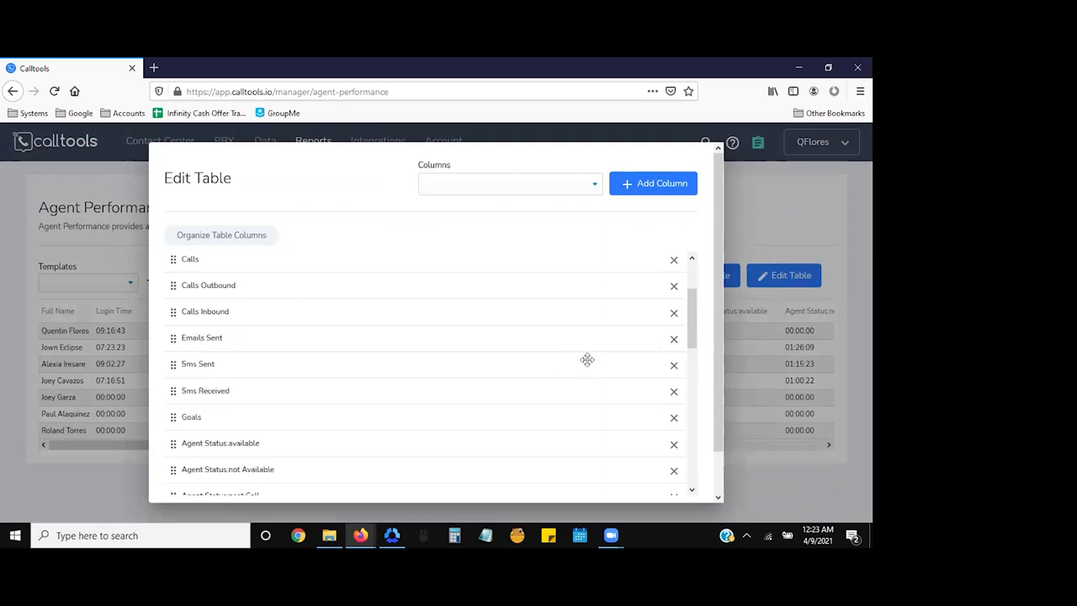
pyautogui.click(674, 340)
pyautogui.click(674, 340)
pyautogui.click(674, 340)
pyautogui.click(674, 340)
# - Remove all Agent Status columns, from available through meeting, and the Call Dispo:buyers column, and save the table layout
pyautogui.click(674, 340)
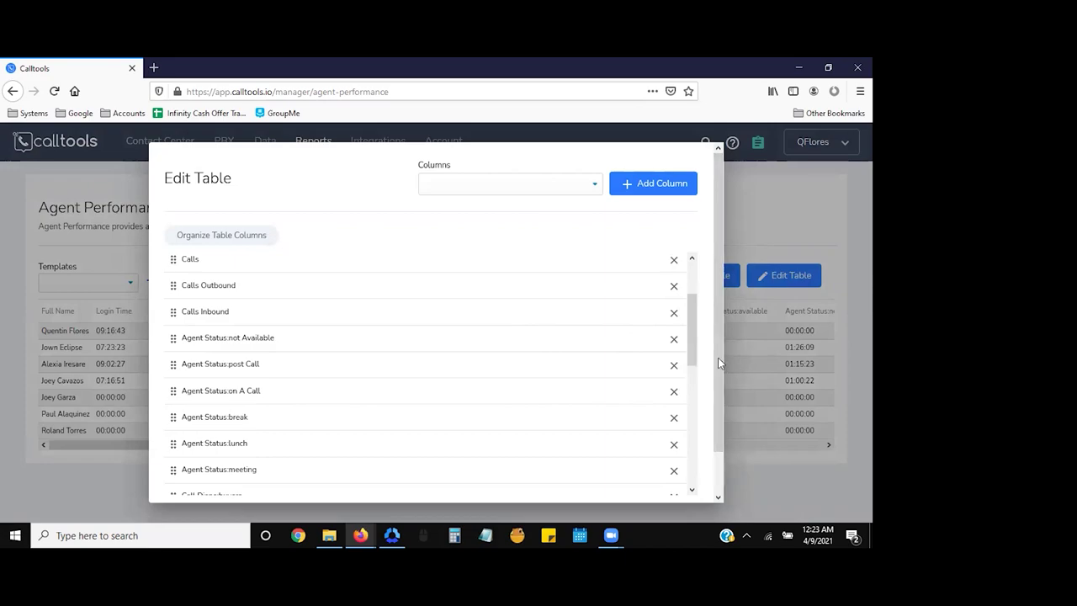
pyautogui.click(674, 340)
pyautogui.click(674, 340)
pyautogui.click(674, 340)
pyautogui.click(674, 340)
pyautogui.click(674, 340)
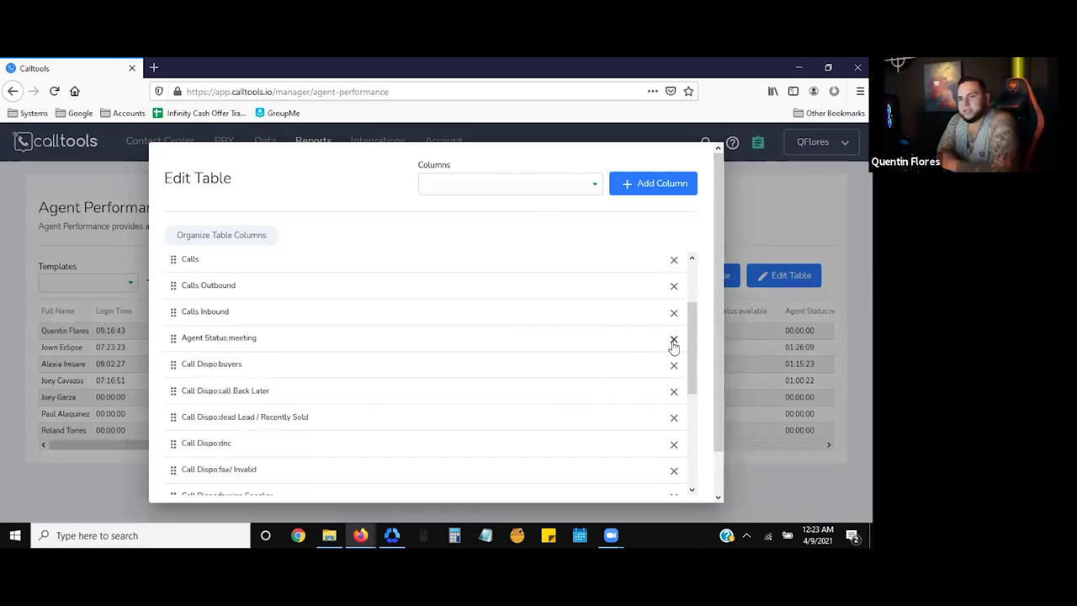
pyautogui.click(674, 340)
pyautogui.click(675, 340)
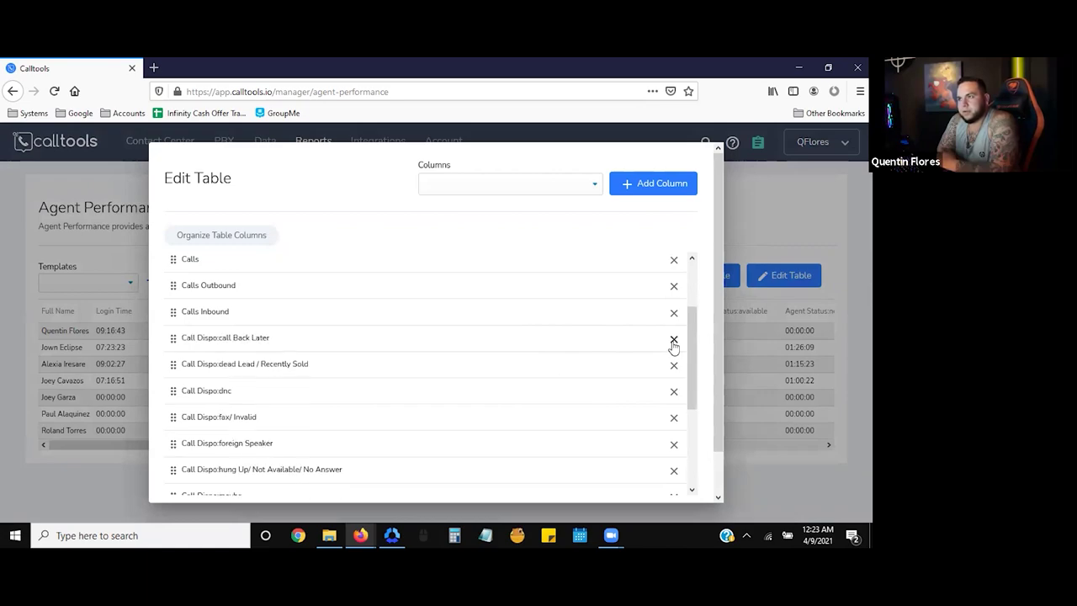
pyautogui.scroll(-5, 529, 349)
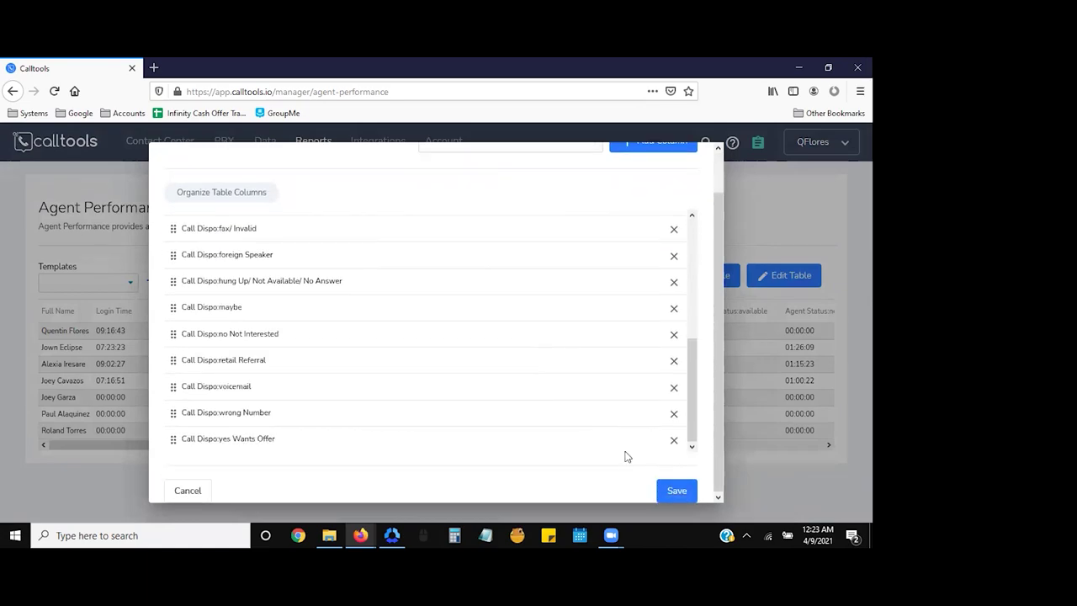
pyautogui.click(675, 492)
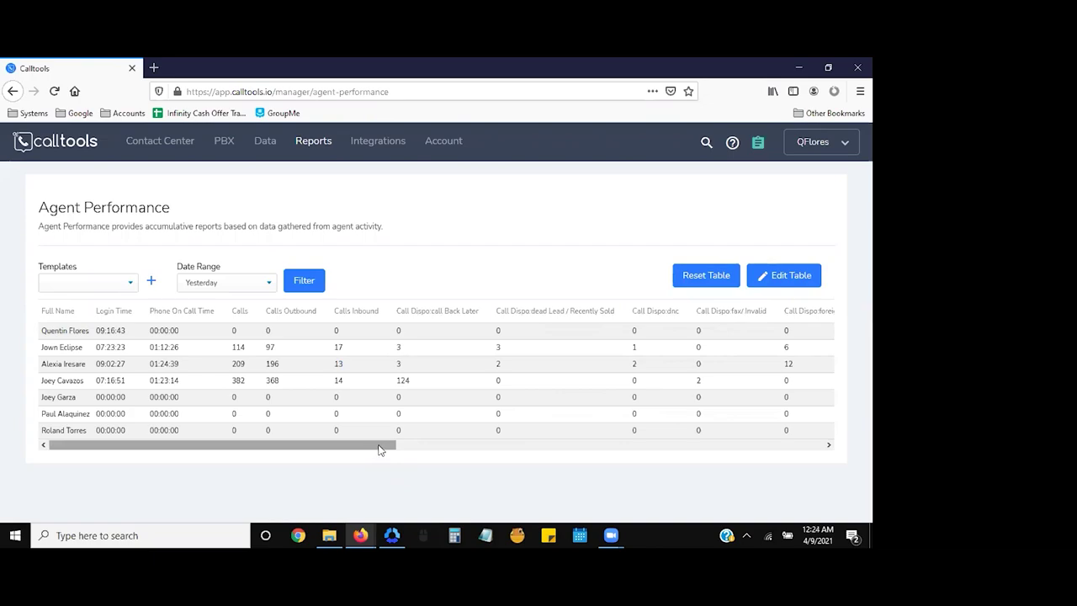
# - Examine each agent's call disposition columns across the table, through to Call Dispo:yes Wants Offer
pyautogui.moveTo(383, 446); pyautogui.dragTo(413, 448)
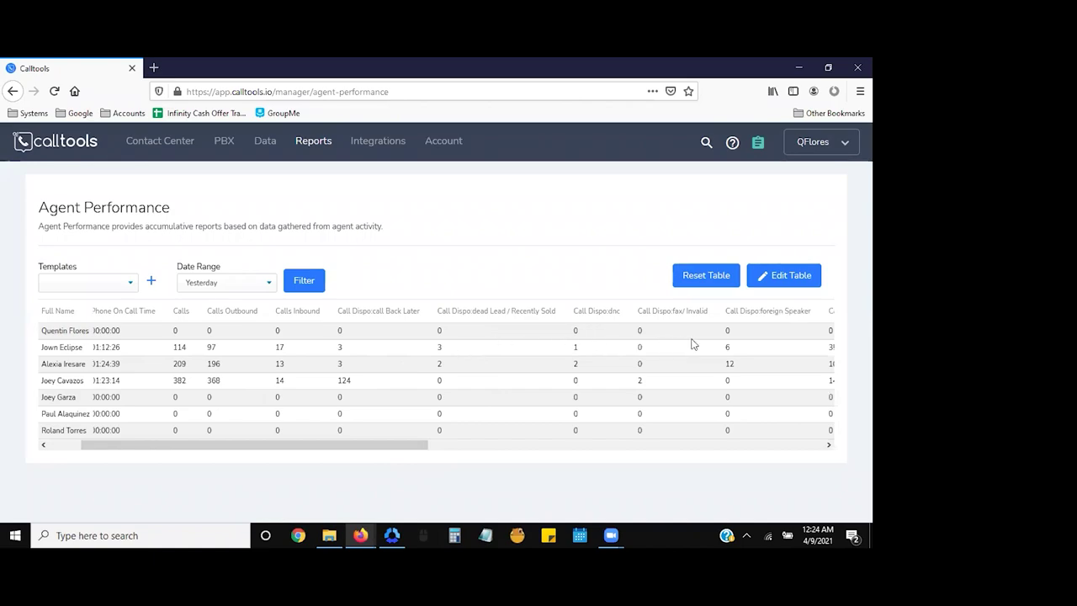
pyautogui.moveTo(457, 445); pyautogui.dragTo(714, 463)
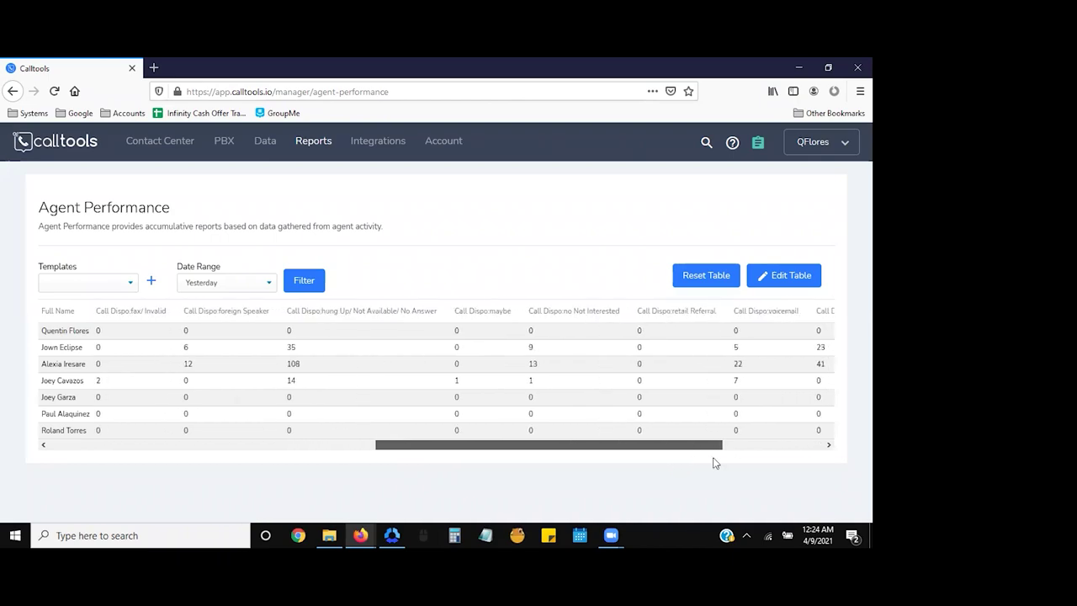
pyautogui.moveTo(574, 454); pyautogui.dragTo(658, 450)
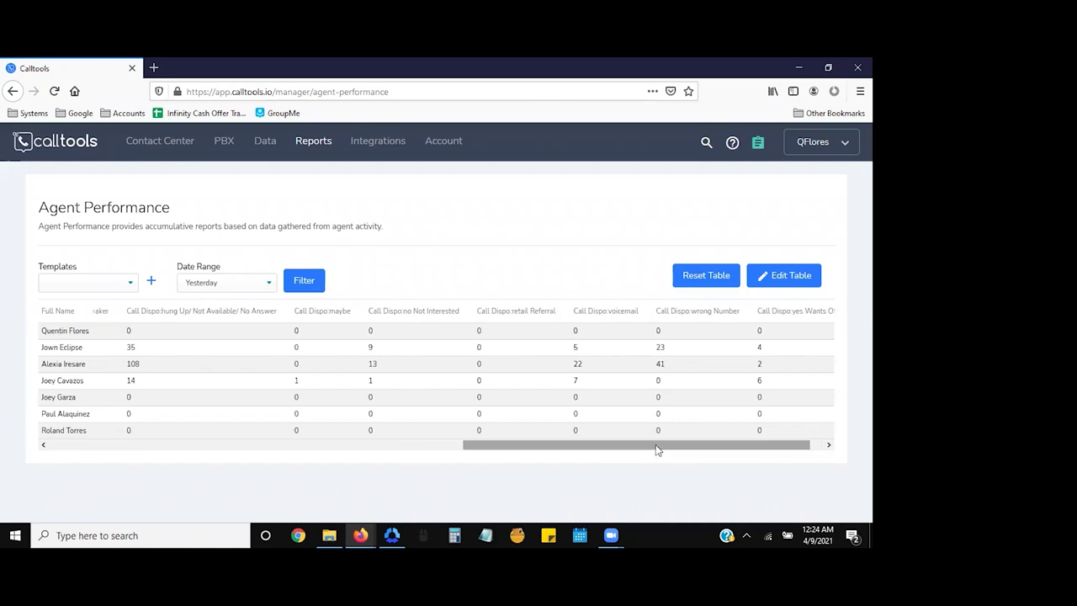
pyautogui.moveTo(699, 447); pyautogui.dragTo(756, 443)
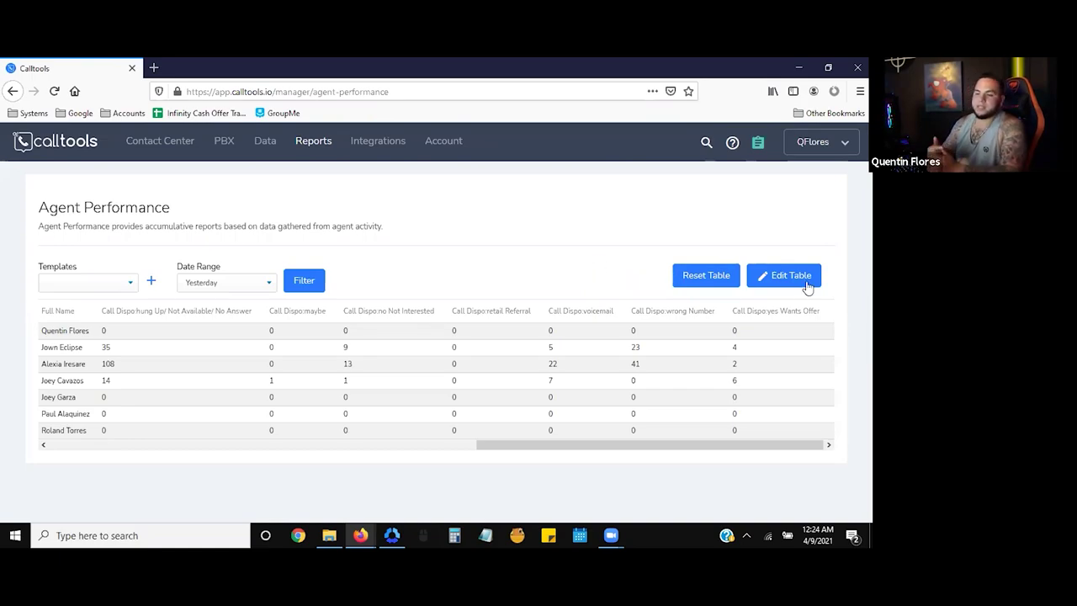
# - Open the Recent Calls report and show its result filters
pyautogui.click(305, 141)
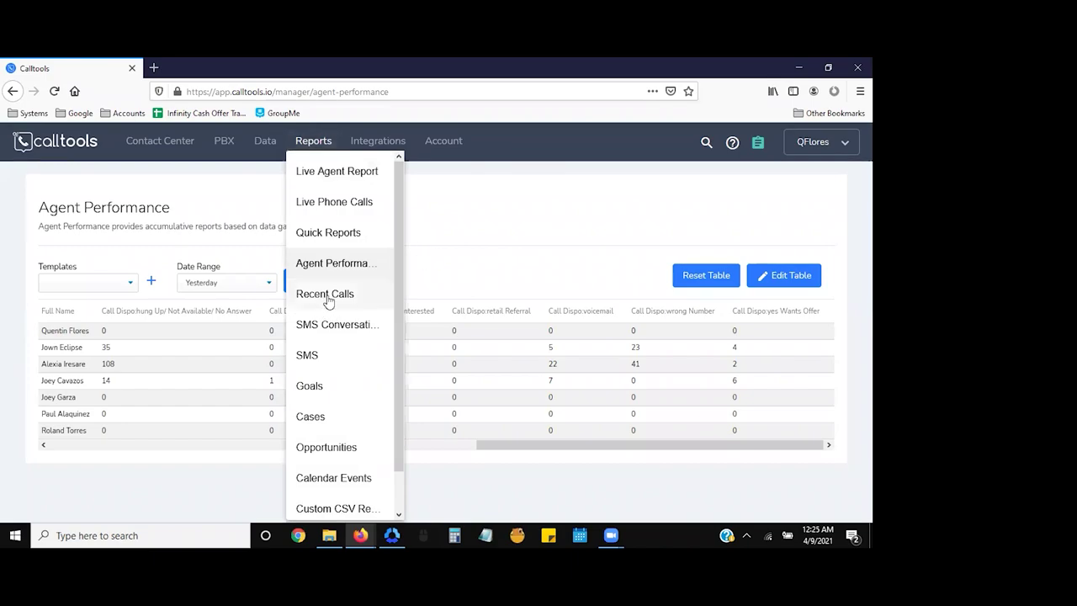
pyautogui.click(325, 300)
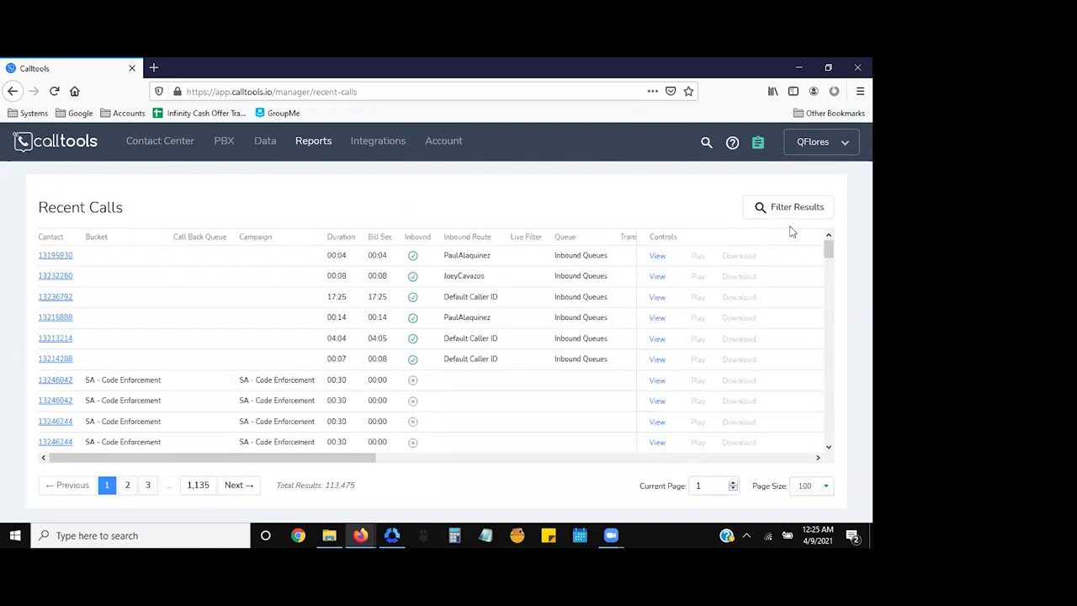
pyautogui.click(792, 210)
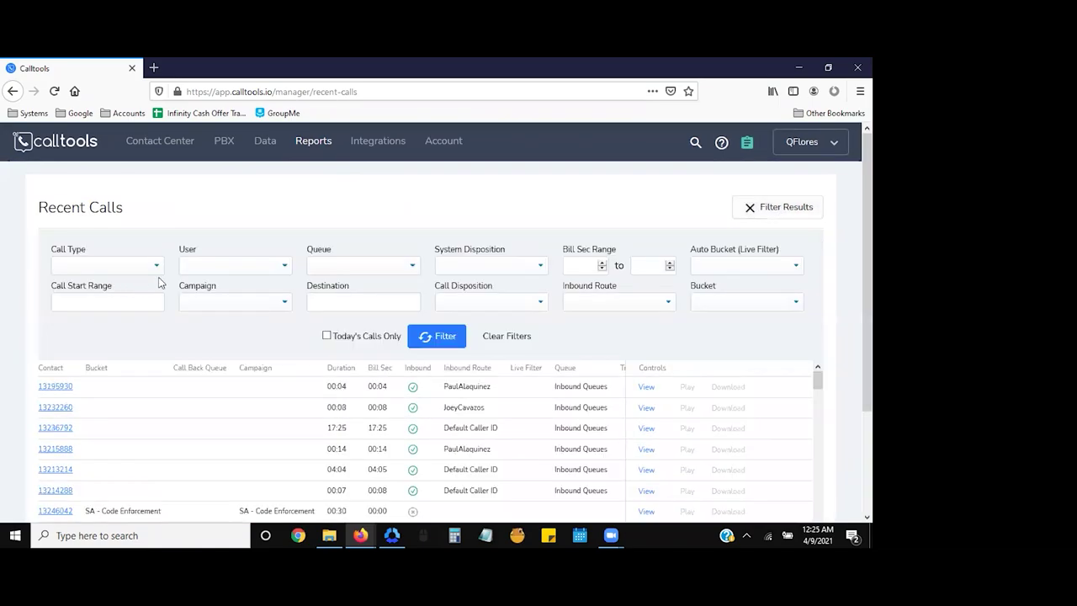
# - Filter the recent calls by one agent and the call disposition Yes wants offer, and look through the matching calls
pyautogui.click(236, 265)
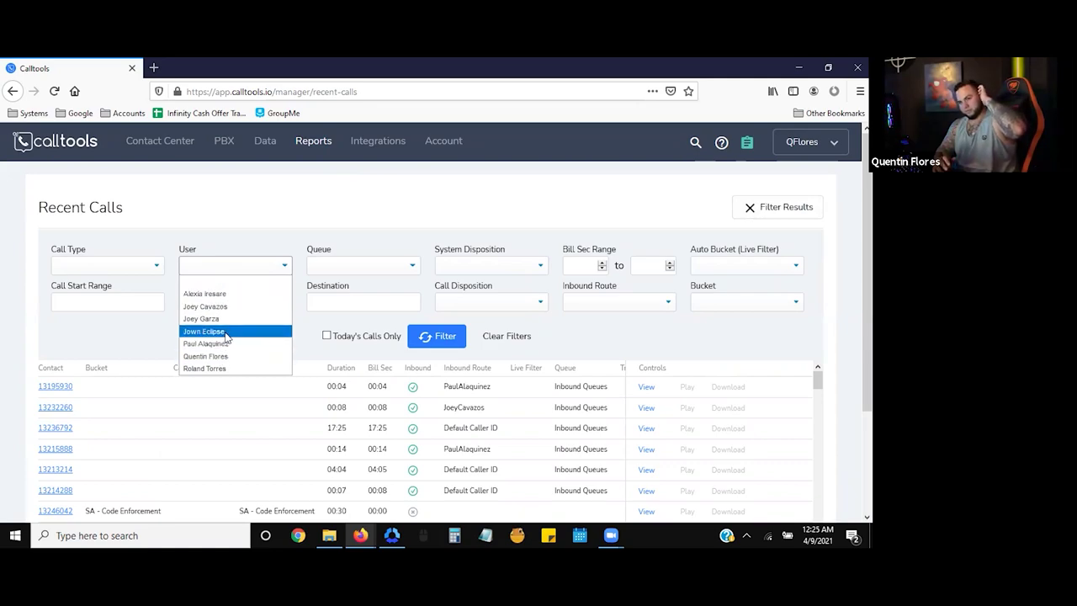
pyautogui.click(222, 331)
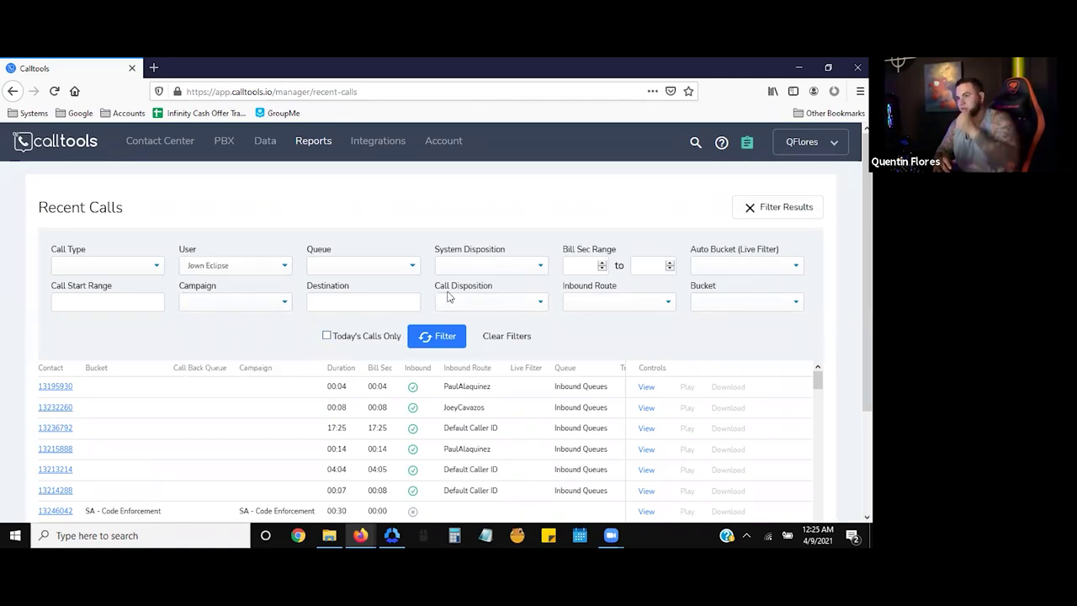
pyautogui.click(496, 303)
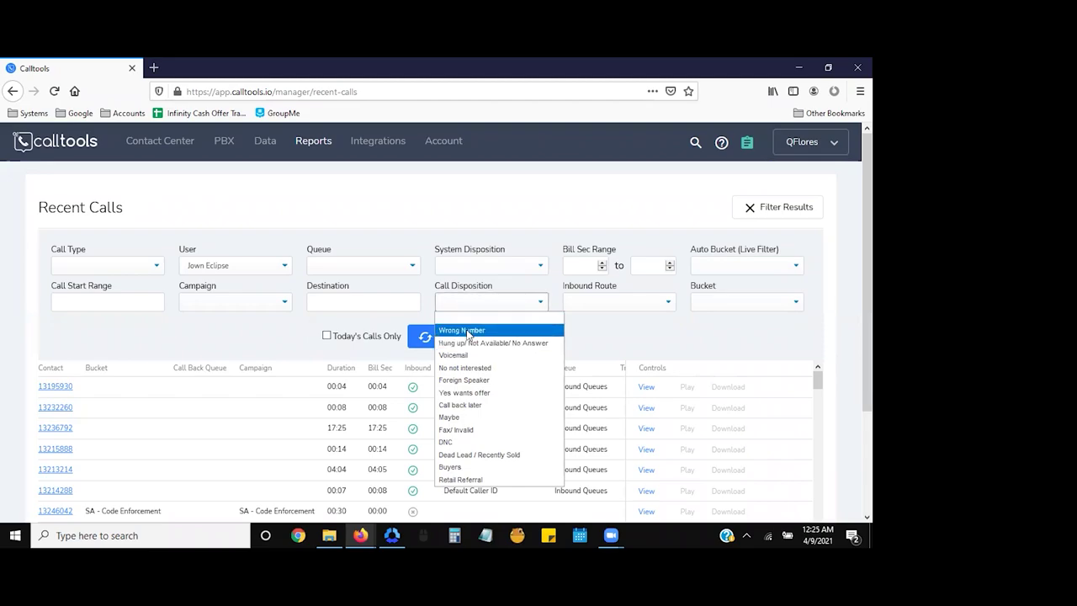
pyautogui.click(475, 392)
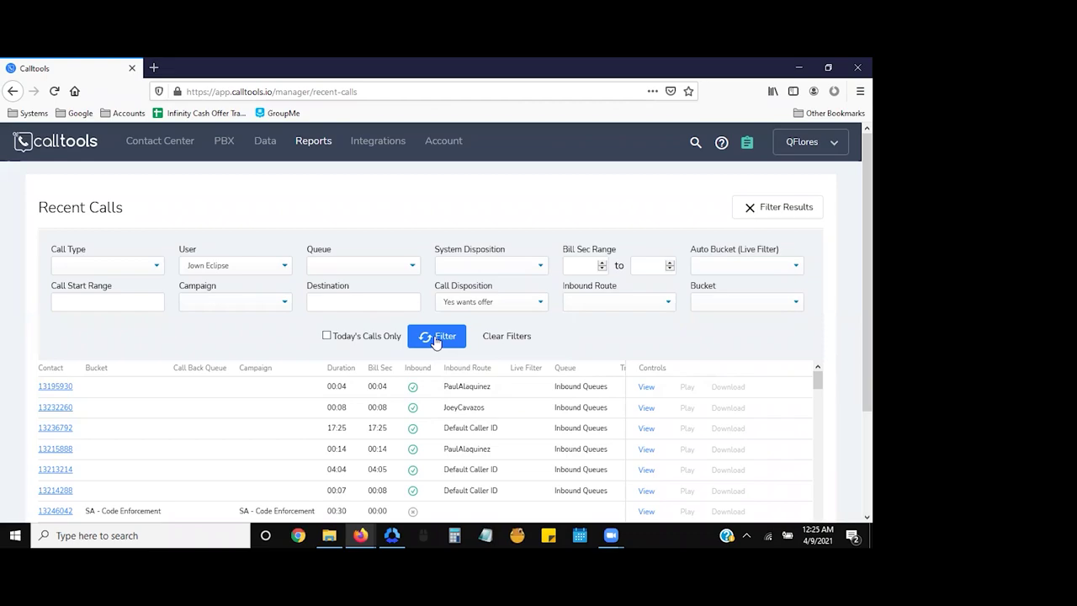
pyautogui.click(436, 338)
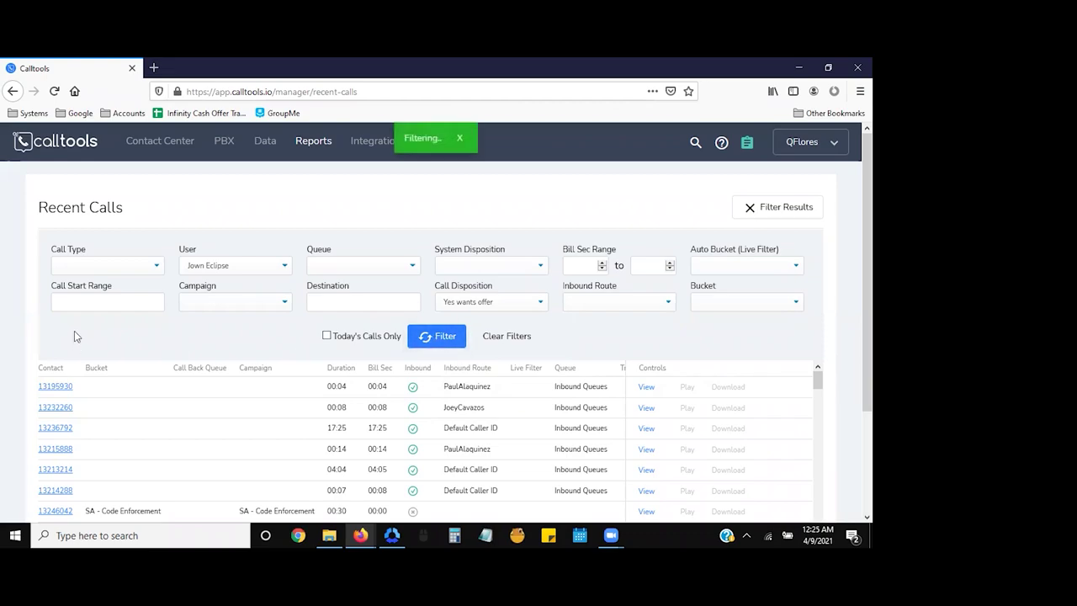
pyautogui.scroll(-3, 59, 197)
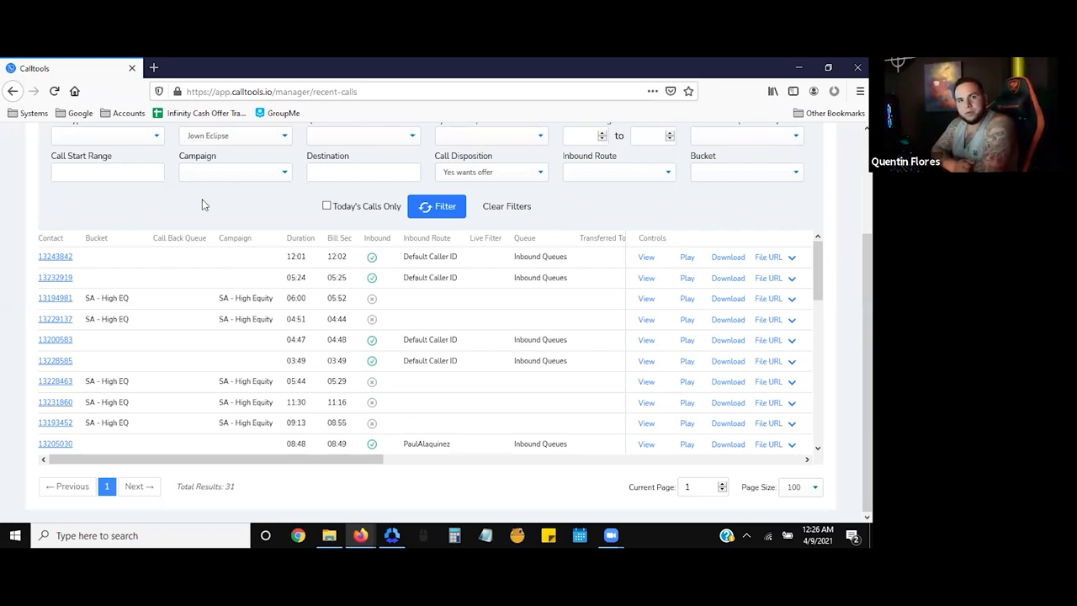
pyautogui.scroll(-4, 281, 320)
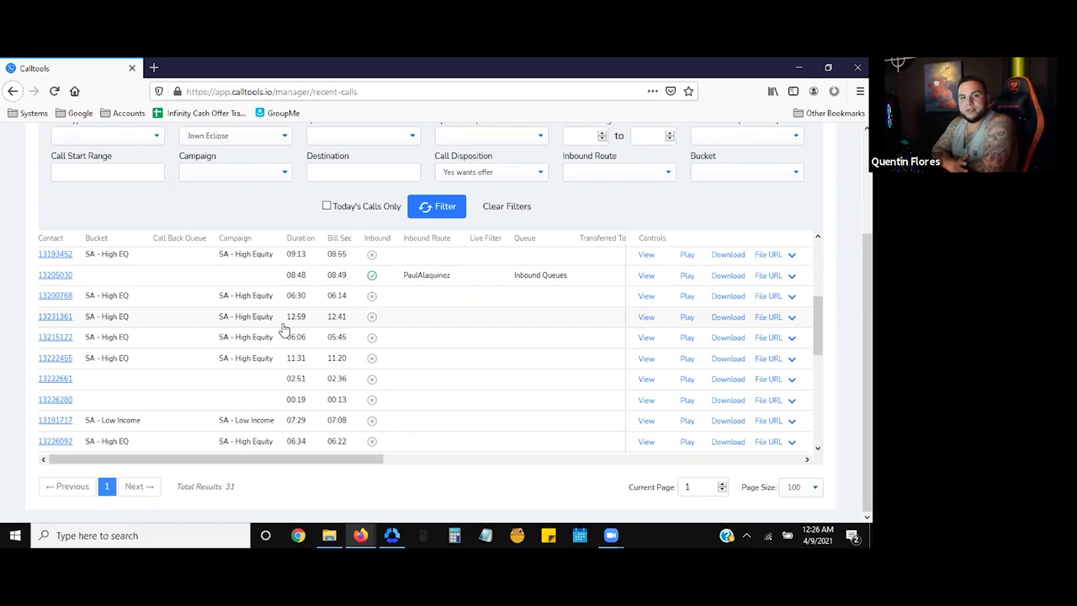
pyautogui.scroll(3, 282, 328)
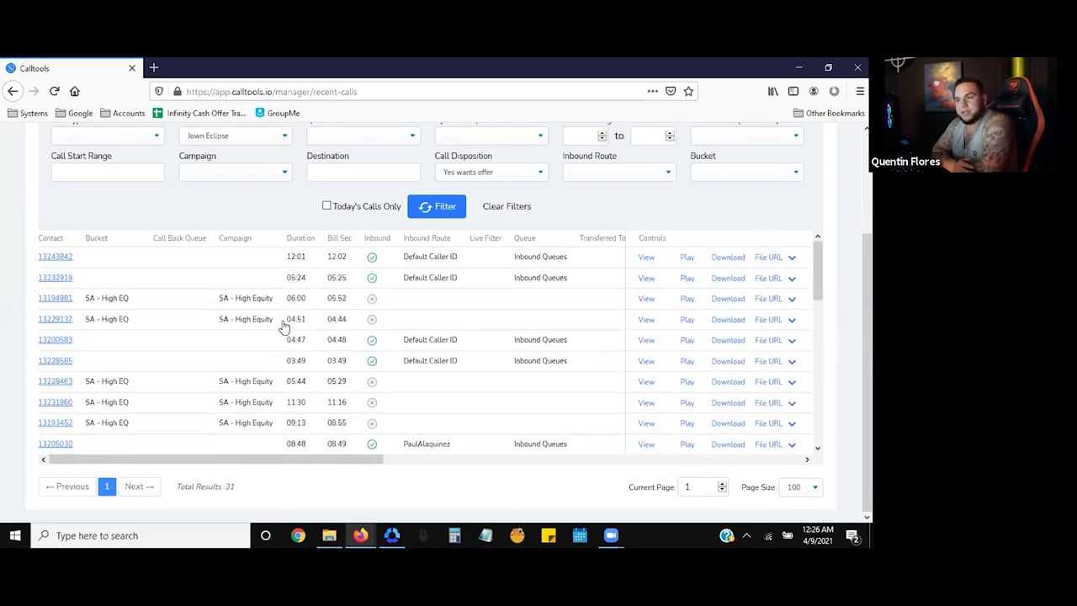
# - Copy the recording file URL of the first call in the filtered Recent Calls list
pyautogui.scroll(2, 277, 292)
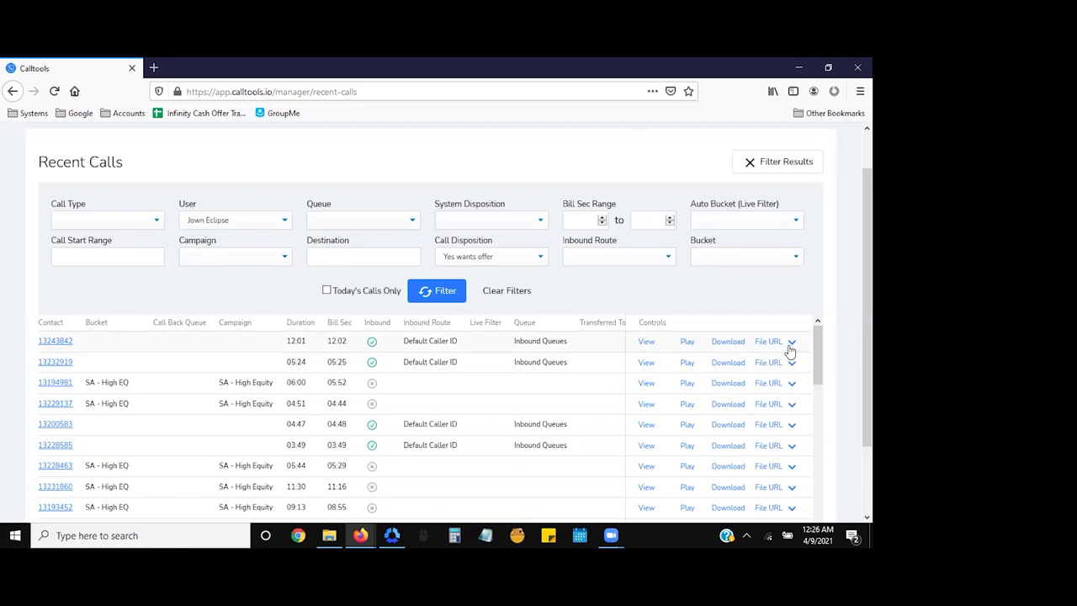
pyautogui.click(791, 341)
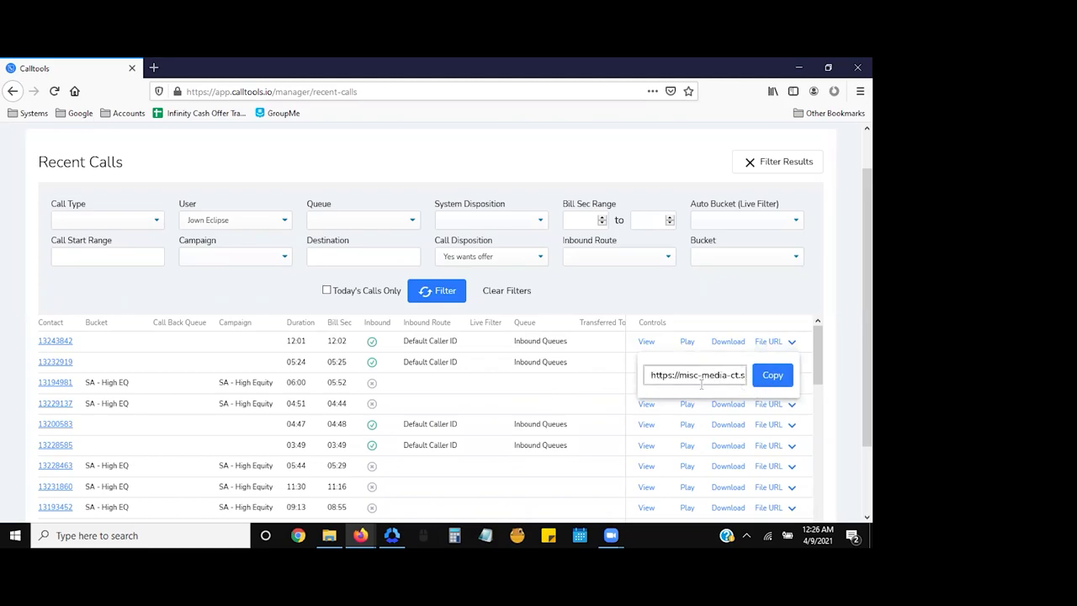
pyautogui.click(780, 383)
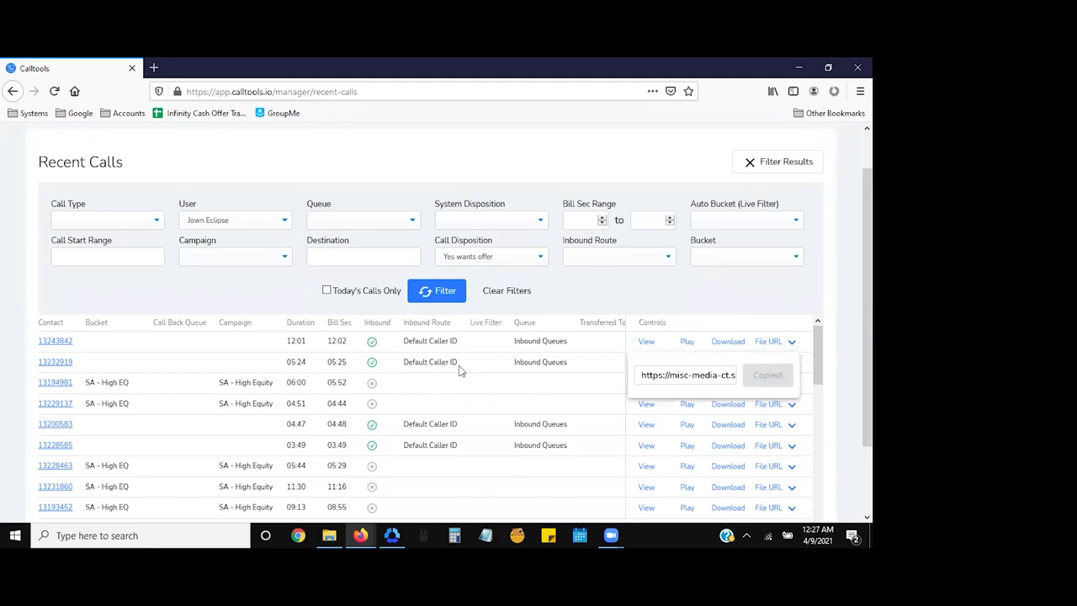
pyautogui.click(461, 316)
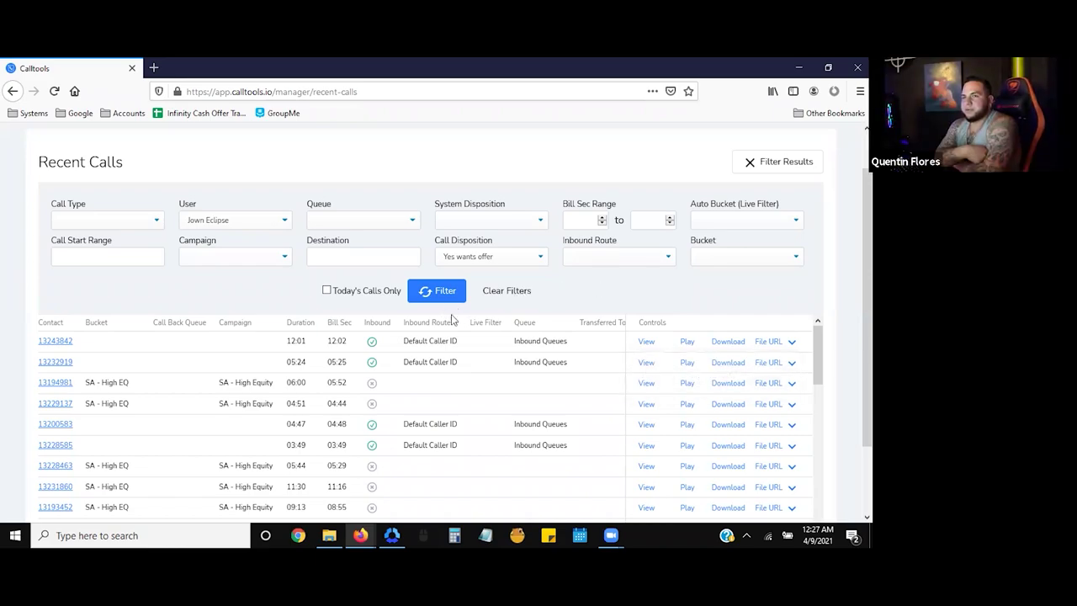
pyautogui.scroll(1, 328, 318)
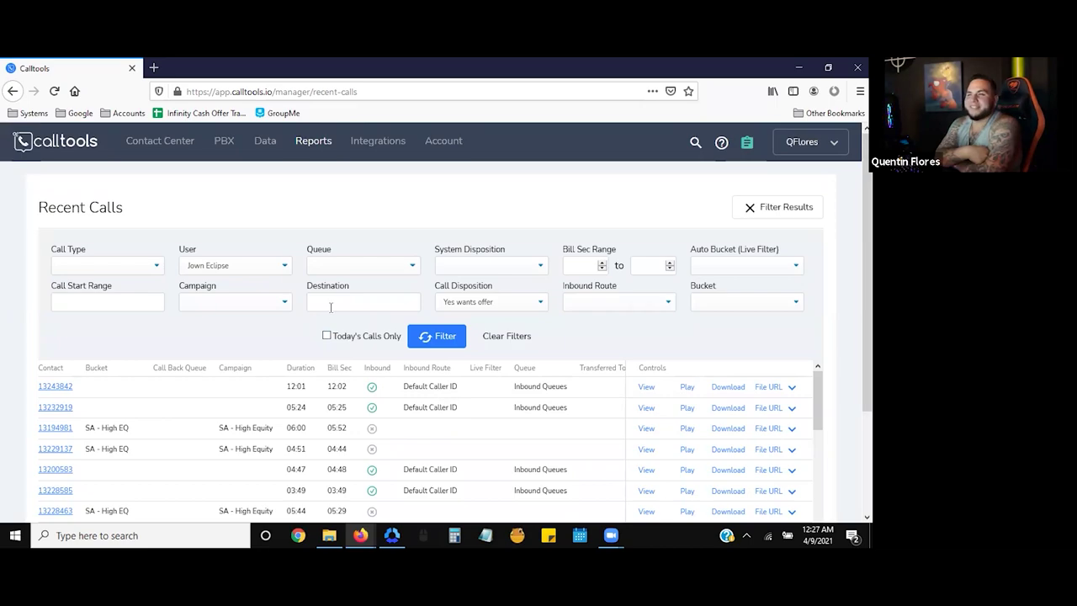
# - Go to the SMS Conversations report and open the first conversation in the list
pyautogui.click(315, 141)
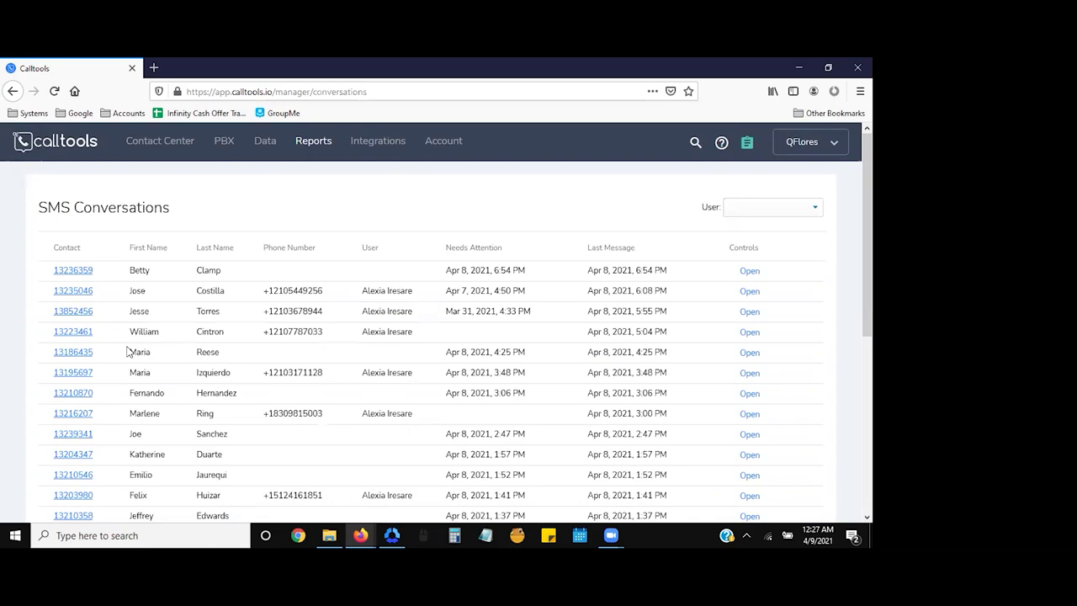
pyautogui.click(748, 270)
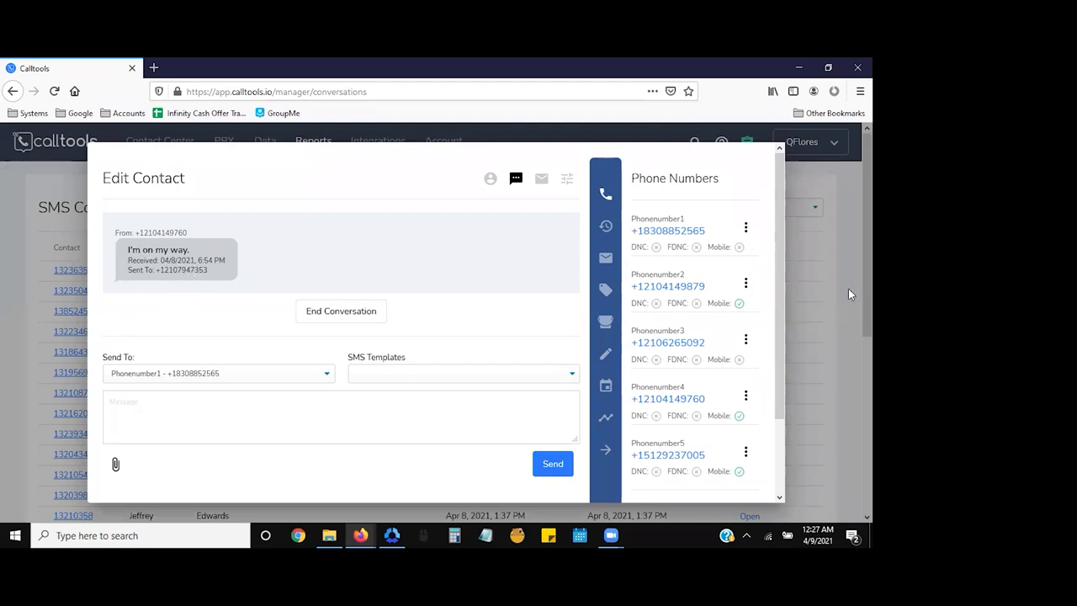
# - Enter the test text ghghhghg as a reply without sending it, clear it and close the conversation
pyautogui.click(250, 410)
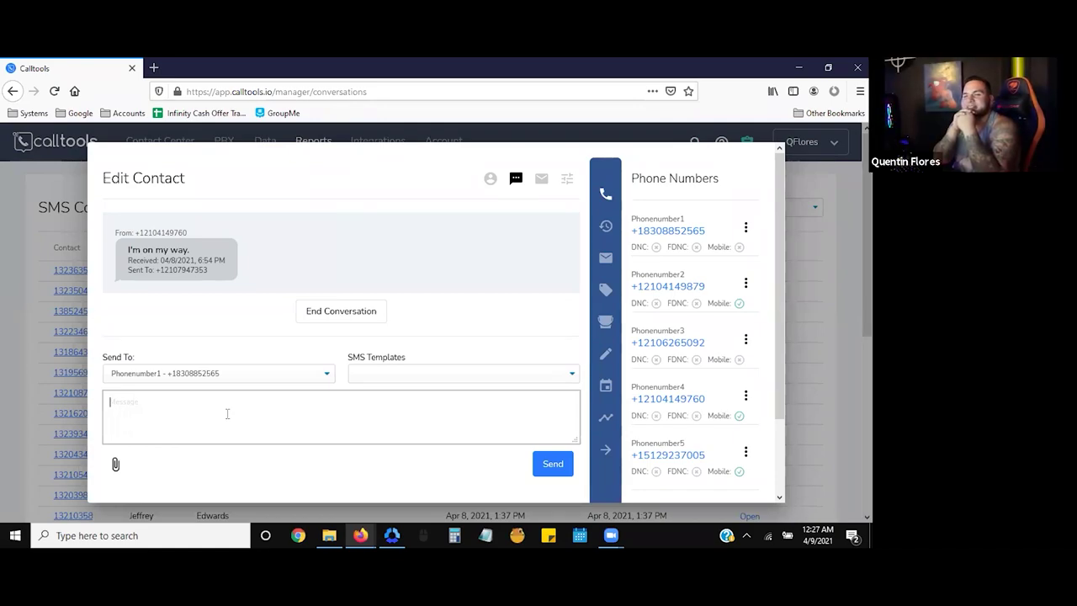
pyautogui.write('ghghhghg')
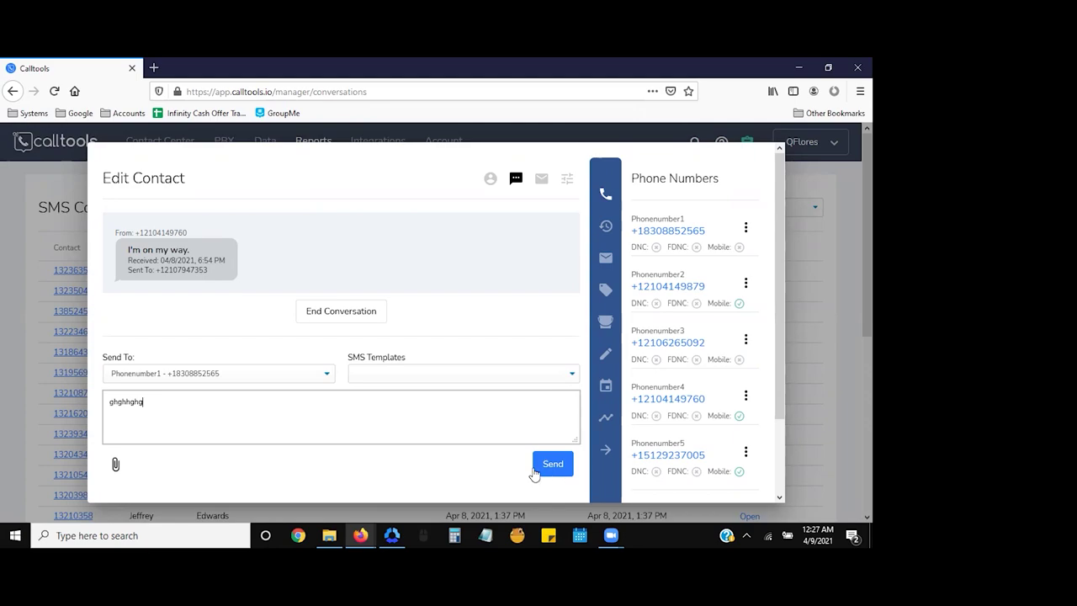
pyautogui.hotkey('ctrl', 'a')
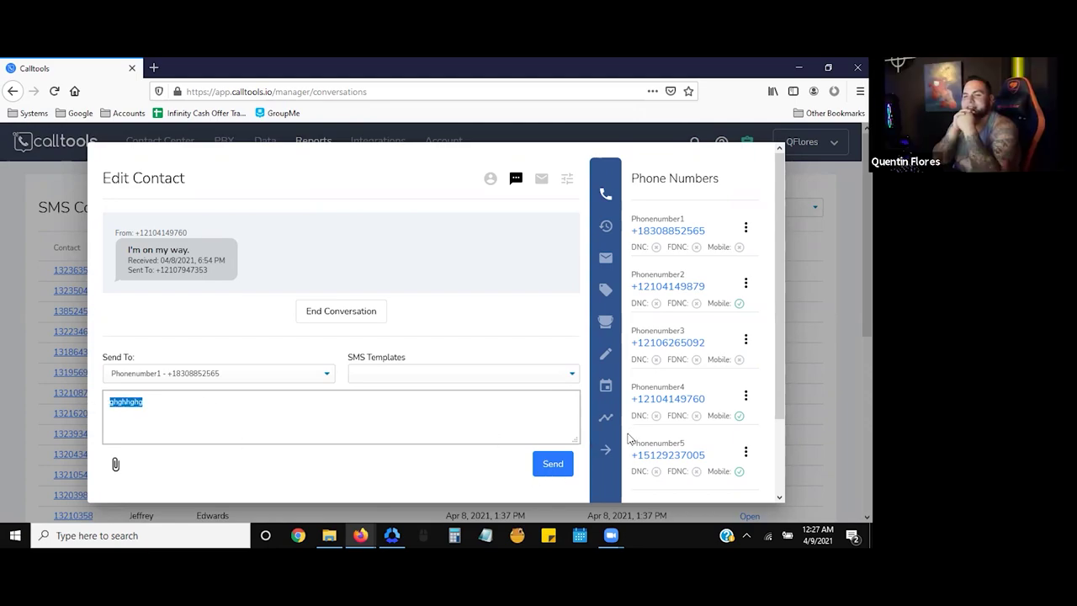
pyautogui.press('BackSpace')
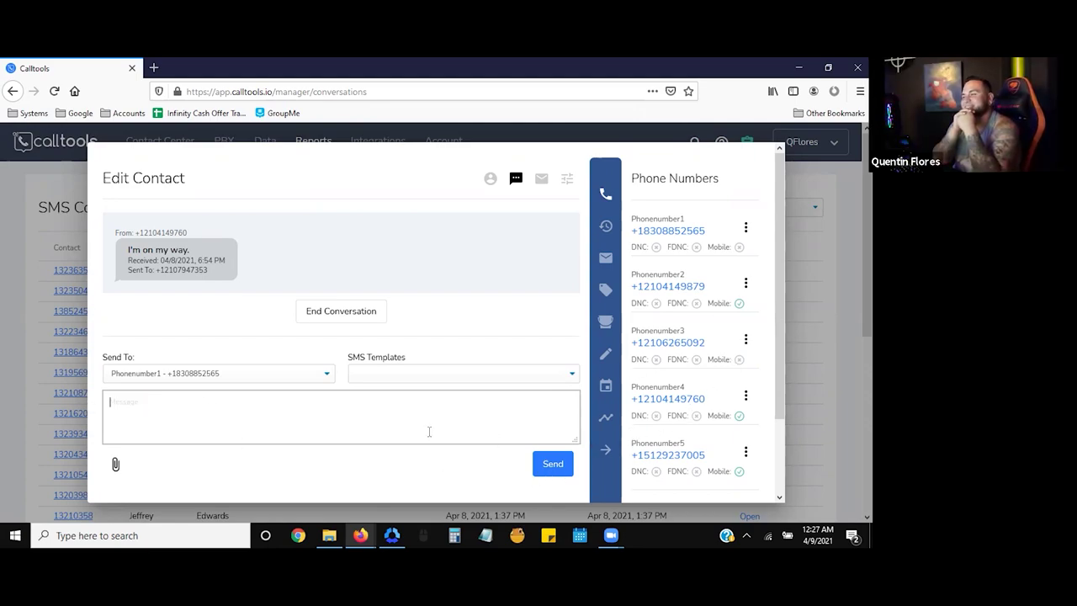
pyautogui.click(826, 230)
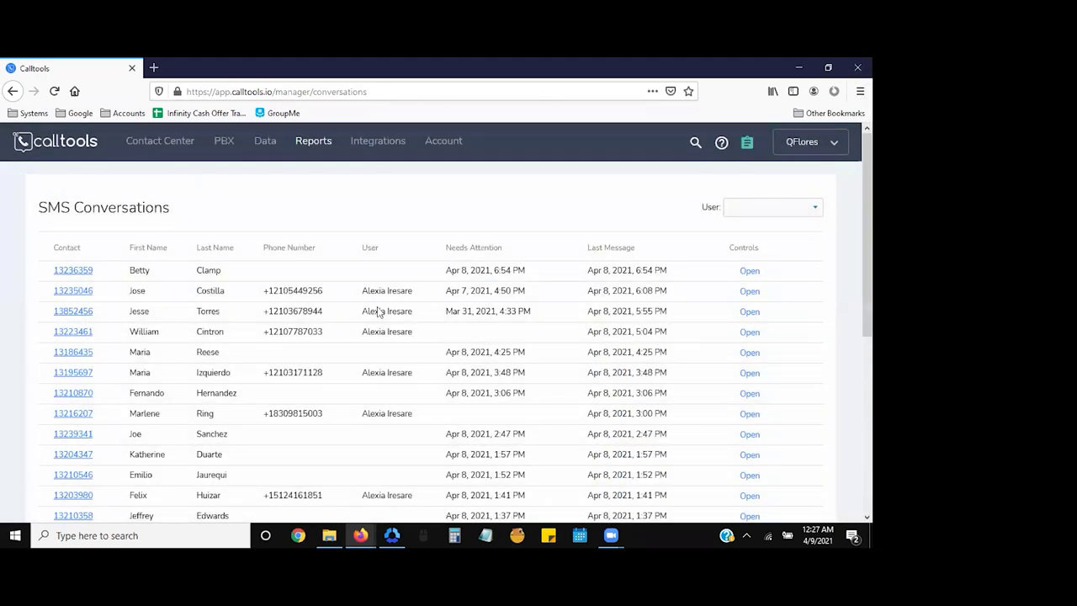
# - Look through the SMS Conversations list for assigned users, needs-attention times and last message times
pyautogui.scroll(-5, 168, 353)
pyautogui.scroll(2, 170, 356)
pyautogui.scroll(3, 170, 356)
pyautogui.scroll(-5, 199, 362)
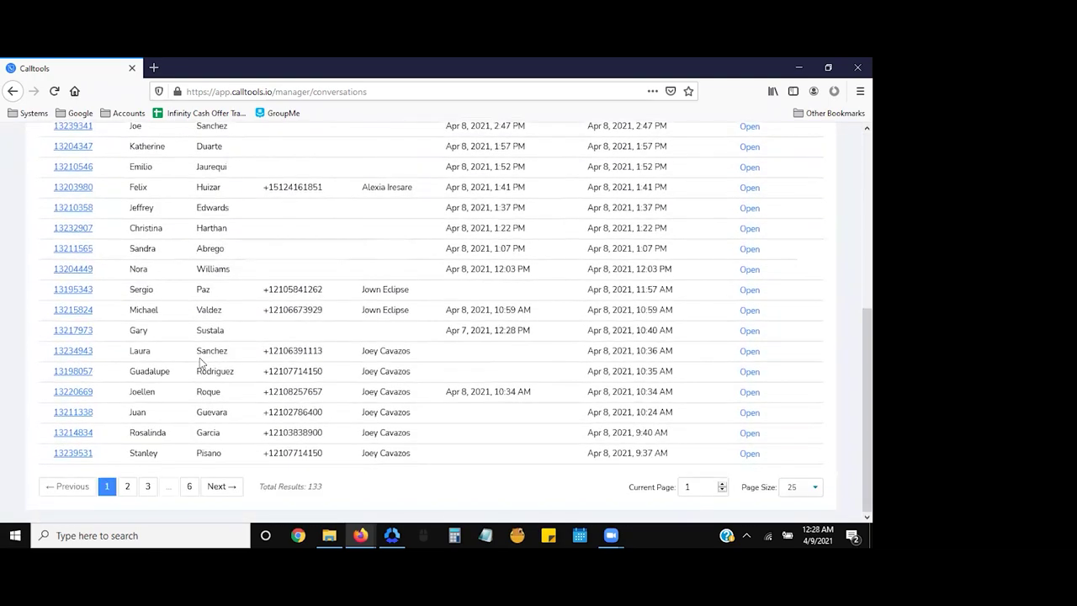
pyautogui.scroll(3, 201, 362)
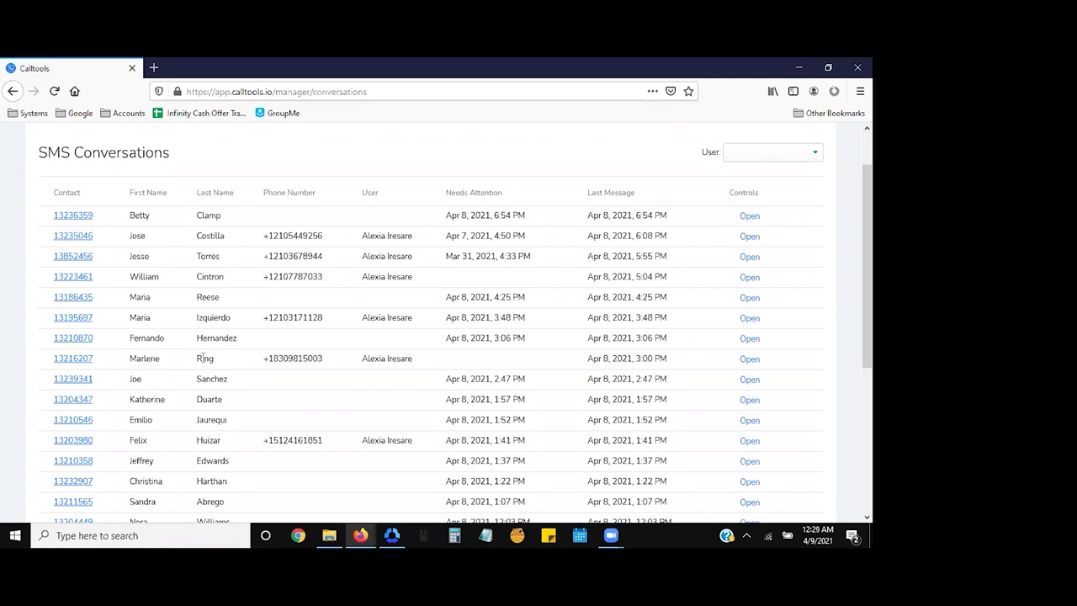
pyautogui.scroll(1, 193, 228)
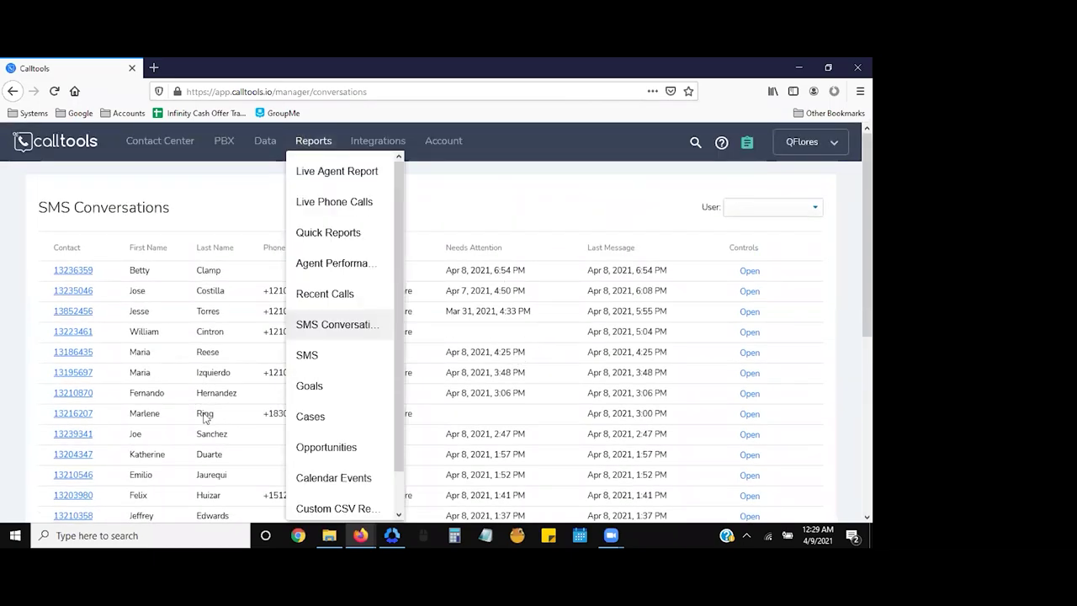
# - Go to the Custom CSV Reports and open the Dispo report for editing
pyautogui.scroll(-1, 353, 397)
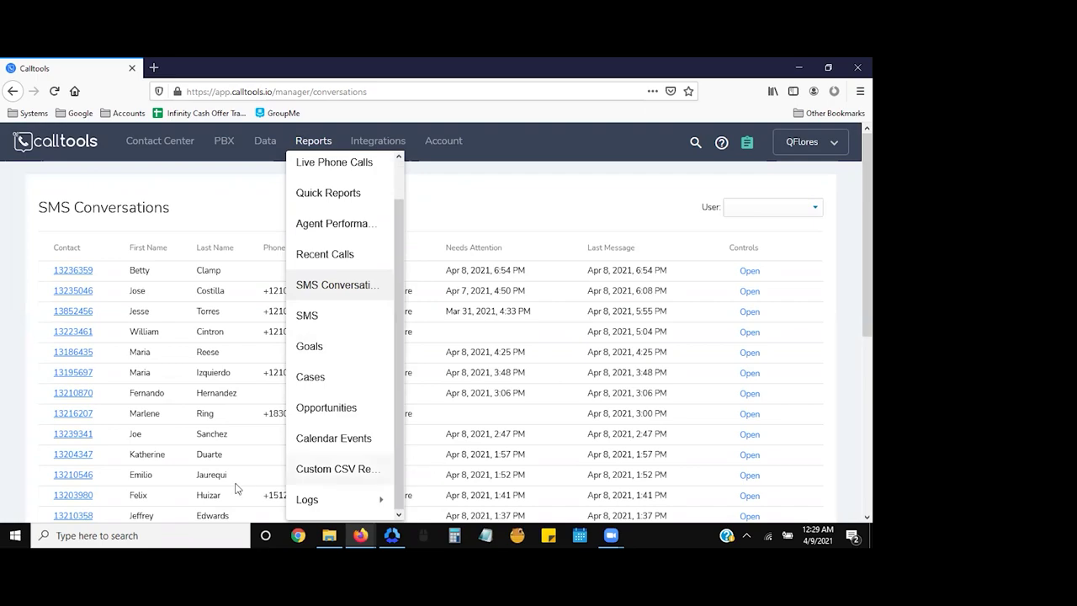
pyautogui.click(313, 477)
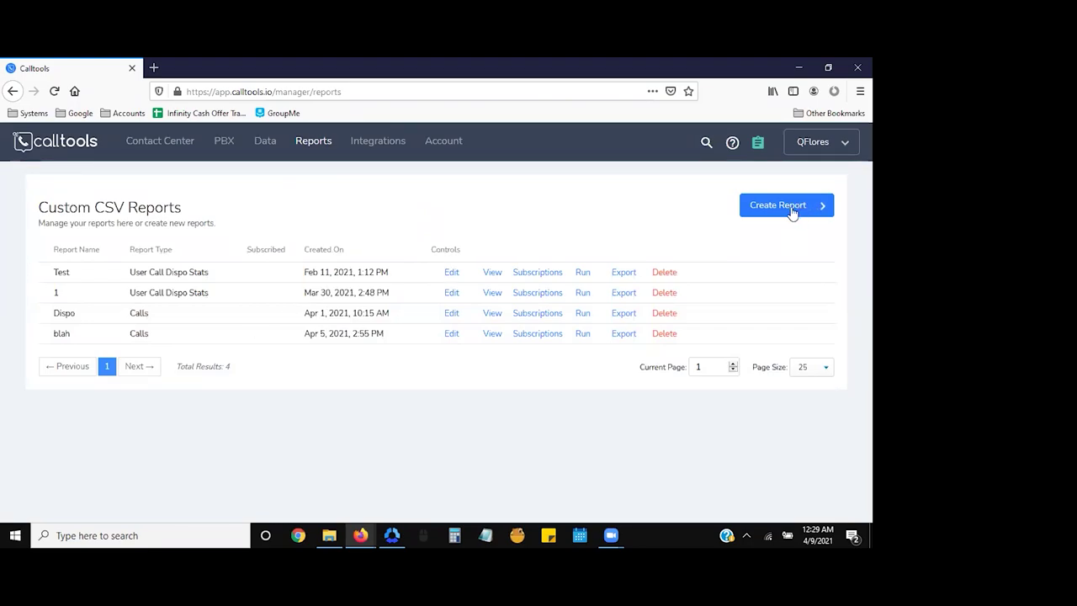
pyautogui.click(452, 315)
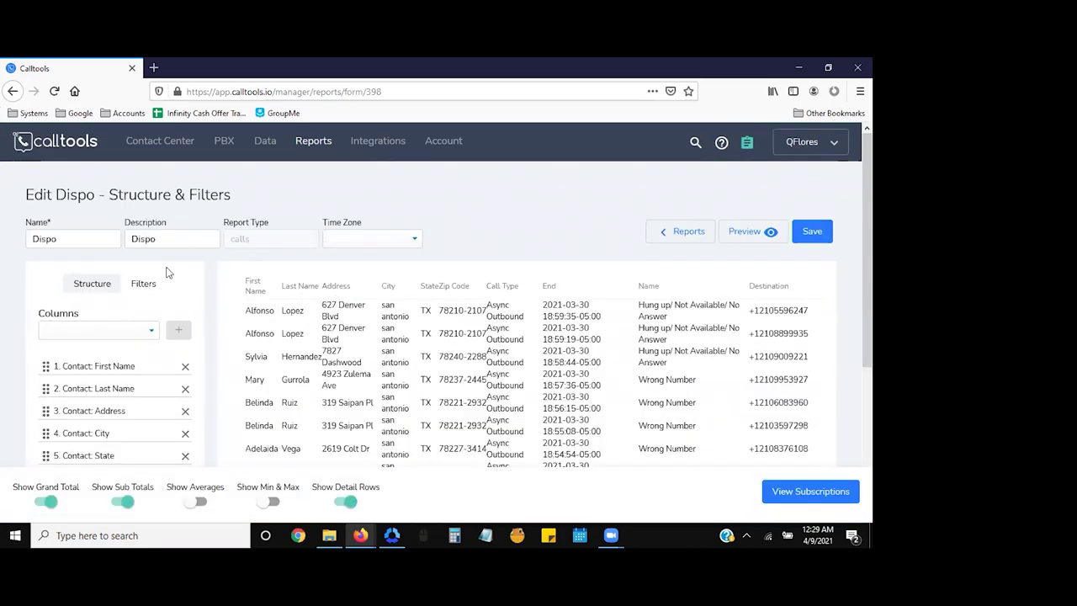
# - Examine the Dispo report's structure and the call fields available to add as columns
pyautogui.scroll(-2, 234, 296)
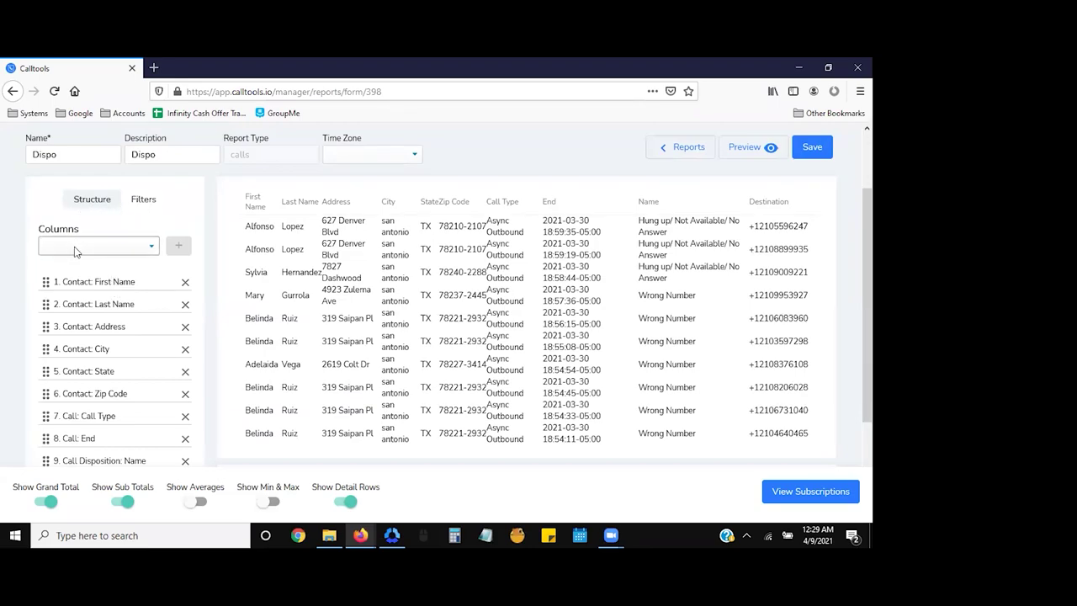
pyautogui.click(93, 245)
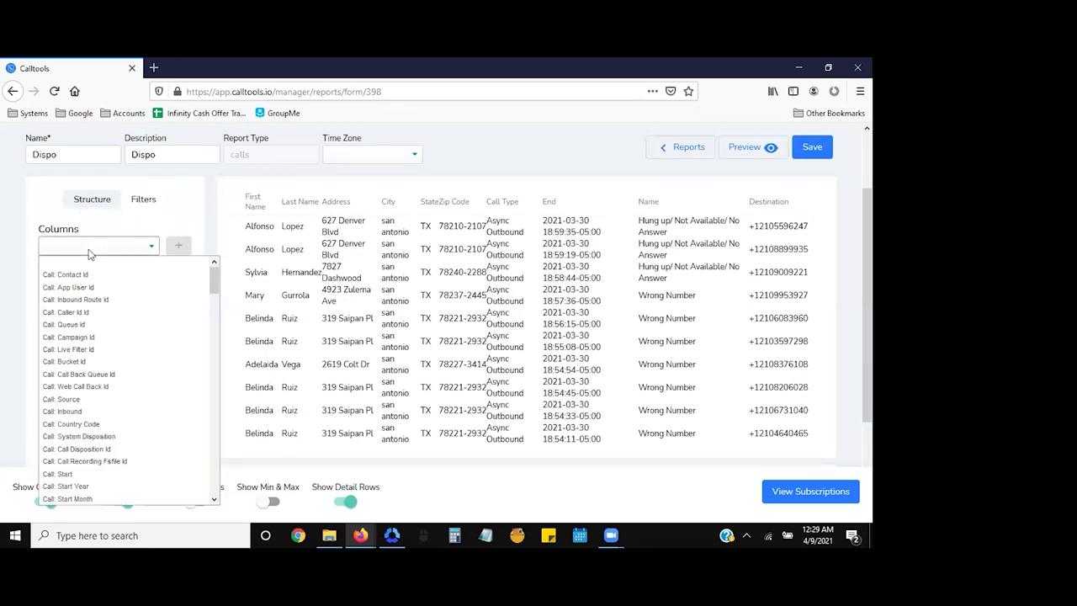
pyautogui.click(42, 217)
pyautogui.click(70, 253)
pyautogui.scroll(1, 120, 315)
pyautogui.scroll(-1, 120, 315)
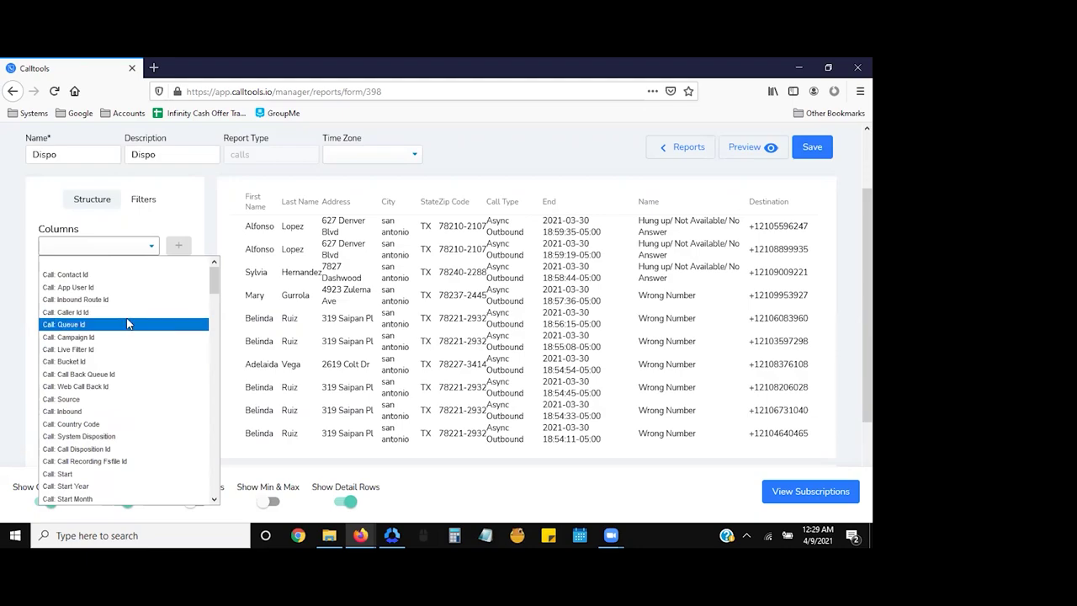
pyautogui.scroll(-4, 126, 337)
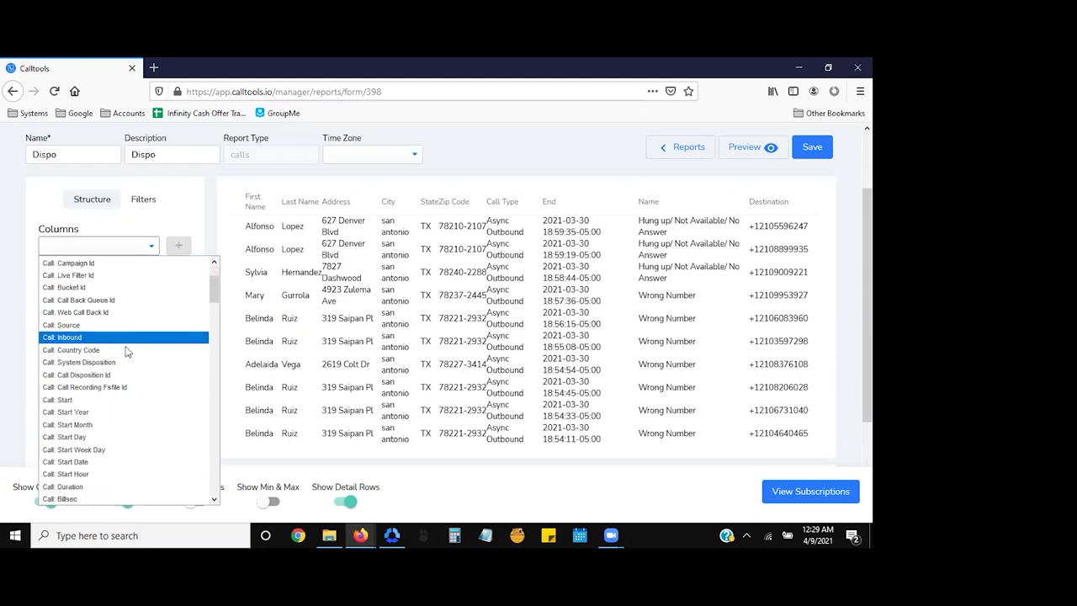
pyautogui.click(50, 214)
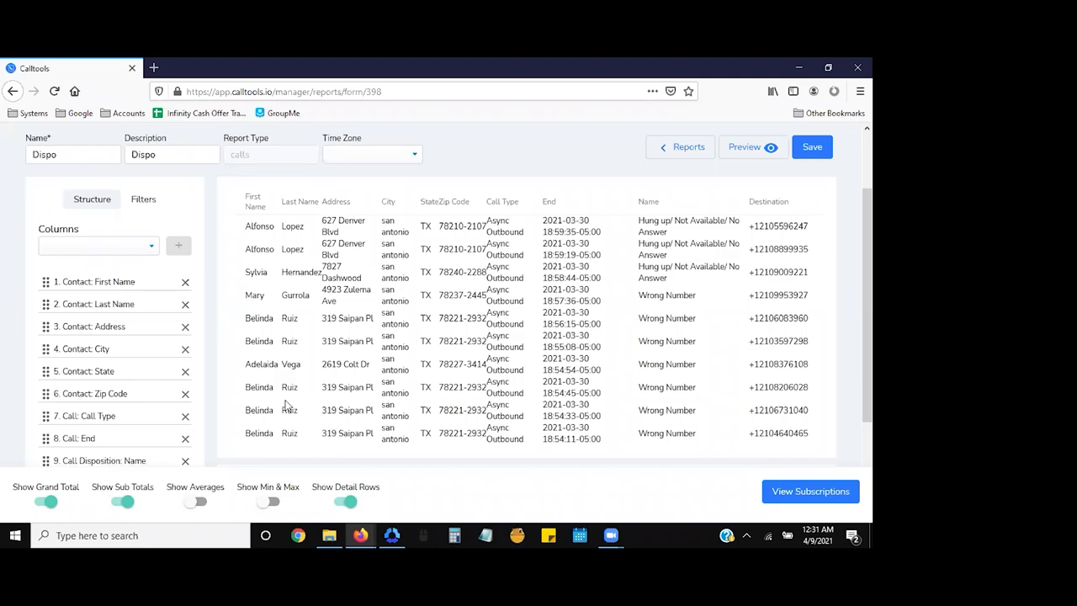
pyautogui.scroll(2, 287, 407)
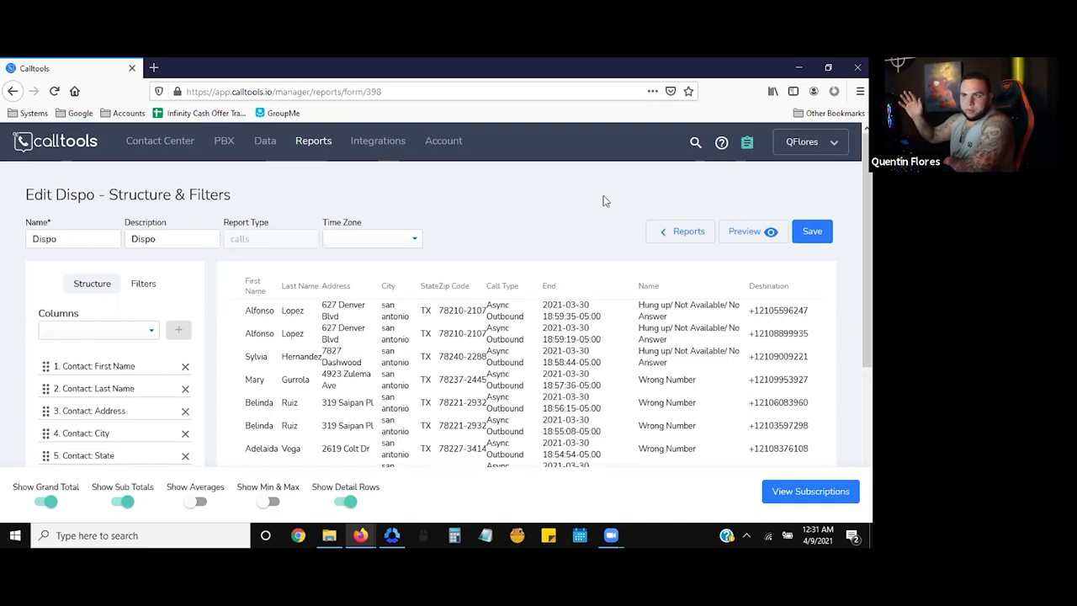
# - Leave the Dispo report editor without saving and go to the Goals report
pyautogui.click(663, 239)
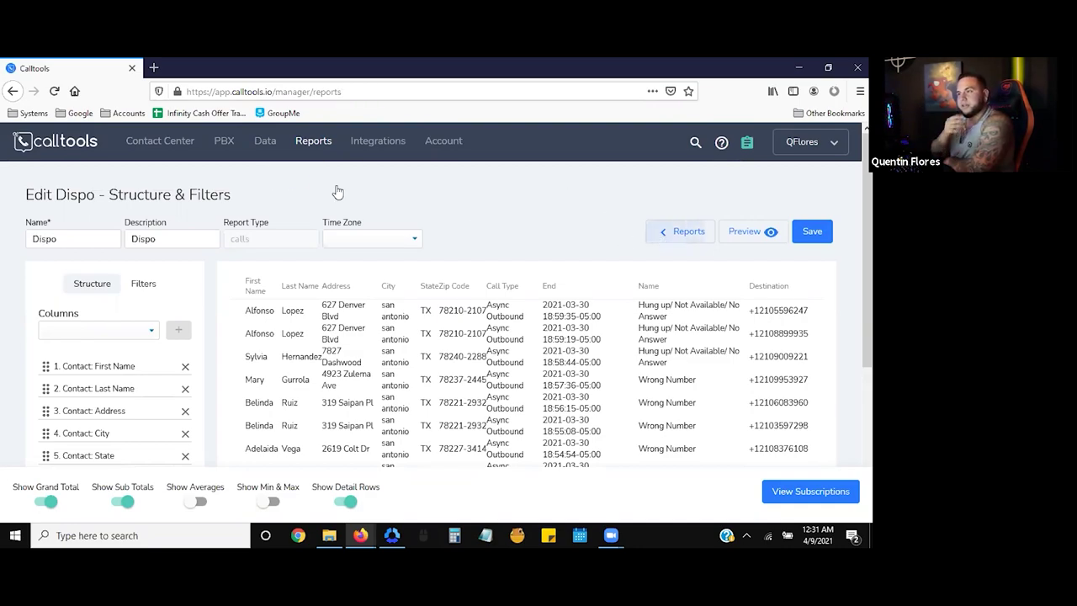
pyautogui.click(313, 144)
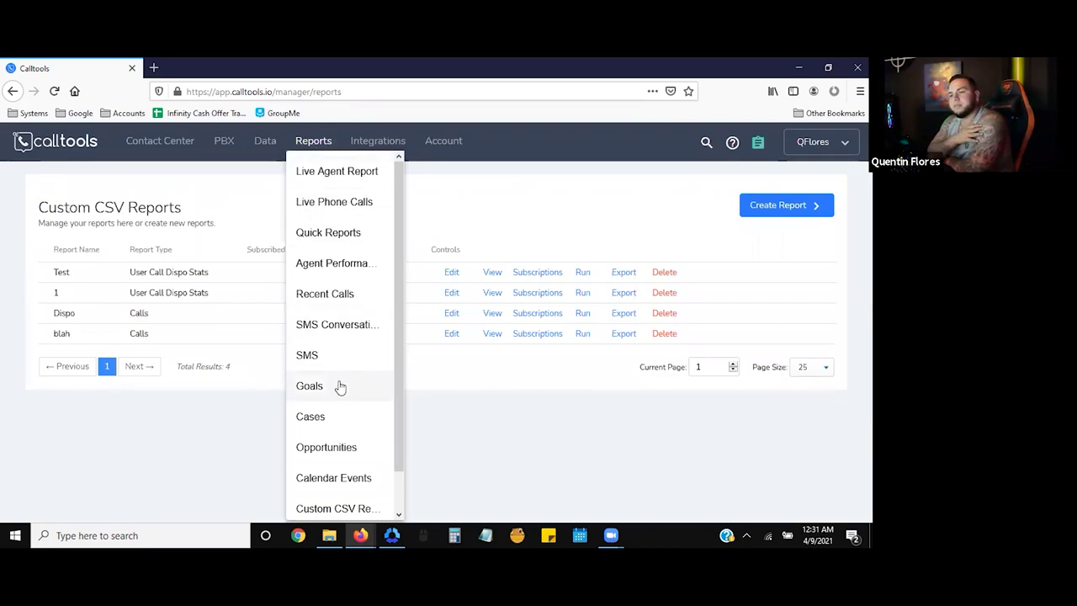
pyautogui.click(306, 385)
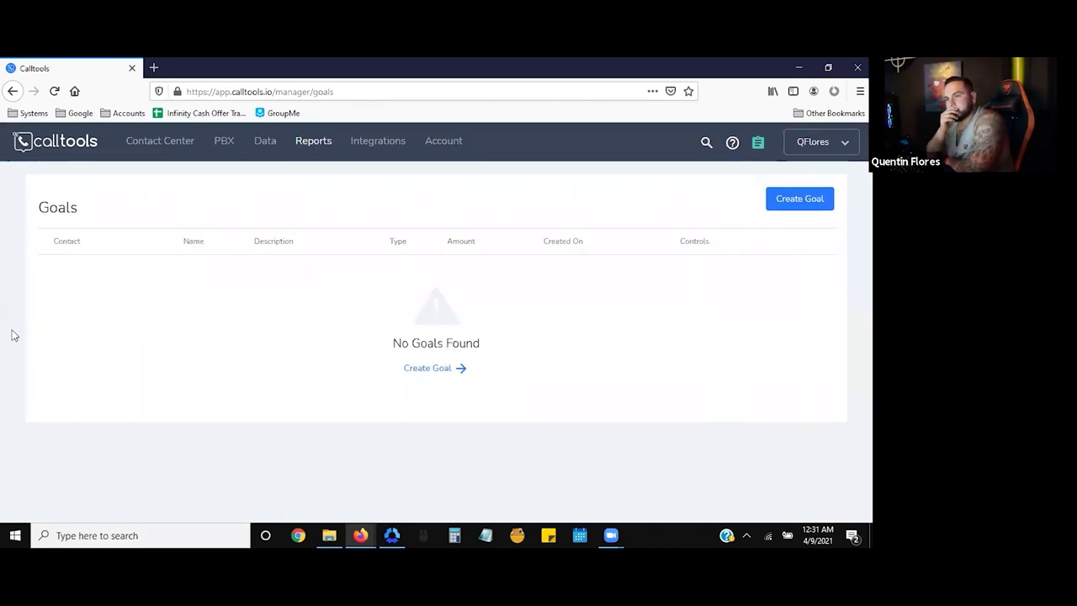
# - Go to the Contacts data and start a contact upload with the D4D CSV file from Downloads
pyautogui.click(265, 143)
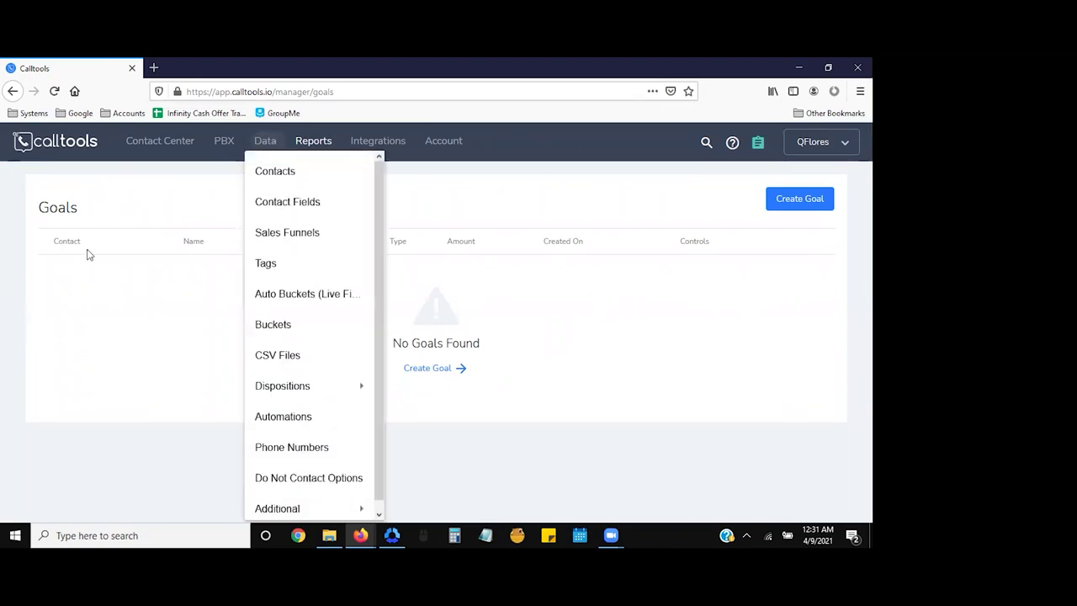
pyautogui.click(283, 176)
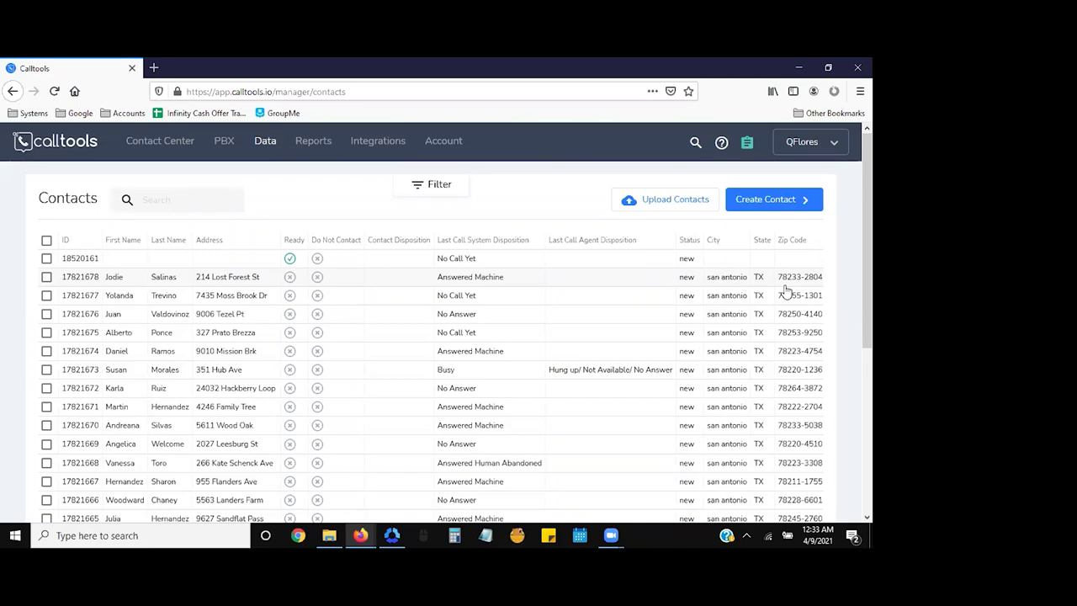
pyautogui.click(647, 204)
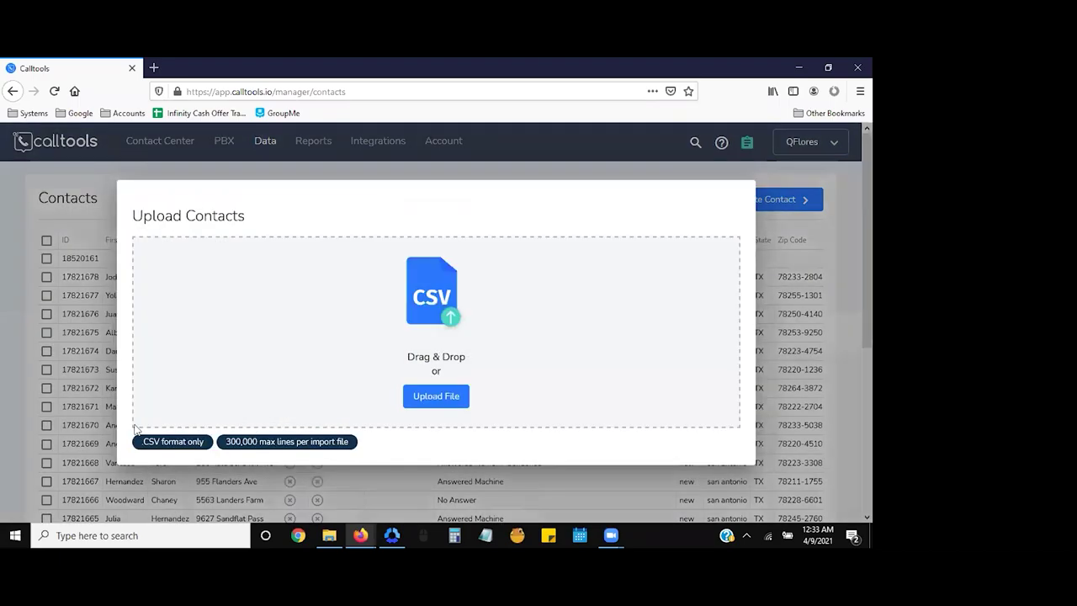
pyautogui.click(462, 173)
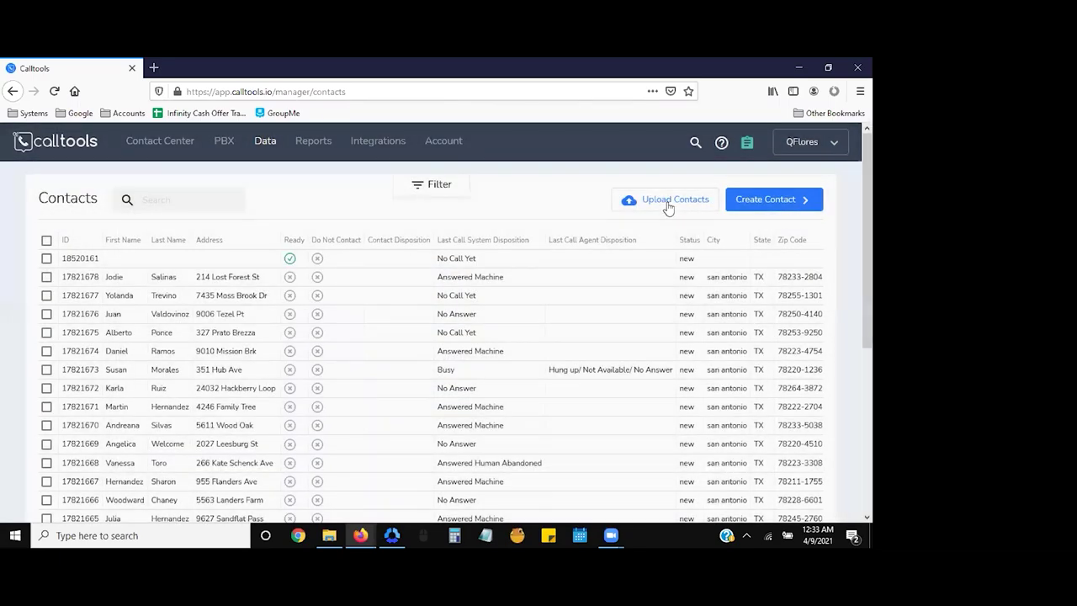
pyautogui.click(666, 207)
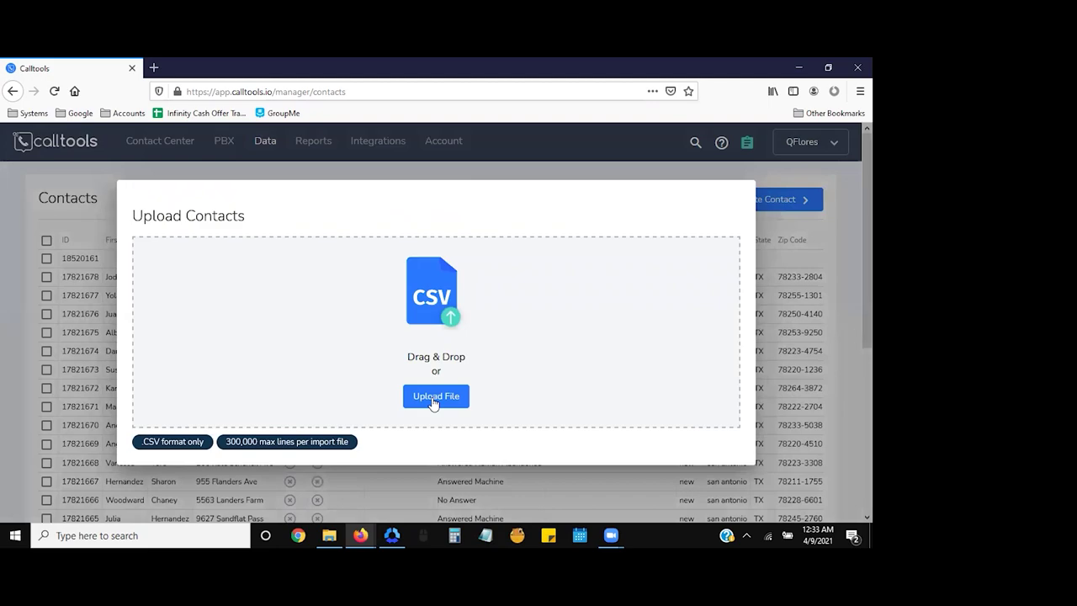
pyautogui.click(434, 402)
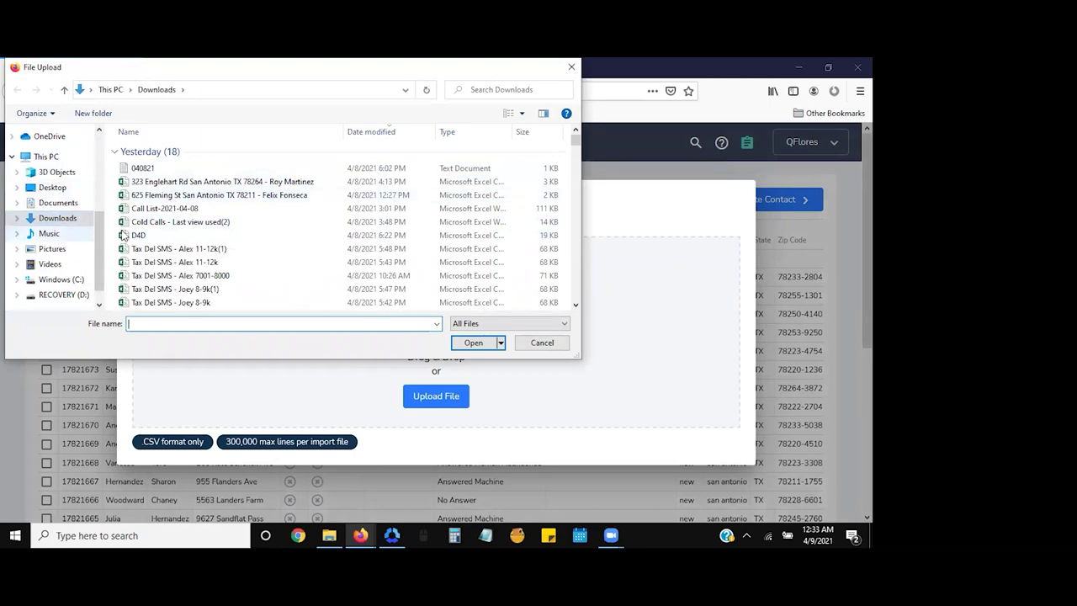
pyautogui.click(145, 237)
pyautogui.doubleClick(256, 241)
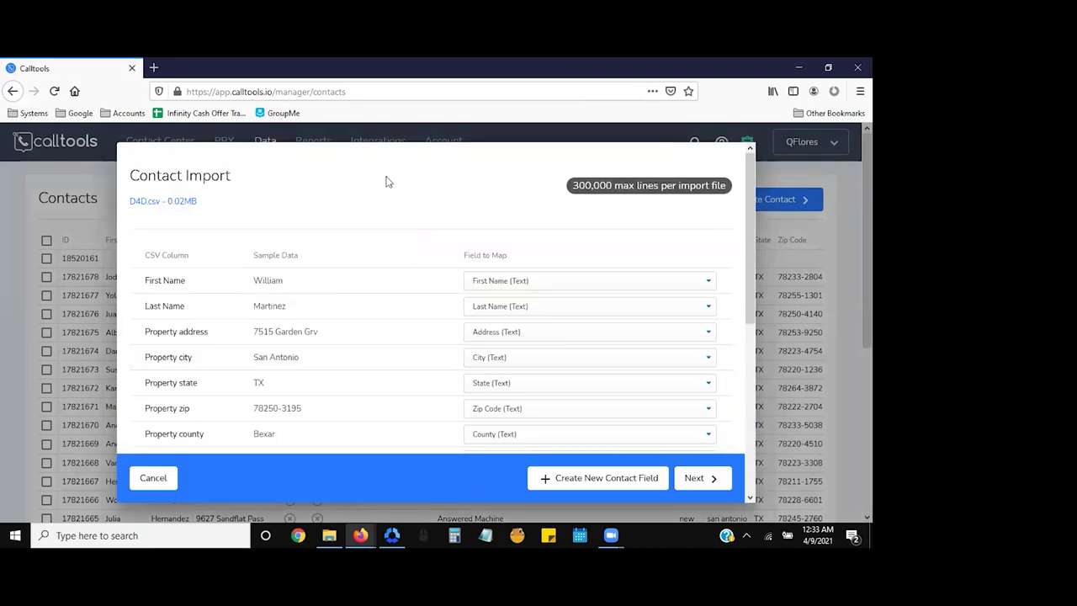
# - Review the import's column mapping and clear the field mapped to the Property county column
pyautogui.scroll(-2, 341, 250)
pyautogui.scroll(-2, 345, 248)
pyautogui.scroll(4, 344, 247)
pyautogui.scroll(-2, 346, 249)
pyautogui.scroll(-2, 346, 250)
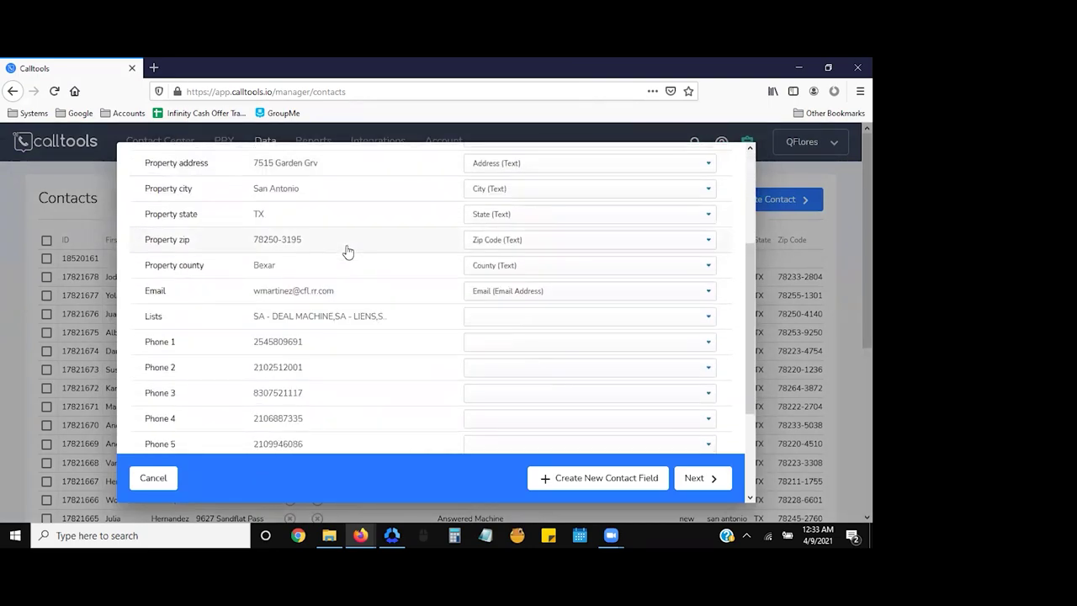
pyautogui.click(497, 270)
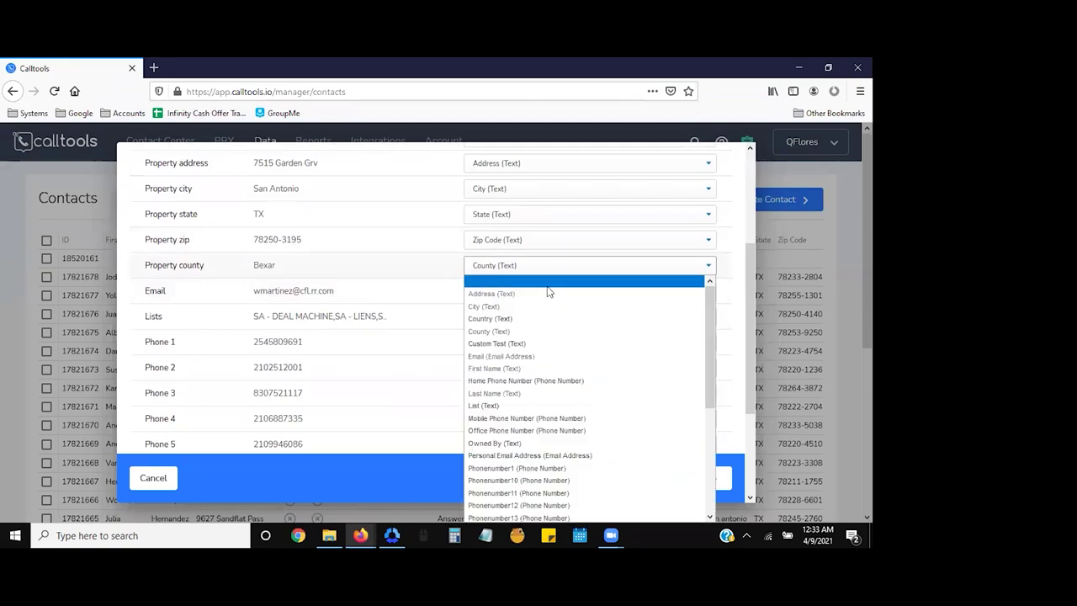
pyautogui.click(506, 282)
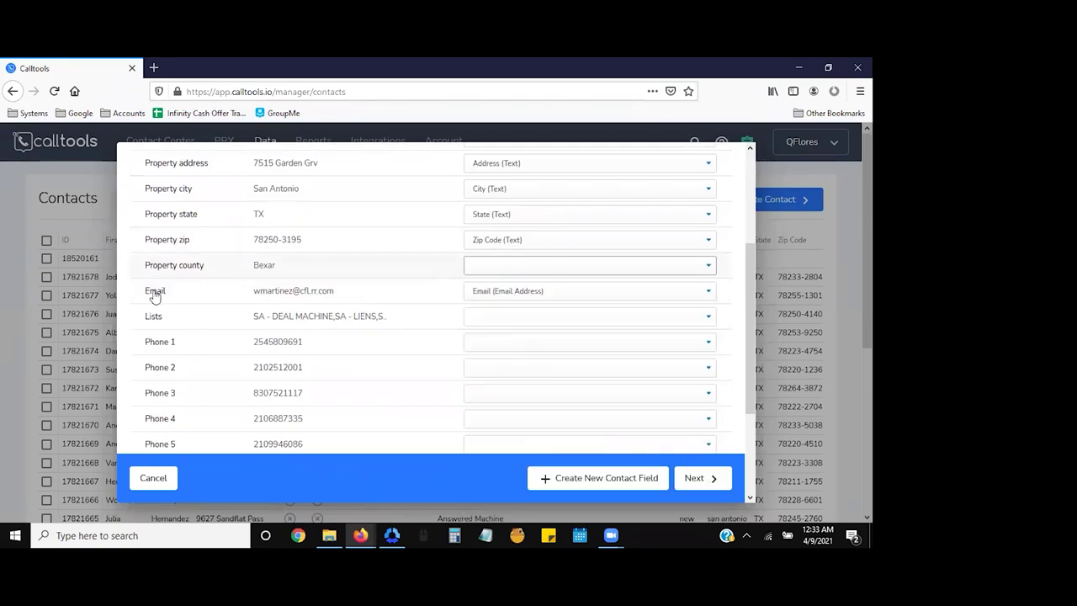
# - Map the Lists column of the import to the List (Text) contact field
pyautogui.scroll(2, 194, 292)
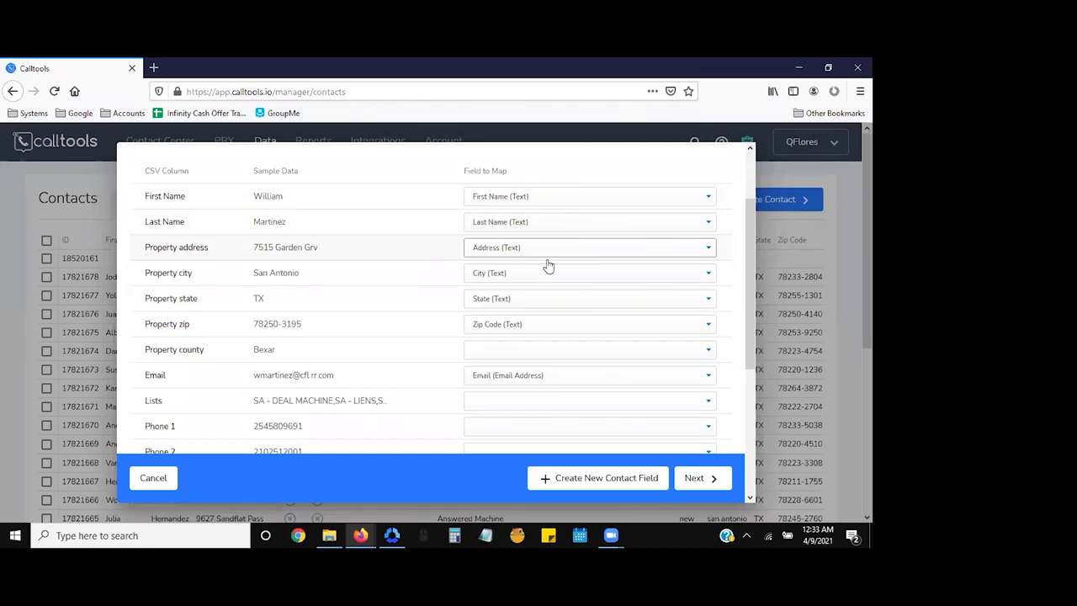
pyautogui.scroll(-2, 377, 299)
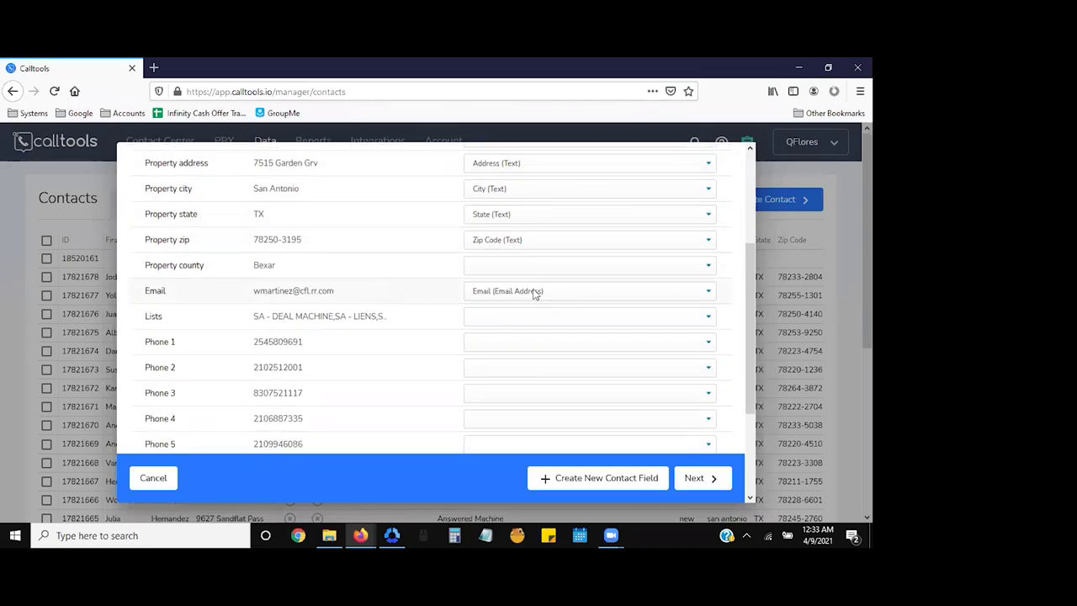
pyautogui.scroll(-2, 336, 279)
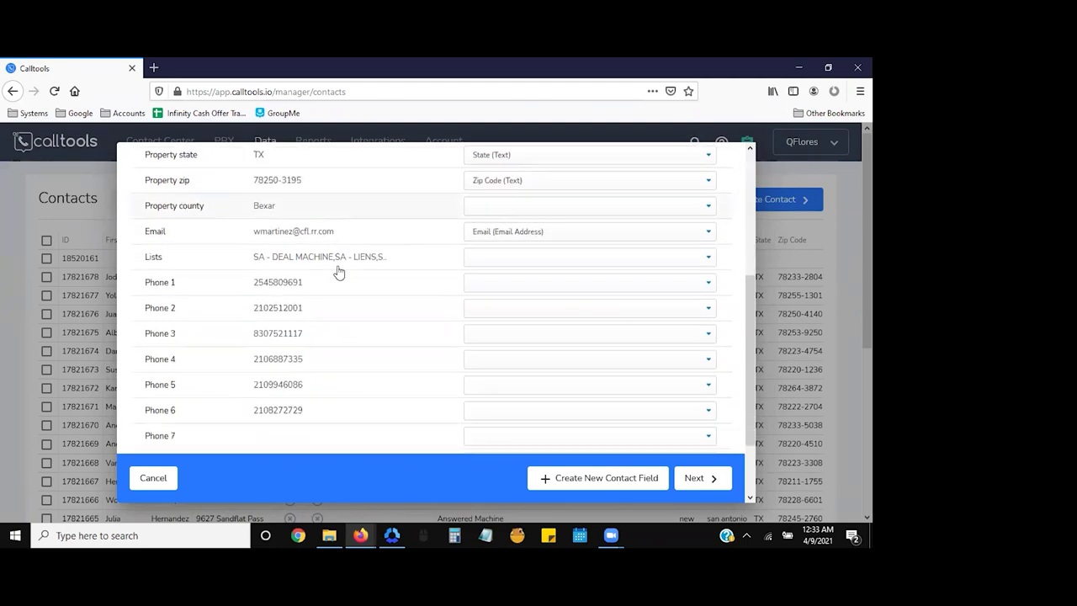
pyautogui.click(526, 234)
pyautogui.scroll(-5, 536, 347)
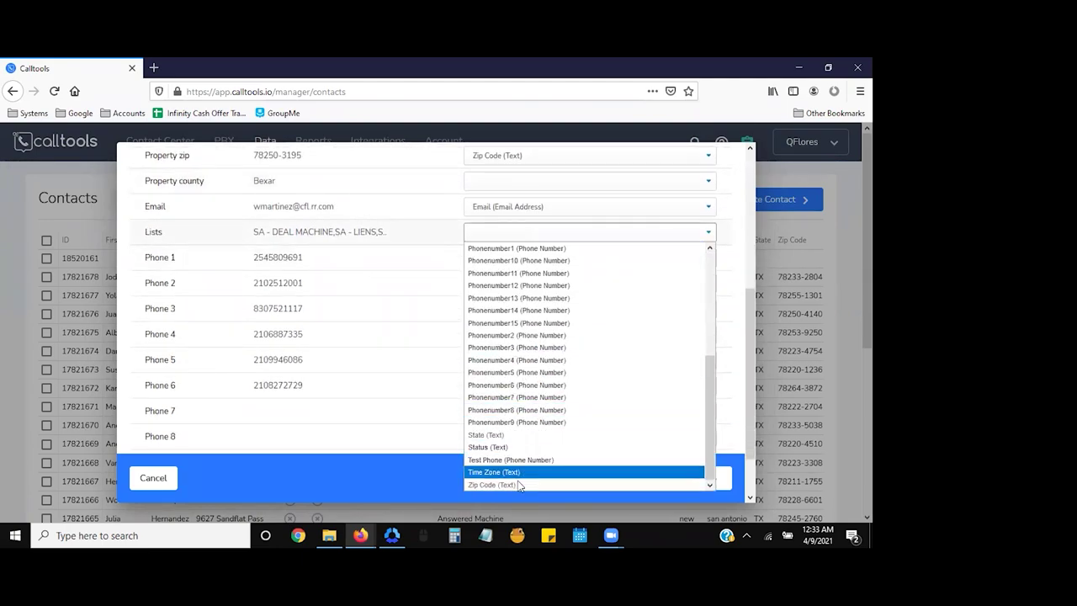
pyautogui.scroll(3, 520, 471)
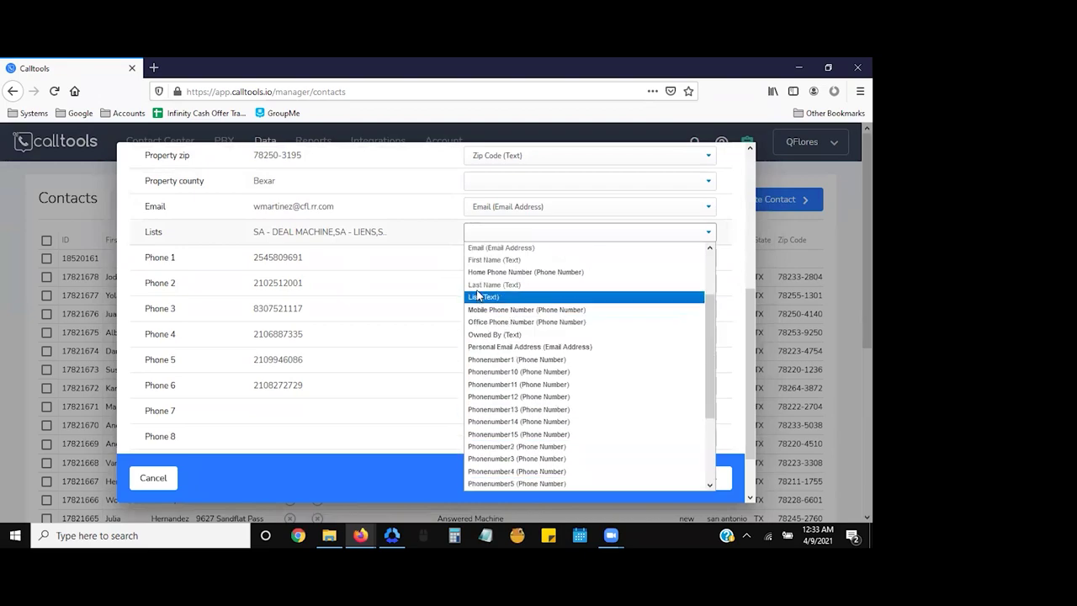
pyautogui.click(476, 296)
# - Map the Phone 1, Phone 2 and Phone 3 columns to Phonenumber1, Phonenumber2 and Phonenumber3
pyautogui.click(468, 257)
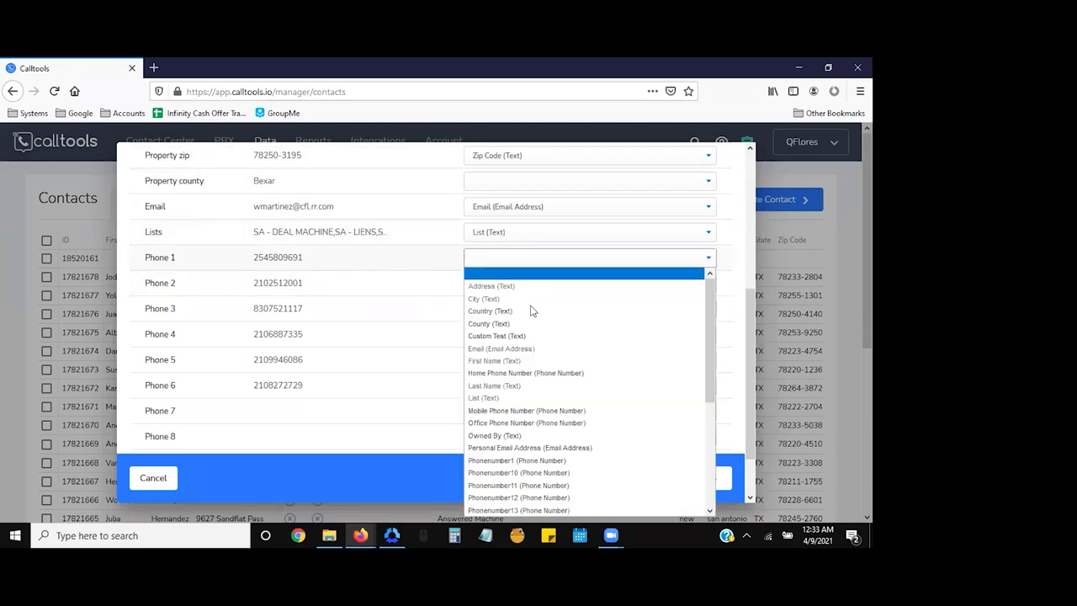
pyautogui.scroll(-4, 548, 357)
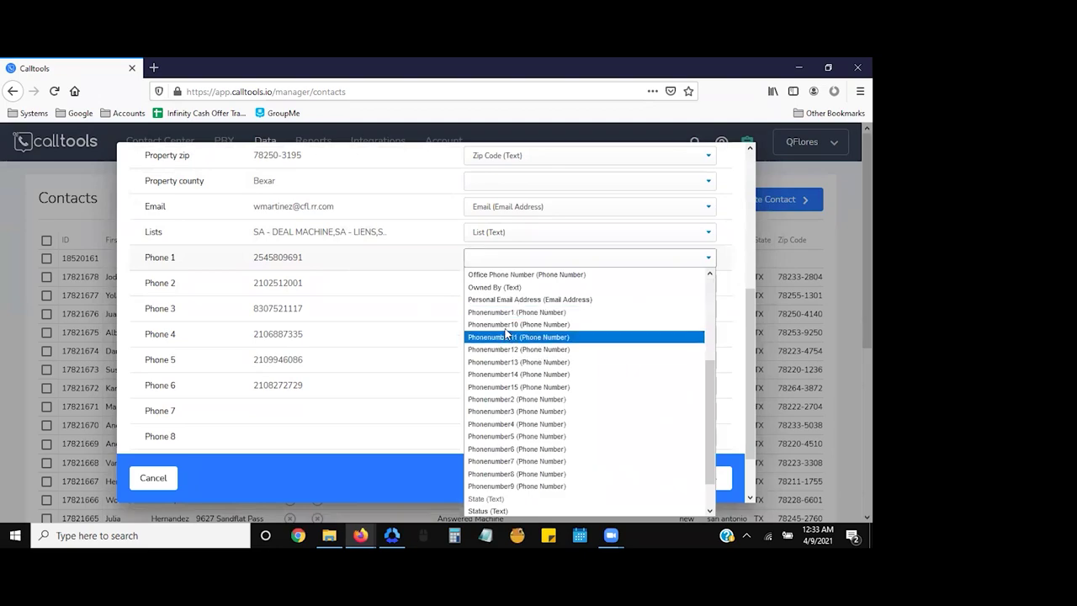
pyautogui.click(541, 312)
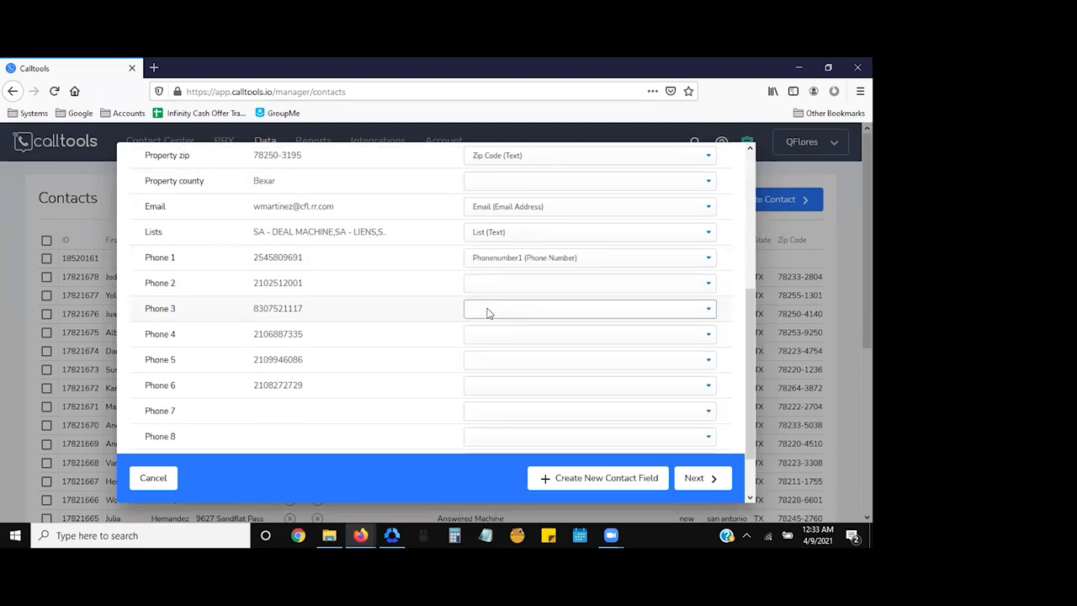
pyautogui.click(493, 286)
pyautogui.scroll(-3, 555, 378)
pyautogui.scroll(-2, 555, 378)
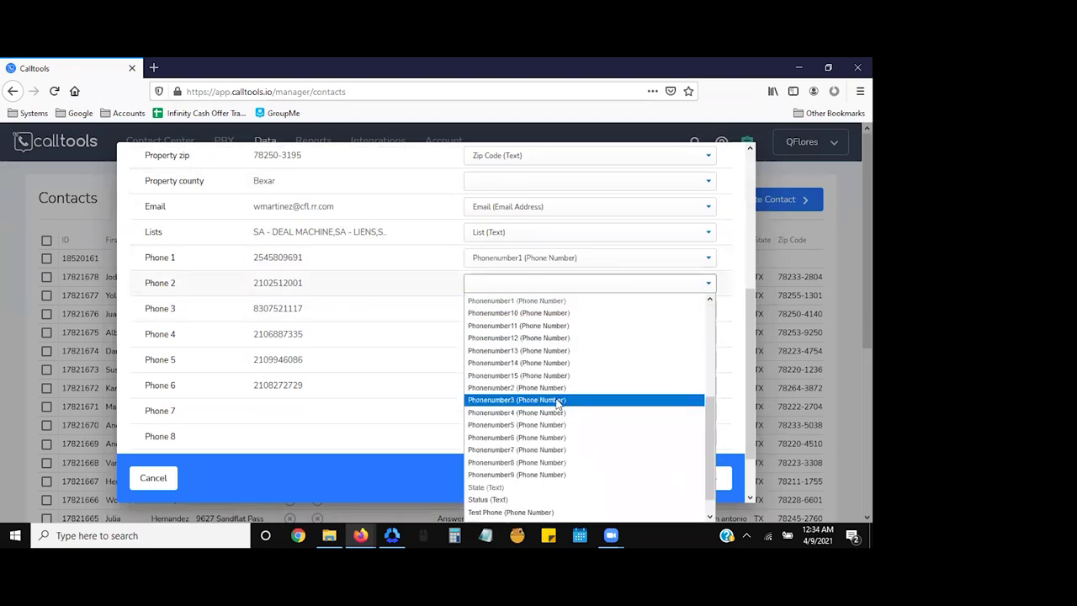
pyautogui.click(557, 385)
pyautogui.click(516, 311)
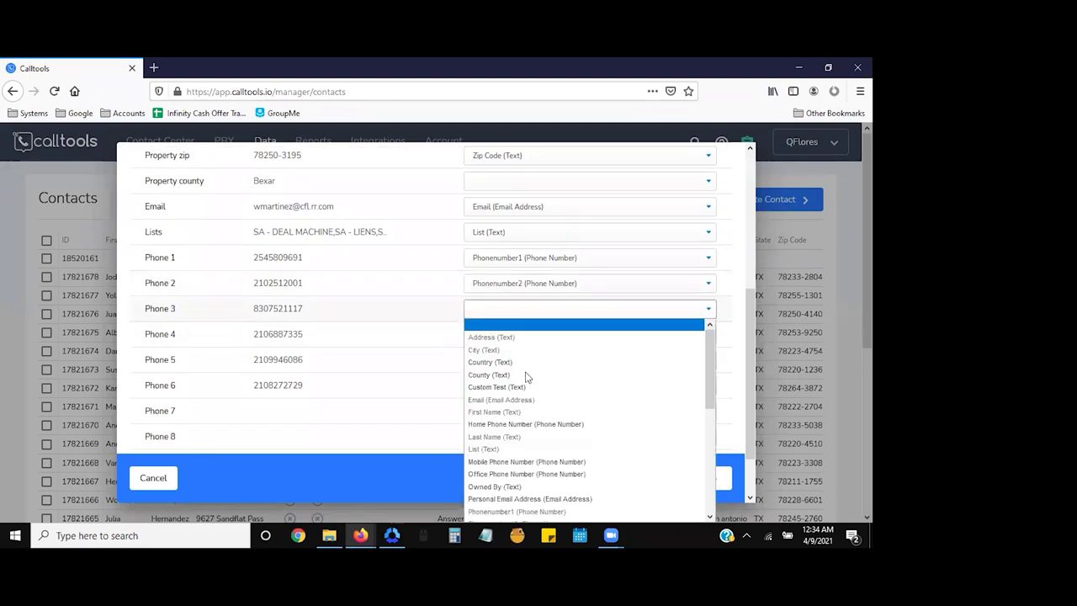
pyautogui.scroll(-5, 530, 366)
pyautogui.click(534, 380)
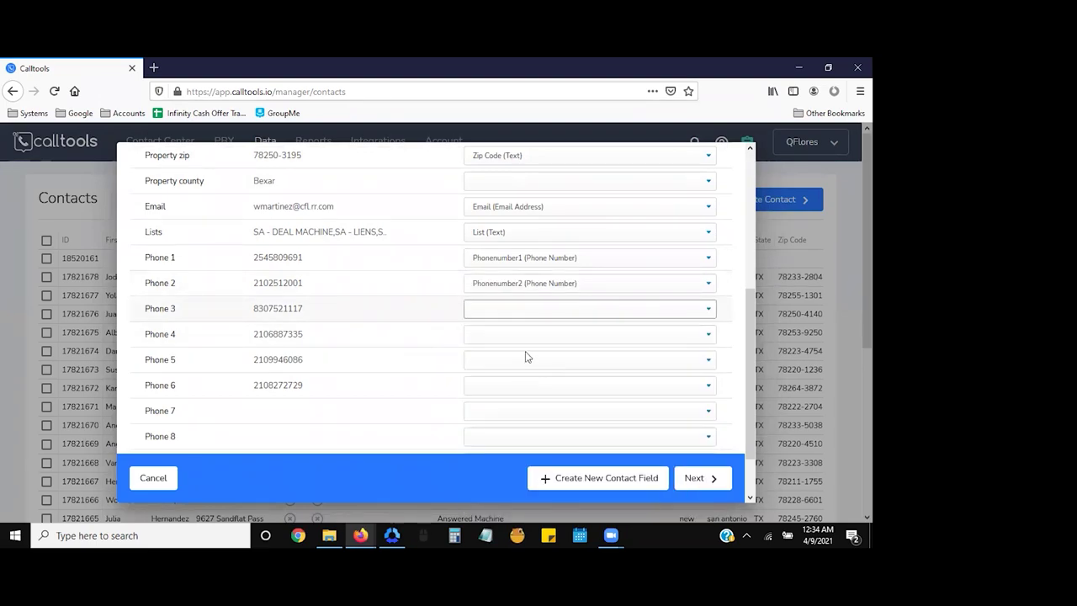
# - Map the Phone 4, Phone 5 and Phone 6 columns to Phonenumber4, Phonenumber5 and Phonenumber6
pyautogui.click(539, 334)
pyautogui.scroll(-1, 547, 424)
pyautogui.click(541, 279)
pyautogui.scroll(-4, 543, 337)
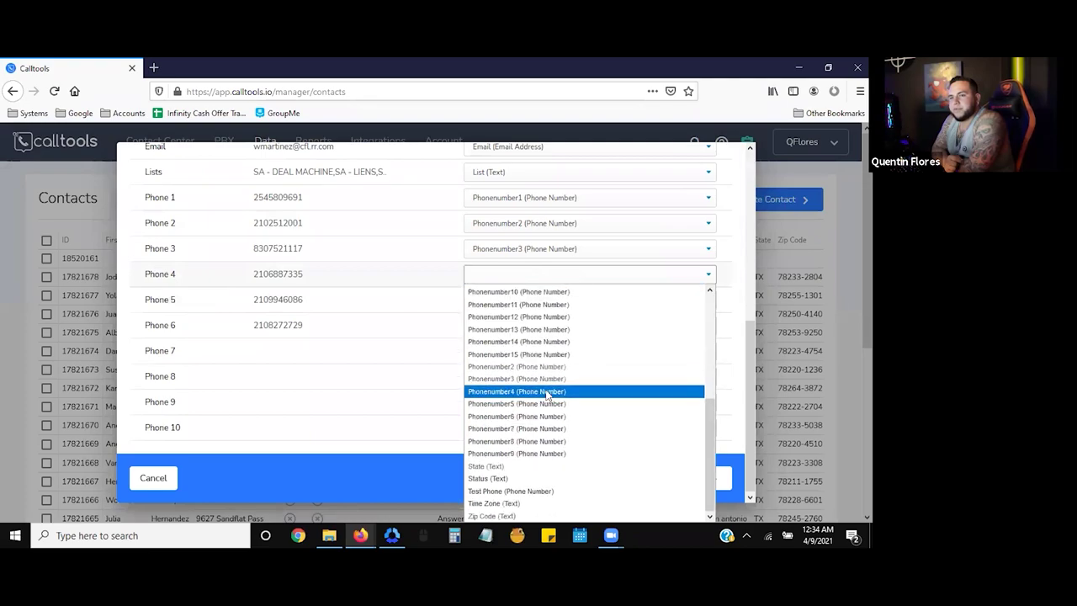
pyautogui.click(548, 389)
pyautogui.click(508, 309)
pyautogui.scroll(-4, 522, 387)
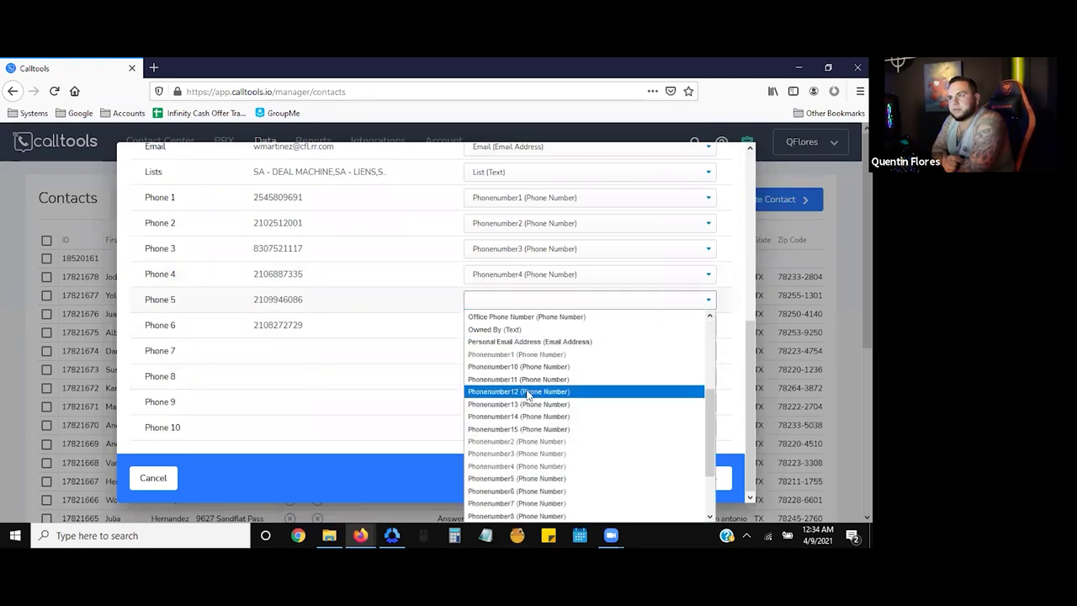
pyautogui.click(517, 405)
pyautogui.click(508, 334)
pyautogui.scroll(-4, 539, 252)
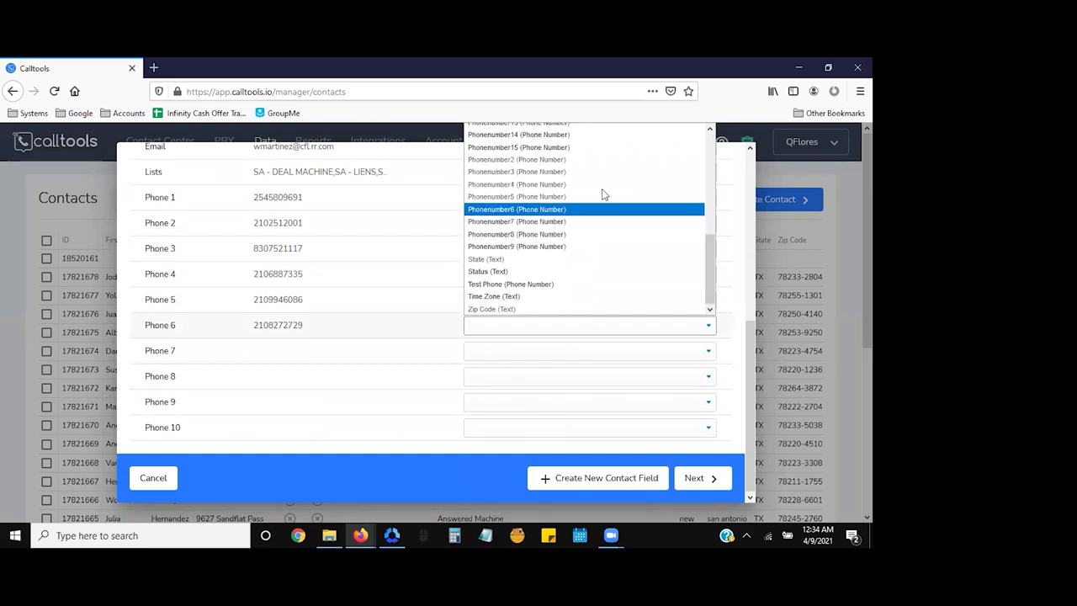
pyautogui.click(536, 210)
# - Map the Phone 7 and Phone 8 columns to Phonenumber7 and Phonenumber8
pyautogui.click(531, 354)
pyautogui.scroll(-6, 551, 278)
pyautogui.click(531, 256)
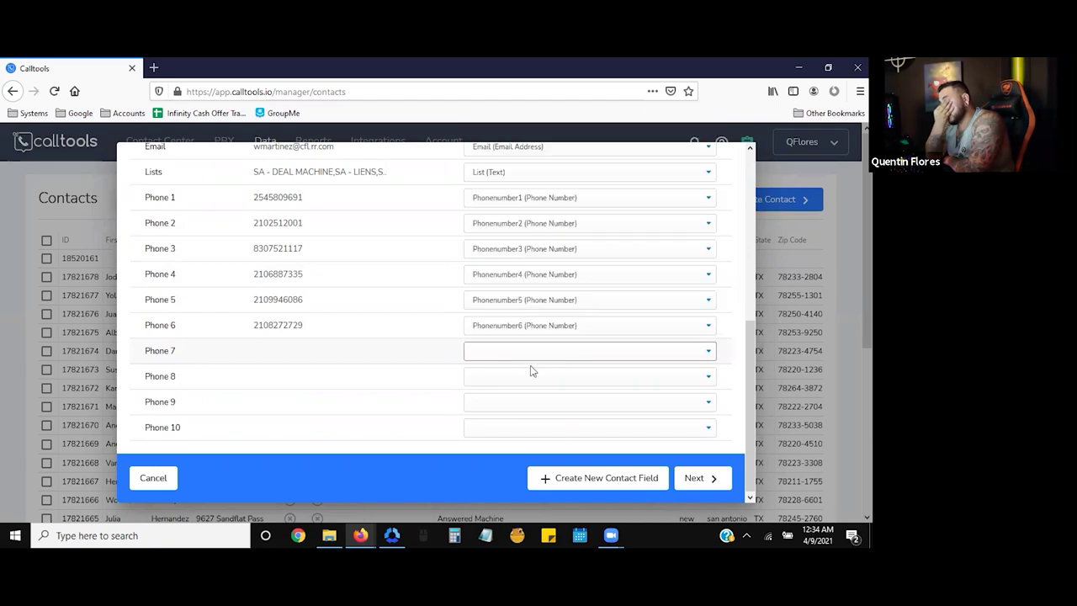
pyautogui.click(524, 379)
pyautogui.scroll(-3, 545, 310)
pyautogui.scroll(-2, 546, 309)
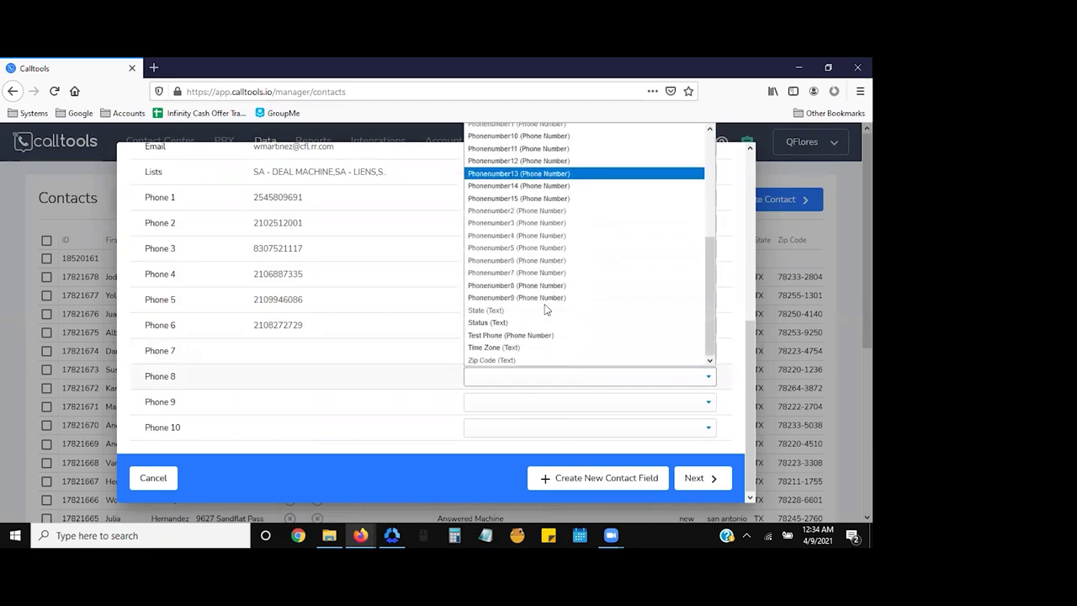
pyautogui.click(535, 286)
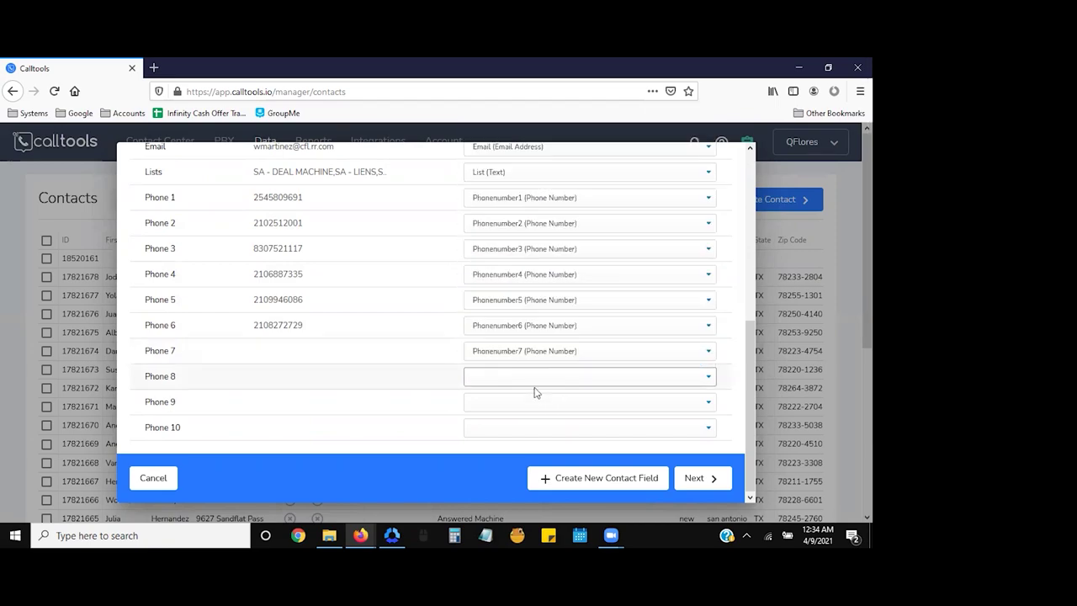
# - Map the Phone 9 and Phone 10 columns to Phonenumber9 and Phonenumber10
pyautogui.click(531, 401)
pyautogui.scroll(-5, 539, 336)
pyautogui.click(539, 323)
pyautogui.click(530, 428)
pyautogui.scroll(-5, 539, 253)
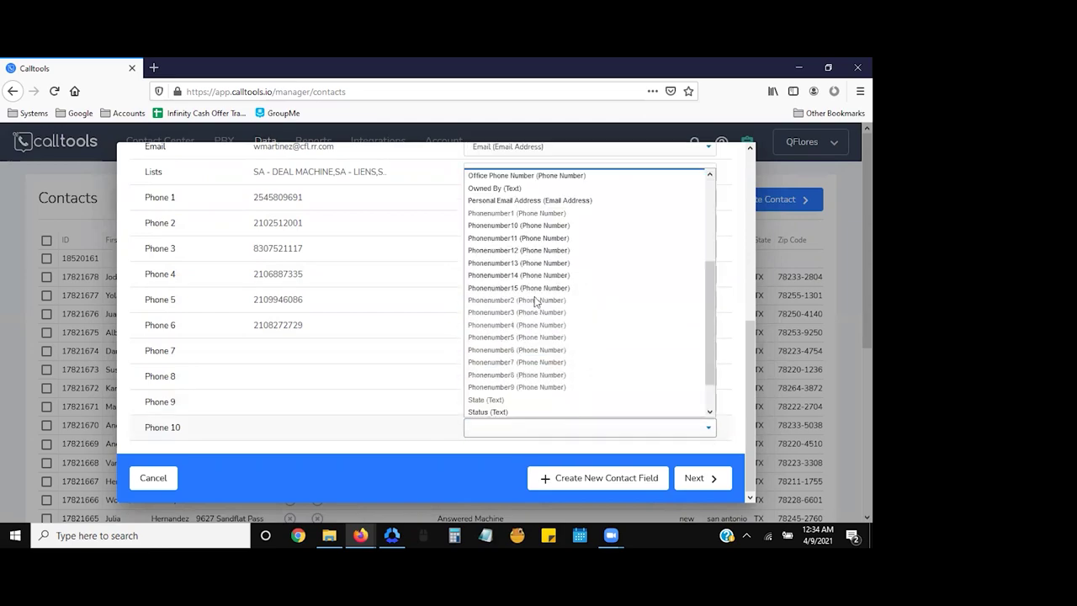
pyautogui.click(519, 225)
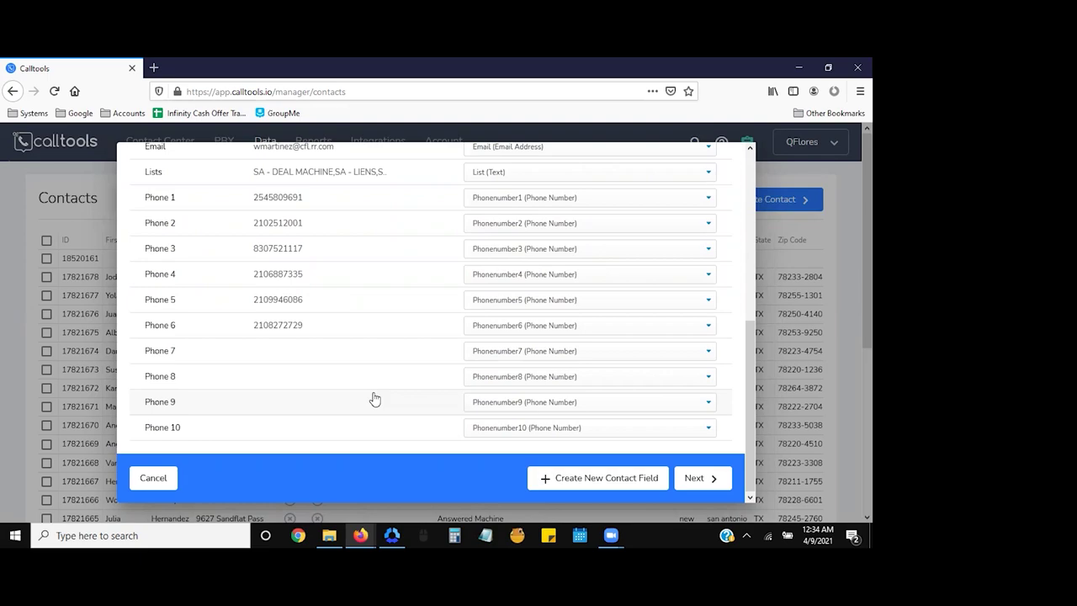
pyautogui.click(580, 488)
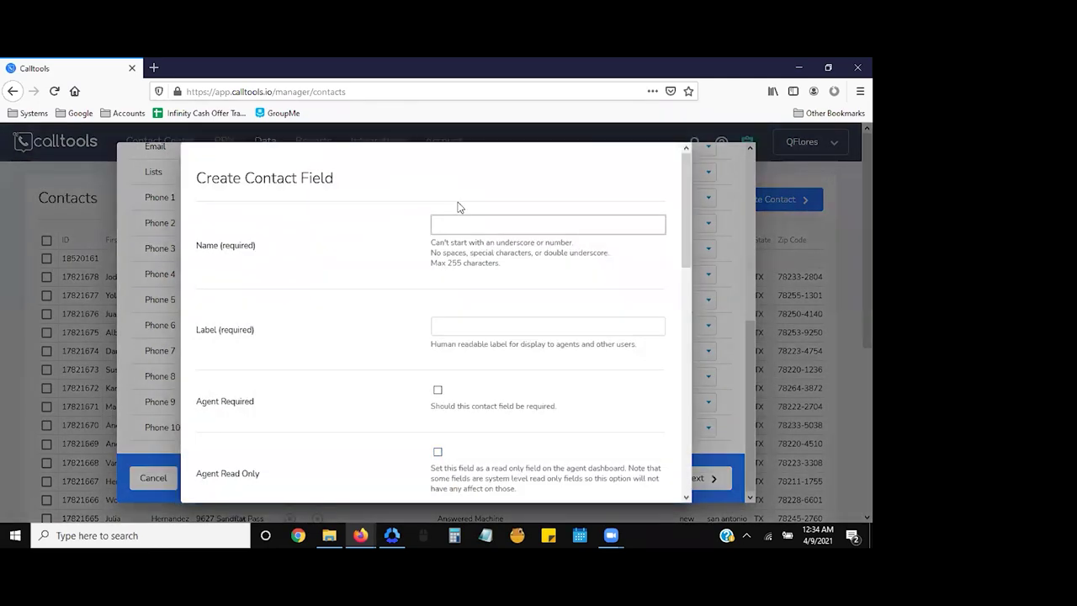
pyautogui.write('Phonenumber16')
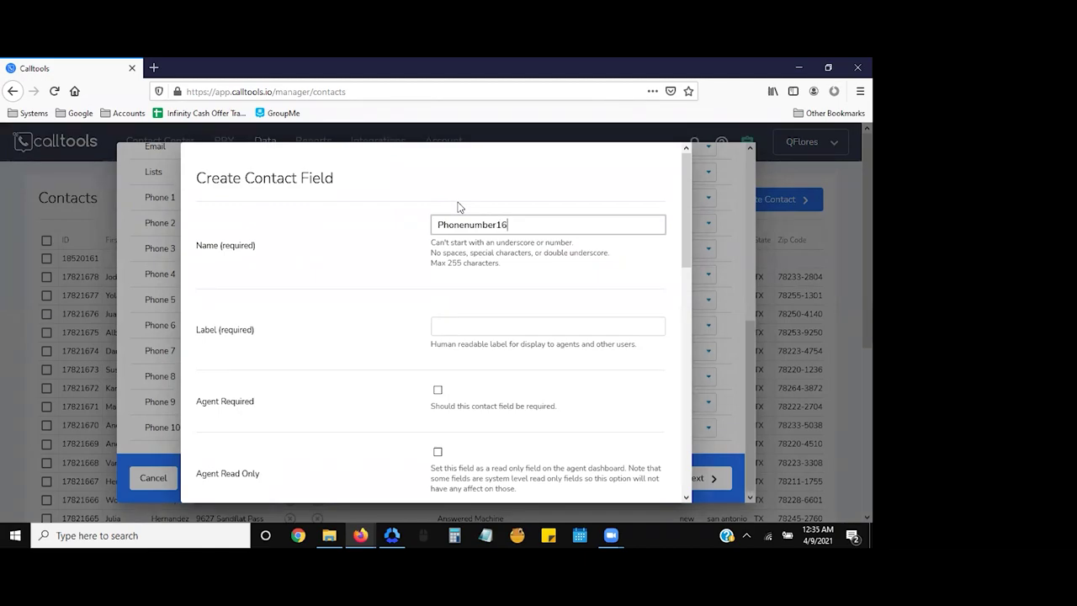
pyautogui.moveTo(530, 227); pyautogui.dragTo(399, 228)
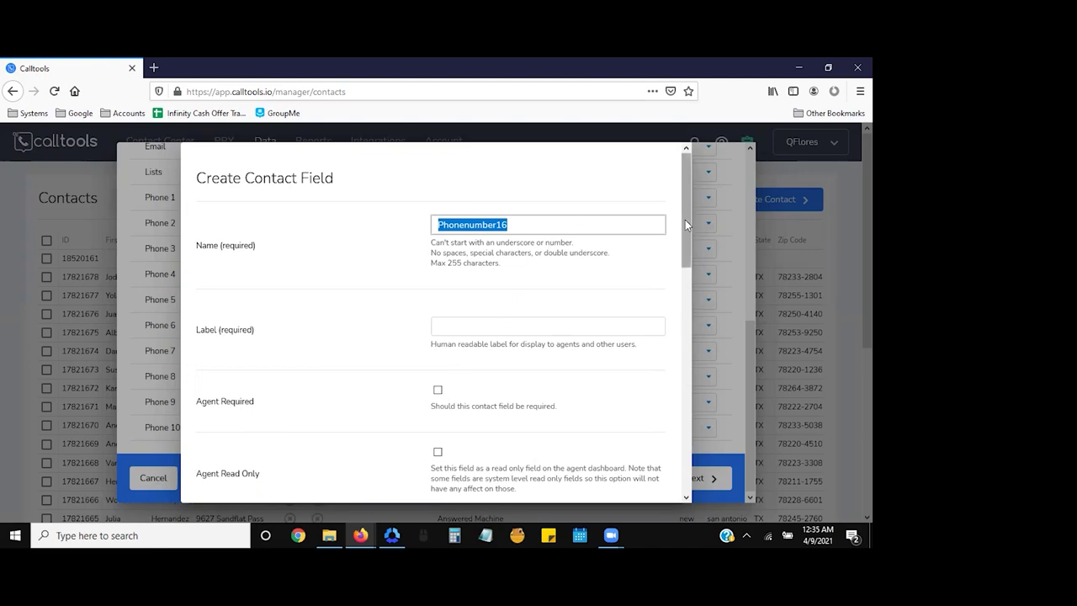
pyautogui.moveTo(685, 220); pyautogui.dragTo(283, 416)
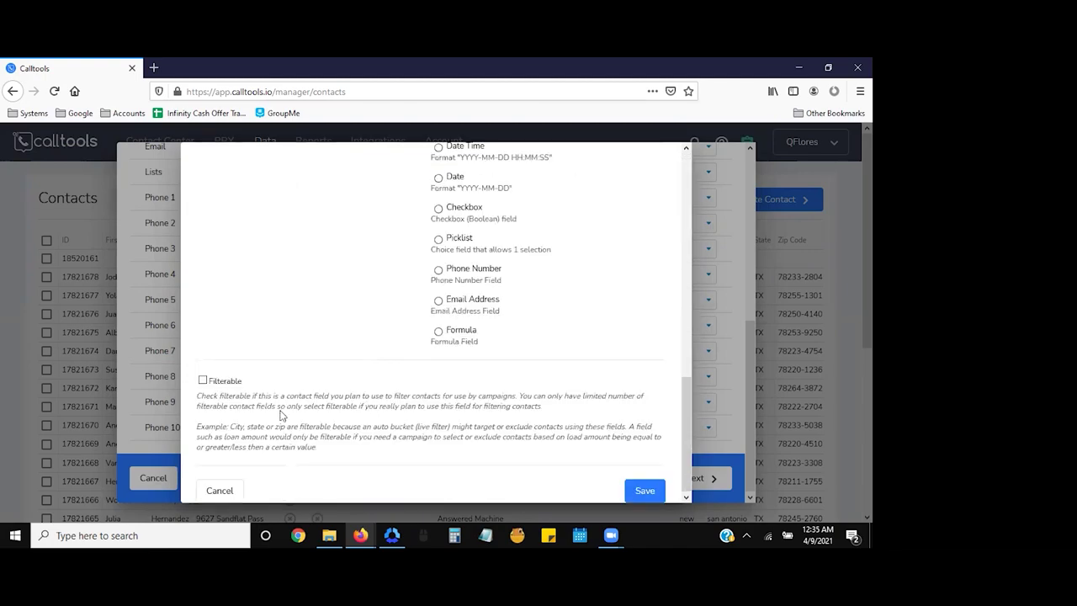
pyautogui.click(218, 491)
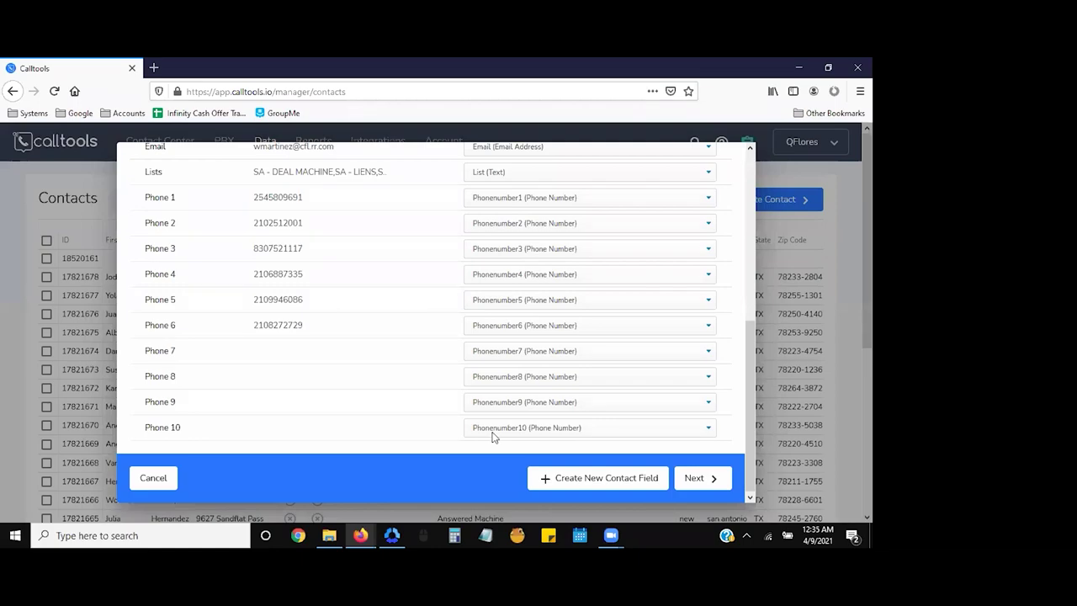
pyautogui.click(494, 437)
pyautogui.scroll(-5, 547, 328)
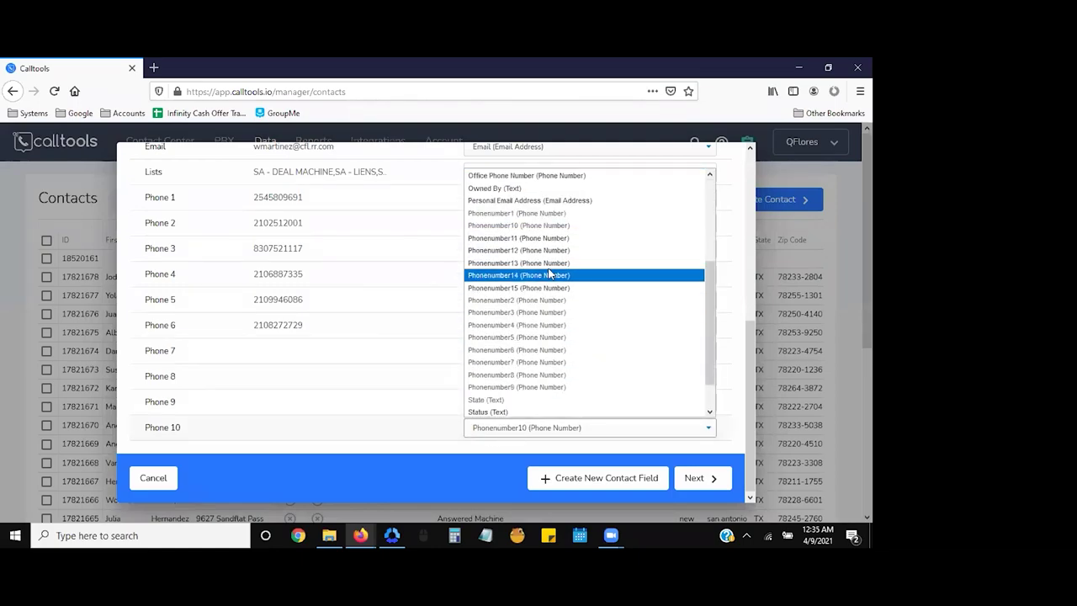
pyautogui.press('End')
pyautogui.press('Return')
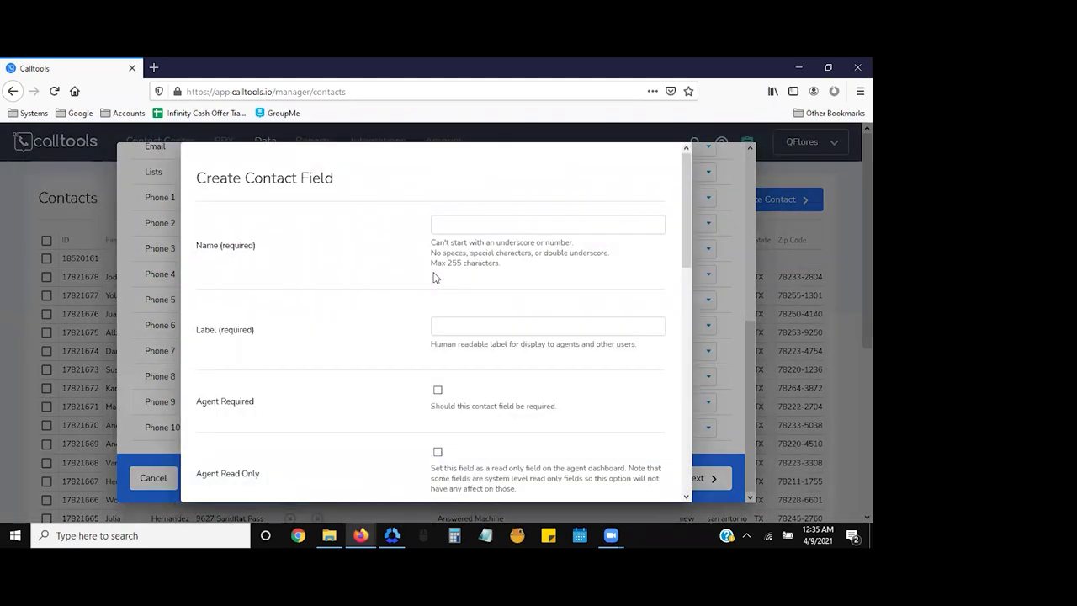
# - Enter Phonenumber16 as both the name and the label of the new contact field
pyautogui.write('Phone')
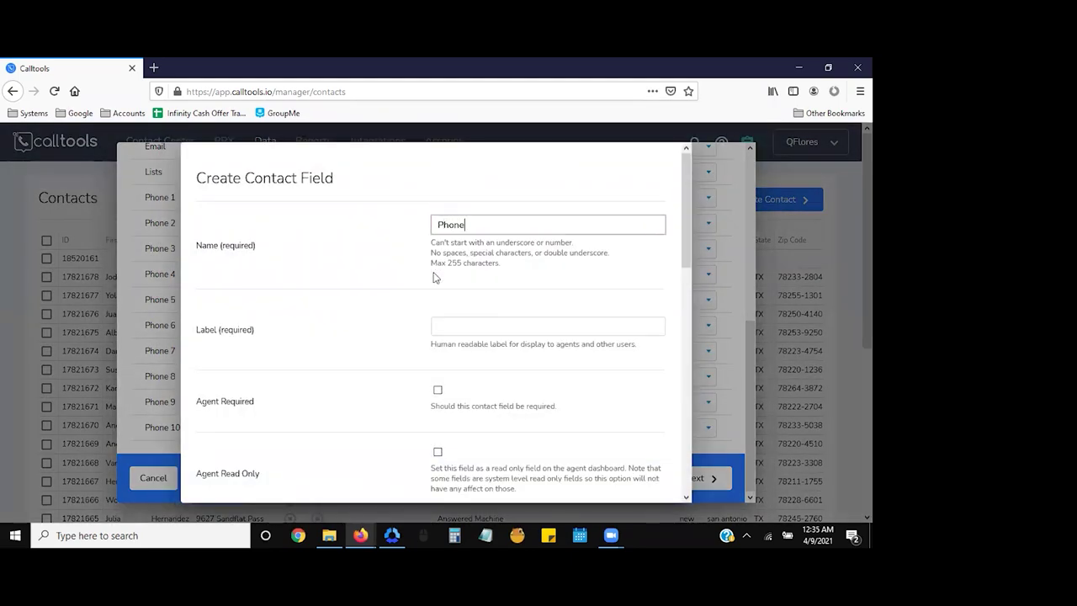
pyautogui.press('BackSpace')
pyautogui.write('number16')
pyautogui.click(461, 225)
pyautogui.write('e')
pyautogui.moveTo(534, 221); pyautogui.dragTo(380, 232)
pyautogui.hotkey('ctrl', 'c')
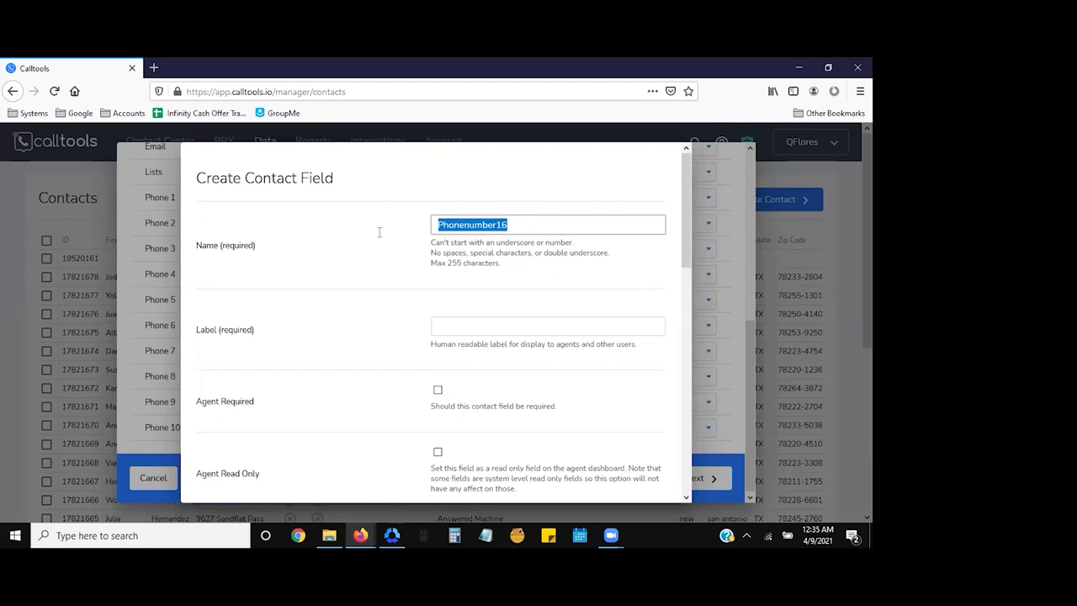
pyautogui.click(473, 324)
pyautogui.hotkey('ctrl', 'v')
# - Set the new contact field's data type to Phone Number and save the field
pyautogui.scroll(-5, 337, 301)
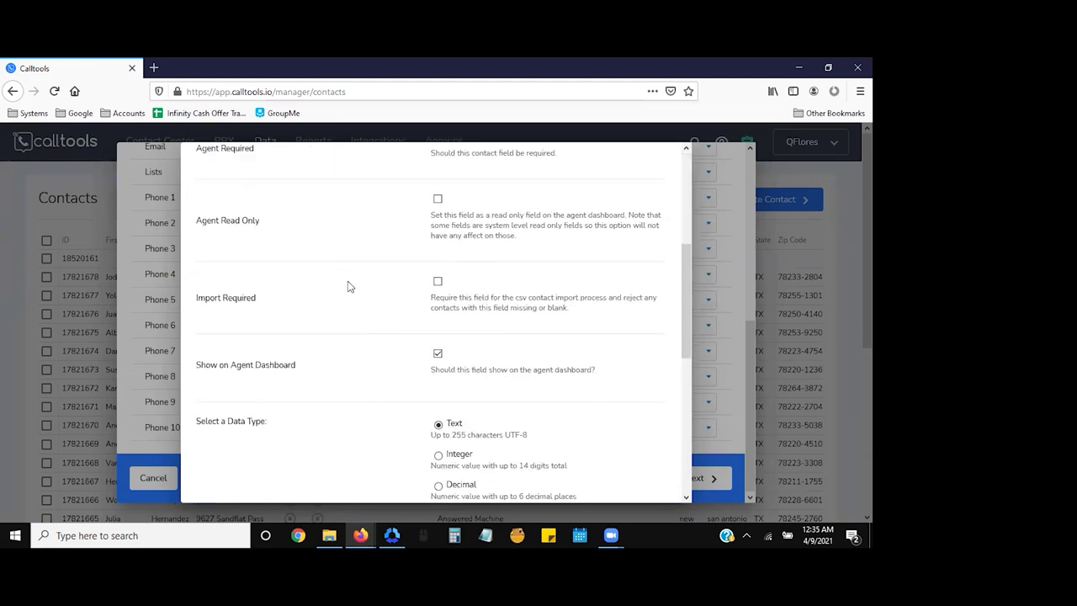
pyautogui.scroll(-1, 350, 287)
pyautogui.scroll(1, 349, 297)
pyautogui.scroll(-1, 349, 296)
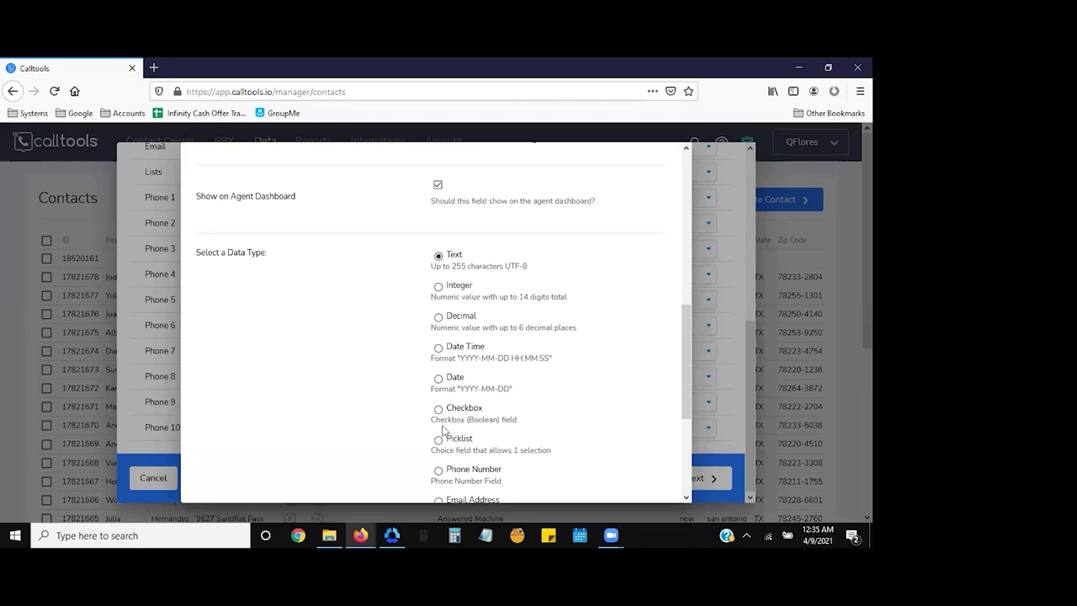
pyautogui.scroll(-1, 443, 431)
pyautogui.click(438, 387)
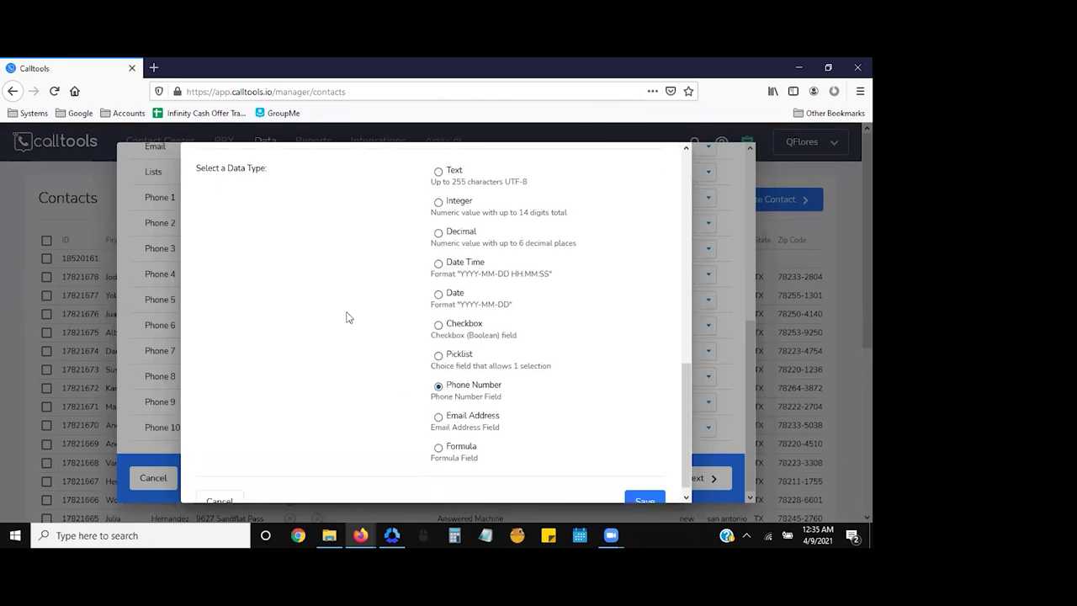
pyautogui.click(645, 497)
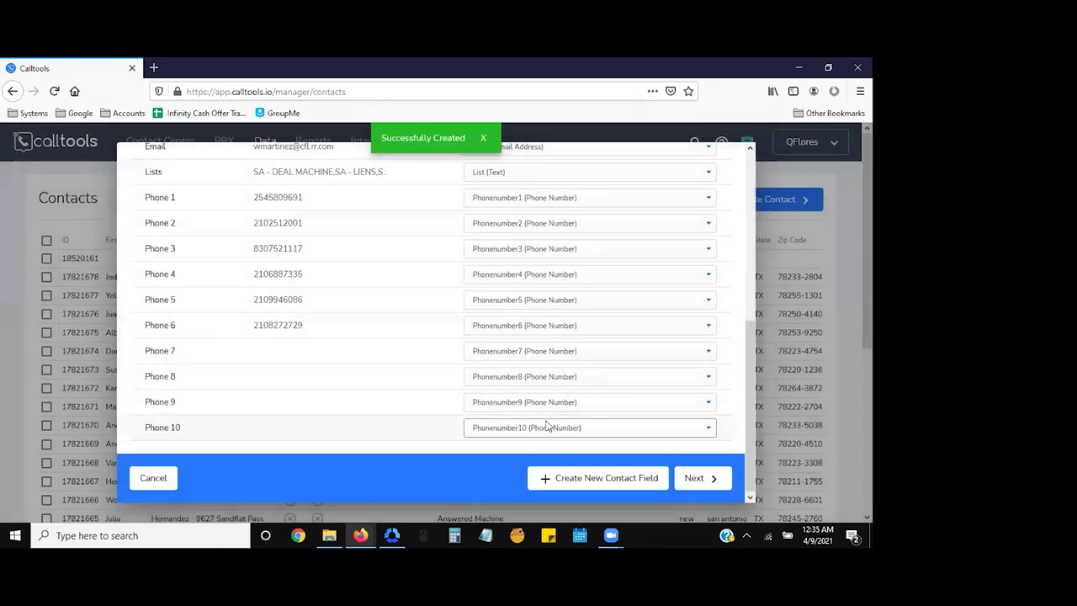
# - Look for the new Phonenumber16 field among the Phone 9 mapping options and review the import's column mappings
pyautogui.click(545, 411)
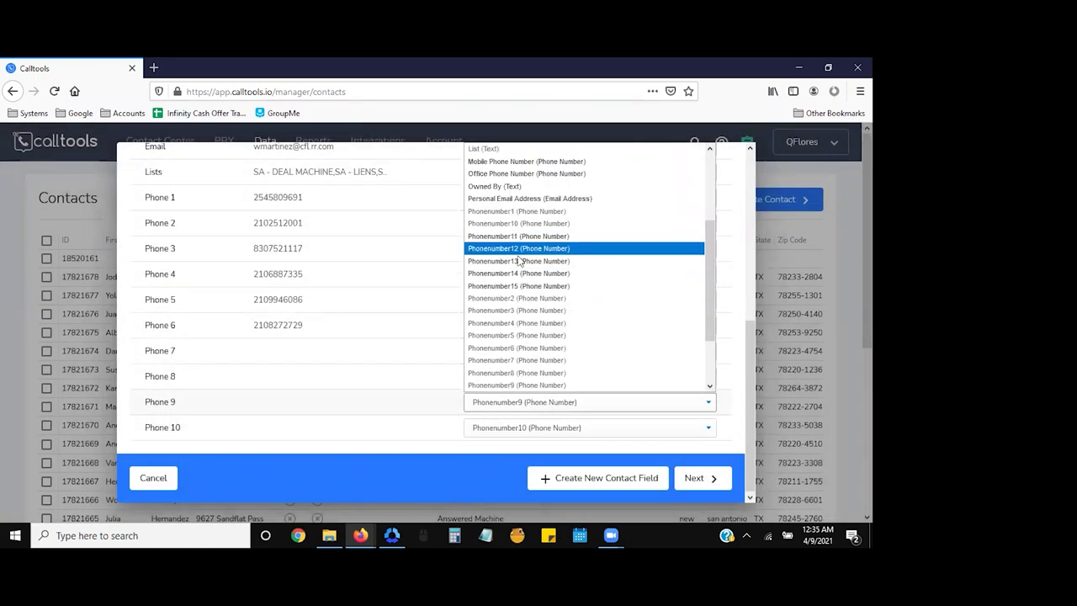
pyautogui.scroll(-1, 530, 268)
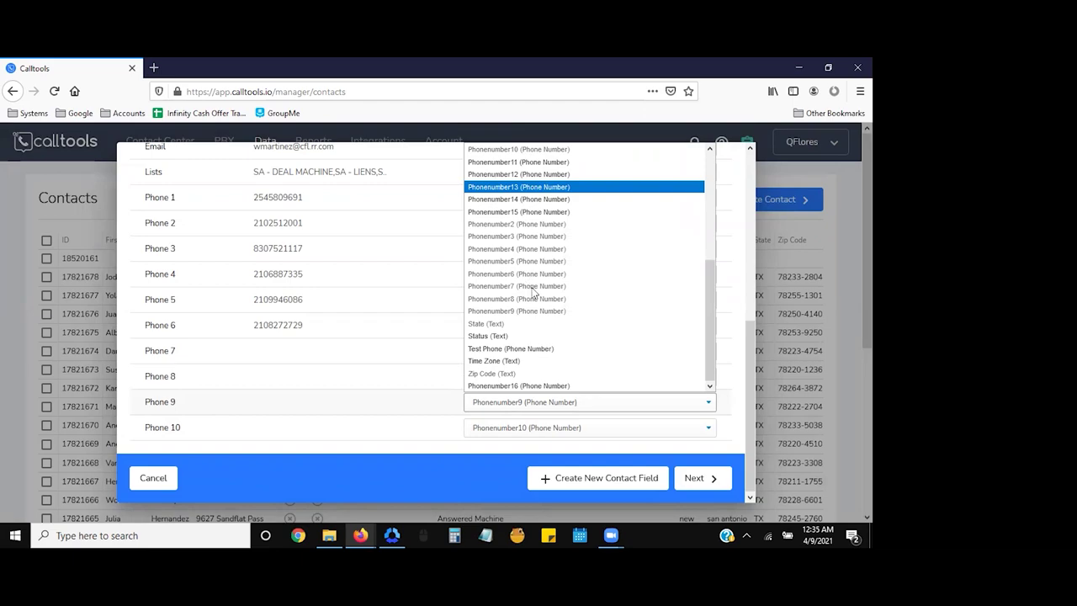
pyautogui.scroll(-1, 505, 362)
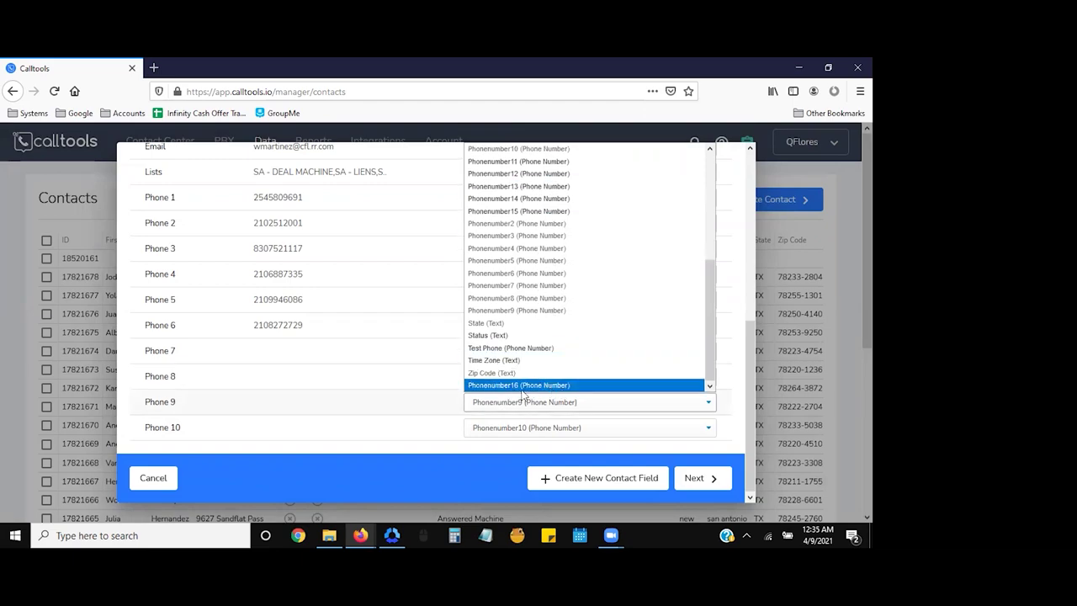
pyautogui.scroll(1, 517, 348)
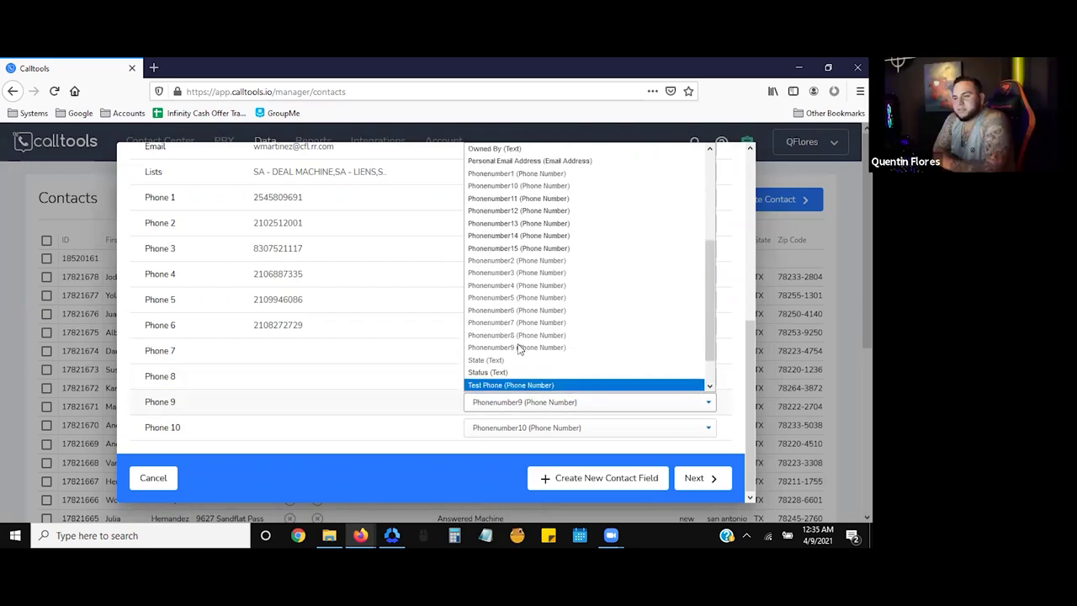
pyautogui.scroll(-1, 566, 366)
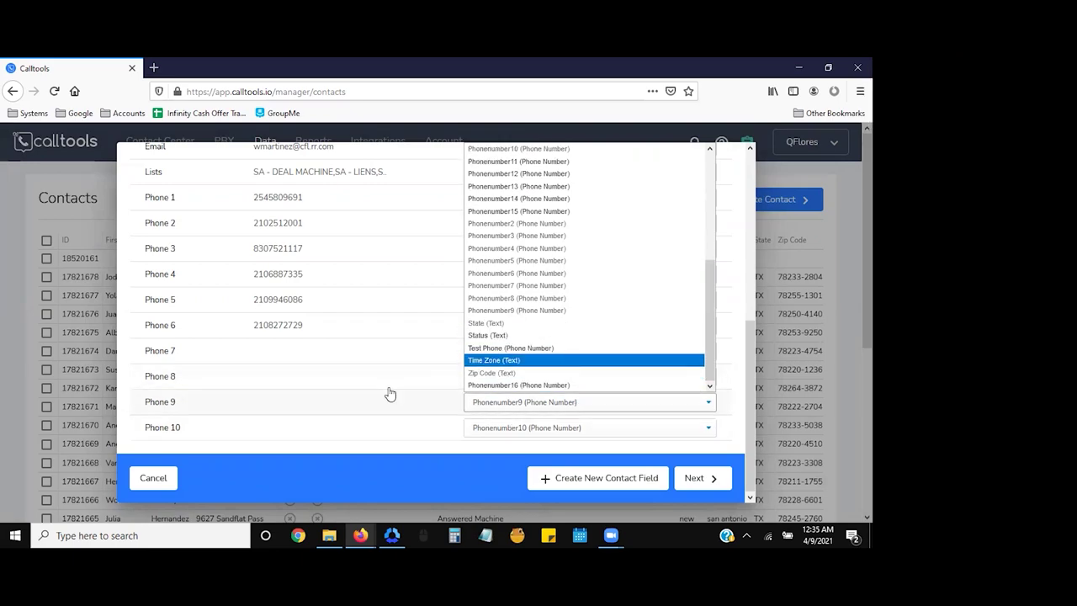
pyautogui.press('Down')
pyautogui.press('Down')
pyautogui.press('Return')
pyautogui.scroll(5, 393, 392)
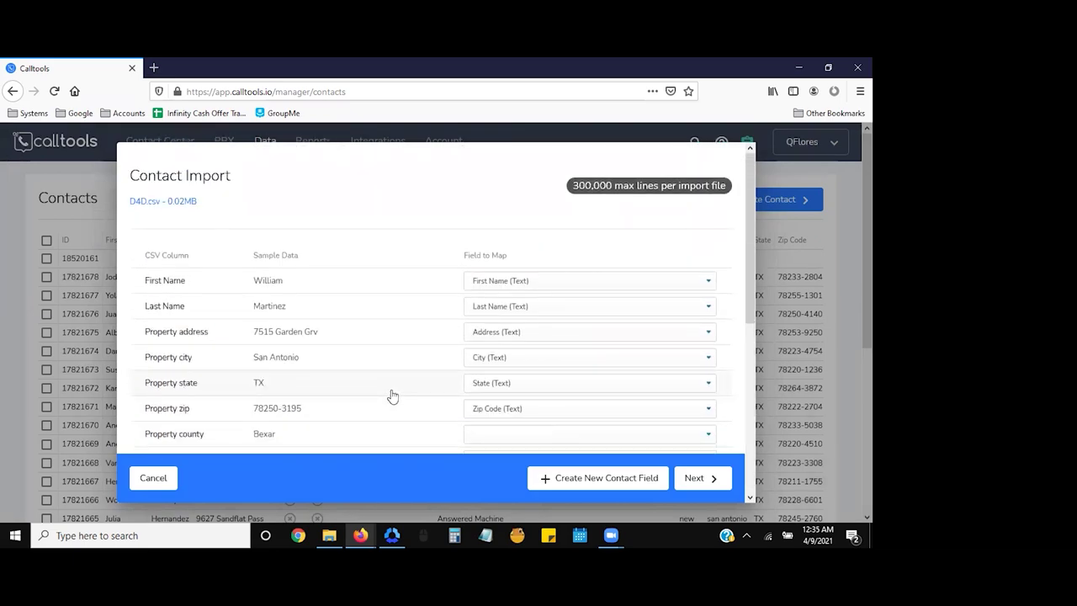
pyautogui.scroll(-3, 336, 312)
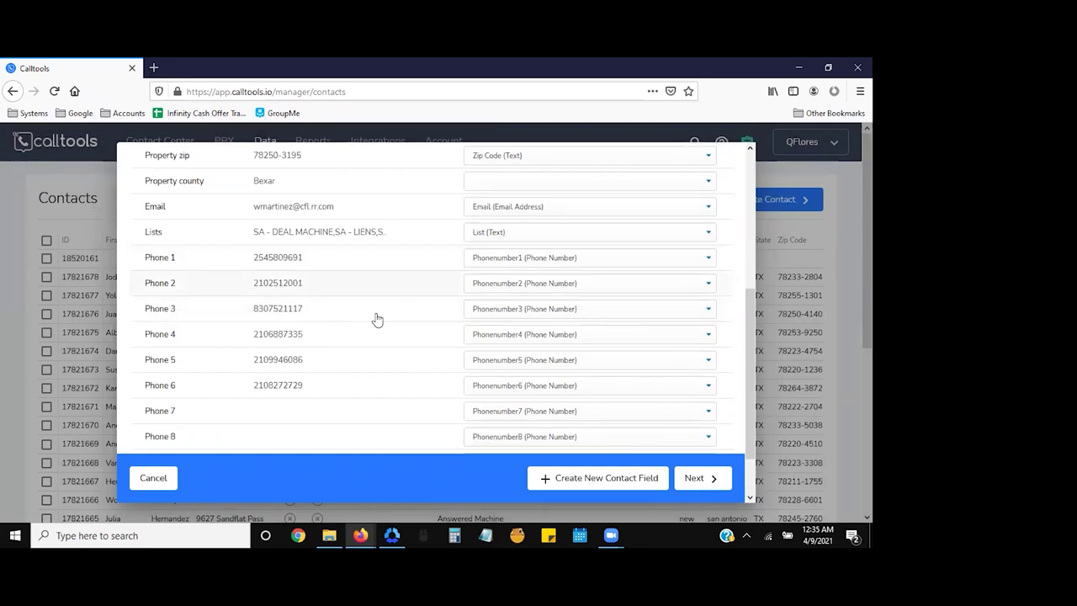
pyautogui.scroll(-1, 337, 311)
pyautogui.scroll(5, 335, 318)
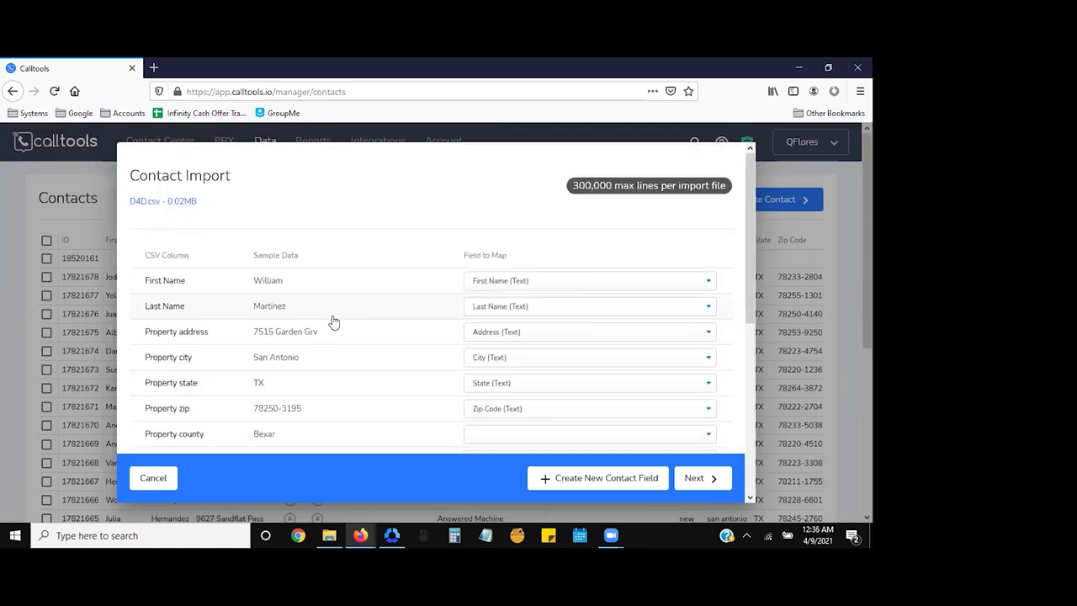
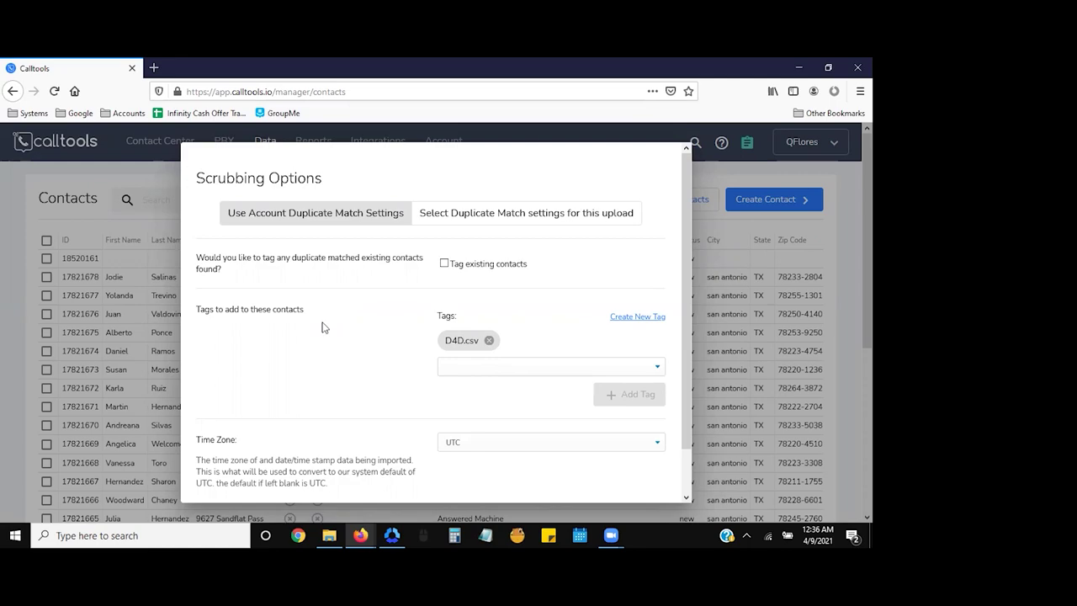
# - Remove the D4D.csv tag from the import and create a new tag named SAD4DApril2021 for these contacts
pyautogui.scroll(-1, 322, 327)
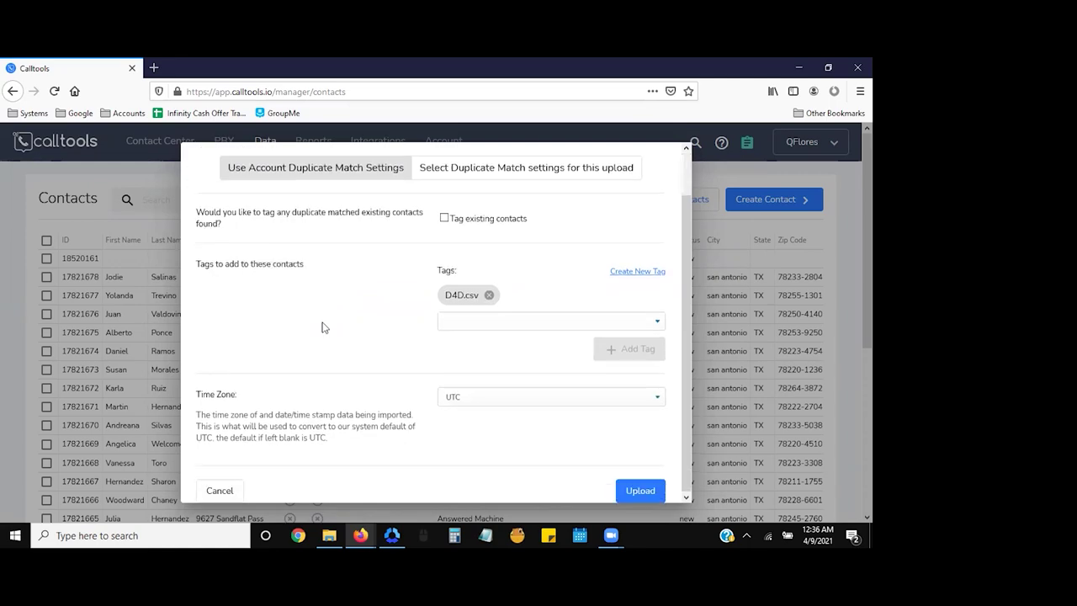
pyautogui.click(489, 296)
pyautogui.click(635, 298)
pyautogui.write('SAD')
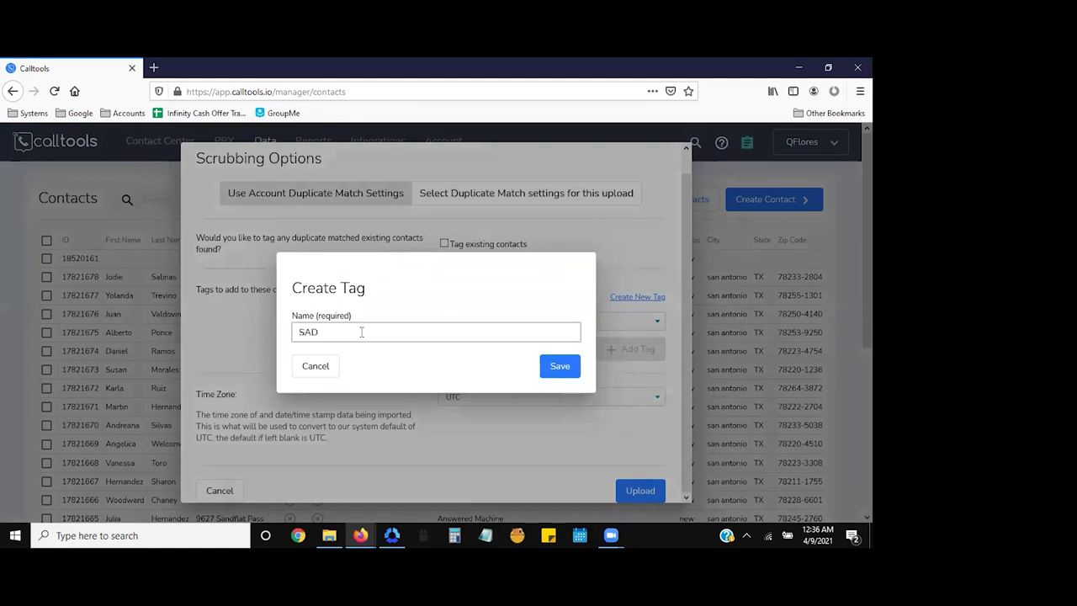
pyautogui.write('4DApril2')
pyautogui.write('021')
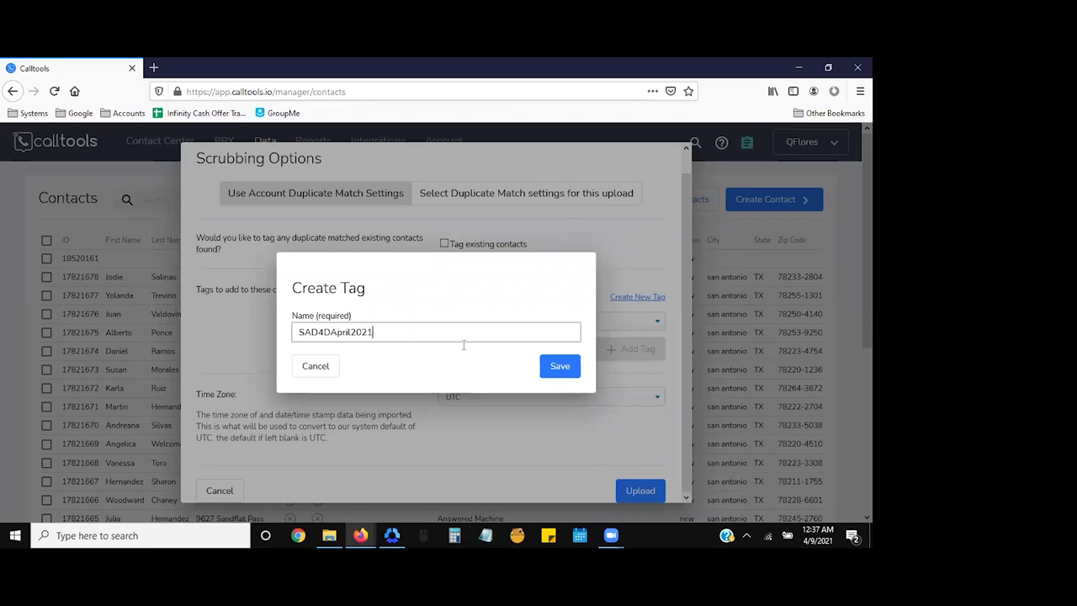
pyautogui.click(568, 383)
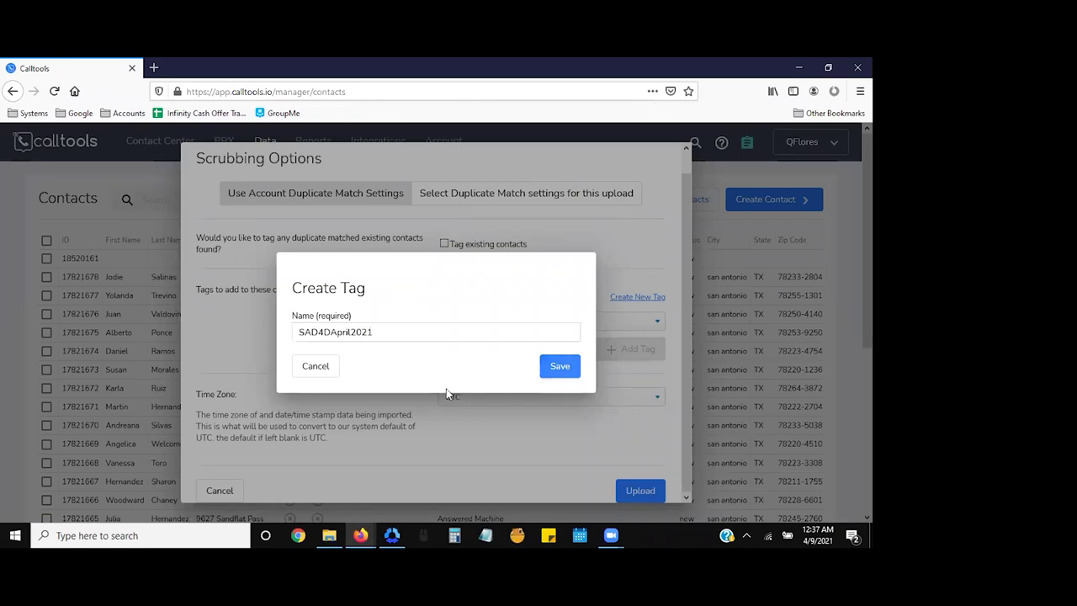
pyautogui.click(562, 370)
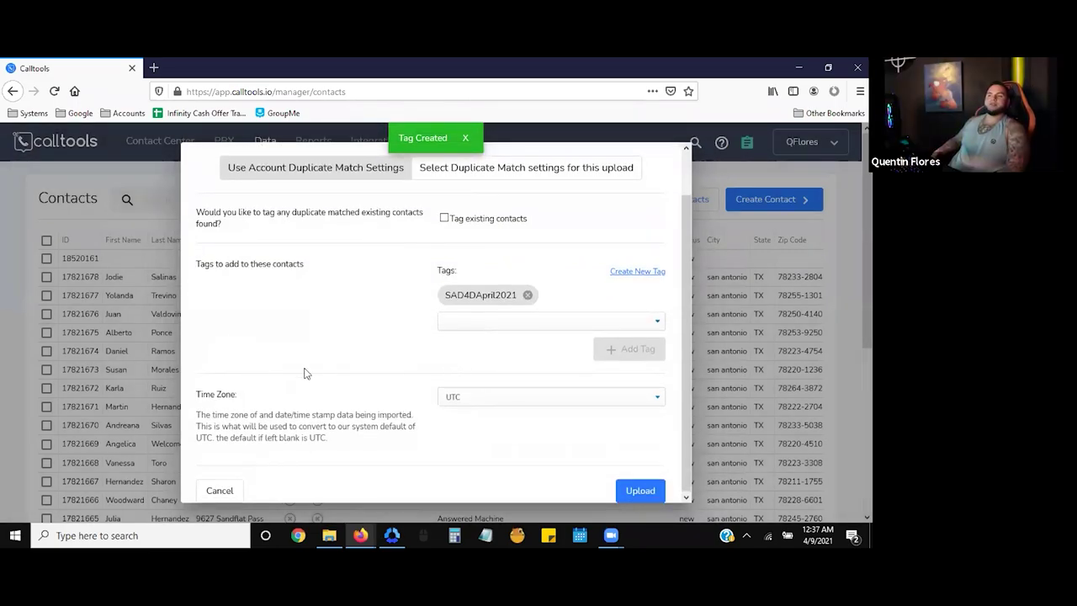
# - Set the import's time zone to US/Central
pyautogui.scroll(-1, 316, 364)
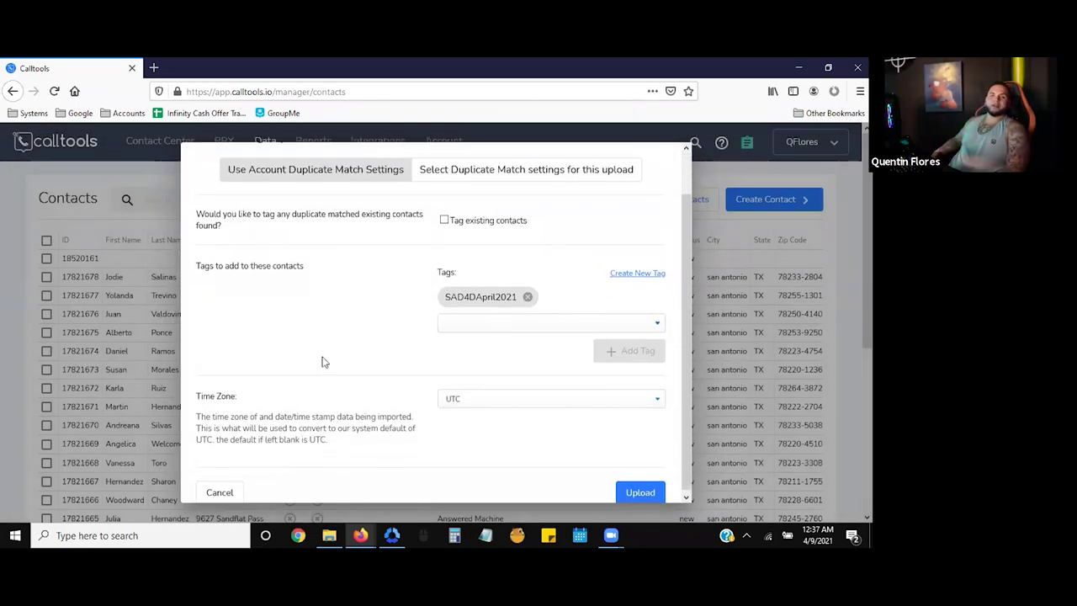
pyautogui.click(465, 400)
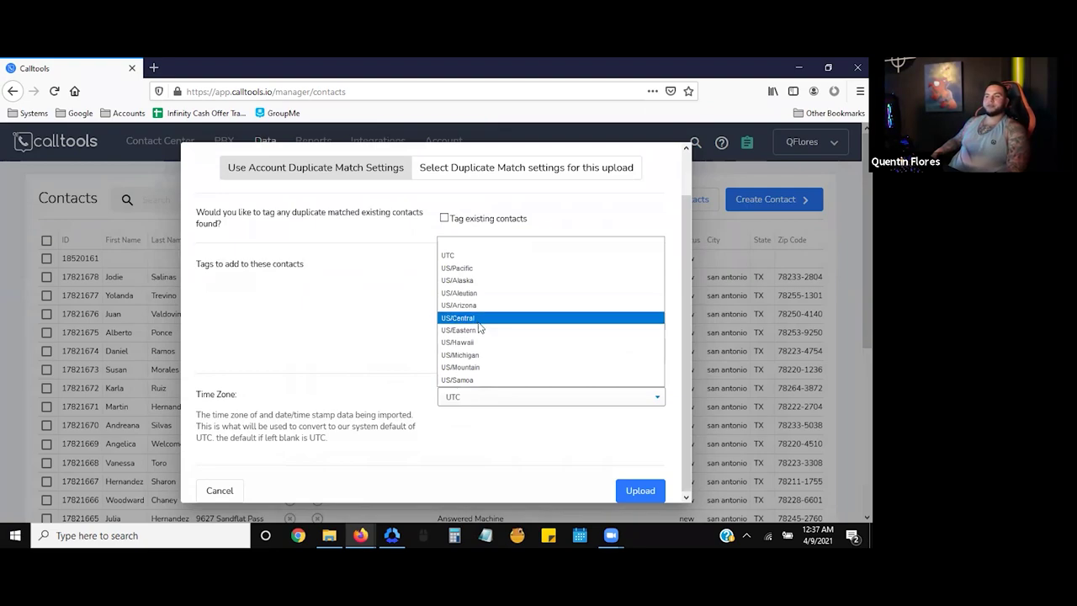
pyautogui.click(478, 320)
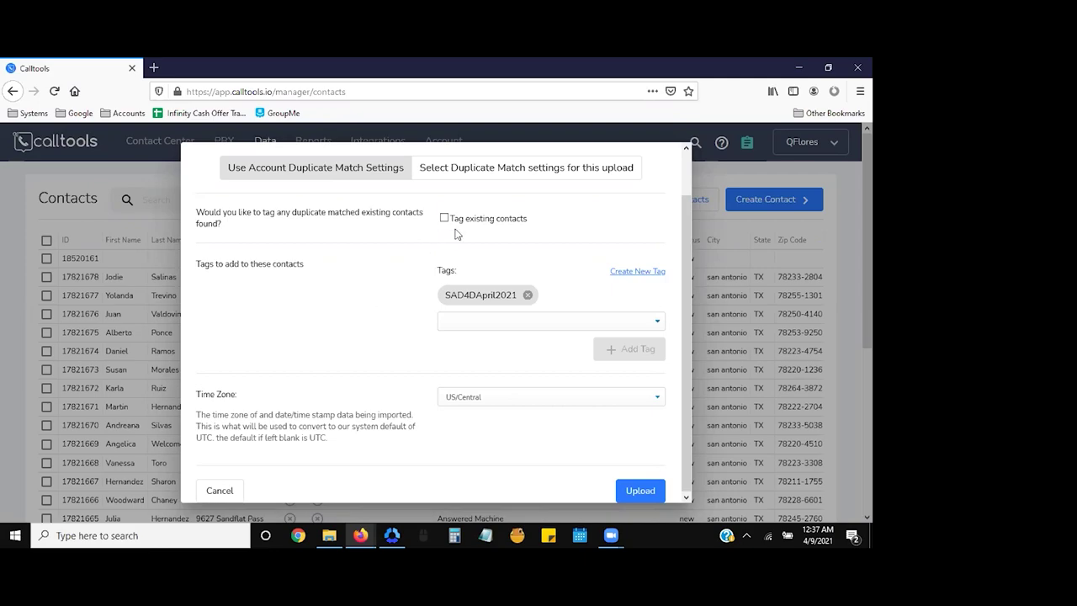
# - Use duplicate match settings specific to this upload and enable matching by email address fields
pyautogui.click(494, 174)
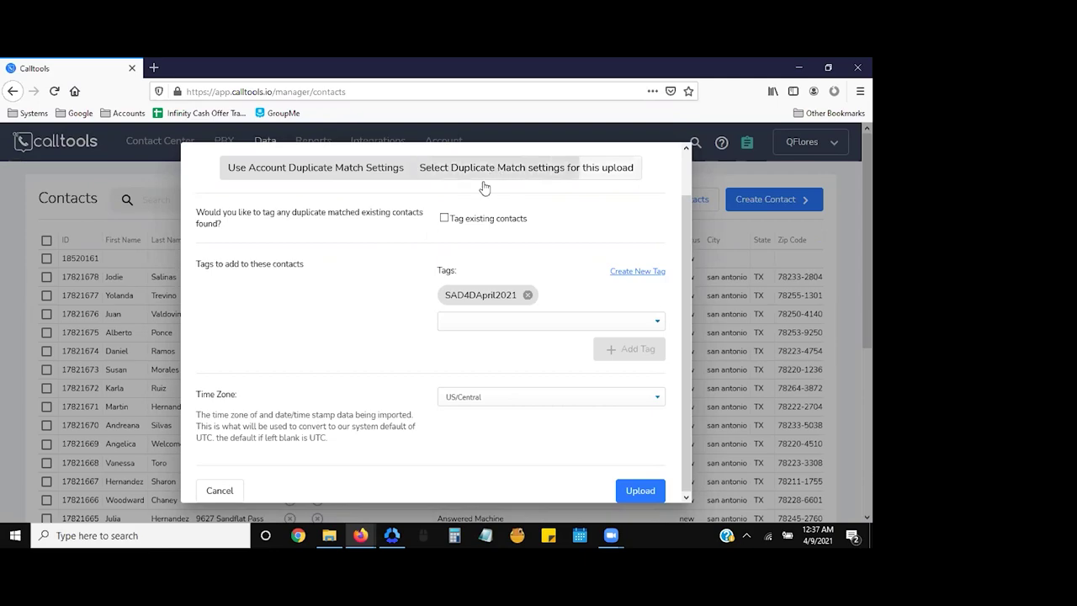
pyautogui.scroll(-3, 370, 282)
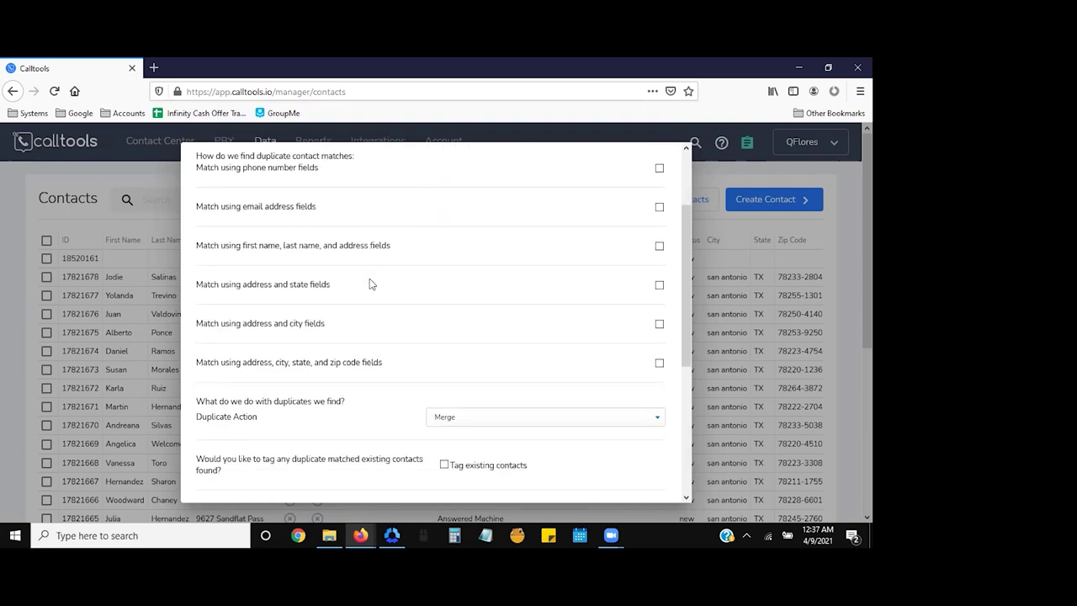
pyautogui.scroll(3, 374, 285)
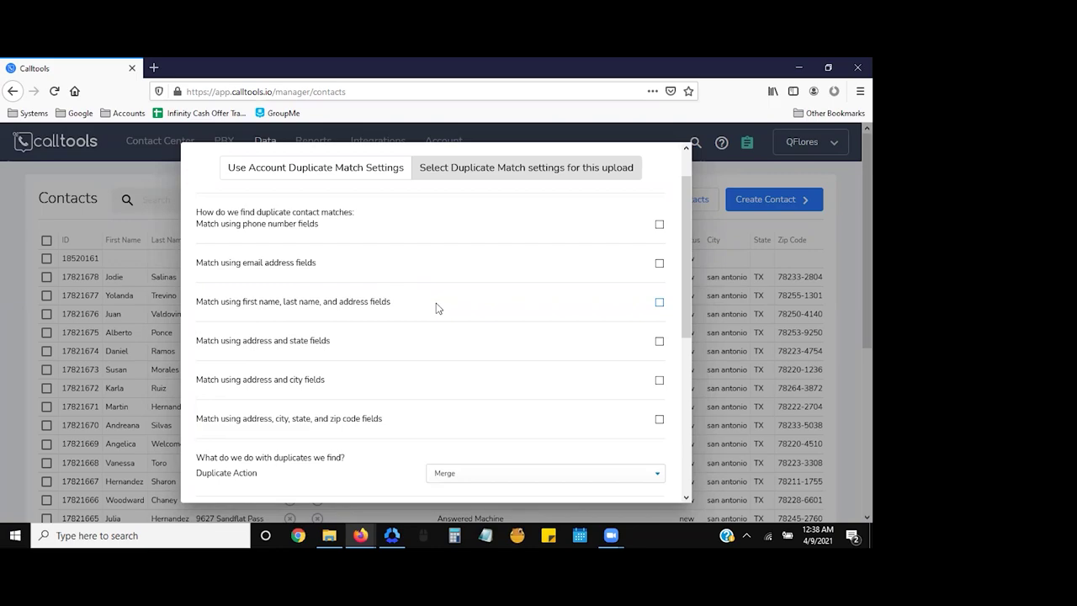
pyautogui.click(659, 263)
pyautogui.scroll(-3, 540, 303)
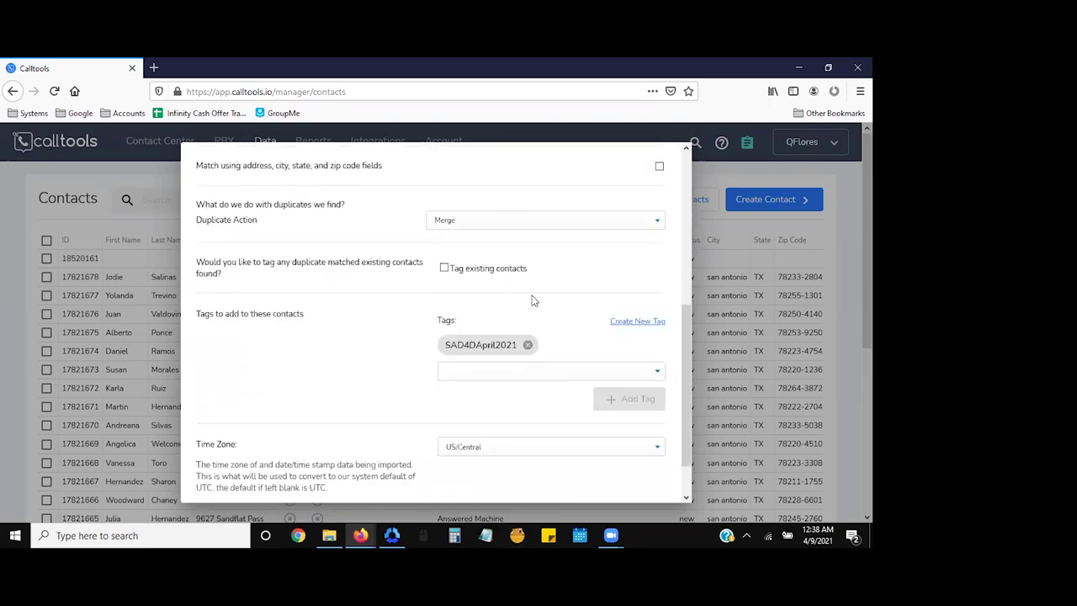
pyautogui.scroll(1, 472, 298)
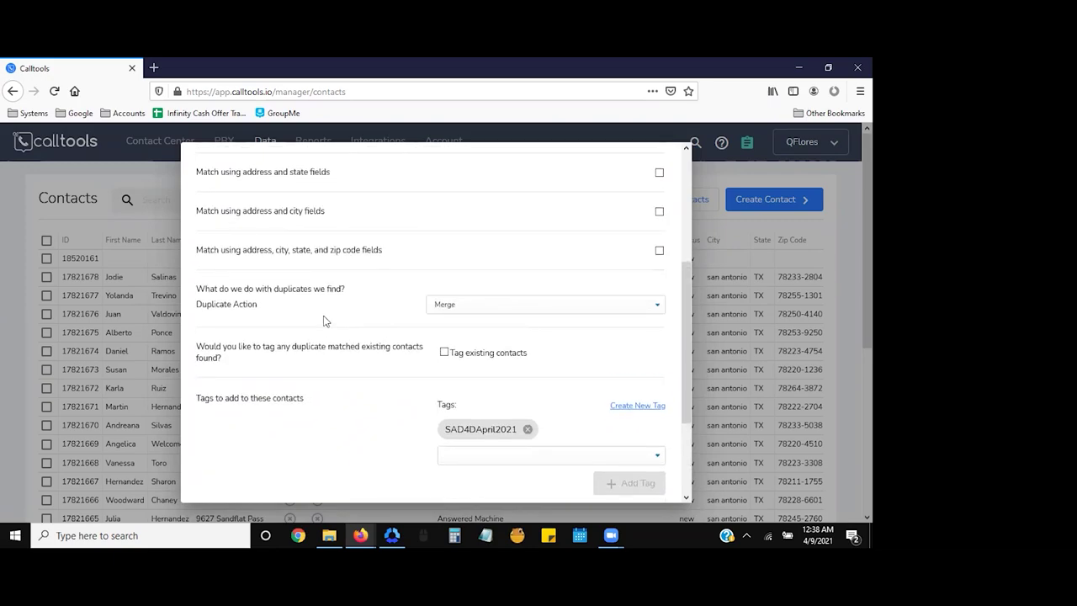
# - Review the Duplicate Action choices for the import and keep Merge
pyautogui.moveTo(259, 308); pyautogui.dragTo(209, 313)
pyautogui.click(223, 294)
pyautogui.click(512, 305)
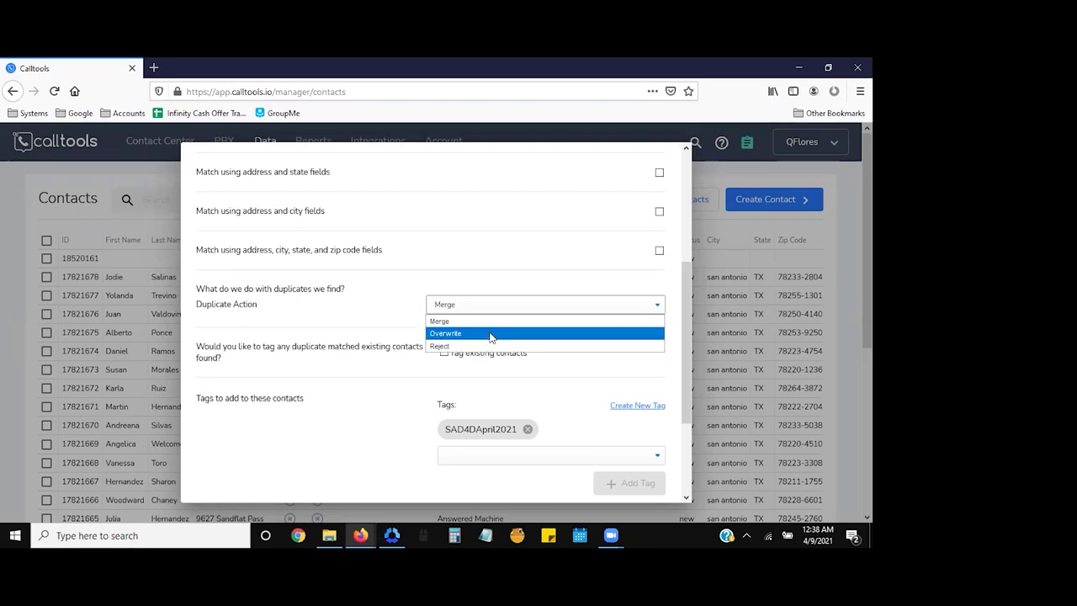
pyautogui.click(364, 324)
pyautogui.scroll(-3, 370, 316)
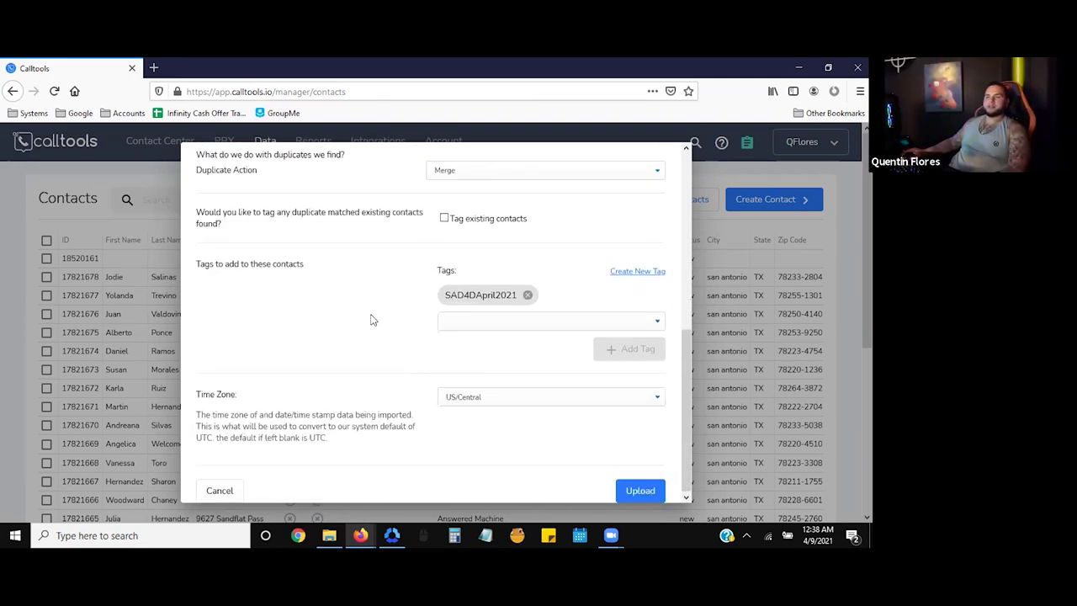
# - Recheck the scrubbing options, tag and time zone, and upload the D4D.csv contacts
pyautogui.scroll(5, 365, 291)
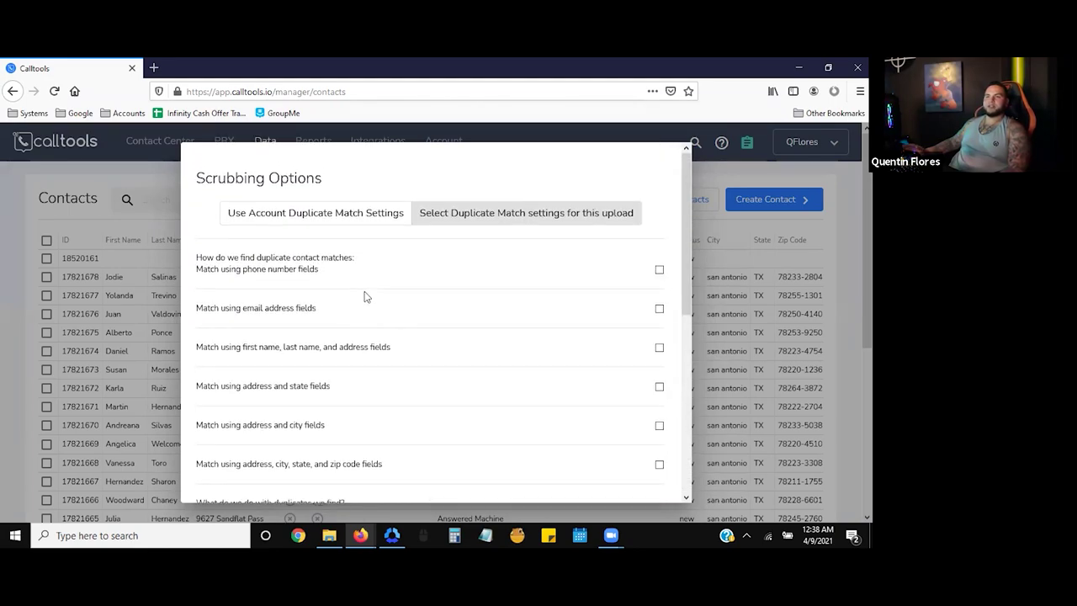
pyautogui.scroll(-5, 365, 297)
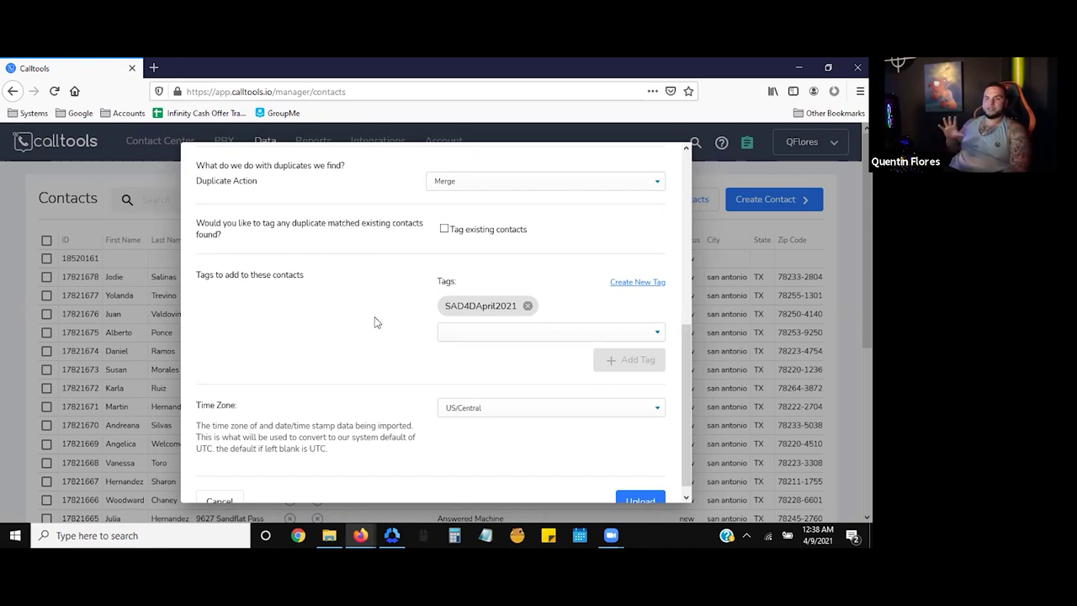
pyautogui.scroll(-1, 377, 323)
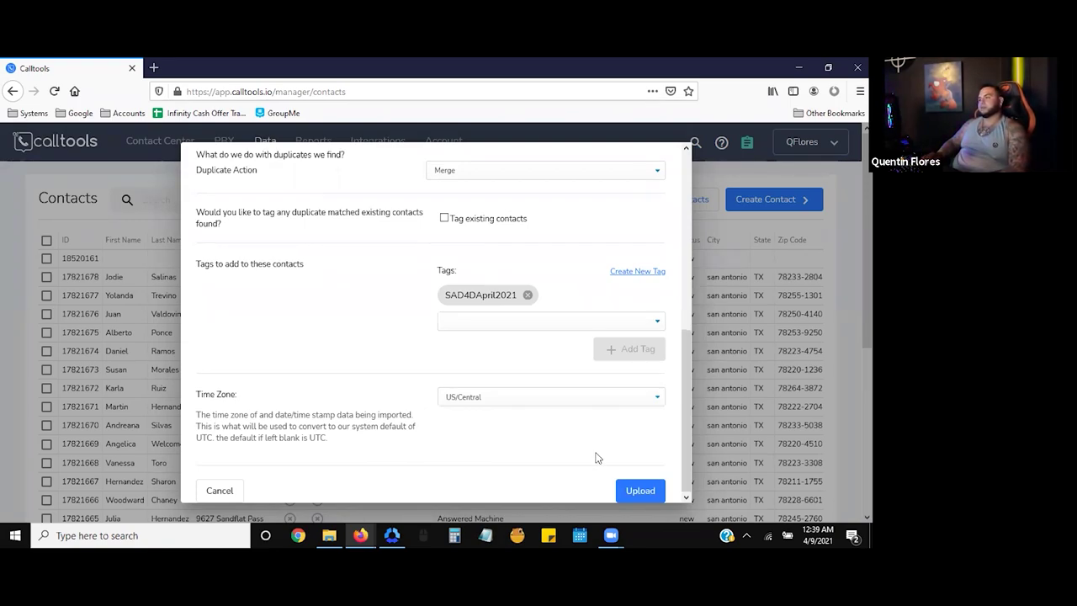
pyautogui.click(641, 492)
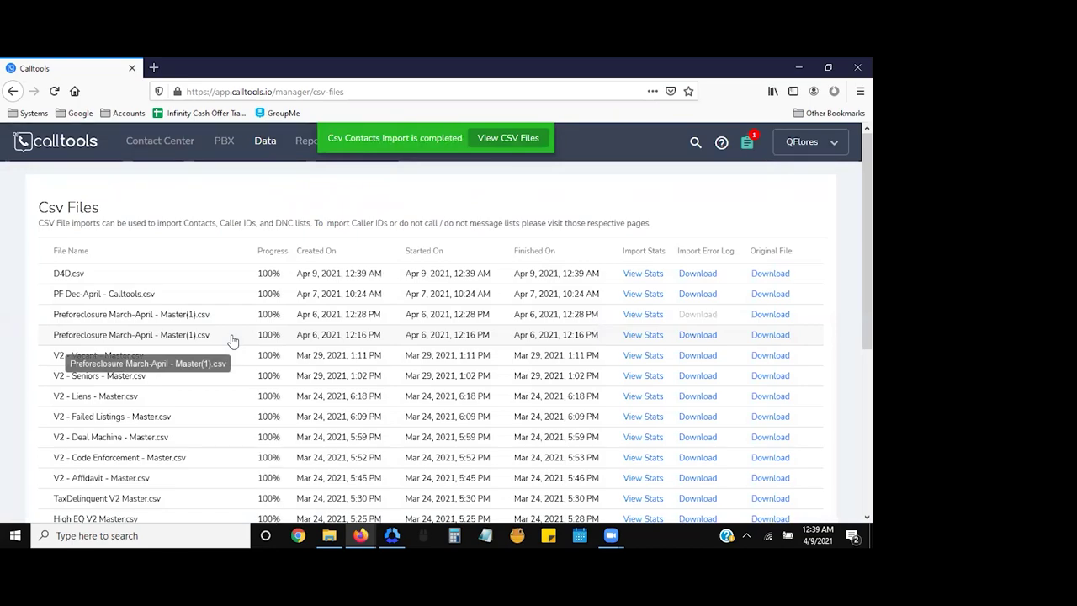
# - Open the import stats for D4D.csv and examine the new contacts and row count figures
pyautogui.click(647, 274)
pyautogui.scroll(-5, 404, 287)
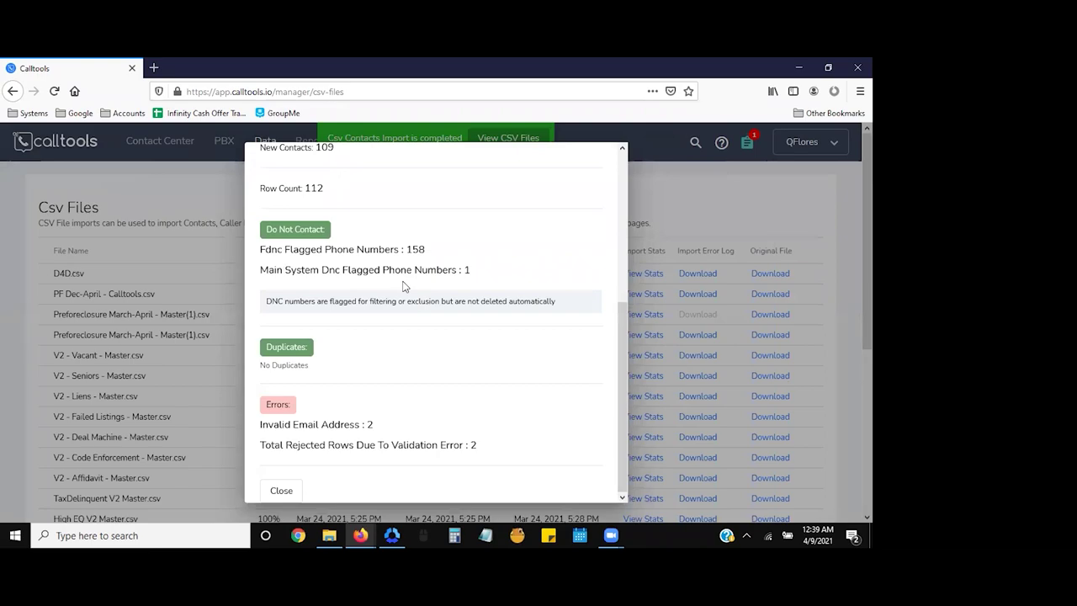
pyautogui.scroll(5, 404, 286)
pyautogui.scroll(-2, 387, 238)
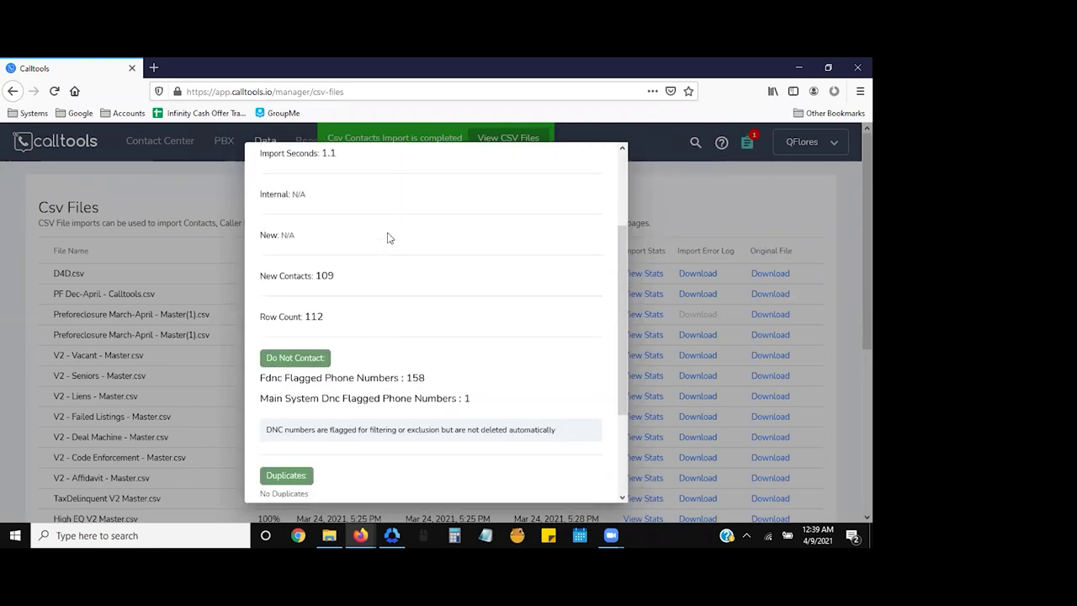
pyautogui.scroll(-1, 387, 238)
pyautogui.moveTo(279, 227); pyautogui.dragTo(294, 281)
pyautogui.click(414, 274)
pyautogui.scroll(-2, 482, 279)
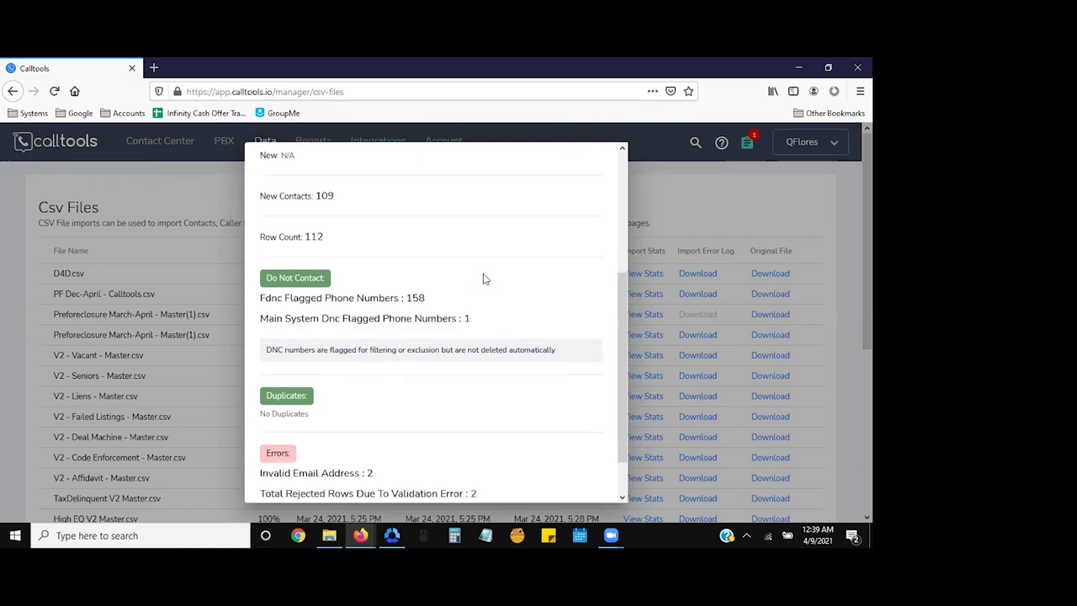
# - Examine the do-not-contact flags and errors in the D4D.csv import stats, and close the stats
pyautogui.moveTo(464, 252); pyautogui.dragTo(266, 255)
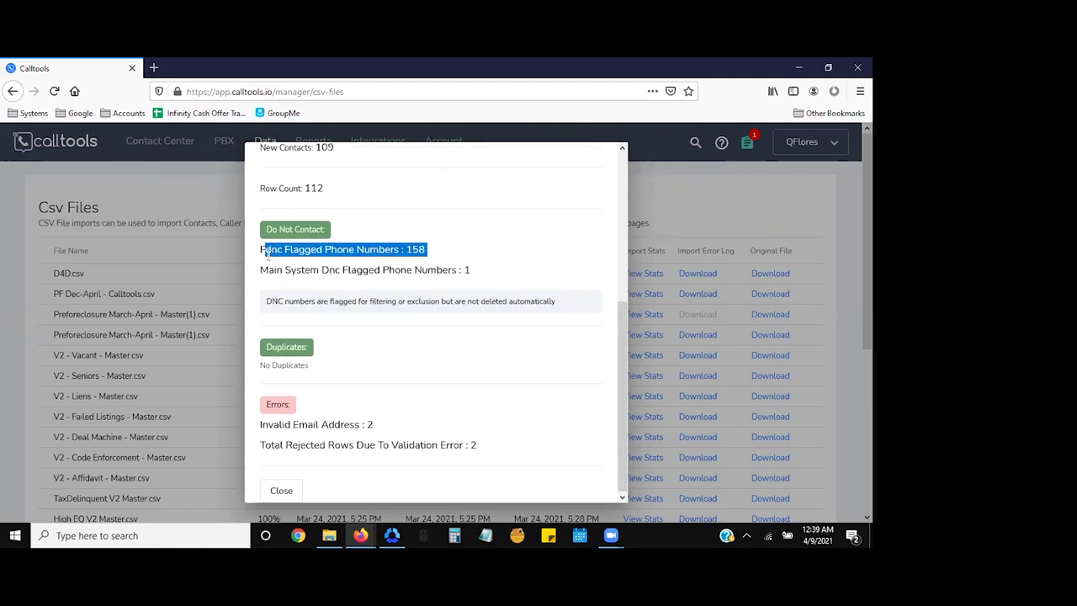
pyautogui.tripleClick(492, 266)
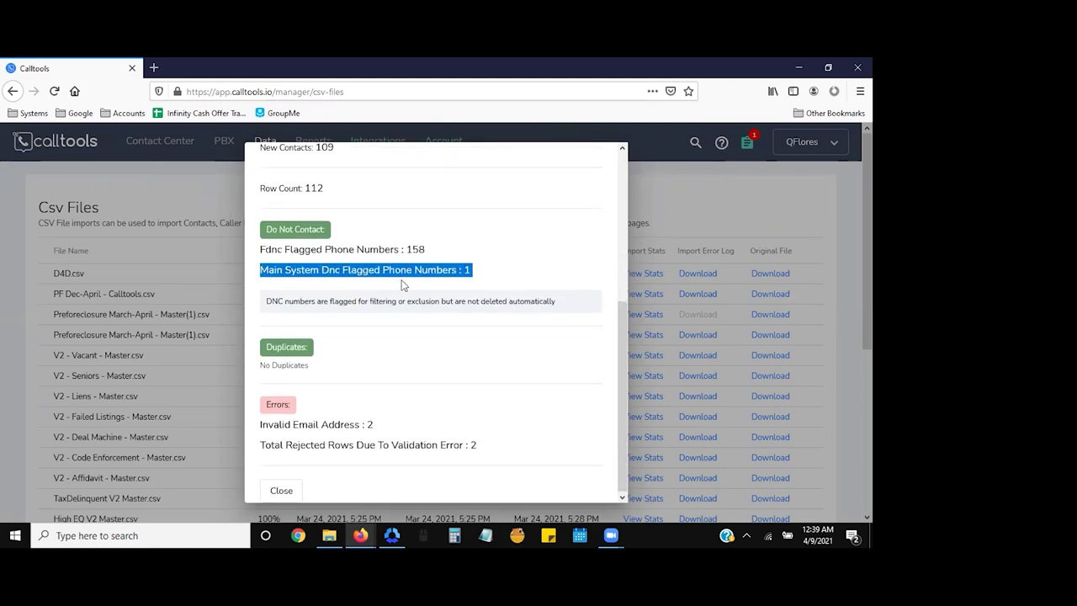
pyautogui.moveTo(260, 424); pyautogui.dragTo(308, 424)
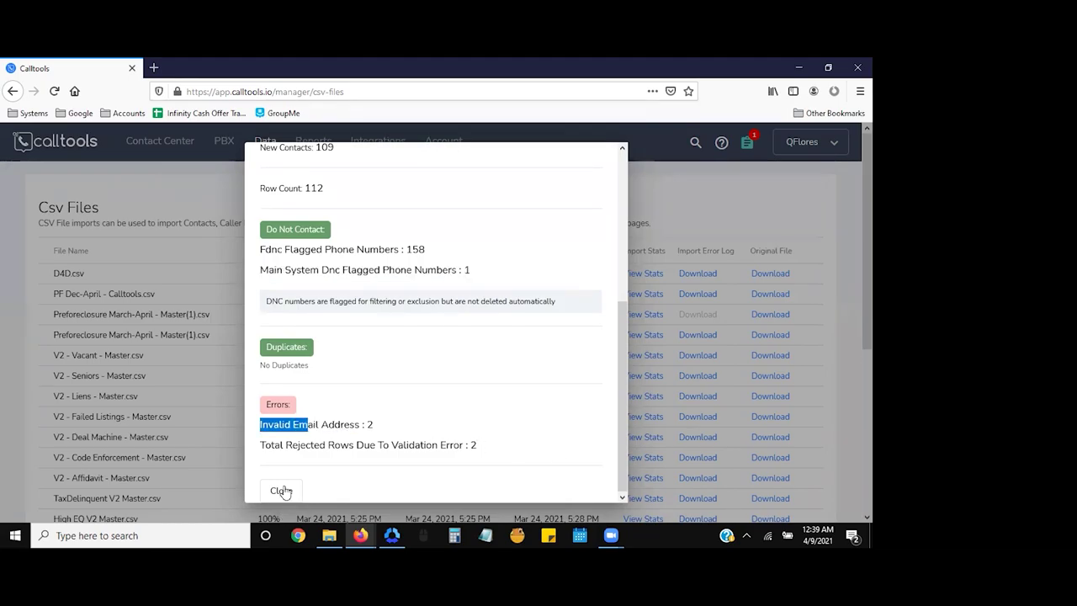
pyautogui.click(664, 296)
pyautogui.click(645, 275)
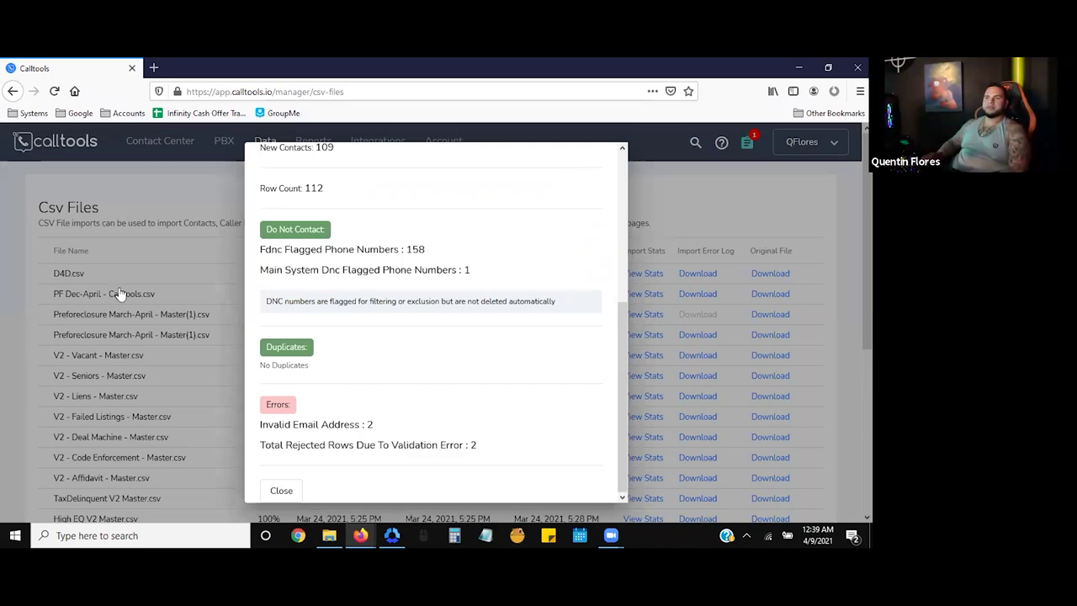
pyautogui.click(118, 293)
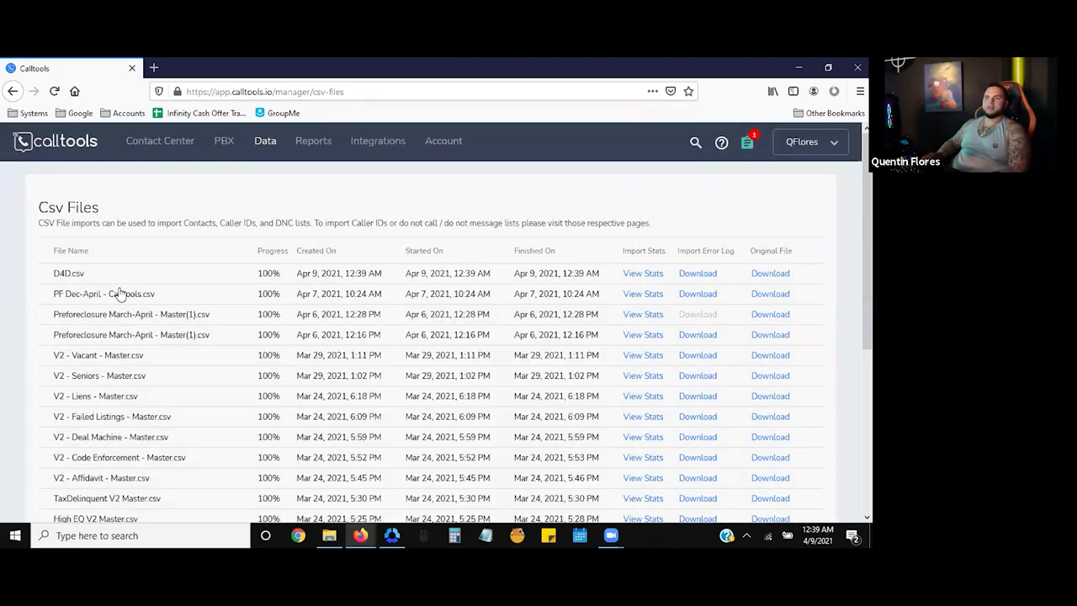
# - Go to the Contacts list to view the newly imported contacts
pyautogui.click(268, 143)
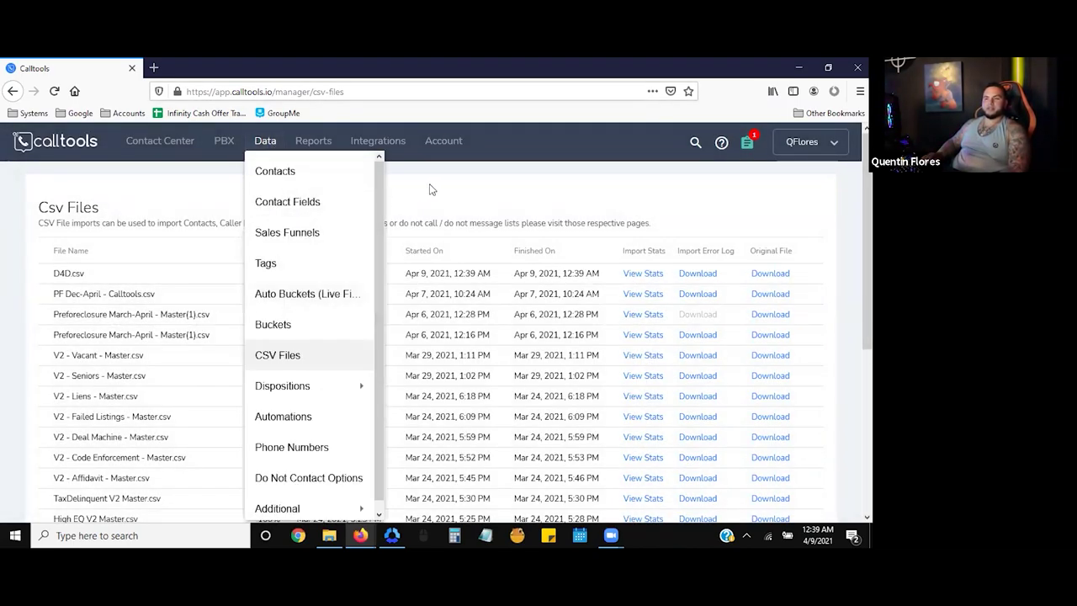
pyautogui.click(225, 192)
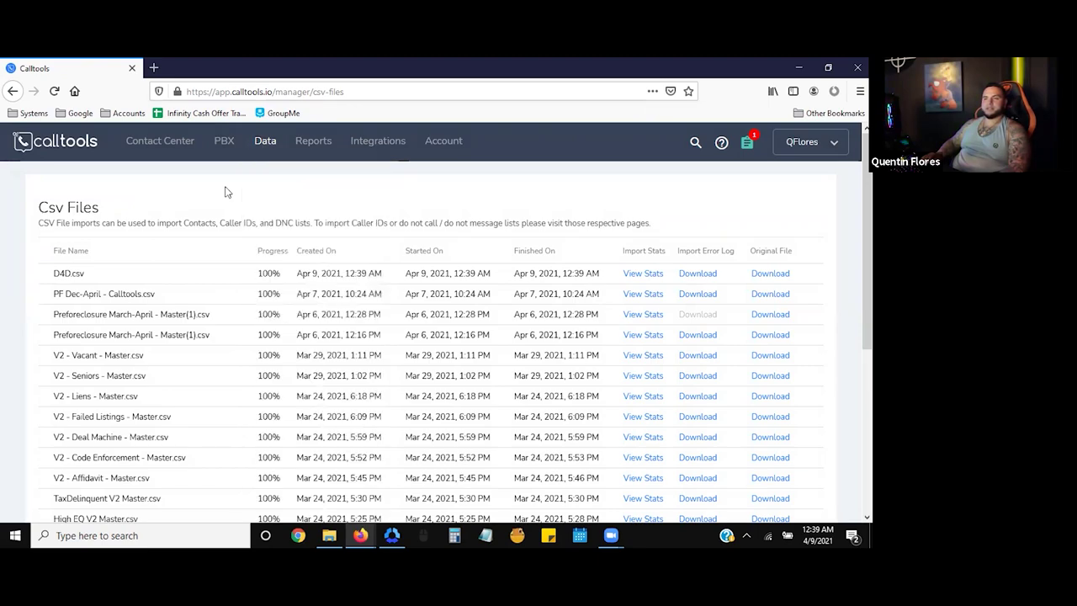
pyautogui.click(270, 148)
pyautogui.click(311, 174)
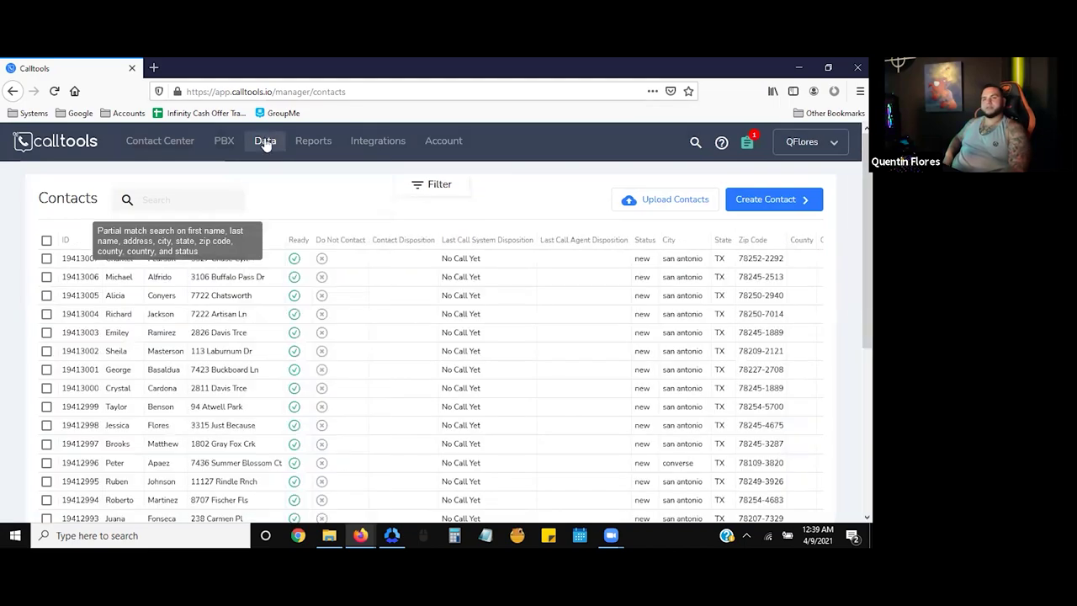
# - Open the Call Dispositions page and review the full list of call dispositions
pyautogui.click(266, 145)
pyautogui.moveTo(317, 389)
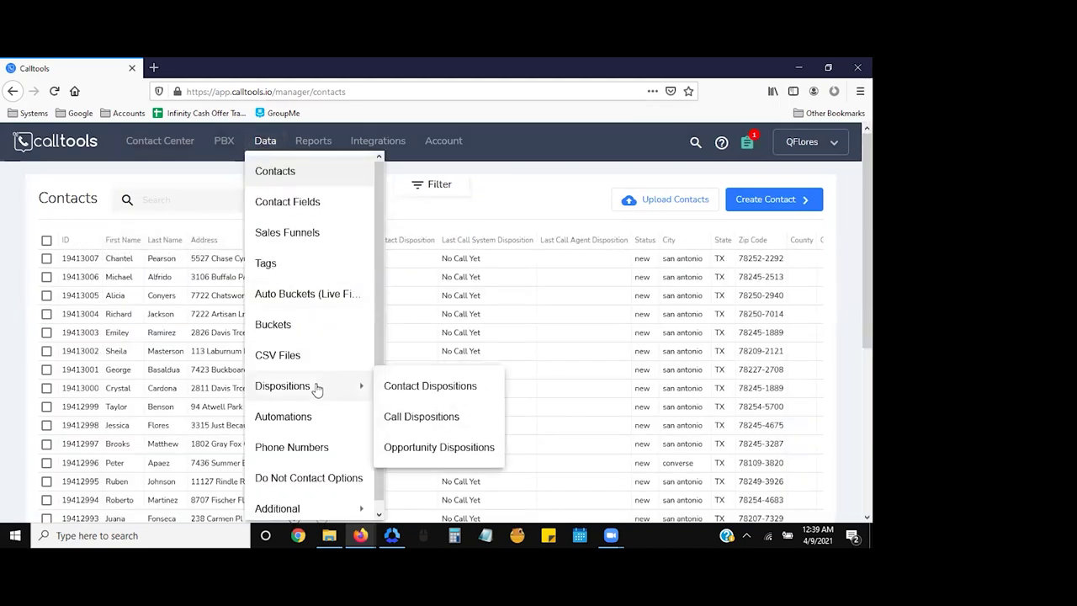
pyautogui.click(411, 419)
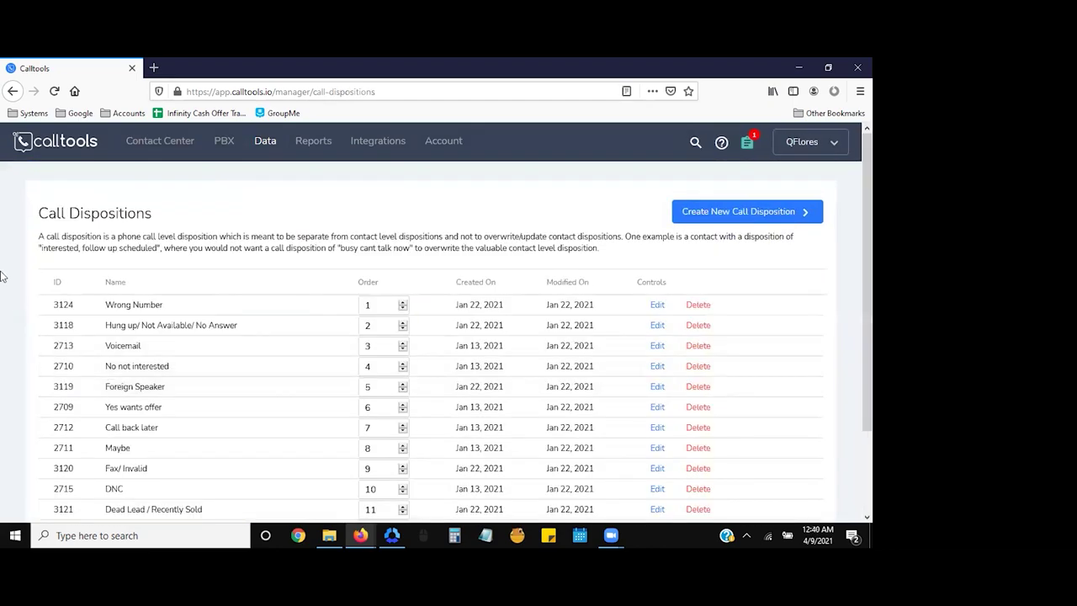
pyautogui.scroll(-2, 2, 278)
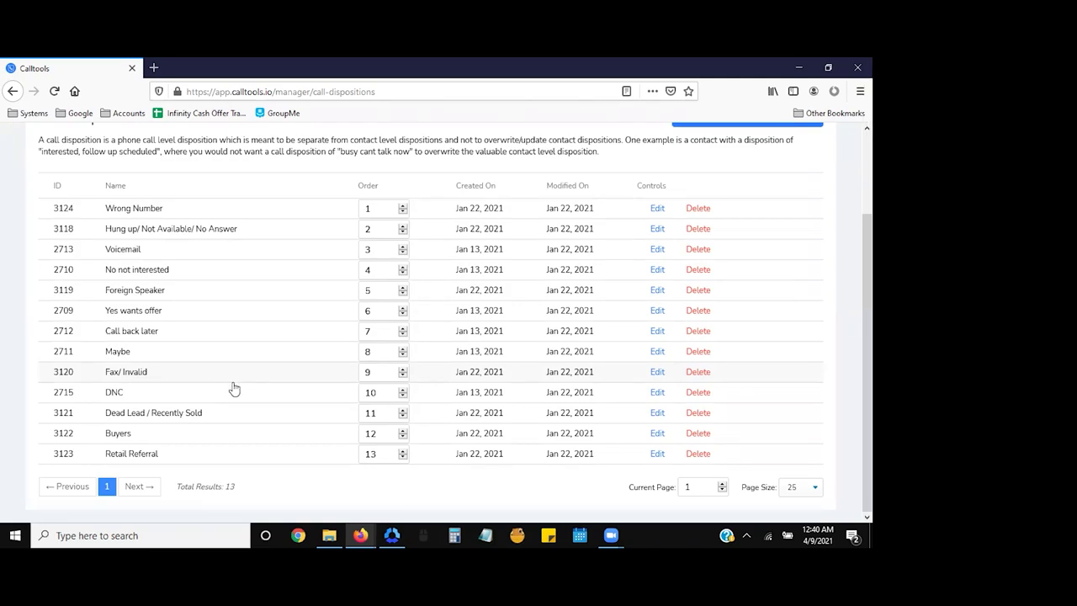
pyautogui.scroll(2, 234, 387)
pyautogui.scroll(-2, 233, 387)
pyautogui.scroll(2, 214, 379)
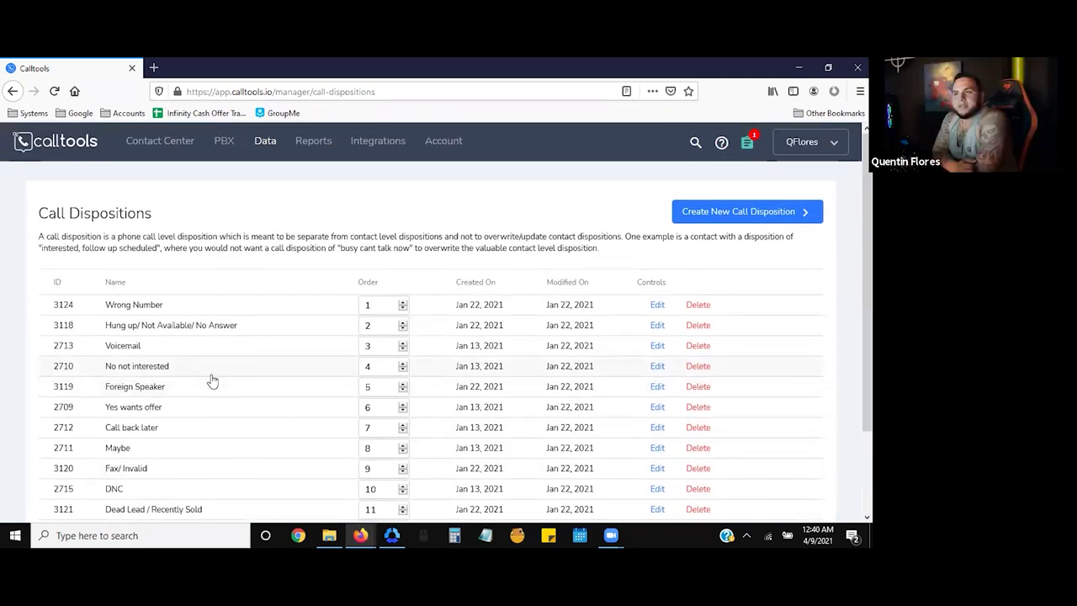
# - View the Automations page, and review the list of SA buckets on the Buckets page
pyautogui.click(265, 142)
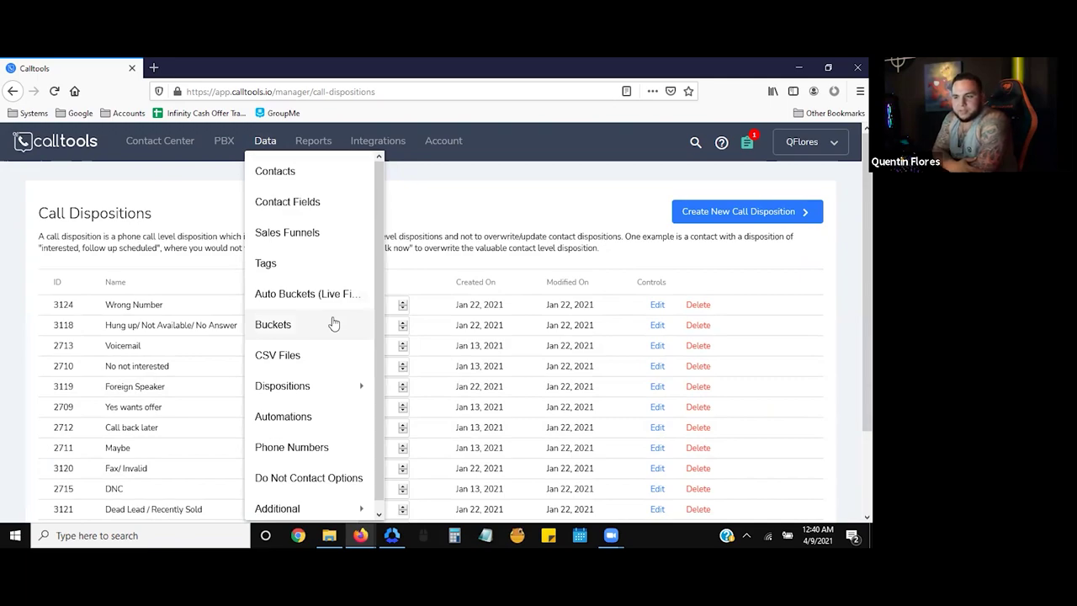
pyautogui.click(295, 419)
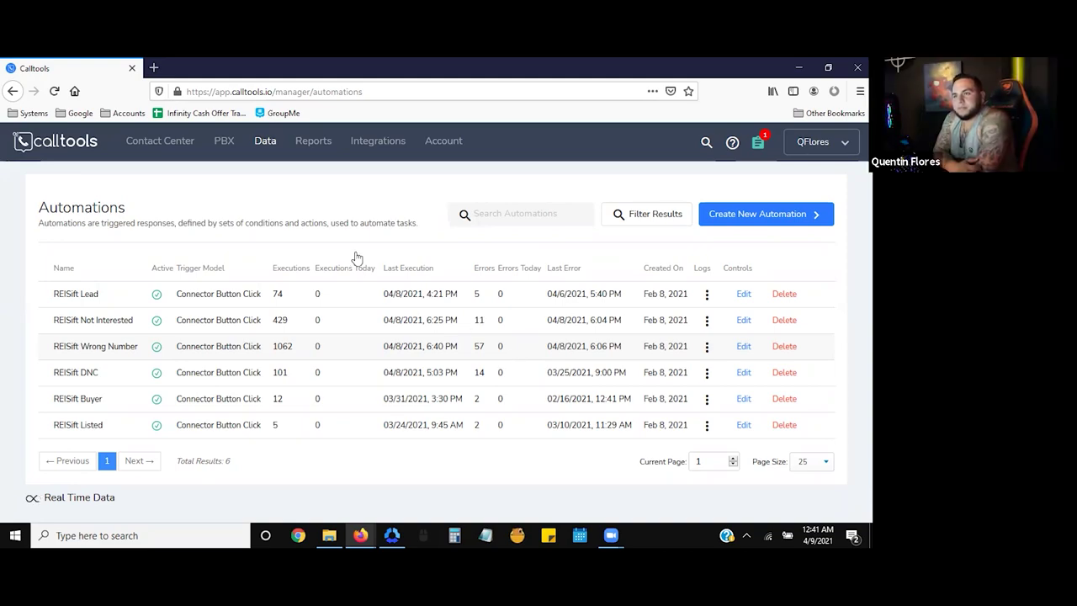
pyautogui.moveTo(270, 143)
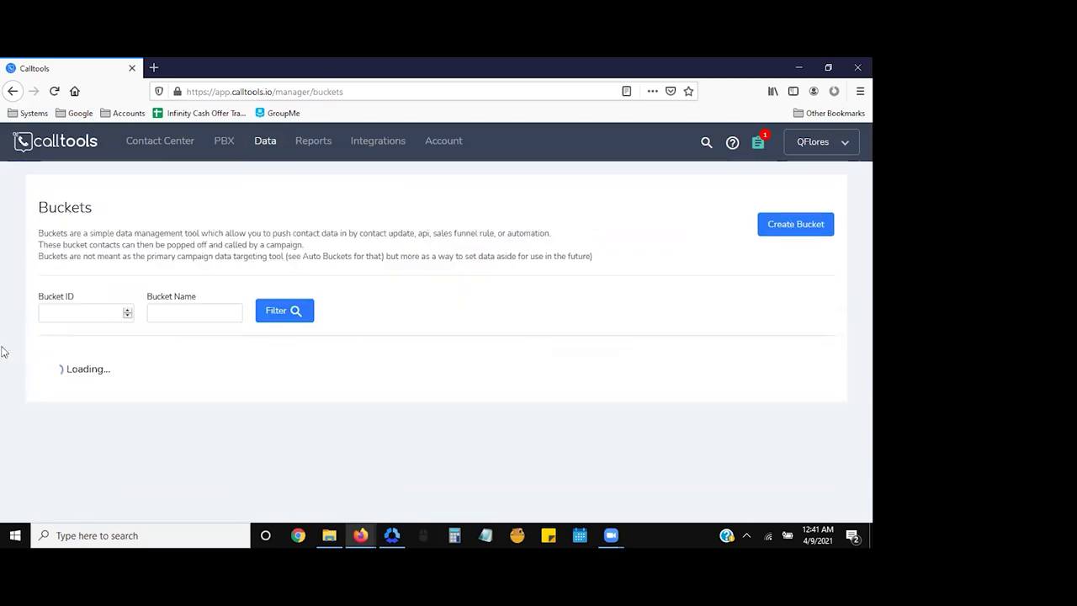
pyautogui.scroll(-2, 3, 337)
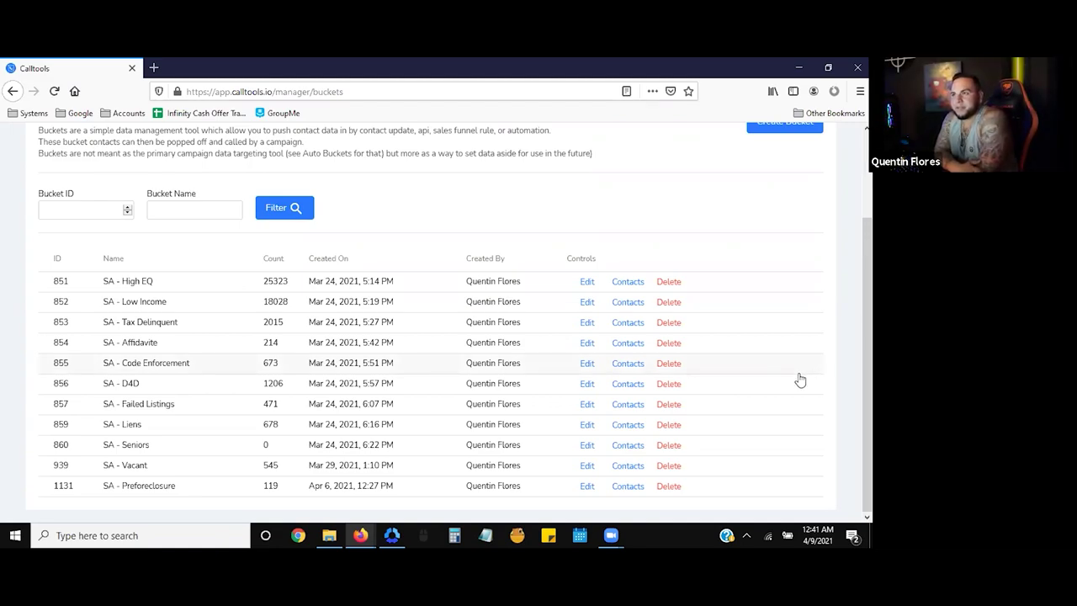
pyautogui.scroll(2, 800, 380)
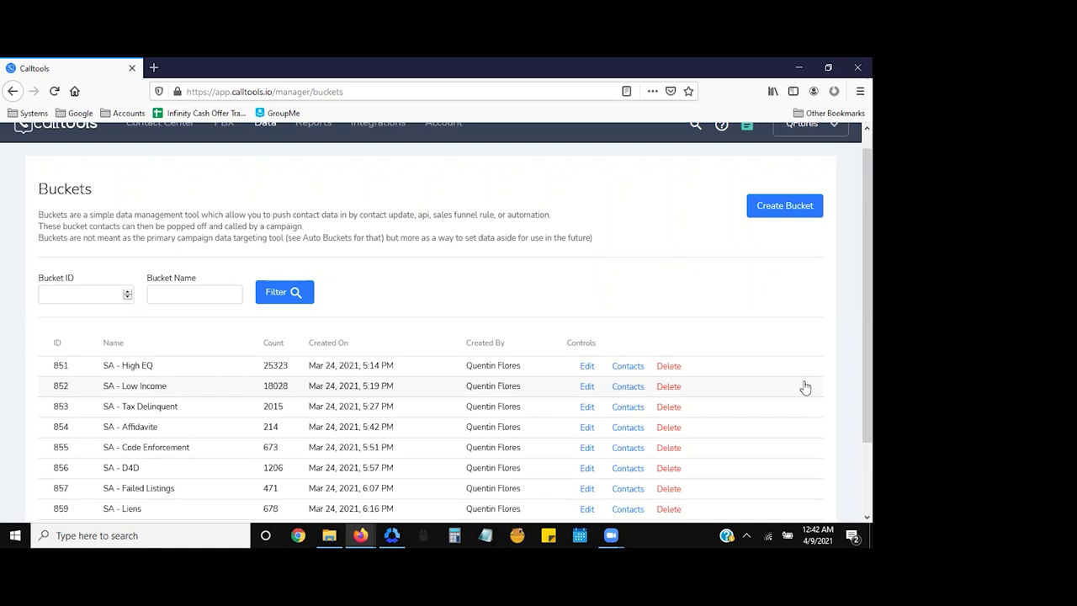
pyautogui.scroll(1, 455, 278)
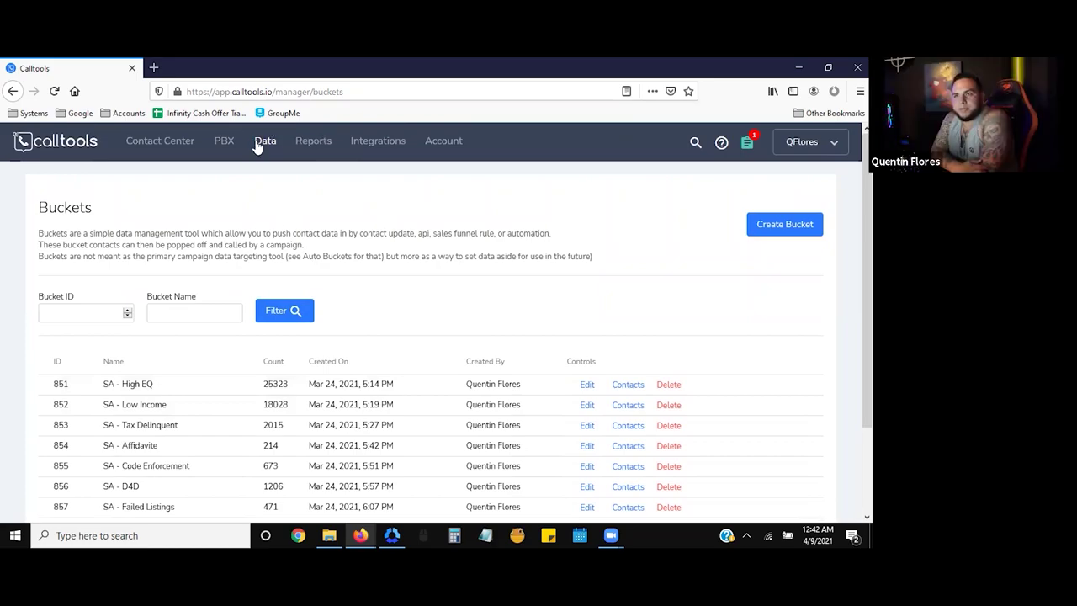
# - Open the first entry in the PBX phone numbers (DIDs) list for editing and browse its destination options without changing the destination
pyautogui.click(222, 141)
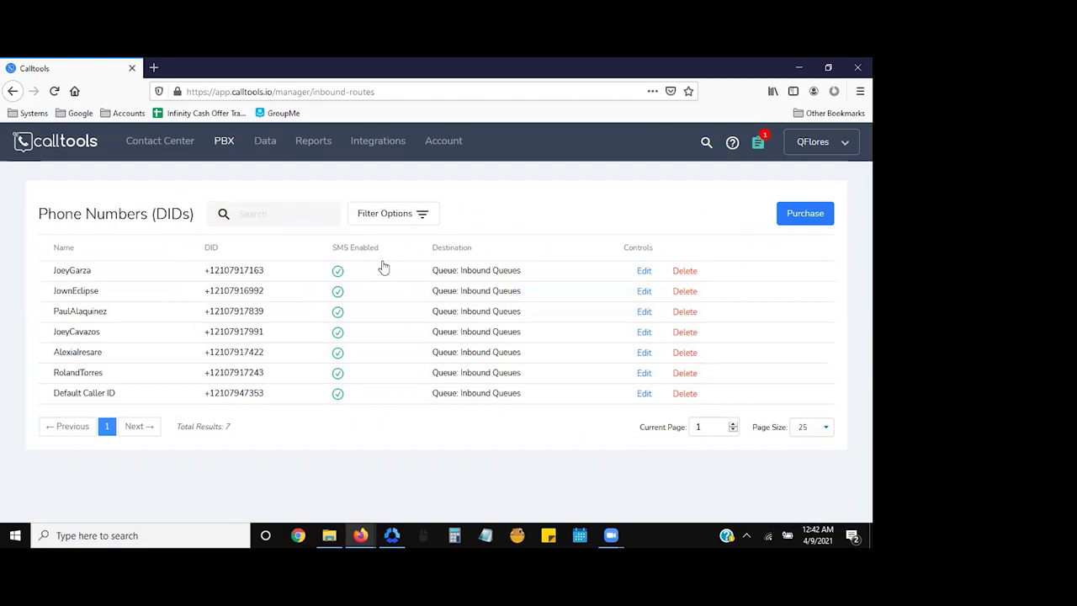
pyautogui.click(644, 270)
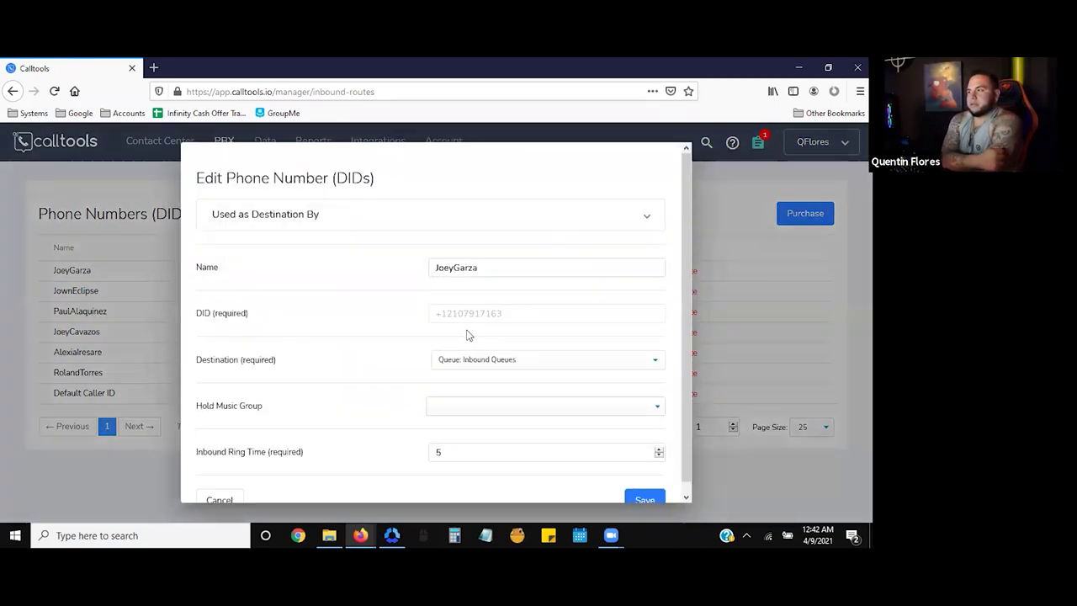
pyautogui.click(488, 352)
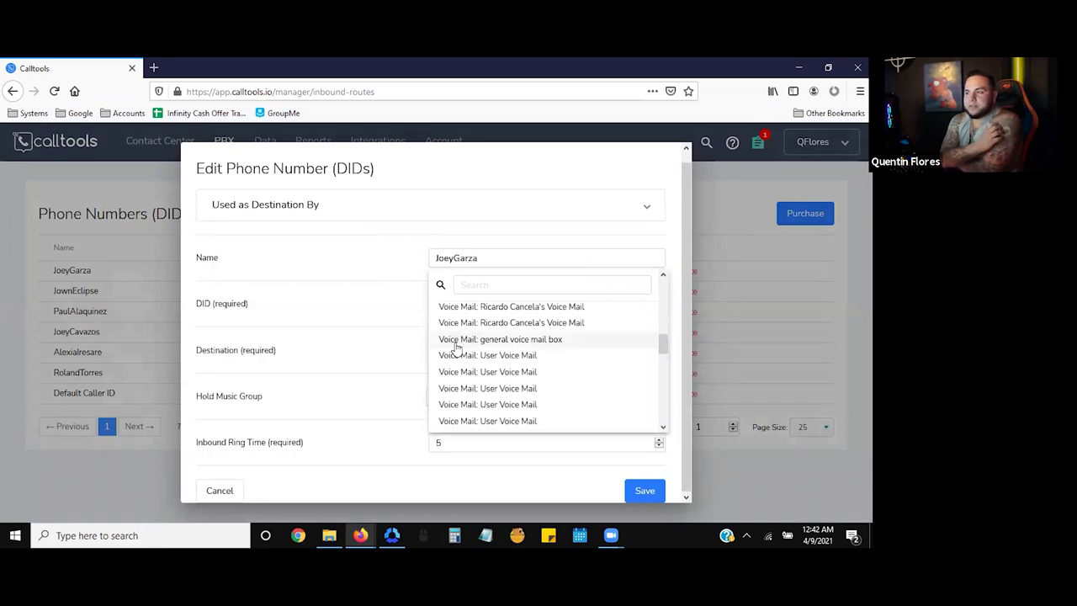
pyautogui.click(283, 338)
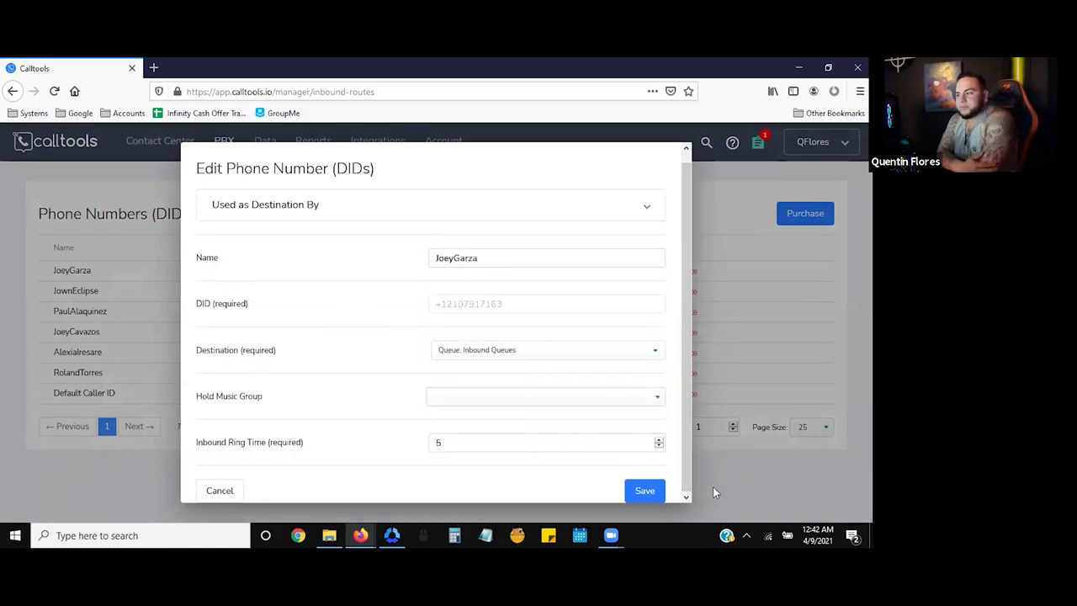
pyautogui.click(547, 354)
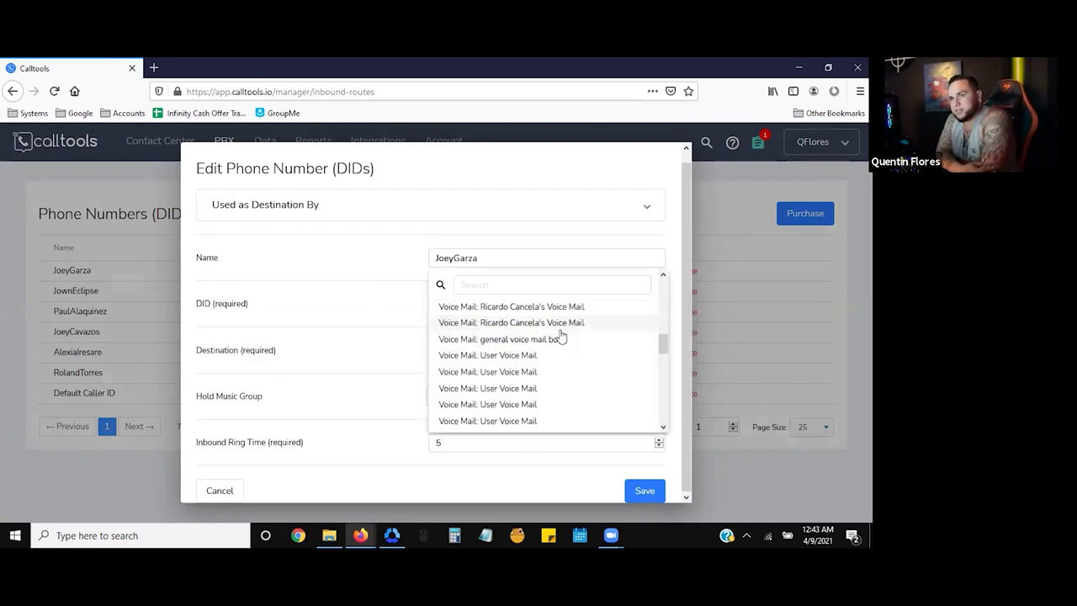
pyautogui.scroll(-2, 560, 337)
pyautogui.scroll(-3, 559, 340)
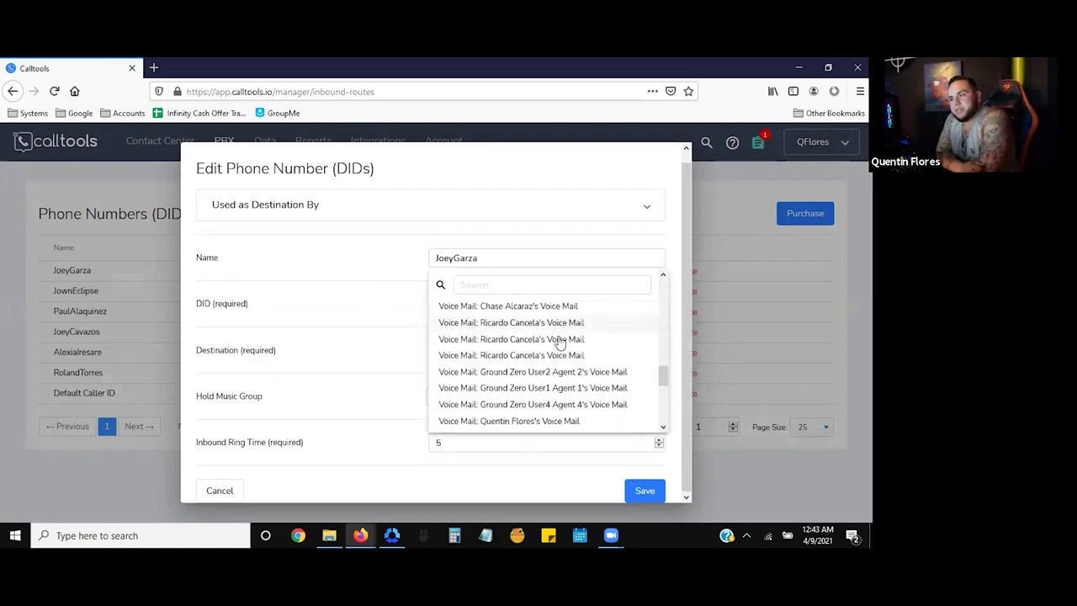
pyautogui.scroll(-3, 560, 344)
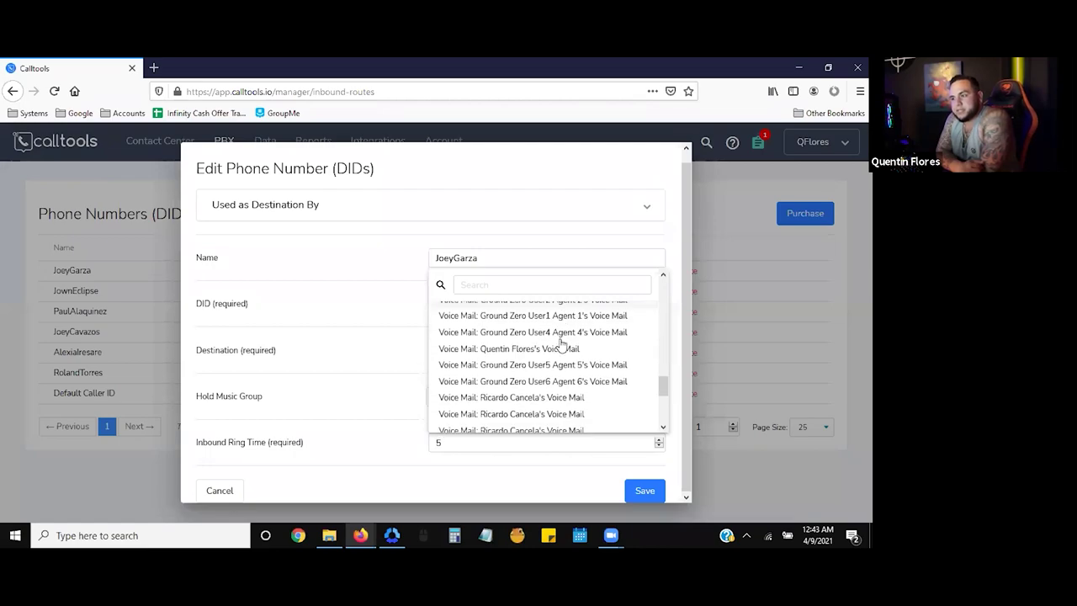
pyautogui.click(371, 355)
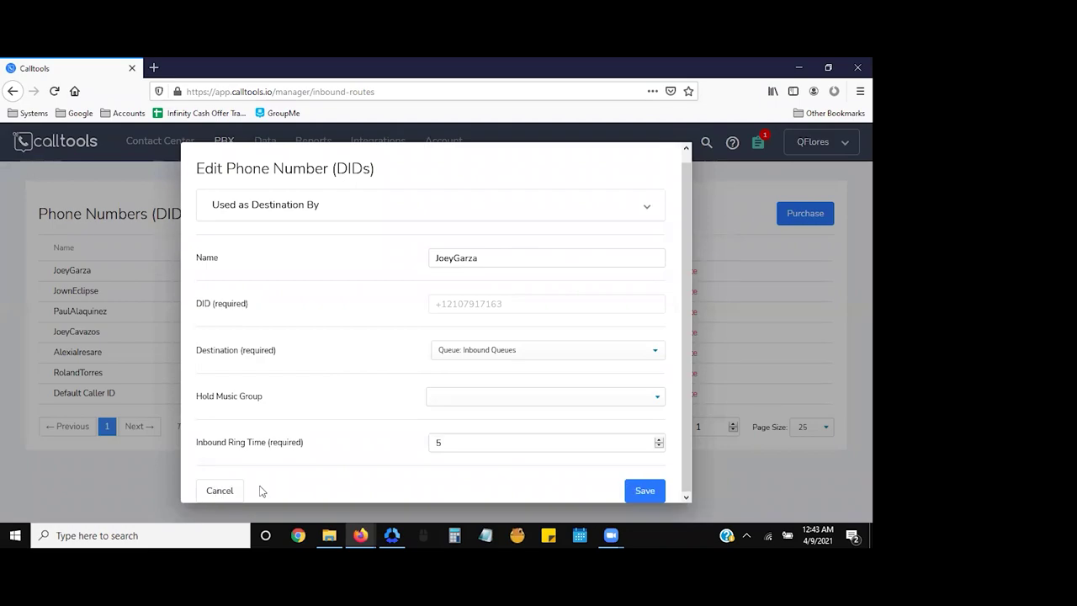
# - Close the phone number editor without saving, and view the PBX Audio Files page
pyautogui.click(217, 492)
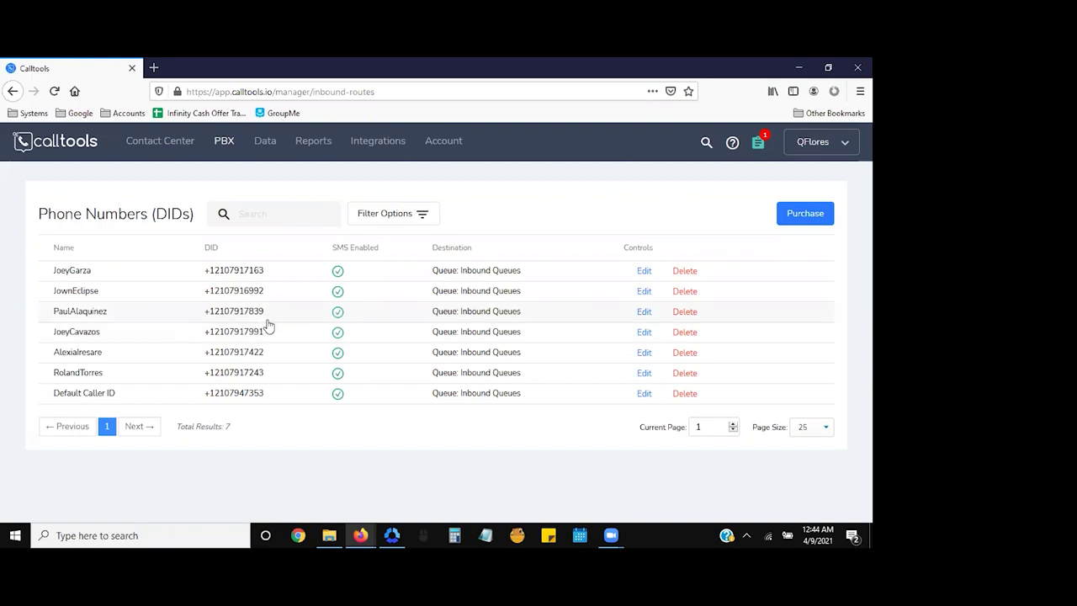
pyautogui.click(218, 143)
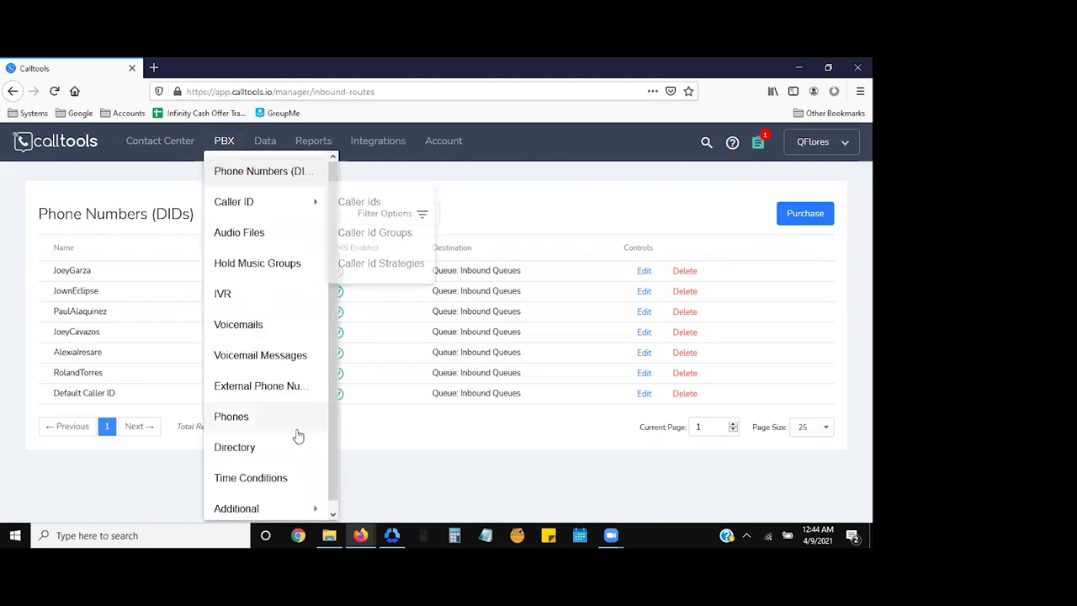
pyautogui.scroll(-1, 271, 451)
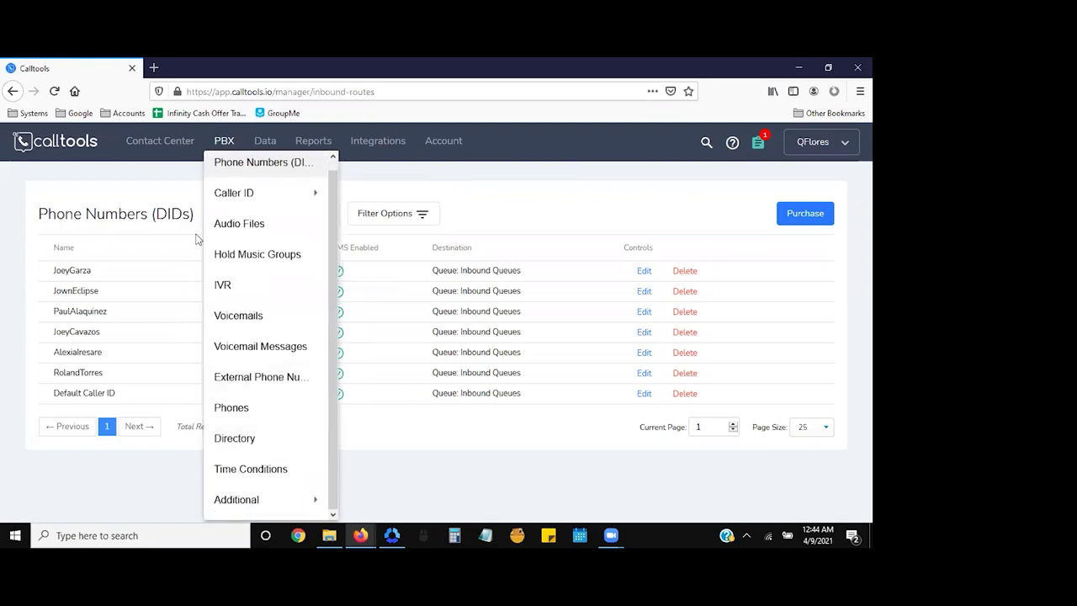
pyautogui.click(255, 229)
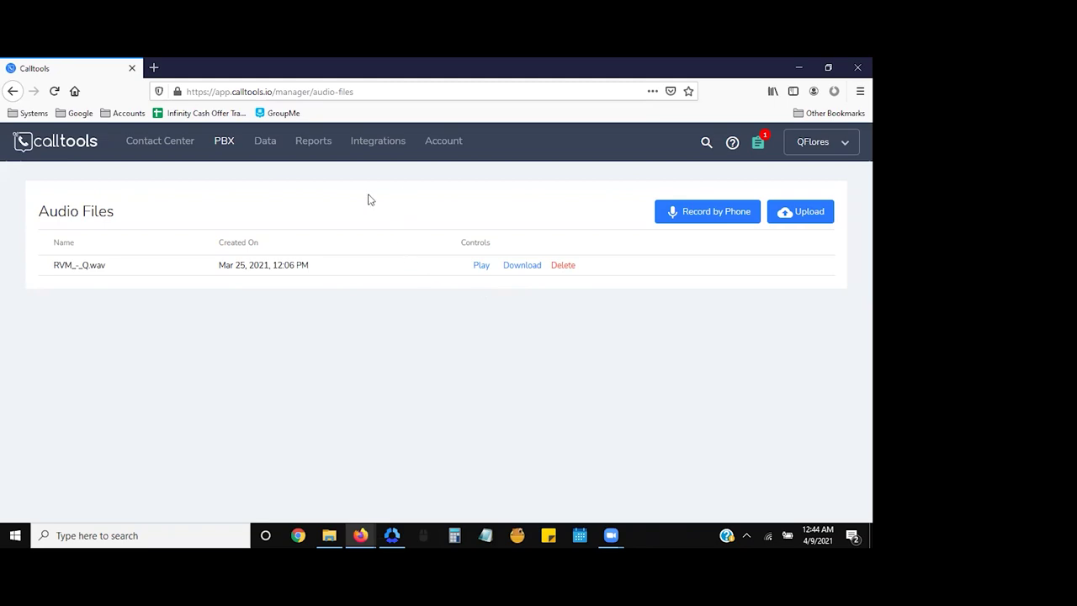
# - View the PBX Hold Music Groups page and the IVRs page
pyautogui.click(222, 150)
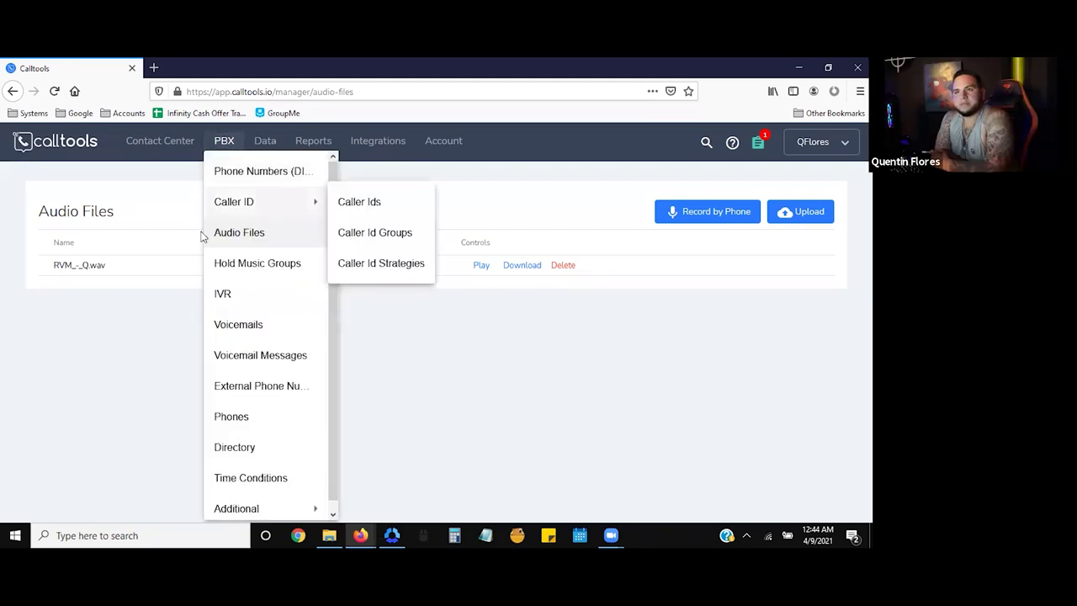
pyautogui.click(257, 264)
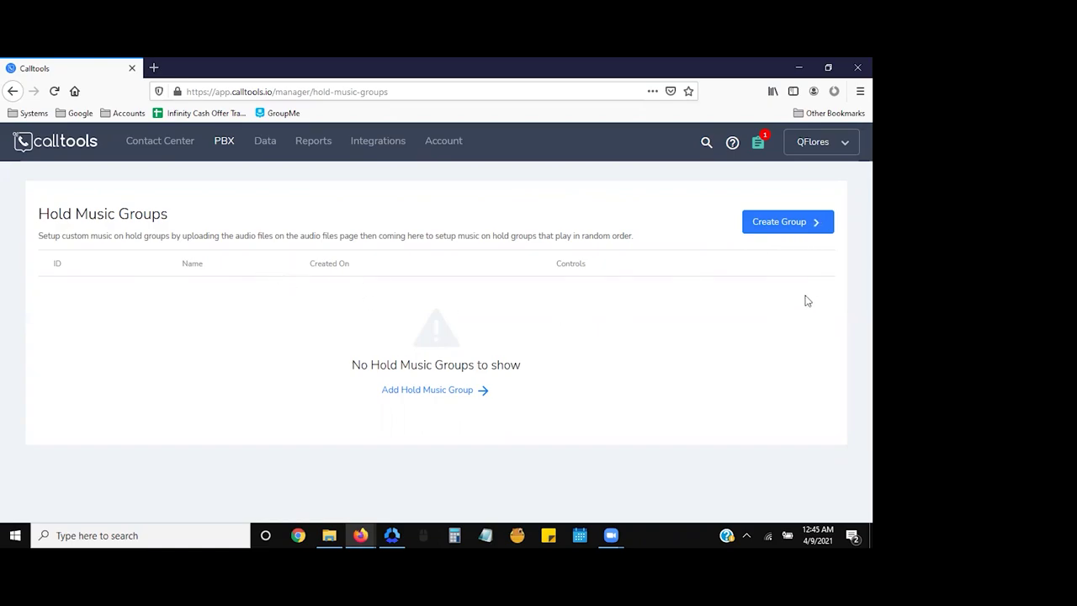
pyautogui.click(213, 143)
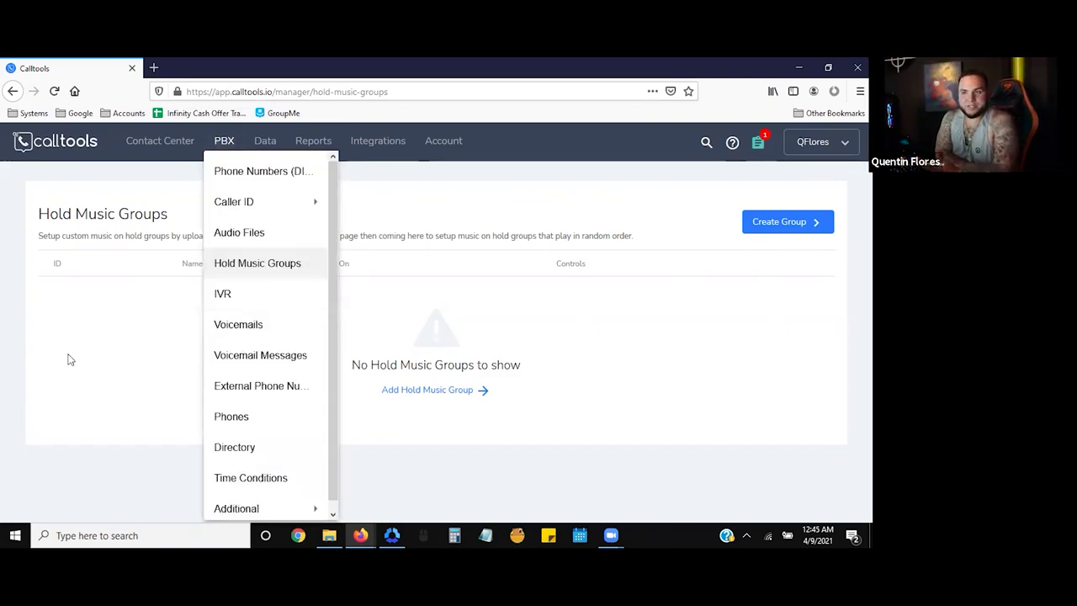
pyautogui.click(238, 294)
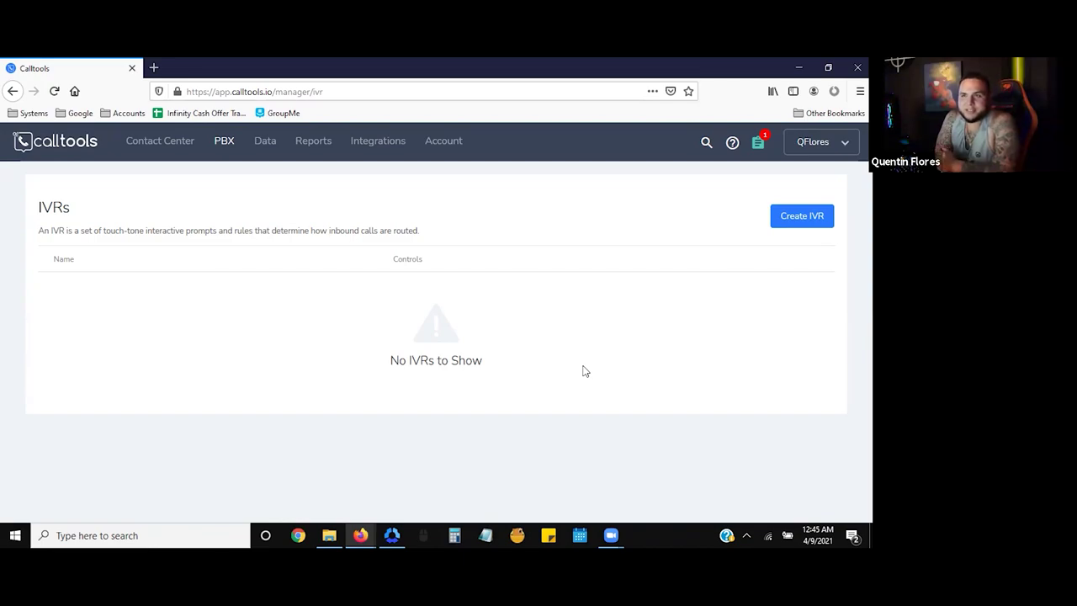
# - View the PBX External Phone Numbers page, and go to the Contact Center's Campaigns list
pyautogui.click(224, 143)
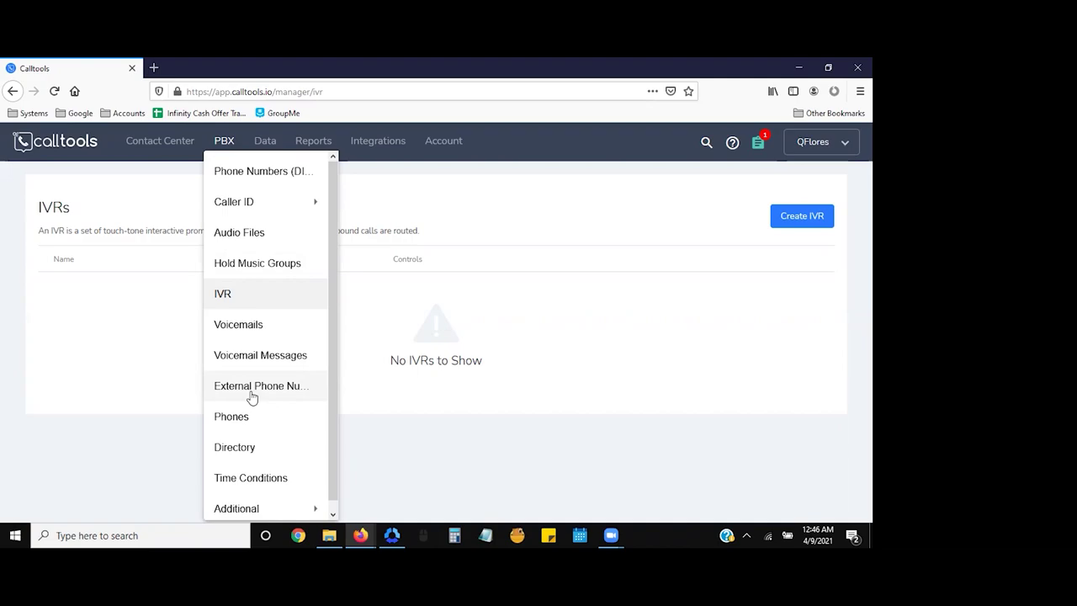
pyautogui.click(251, 394)
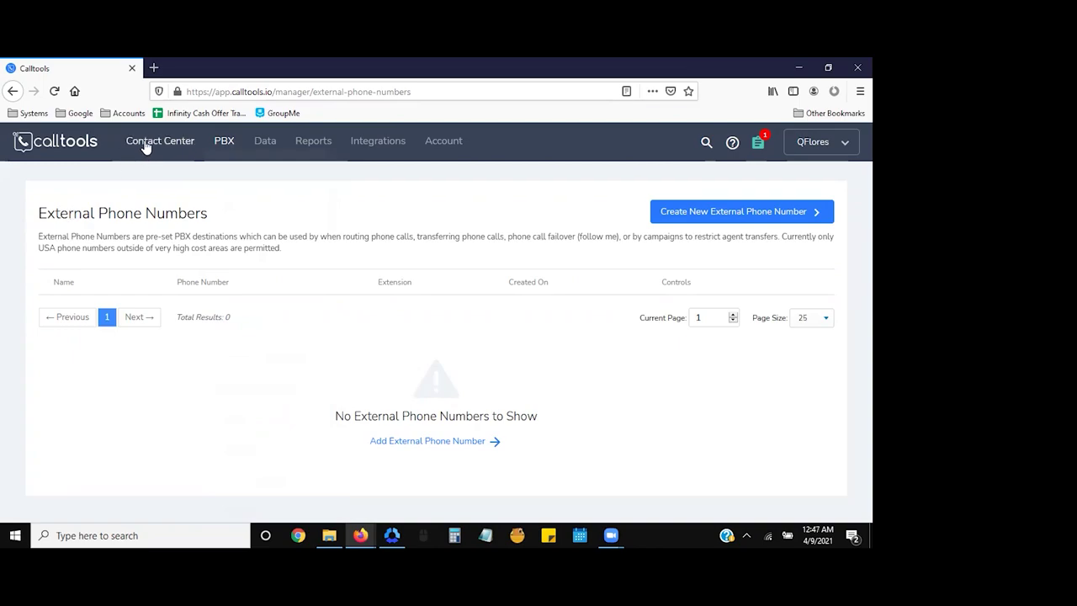
pyautogui.moveTo(152, 143)
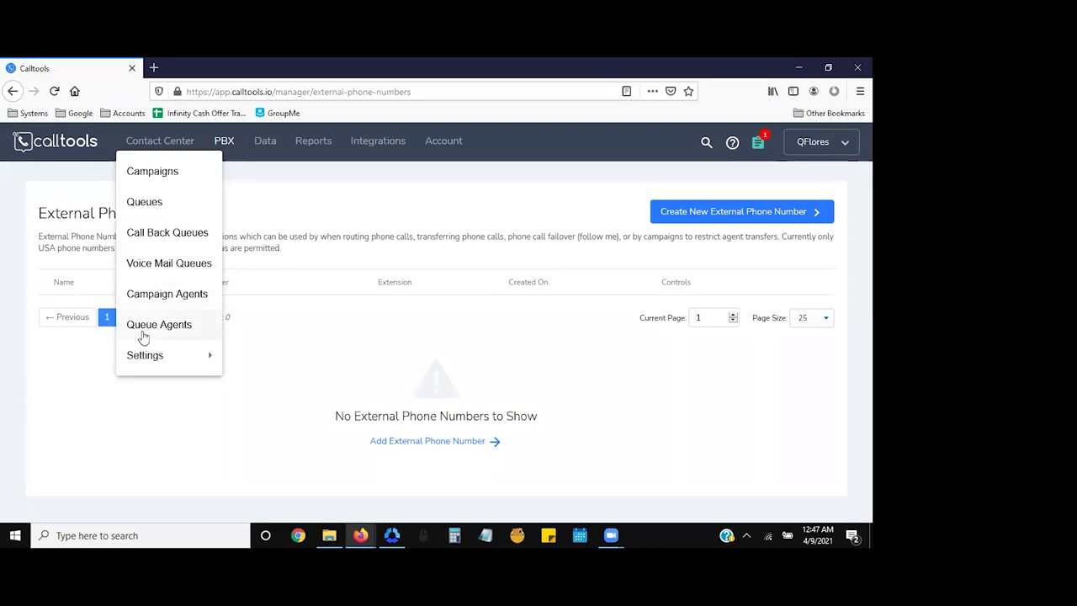
pyautogui.moveTo(159, 370)
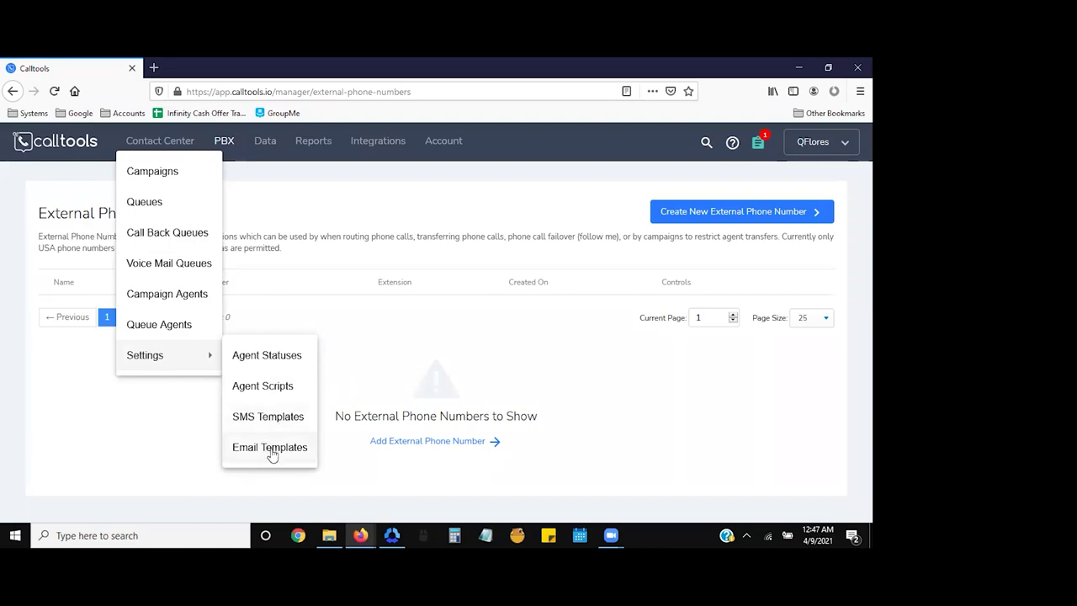
pyautogui.click(160, 175)
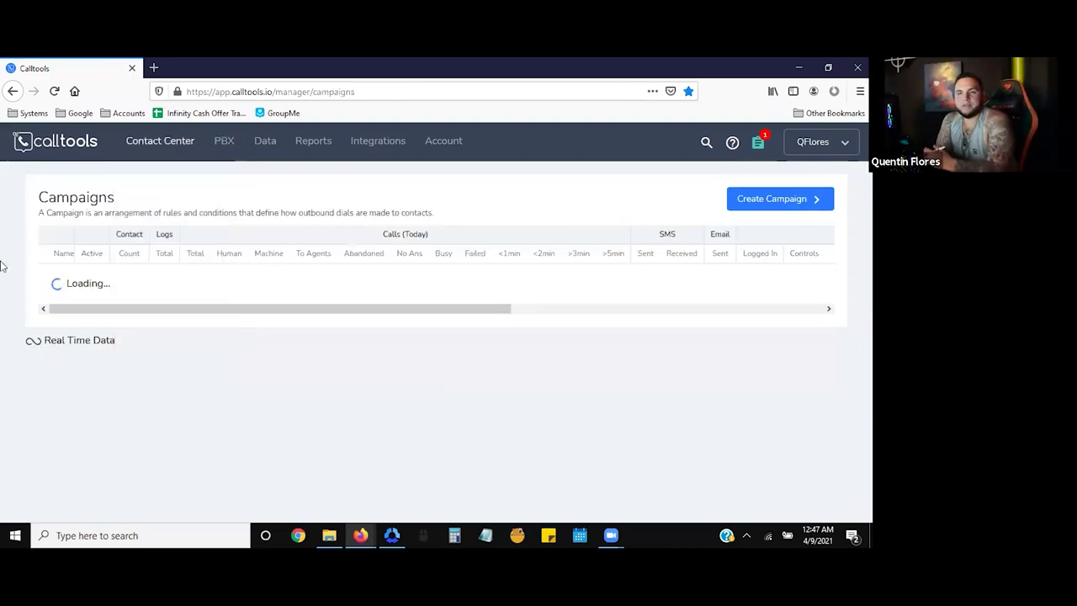
# - View the Agent Scripts and SMS Templates pages in the Contact Center settings
pyautogui.click(159, 142)
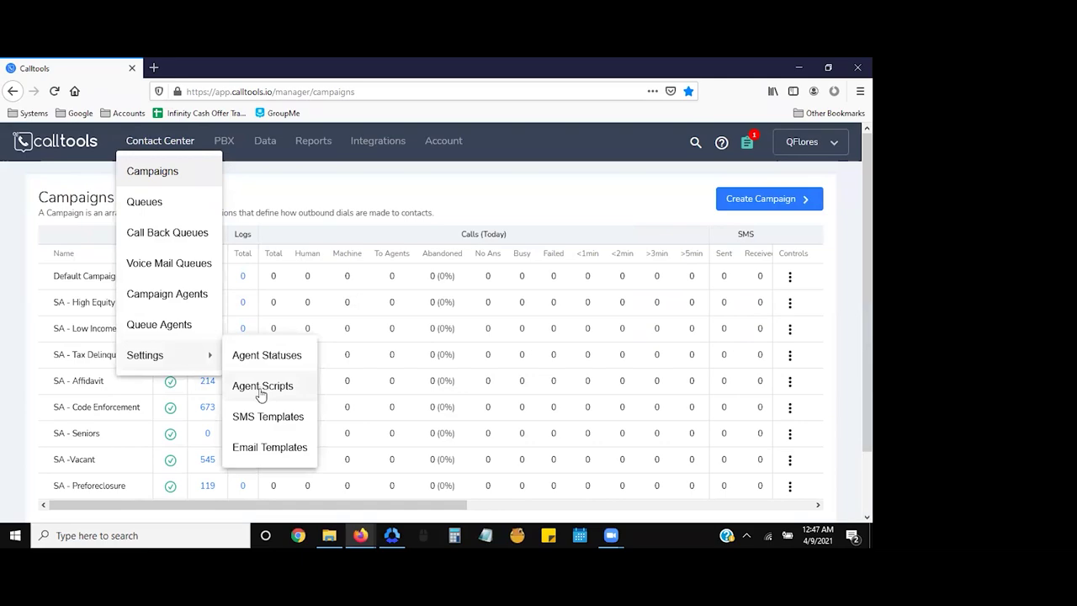
pyautogui.click(262, 389)
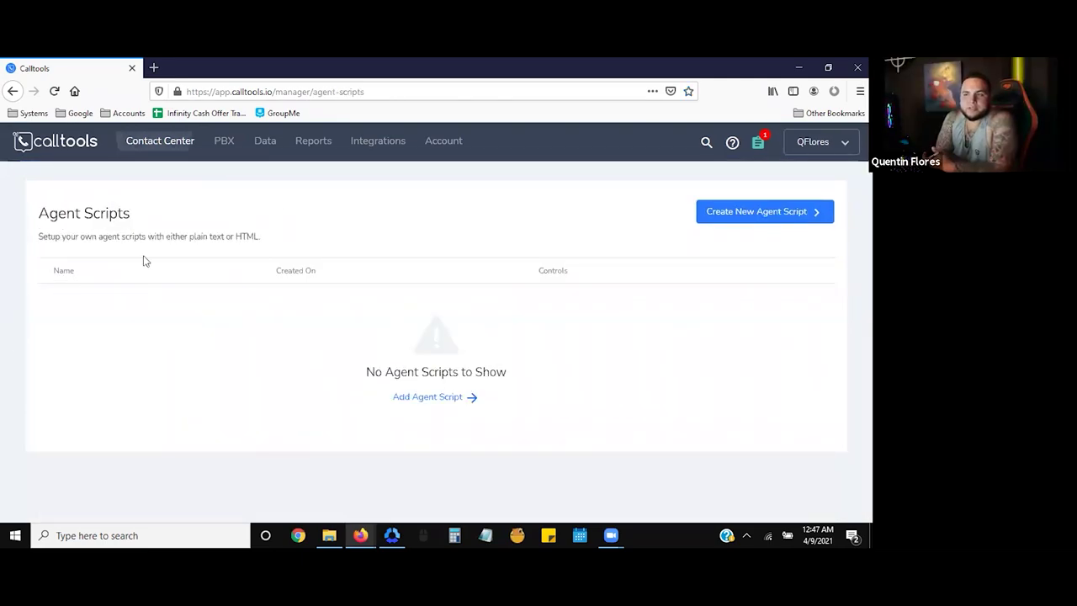
pyautogui.moveTo(160, 140)
pyautogui.moveTo(159, 360)
pyautogui.click(277, 418)
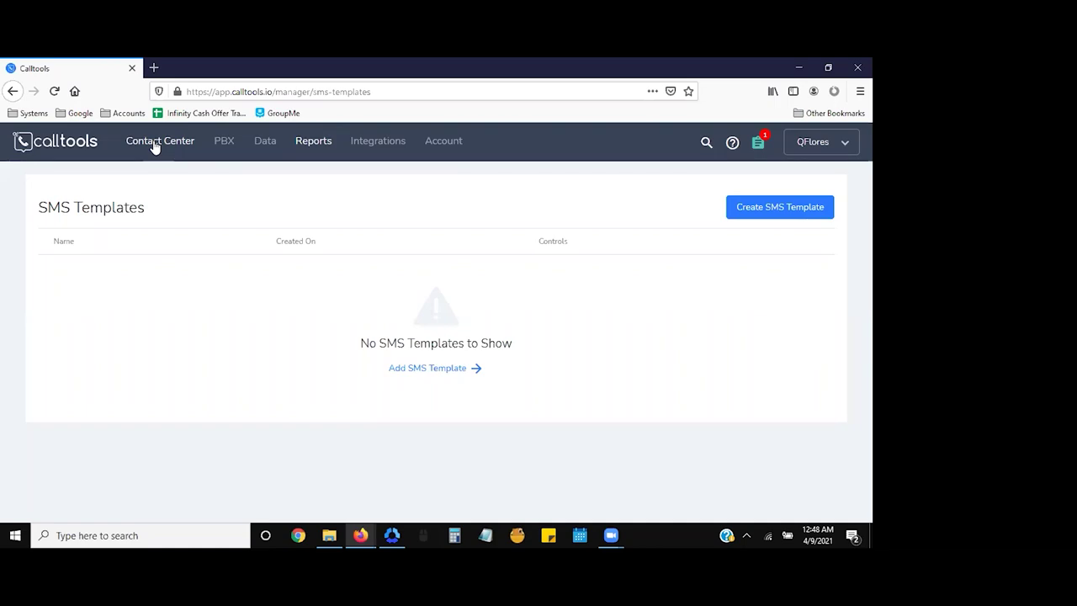
# - View the Email Templates page in the Contact Center settings
pyautogui.click(154, 145)
pyautogui.moveTo(163, 363)
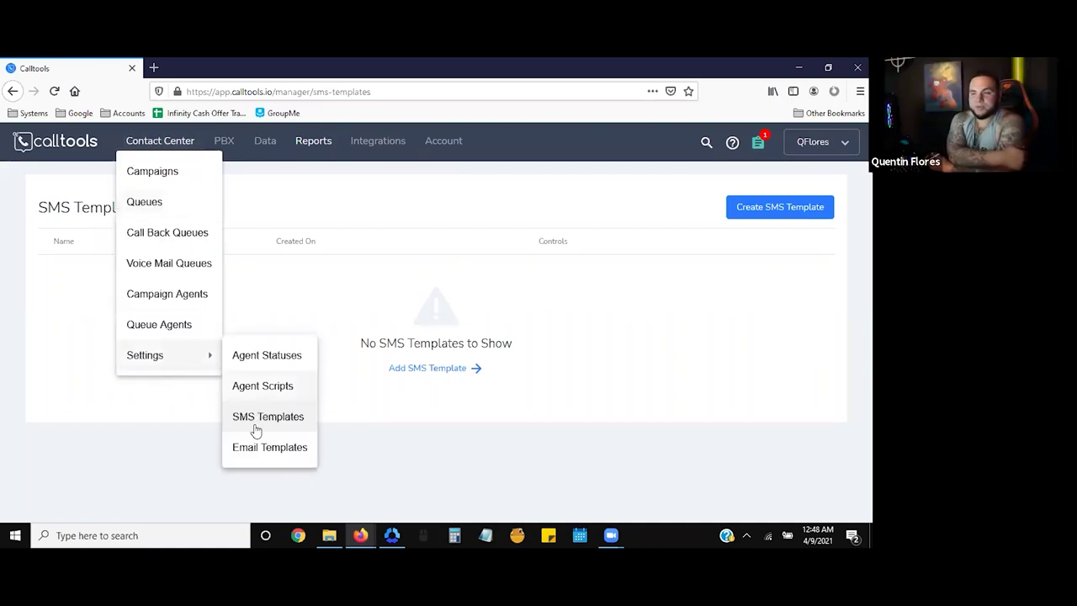
pyautogui.click(259, 450)
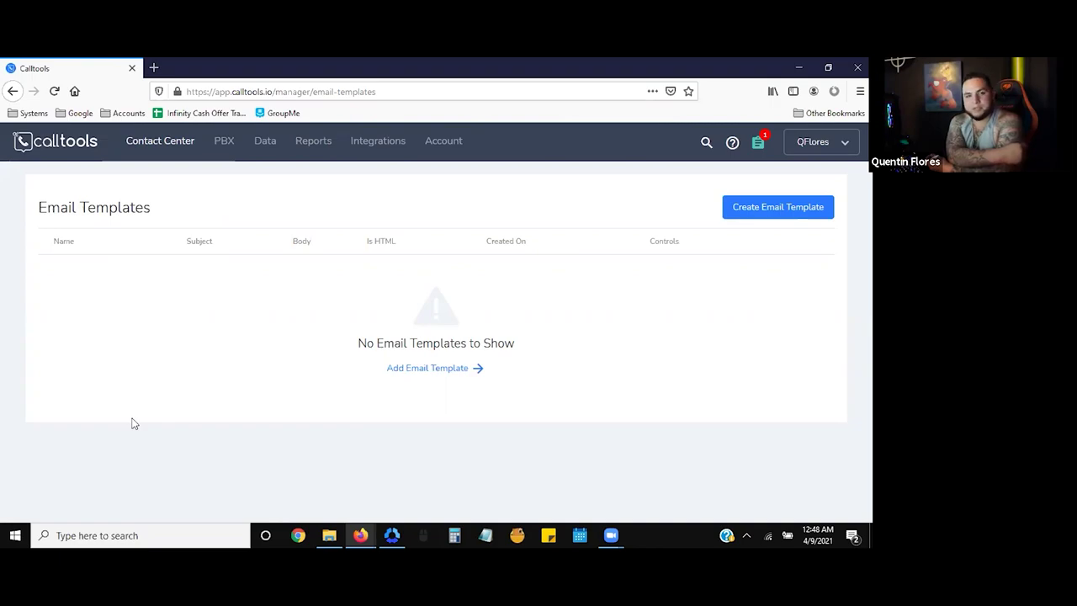
pyautogui.click(147, 143)
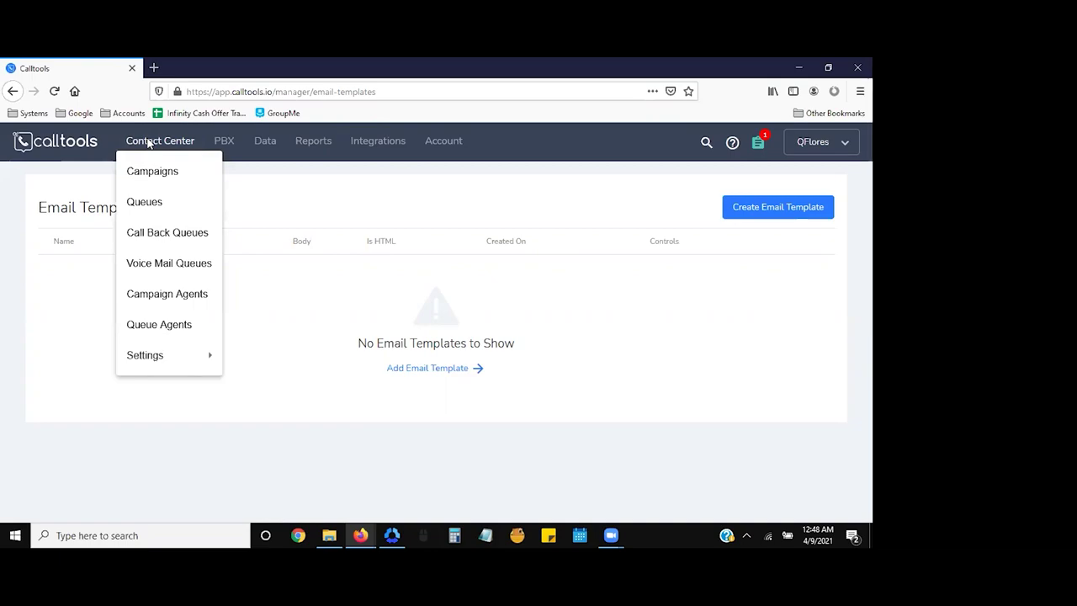
pyautogui.click(257, 187)
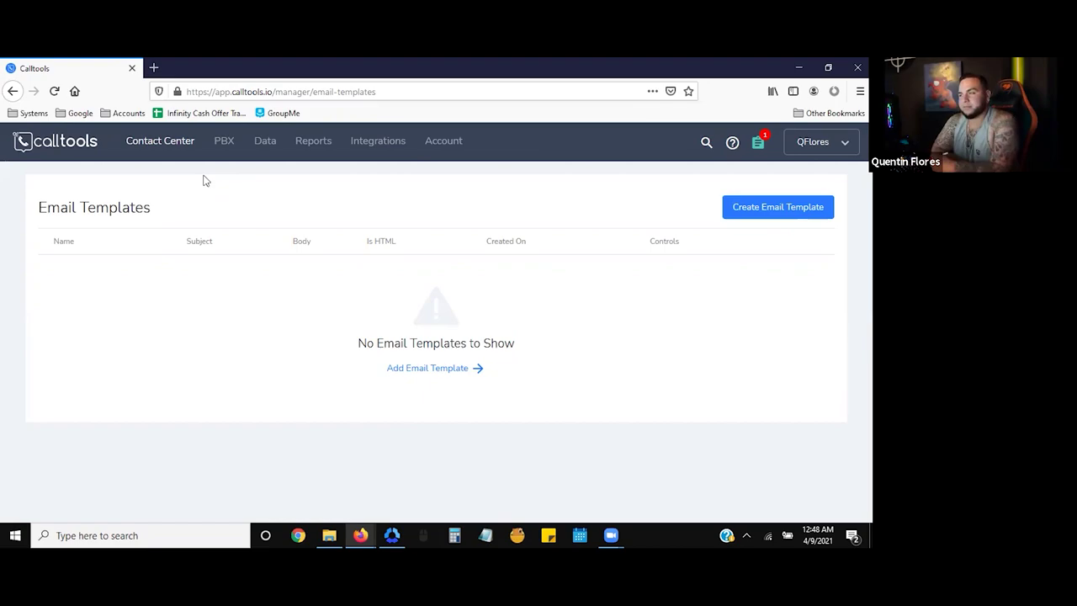
# - Return to the Campaigns list and review all campaigns in it
pyautogui.click(160, 145)
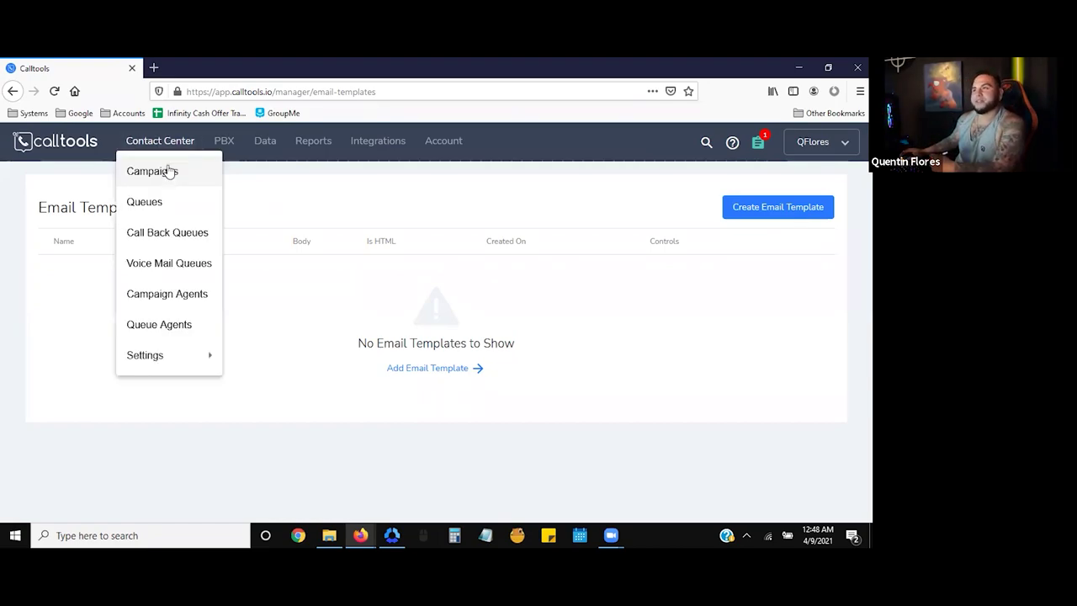
pyautogui.click(169, 171)
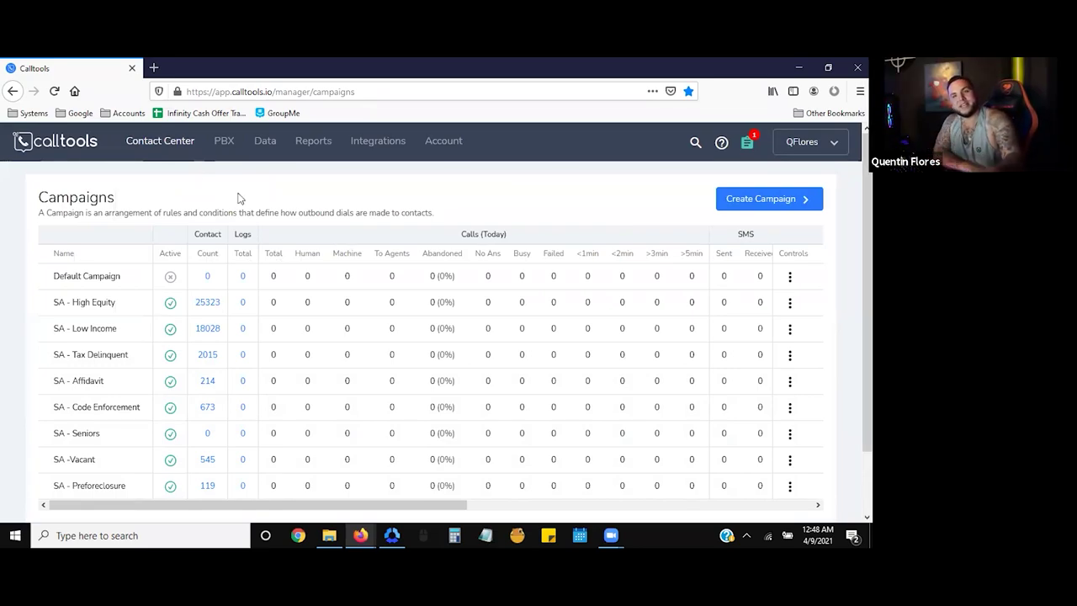
pyautogui.scroll(-2, 294, 272)
pyautogui.scroll(2, 341, 293)
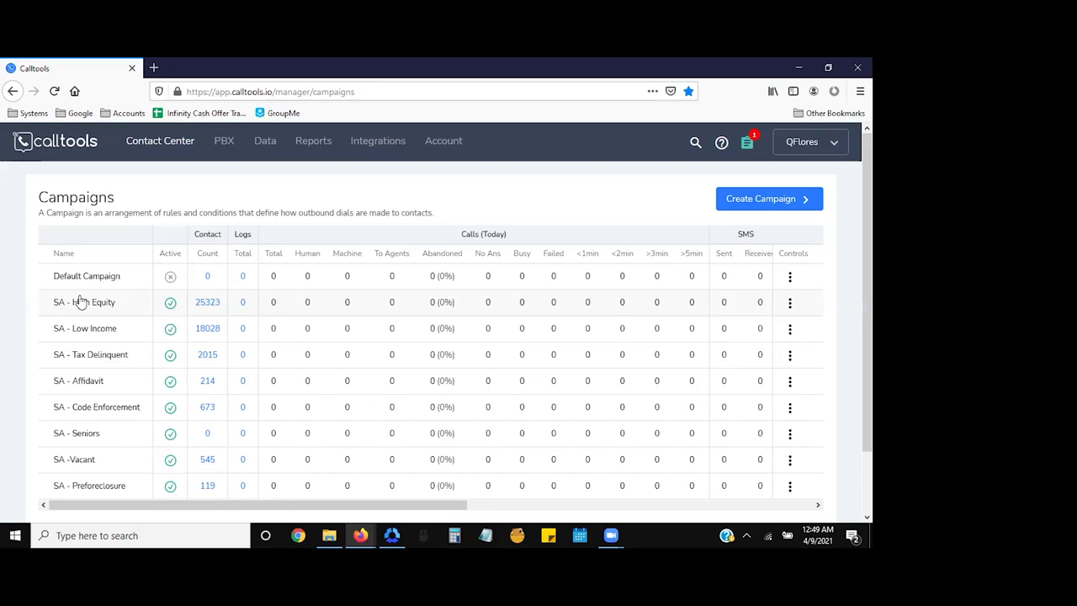
# - Open the Default Campaign's settings, review its targeting, agent and suppression options, and return to the Campaigns list without saving
pyautogui.click(790, 276)
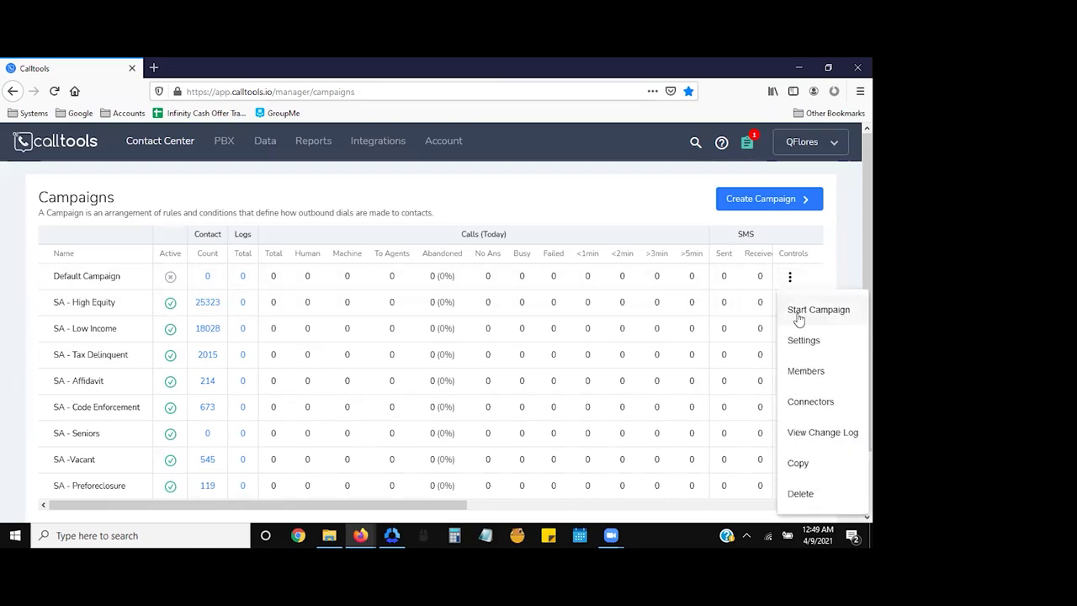
pyautogui.click(801, 341)
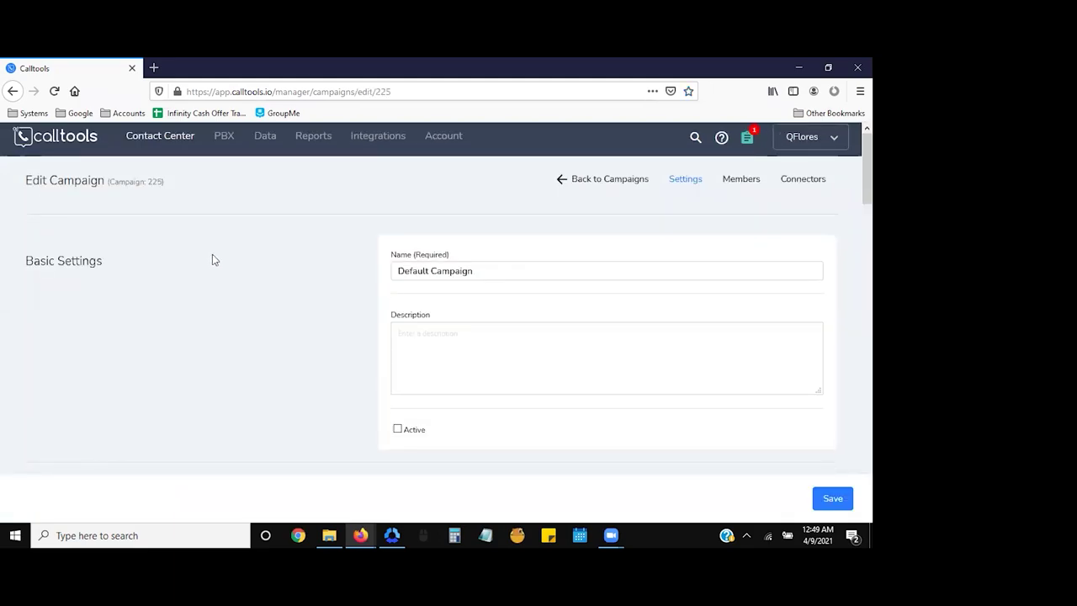
pyautogui.scroll(-3, 212, 257)
pyautogui.scroll(-5, 210, 257)
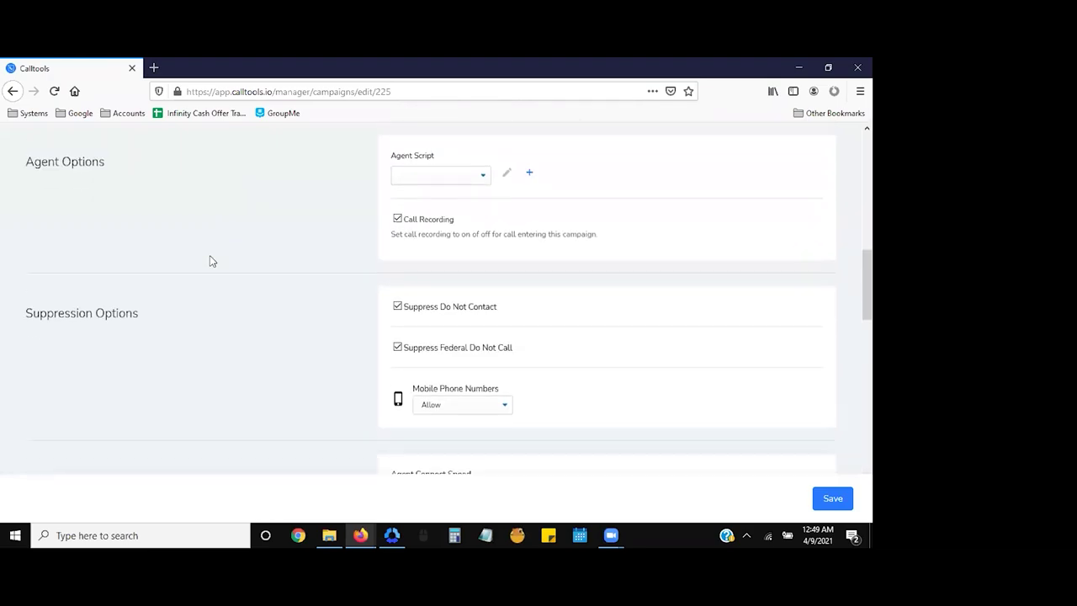
pyautogui.scroll(-6, 211, 258)
pyautogui.scroll(12, 663, 269)
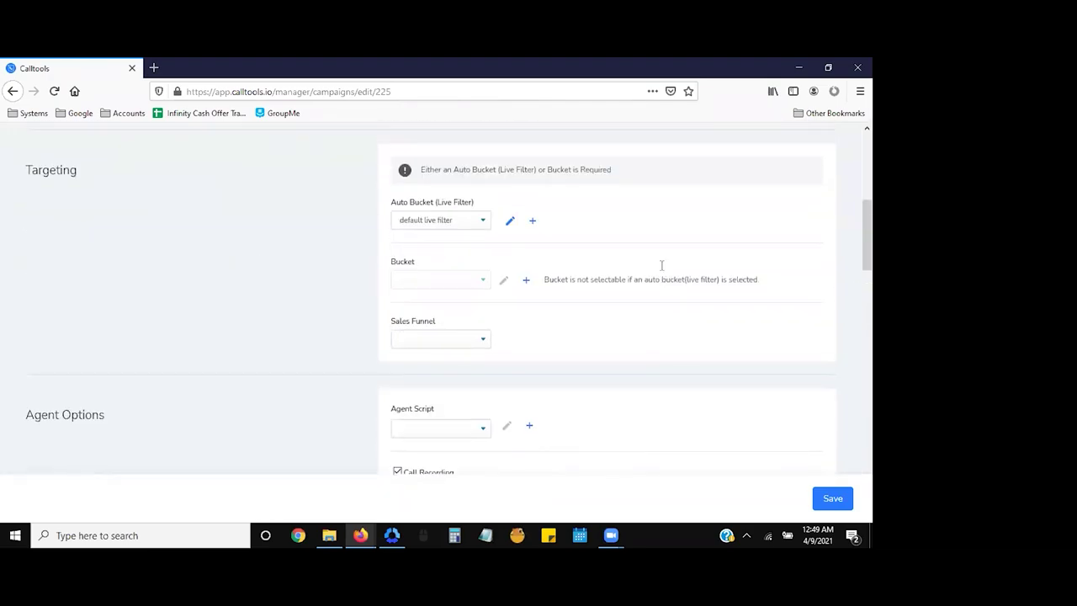
pyautogui.click(561, 189)
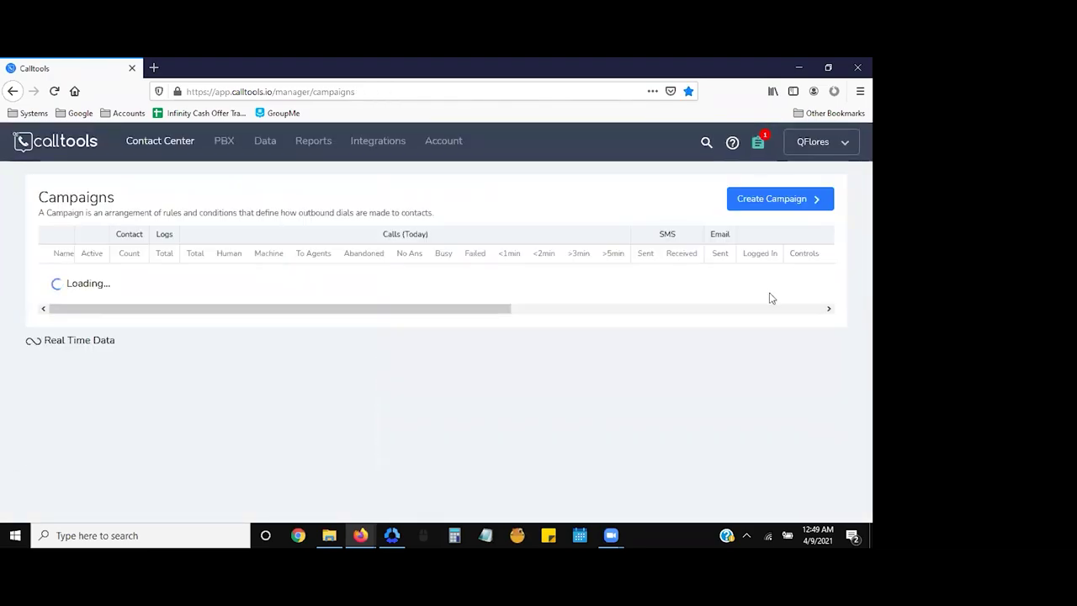
# - Copy the SA - Preforeclosure campaign under the name SA - D4D
pyautogui.click(790, 280)
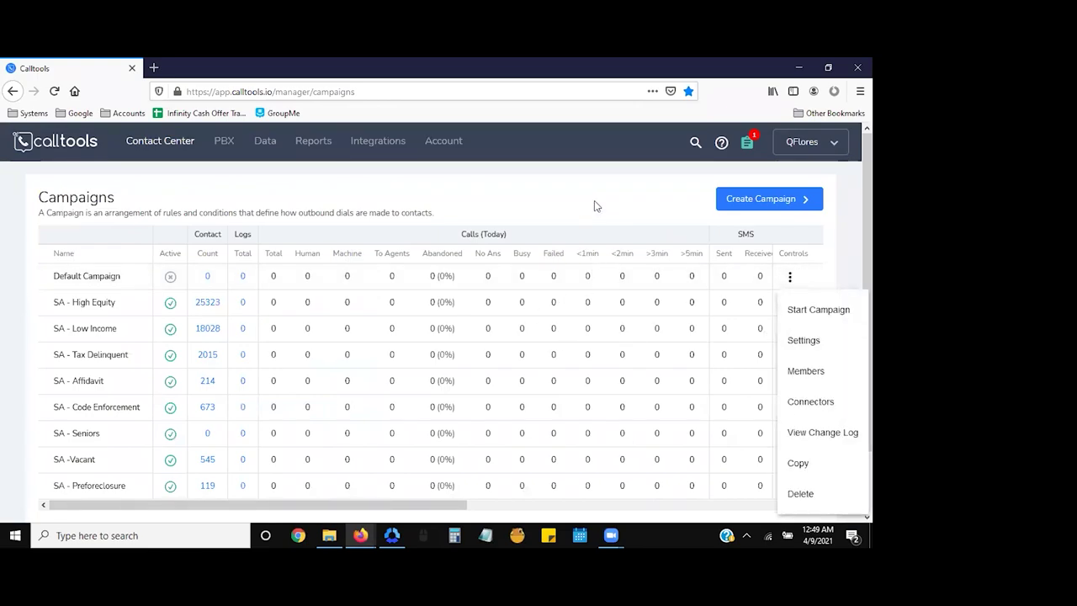
pyautogui.scroll(-2, 595, 206)
pyautogui.click(790, 418)
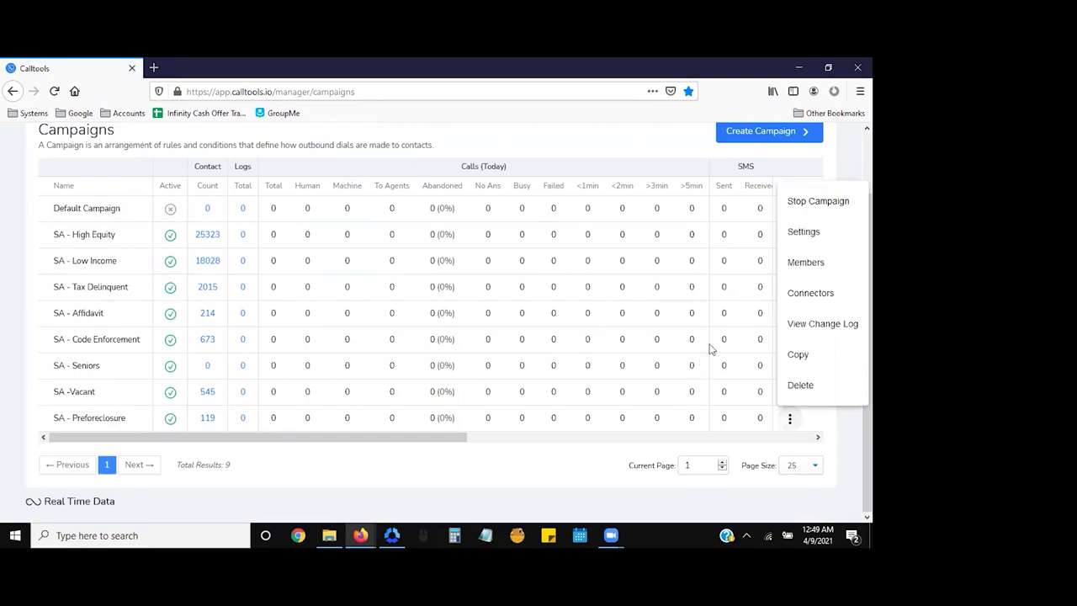
pyautogui.click(810, 357)
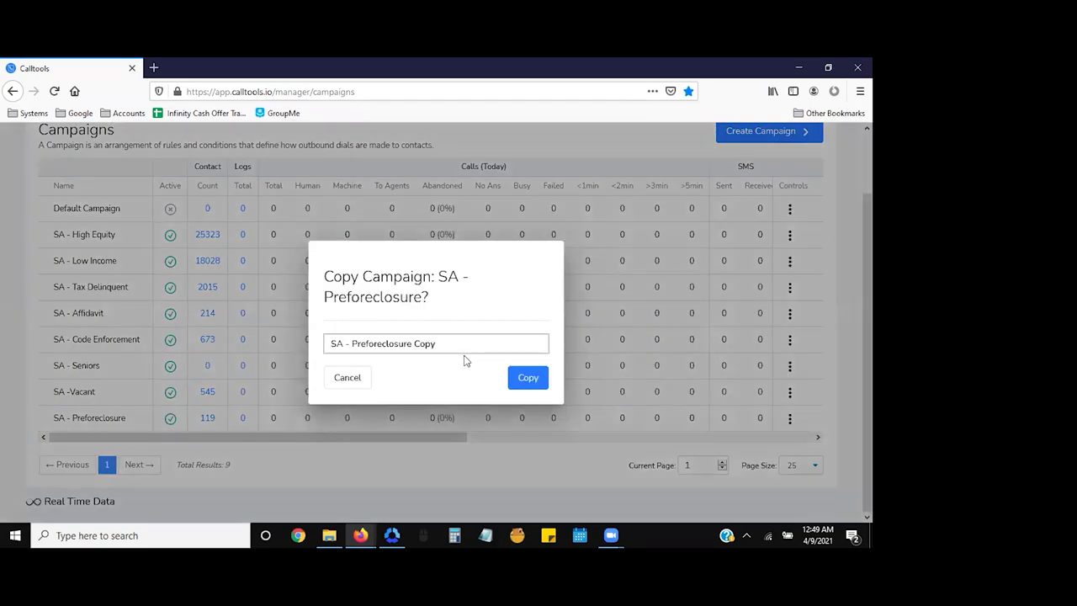
pyautogui.moveTo(442, 345); pyautogui.dragTo(366, 358)
pyautogui.press('BackSpace')
pyautogui.press('BackSpace')
pyautogui.write('D48')
pyautogui.click(527, 385)
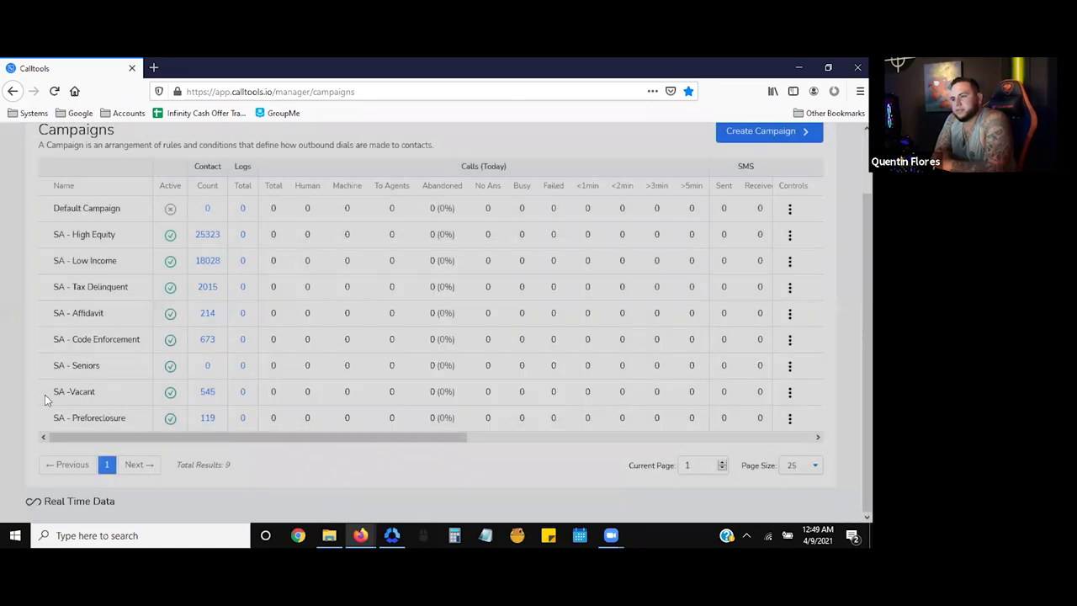
# - Set the targeting bucket of the copied campaign to SA - D4D
pyautogui.scroll(-3, 198, 318)
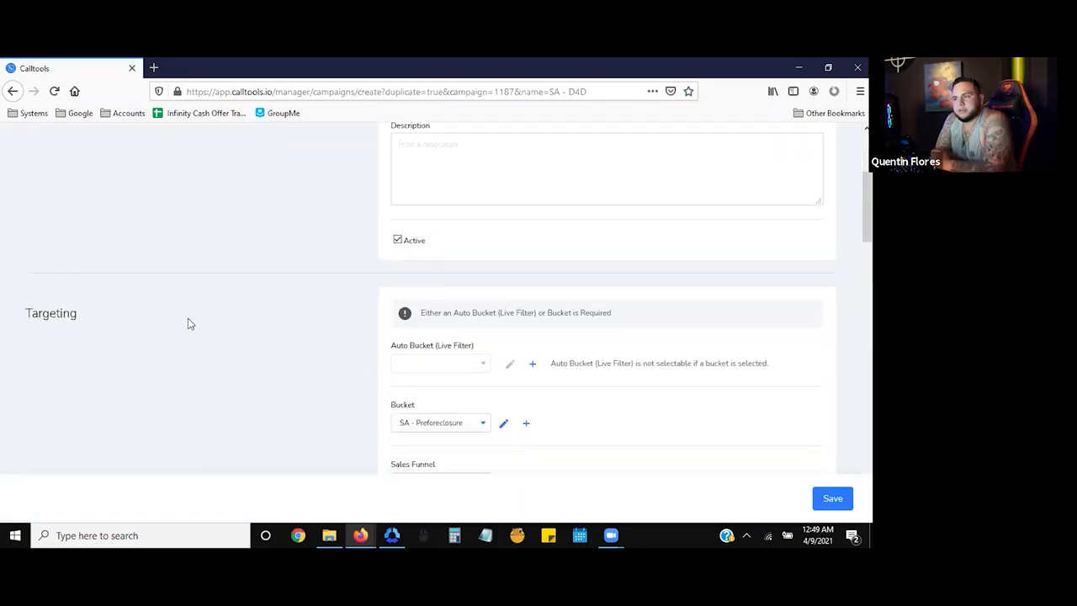
pyautogui.click(410, 368)
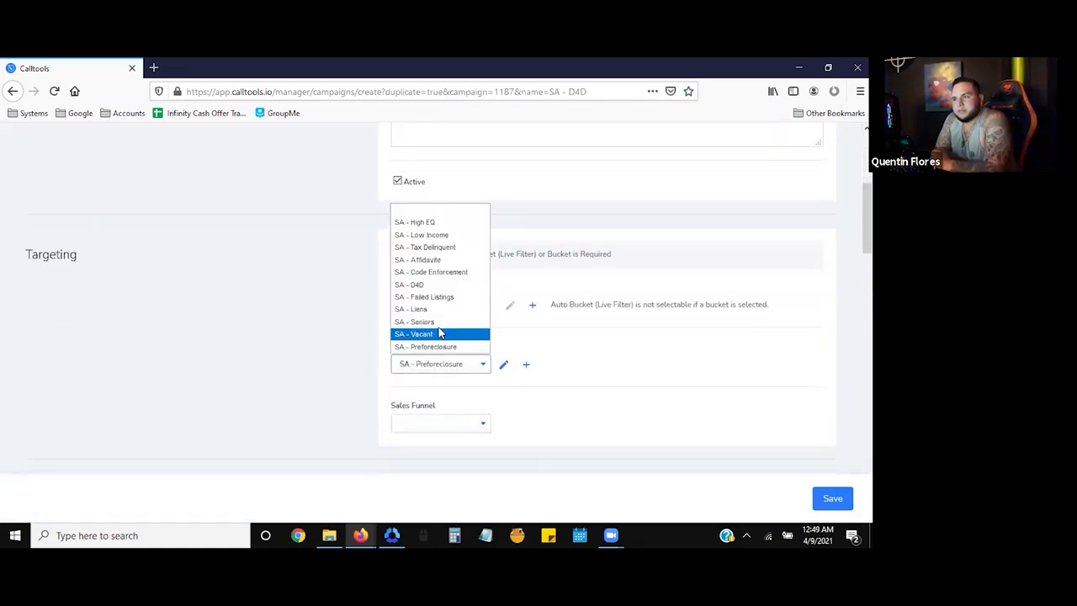
pyautogui.click(447, 287)
pyautogui.scroll(5, 205, 309)
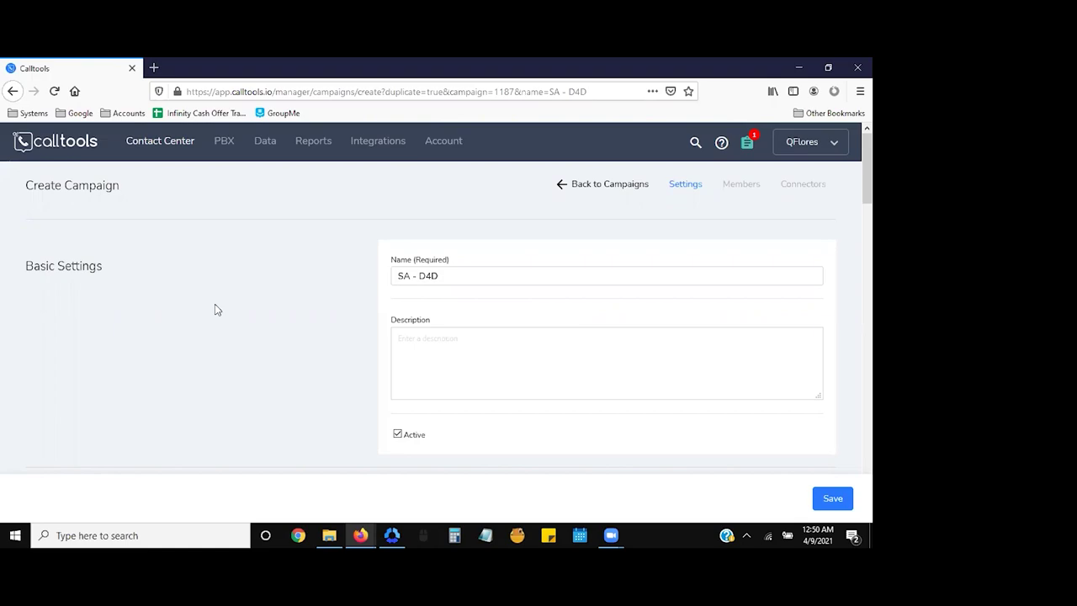
# - Open the support chat from the help options and close it without leaving a message
pyautogui.click(721, 145)
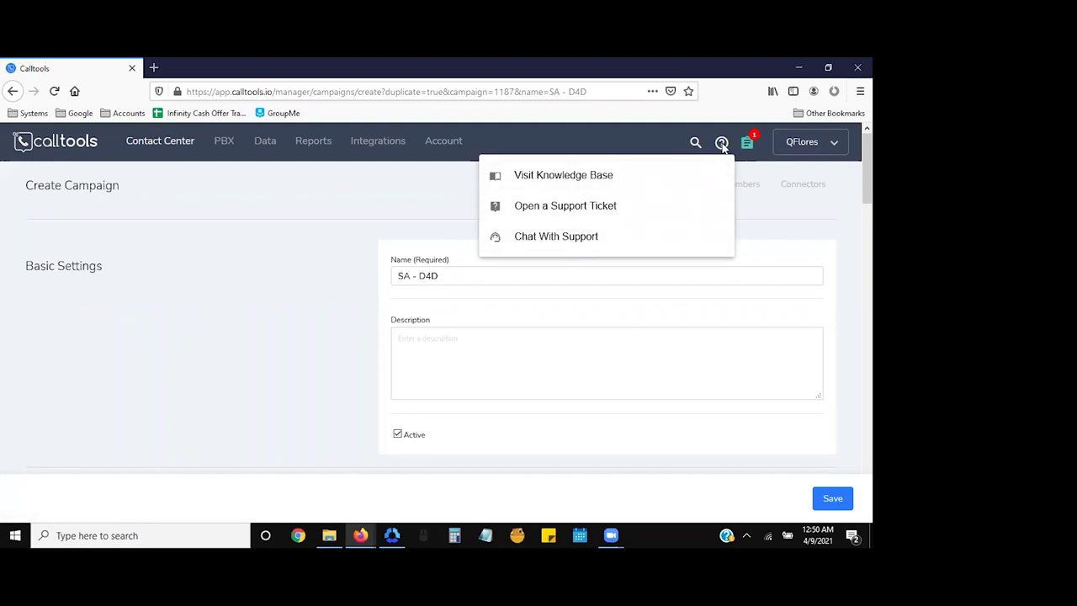
pyautogui.click(498, 242)
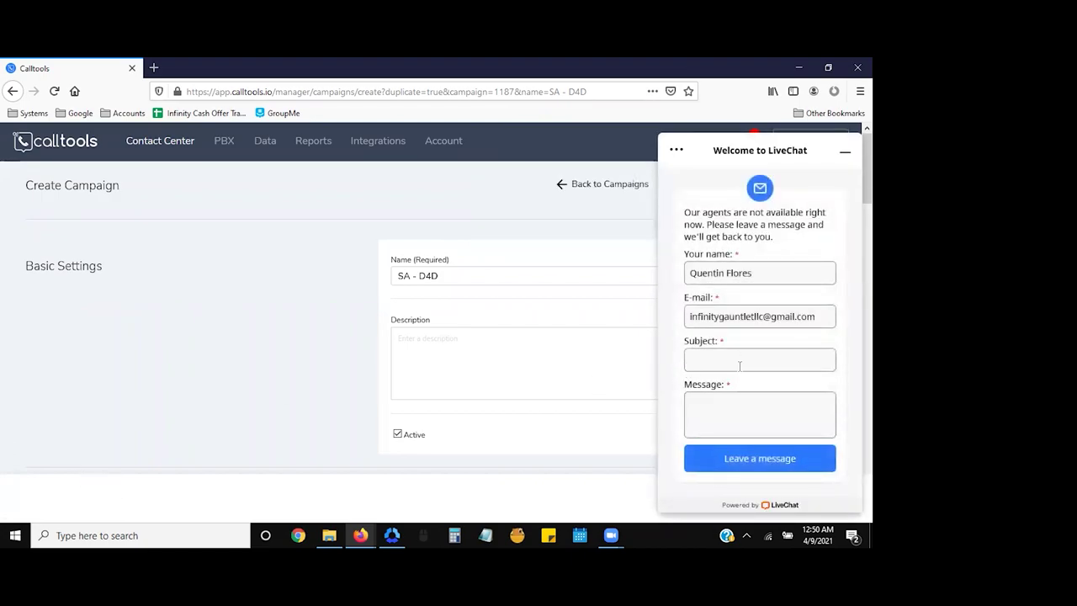
pyautogui.click(845, 150)
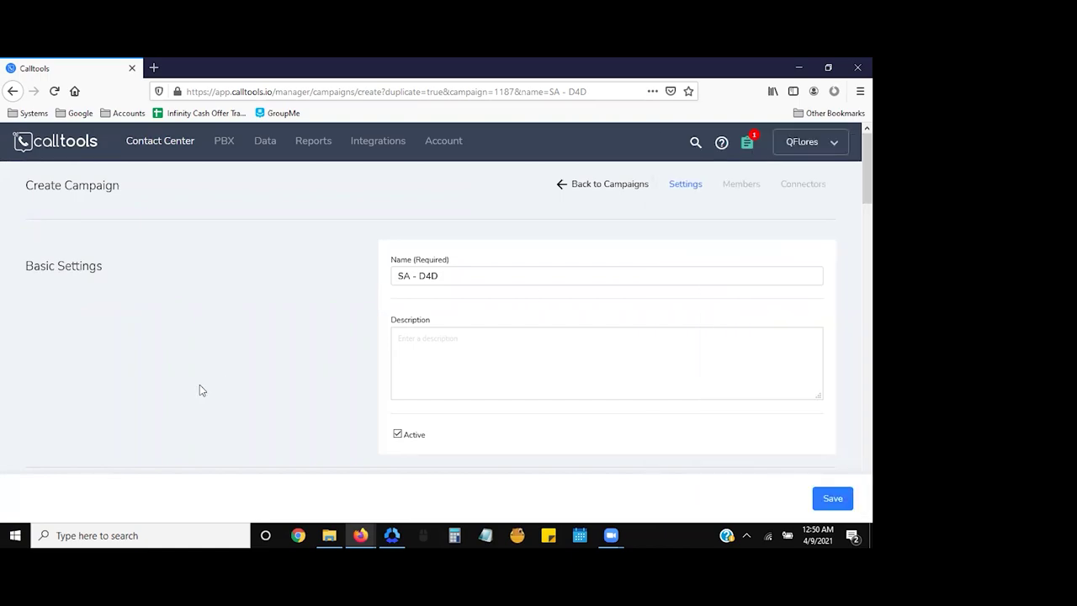
# - Review the basic, targeting and agent settings of the SA - D4D campaign being created
pyautogui.scroll(-3, 250, 346)
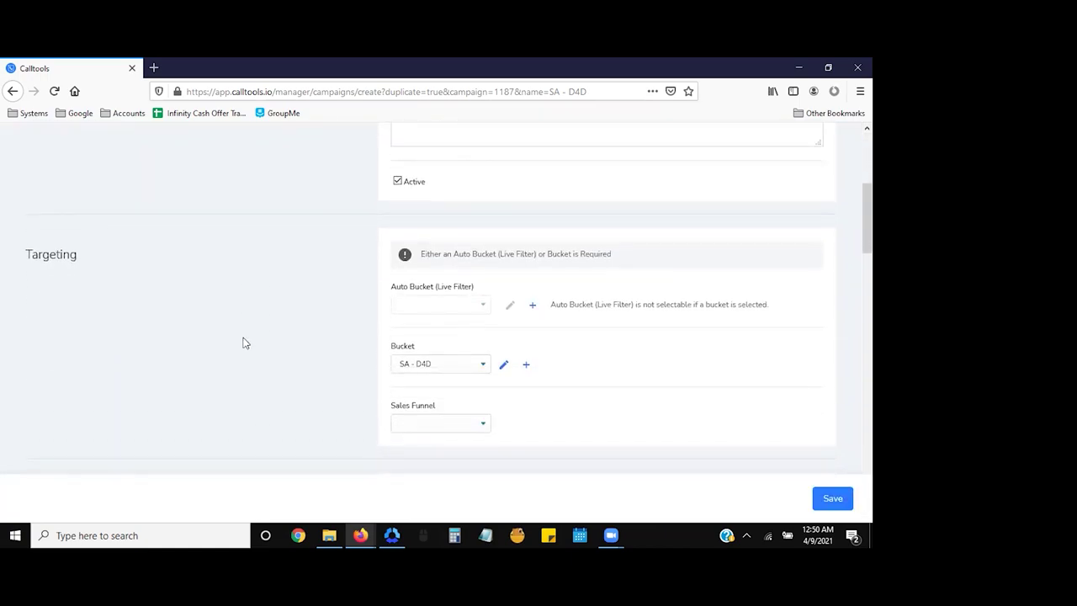
pyautogui.scroll(2, 242, 342)
pyautogui.scroll(-2, 241, 341)
pyautogui.scroll(3, 276, 344)
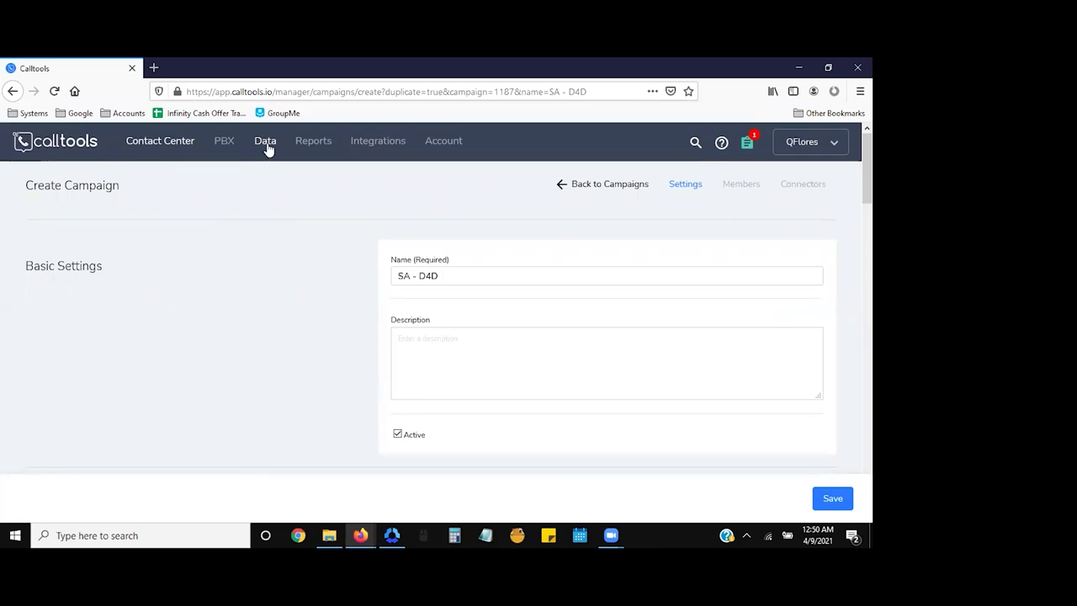
pyautogui.scroll(-5, 218, 220)
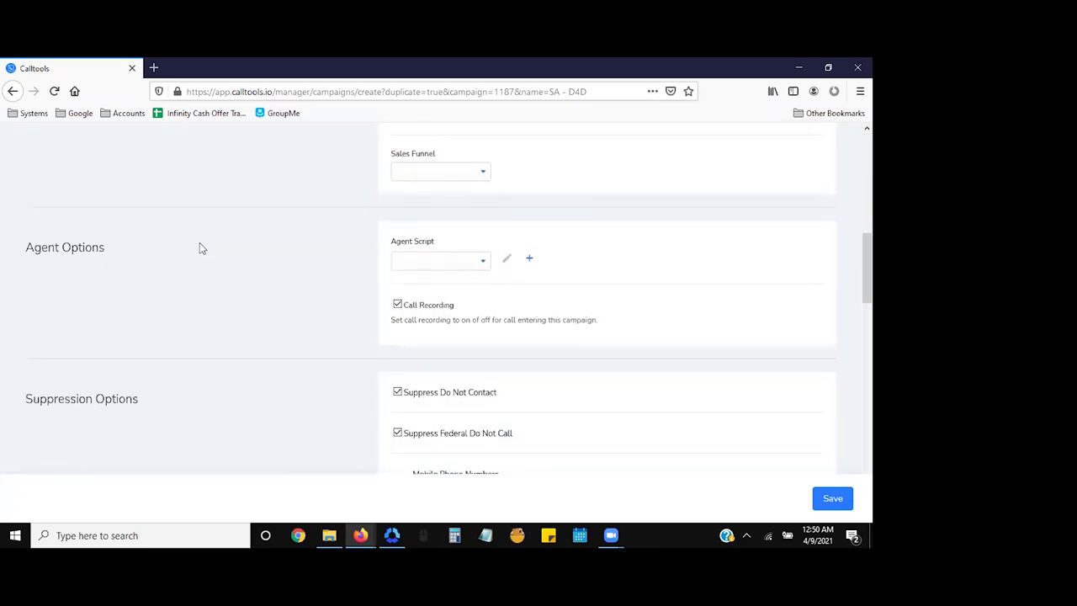
pyautogui.scroll(1, 198, 249)
pyautogui.scroll(1, 189, 251)
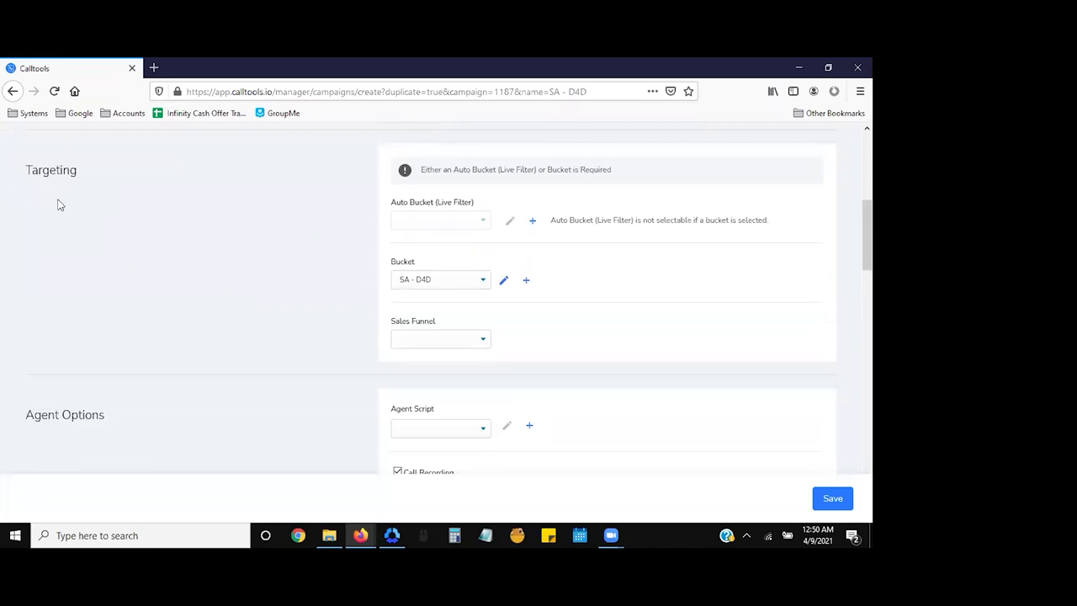
# - Select SA - D4D as the targeting bucket and save the new campaign after checking its suppression and calling options
pyautogui.click(416, 281)
pyautogui.click(435, 373)
pyautogui.scroll(2, 272, 286)
pyautogui.scroll(-4, 272, 286)
pyautogui.scroll(-3, 272, 288)
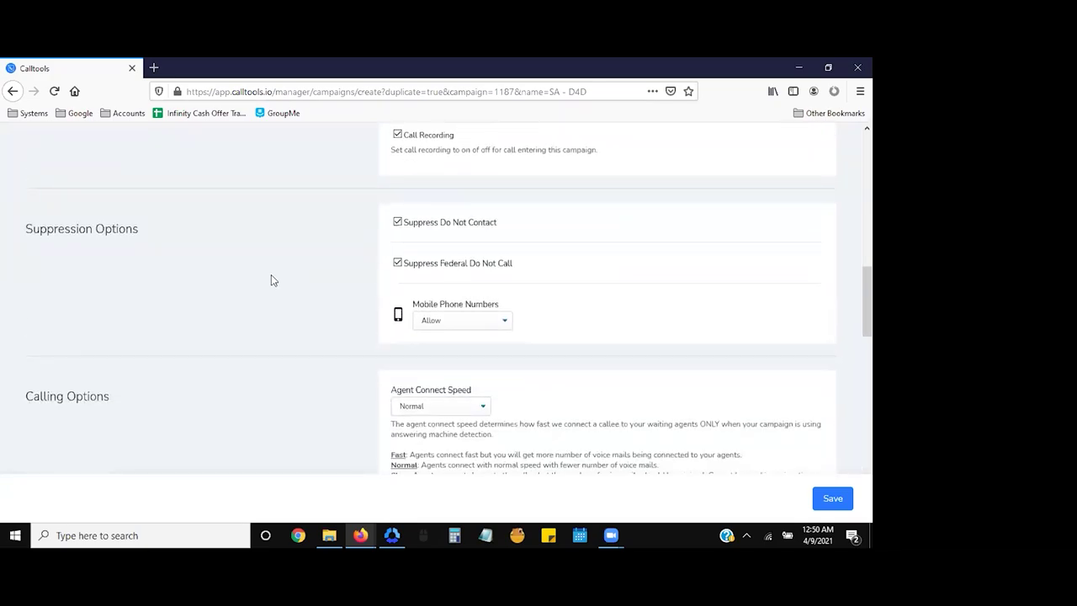
pyautogui.scroll(-4, 271, 278)
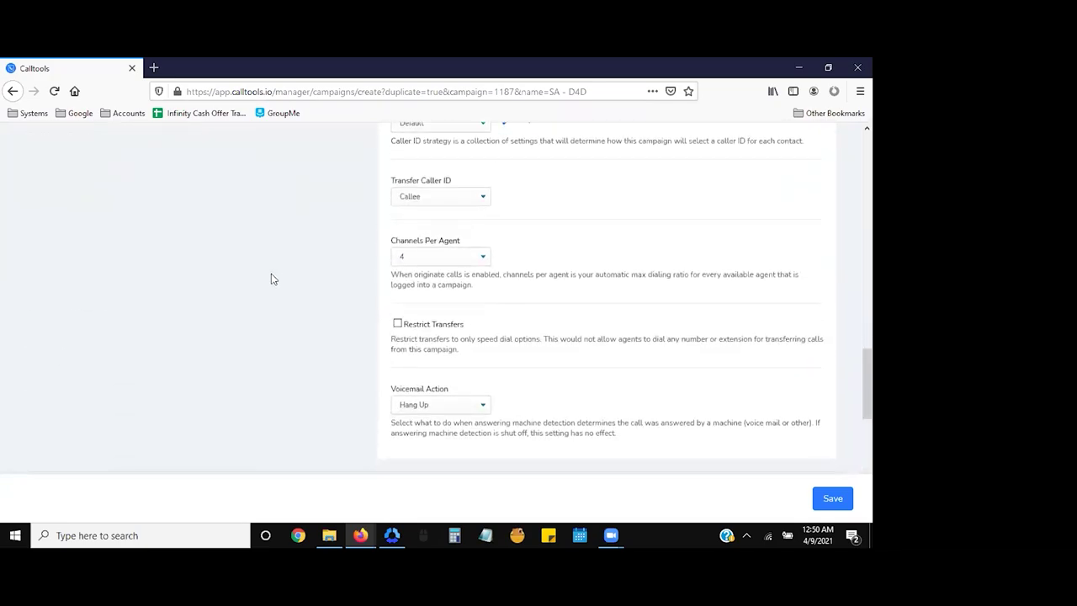
pyautogui.scroll(1, 272, 282)
pyautogui.scroll(-4, 272, 284)
pyautogui.scroll(3, 673, 286)
pyautogui.scroll(10, 673, 286)
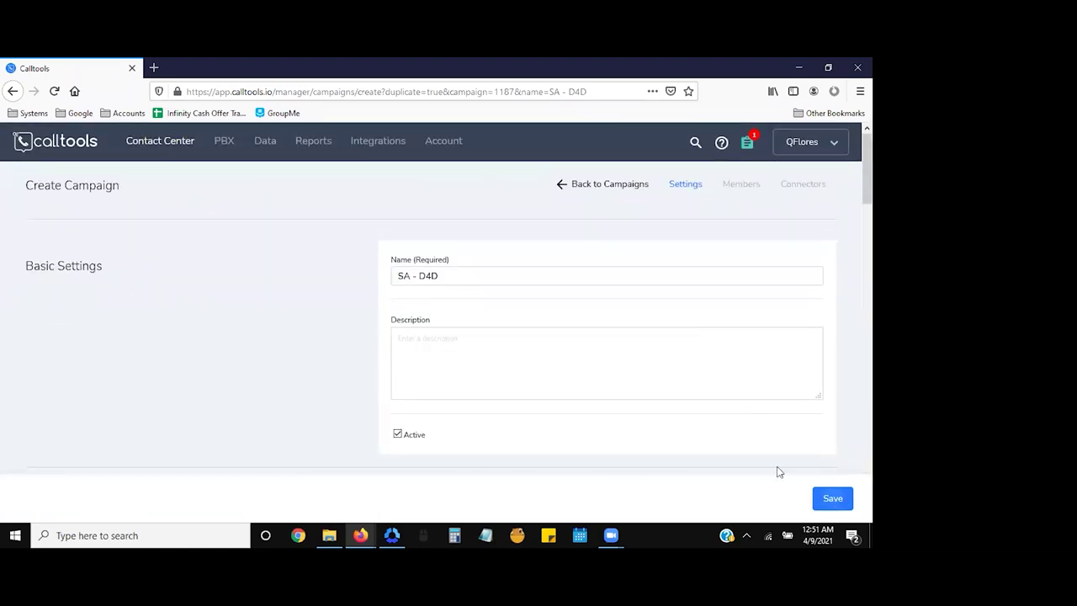
pyautogui.click(832, 498)
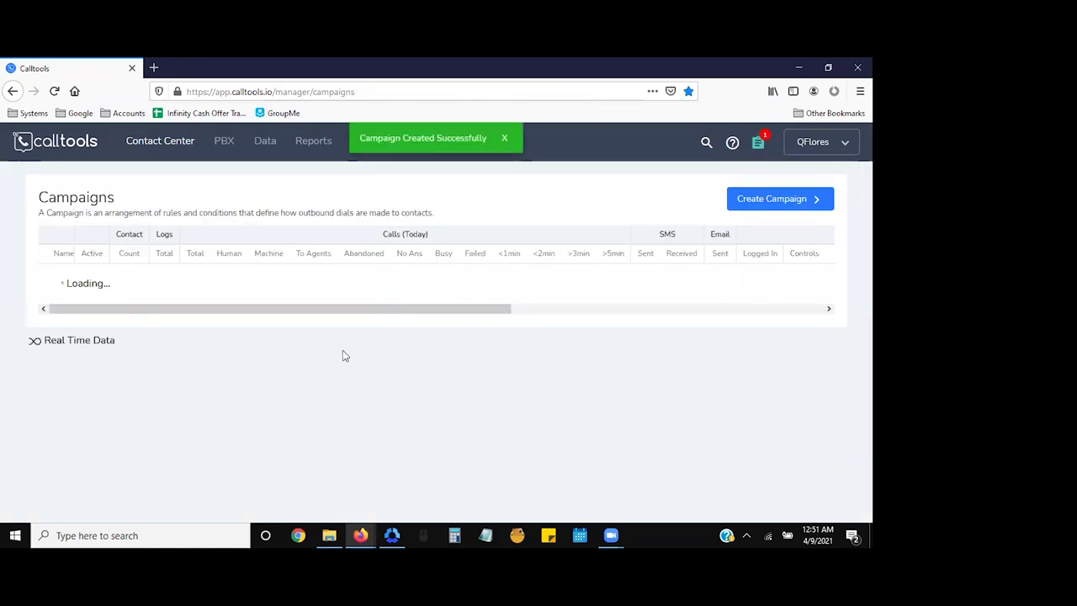
# - Open the members of the SA - D4D campaign and add every available individual agent to the current members
pyautogui.scroll(-3, 344, 356)
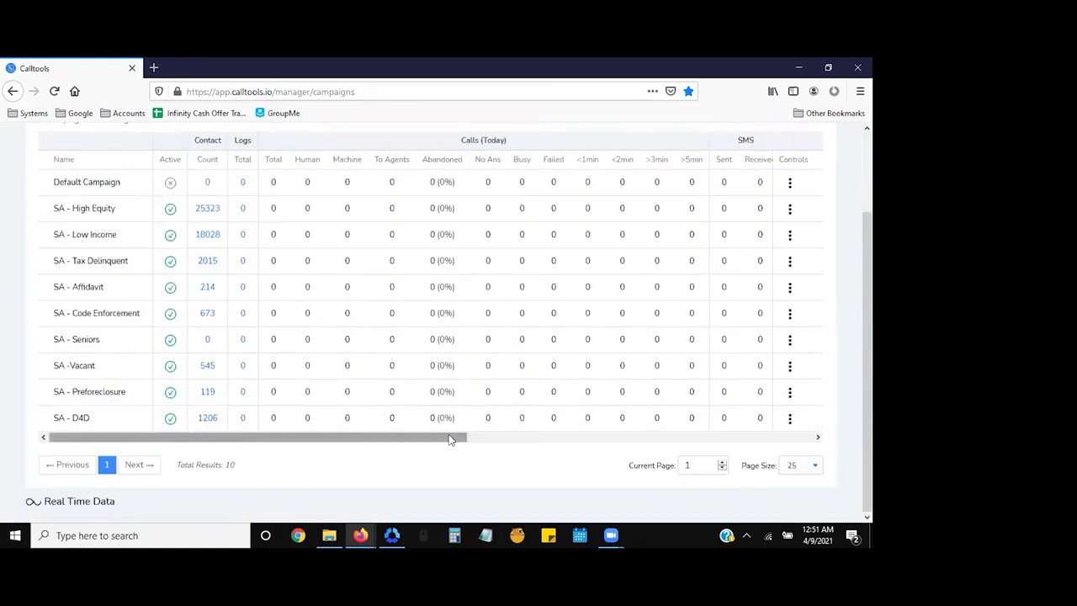
pyautogui.click(789, 419)
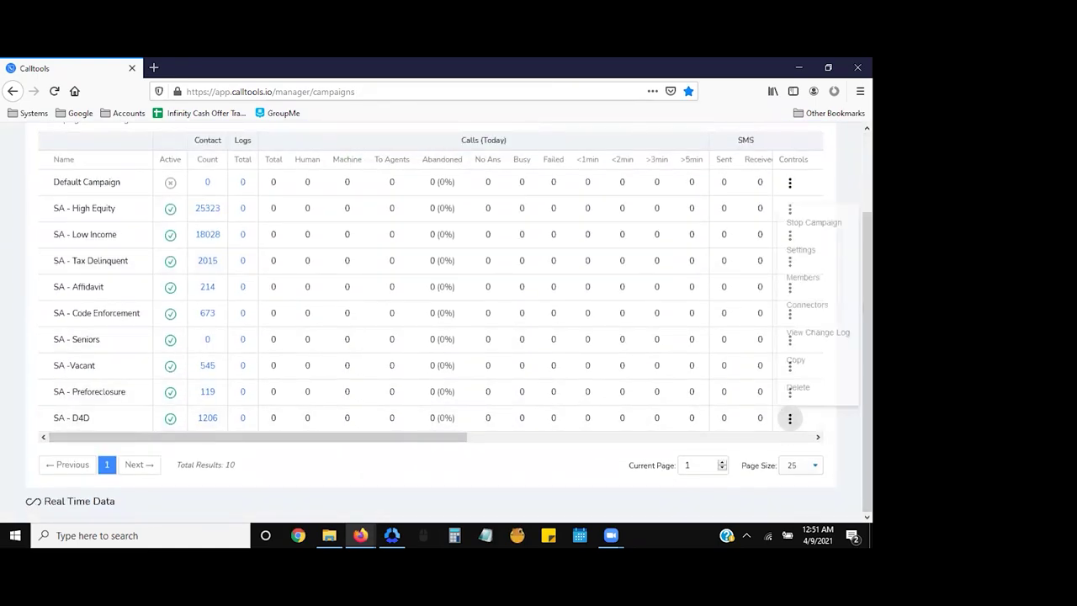
pyautogui.click(810, 231)
pyautogui.click(739, 185)
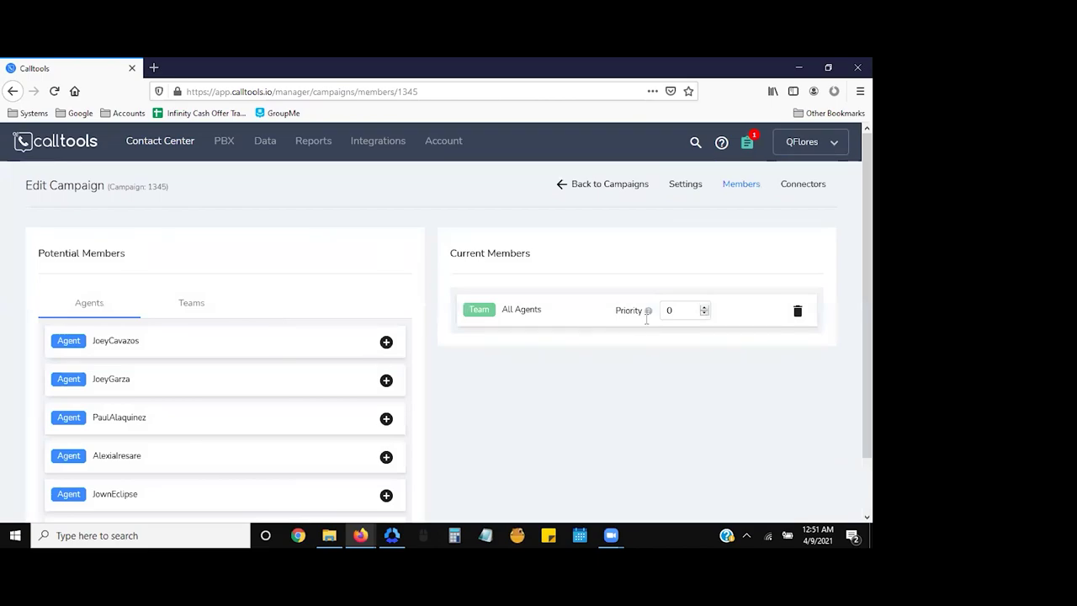
pyautogui.click(387, 343)
pyautogui.click(386, 343)
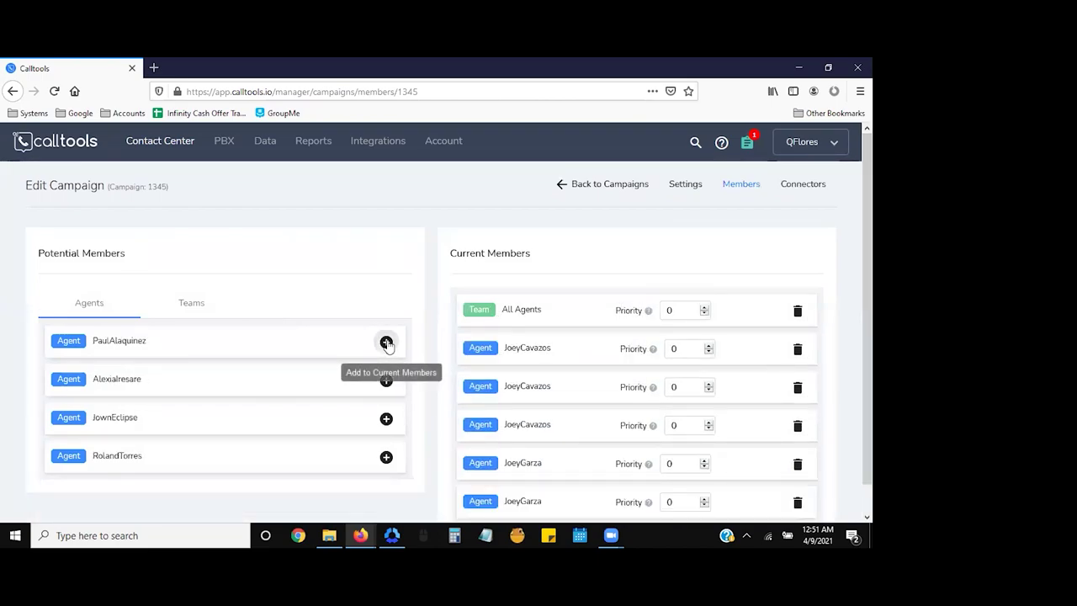
pyautogui.click(386, 343)
pyautogui.click(387, 362)
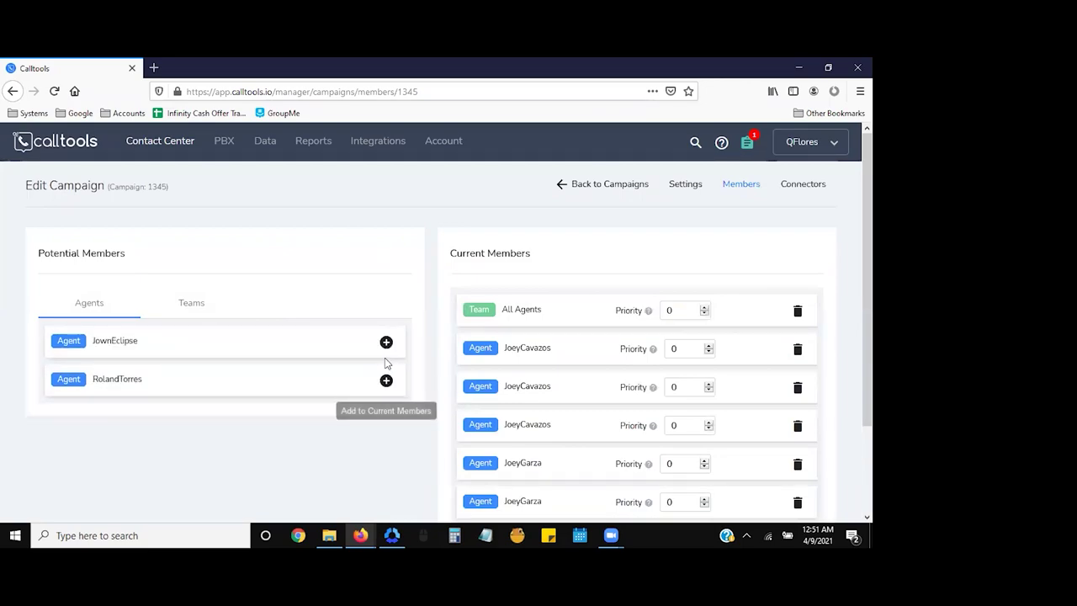
pyautogui.click(386, 342)
pyautogui.click(386, 343)
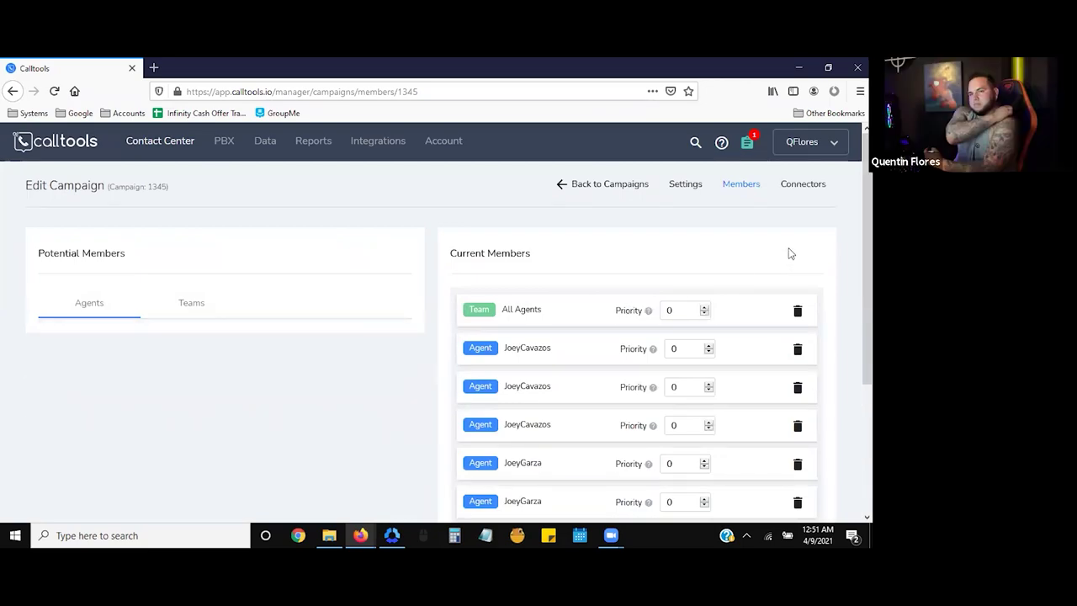
# - Enable all available connectors for the SA - D4D campaign: Google Maps, Zillow, Podio, and REISift Lead, Not Interested, Wrong Number, DNC, Buyer and Listed
pyautogui.click(804, 185)
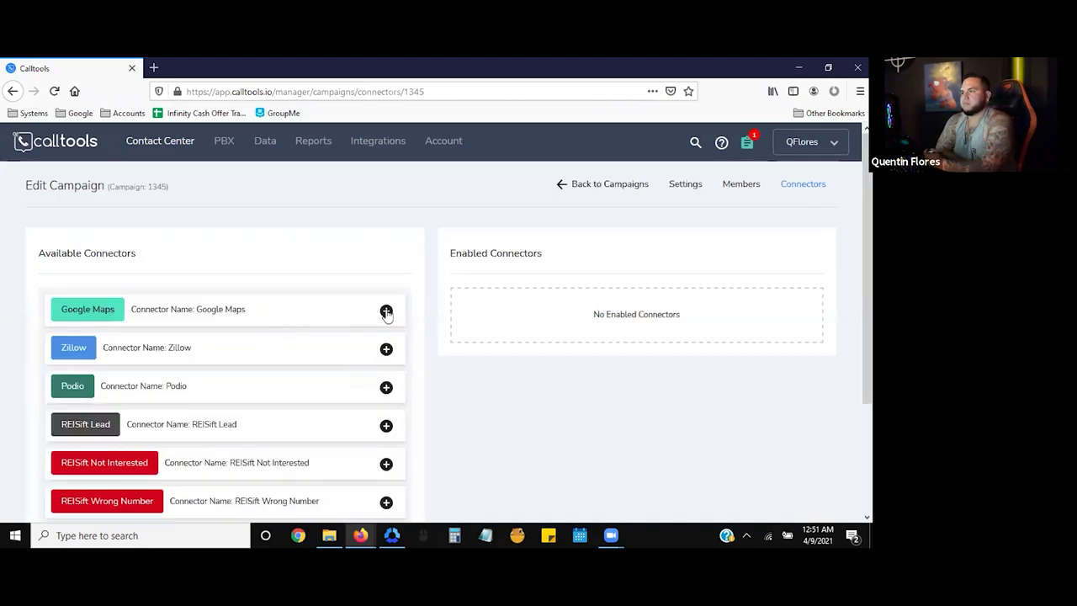
pyautogui.click(387, 311)
pyautogui.click(386, 311)
pyautogui.click(386, 311)
pyautogui.click(386, 312)
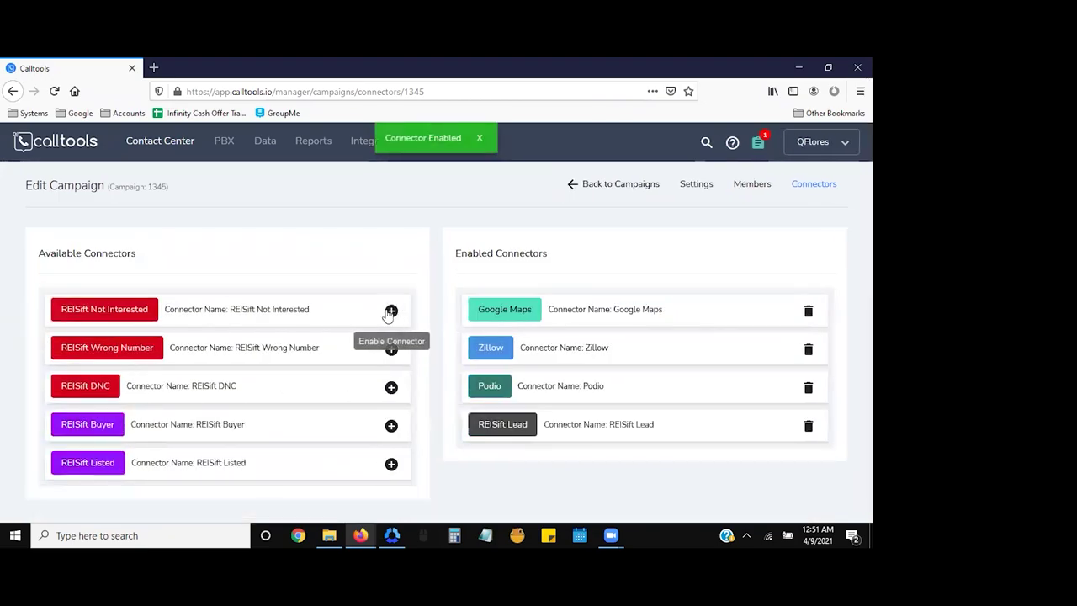
pyautogui.click(391, 311)
pyautogui.click(392, 312)
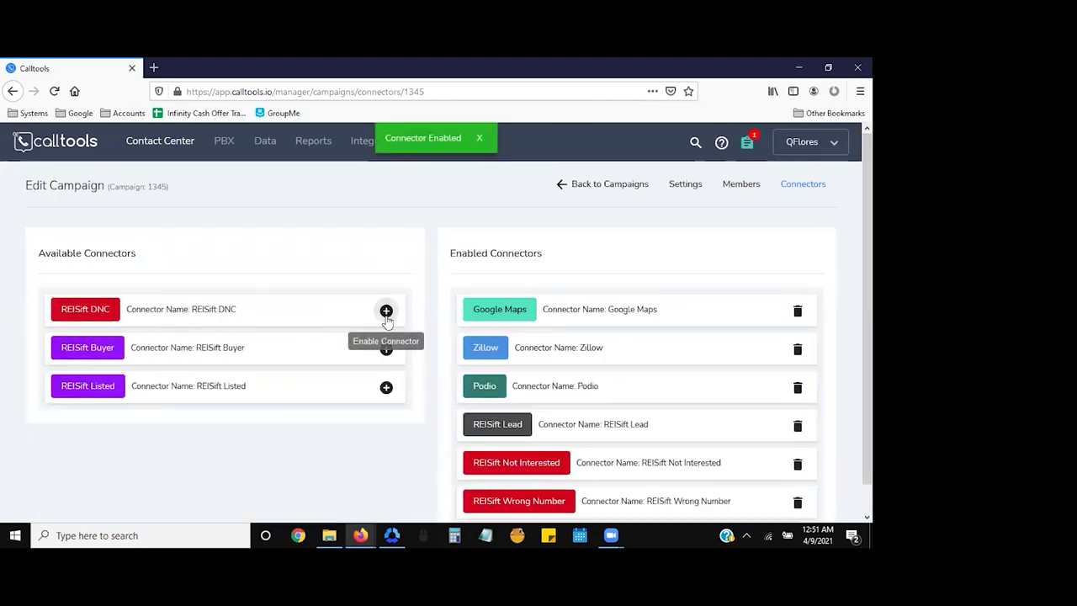
pyautogui.click(386, 311)
pyautogui.click(387, 312)
pyautogui.click(386, 312)
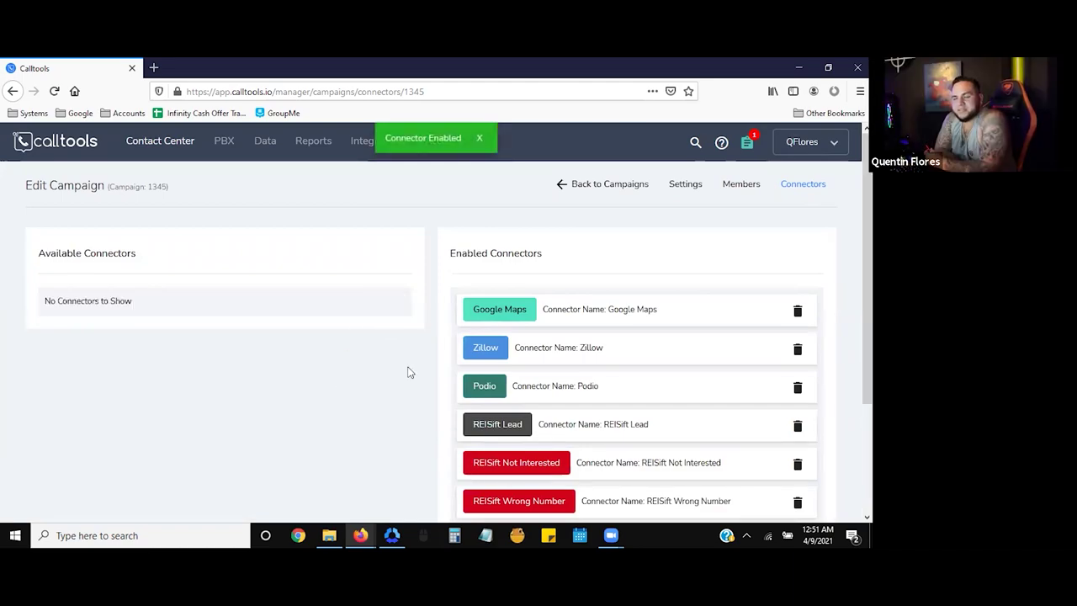
pyautogui.scroll(-3, 408, 372)
pyautogui.scroll(3, 195, 382)
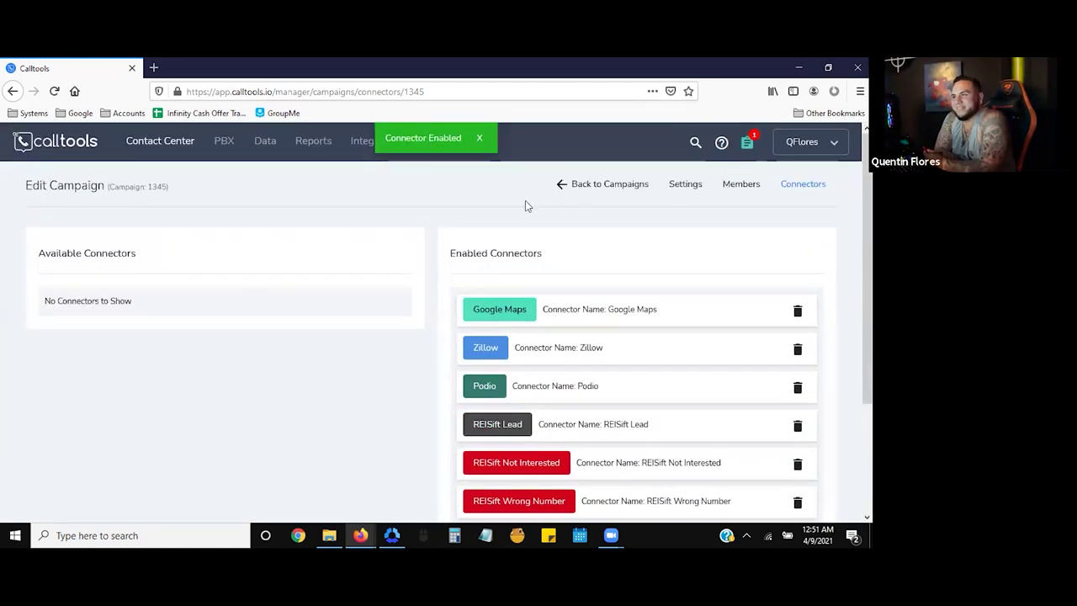
# - Go back to the Campaigns list and look over its entries, including the new SA - D4D campaign
pyautogui.click(602, 184)
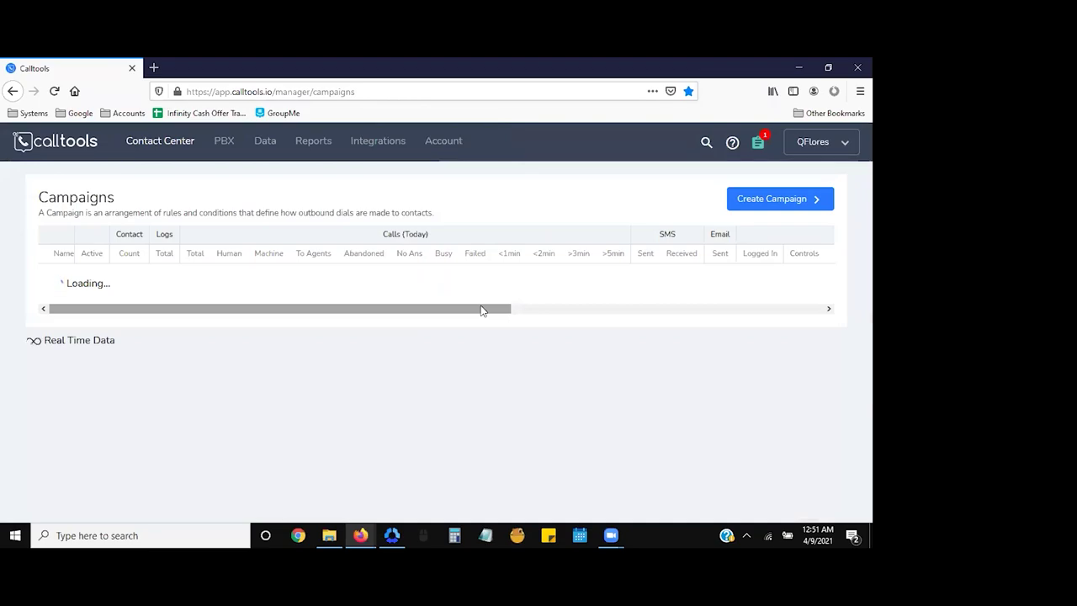
pyautogui.scroll(-2, 305, 389)
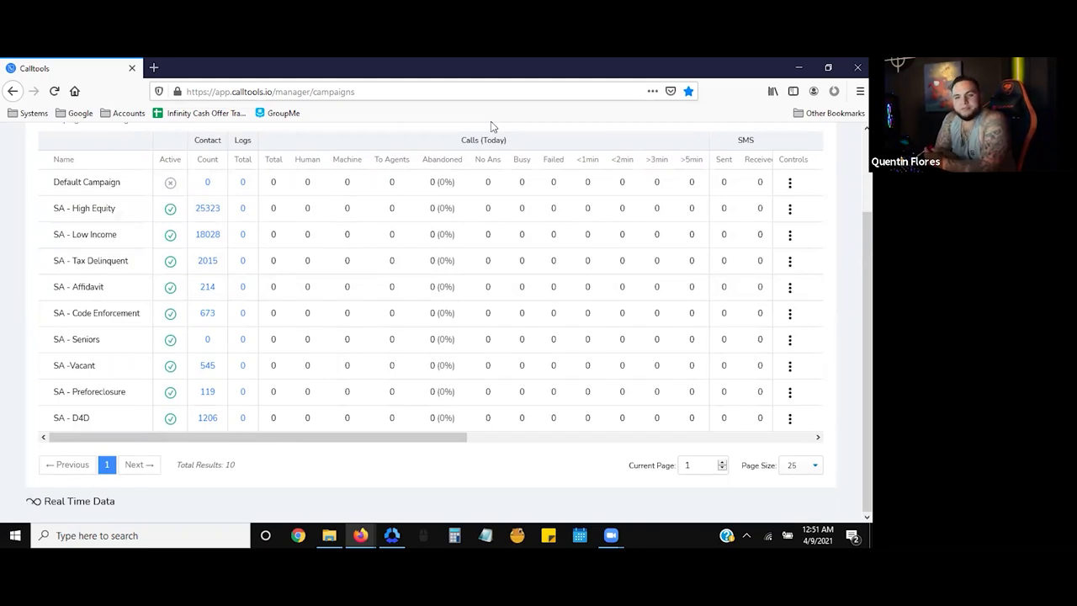
pyautogui.scroll(2, 507, 164)
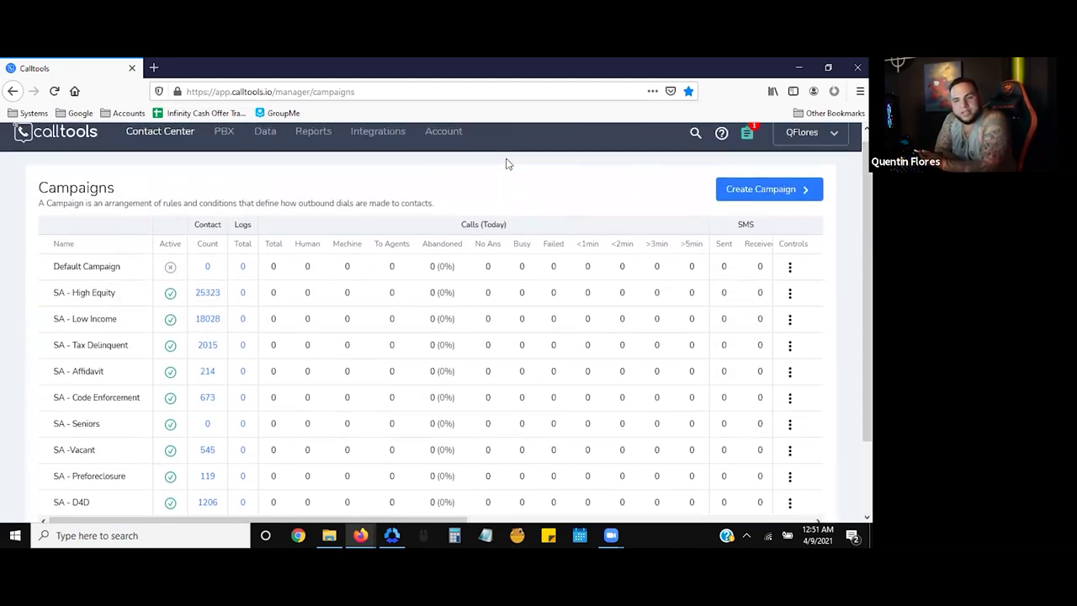
pyautogui.scroll(-2, 507, 164)
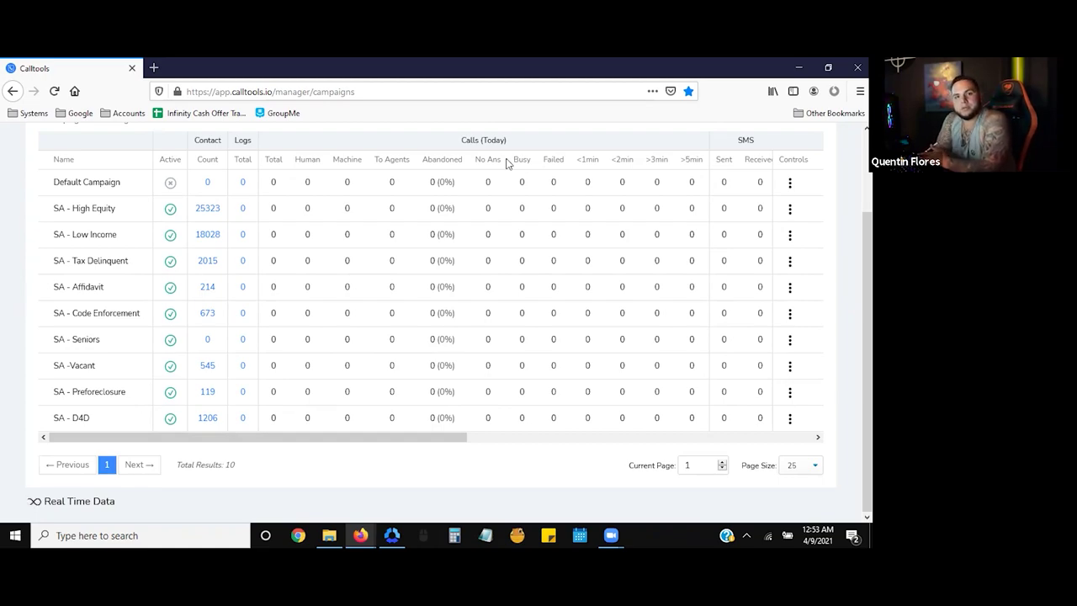
pyautogui.scroll(2, 505, 169)
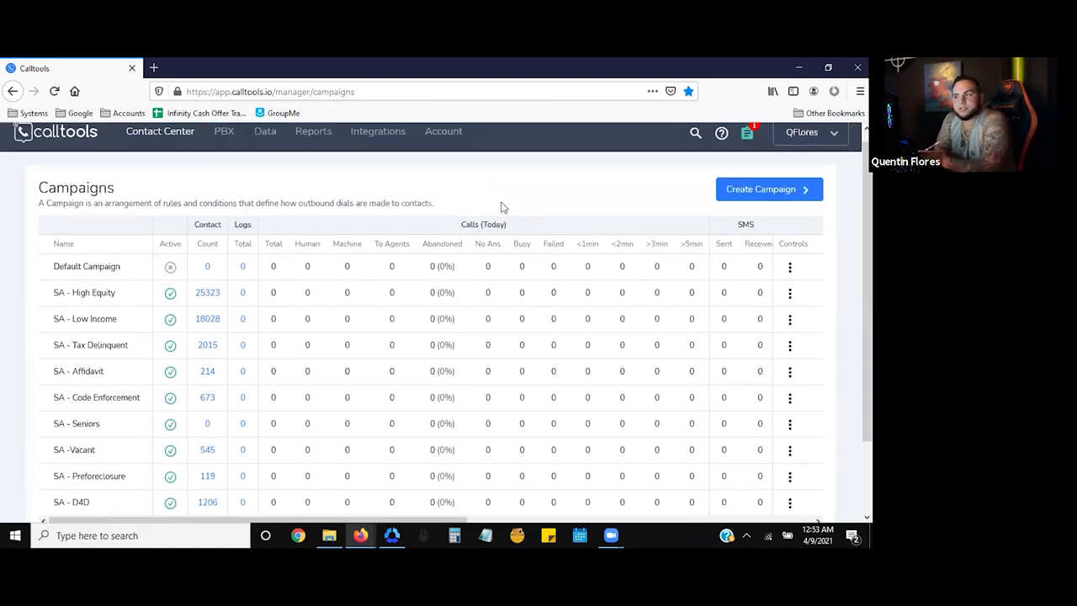